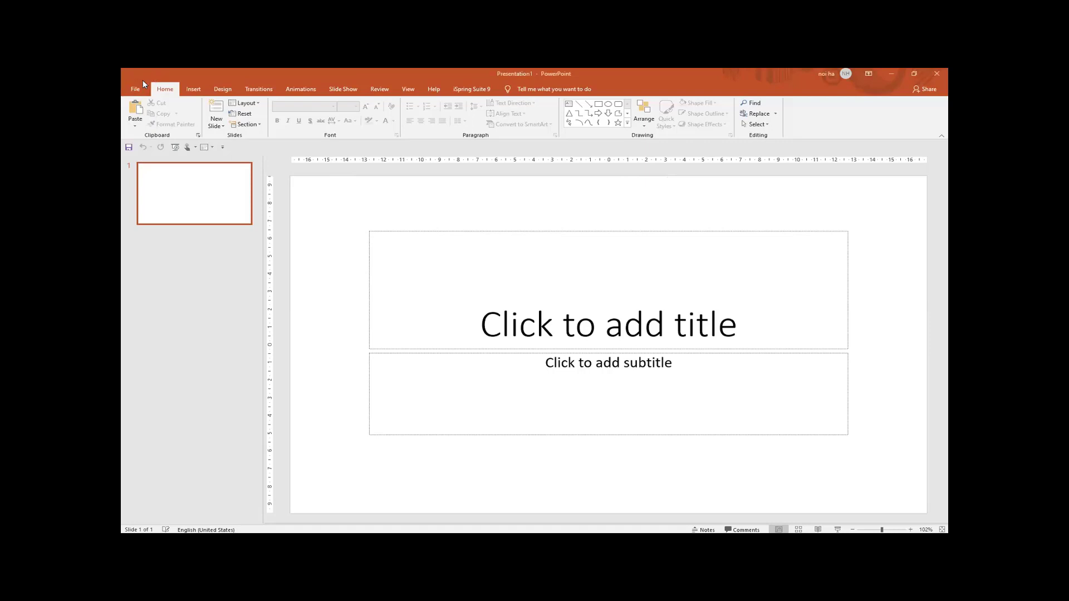
Open the File Home view, showing templates and recent files such as CATALOG.
click(135, 91)
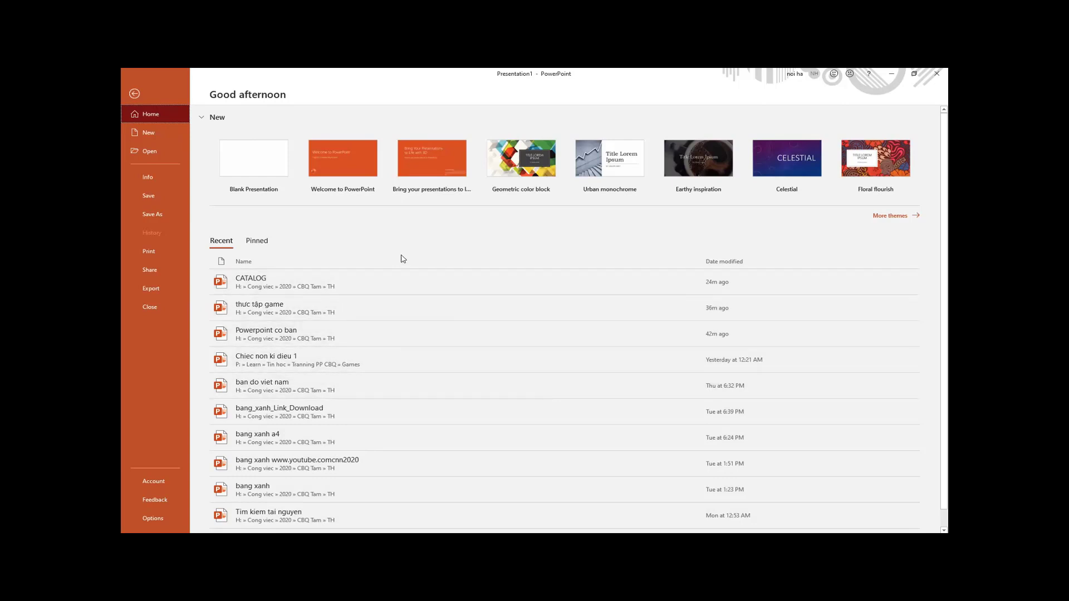
Check the CATALOG recent file's options, then show the New template gallery.
right_click(295, 289)
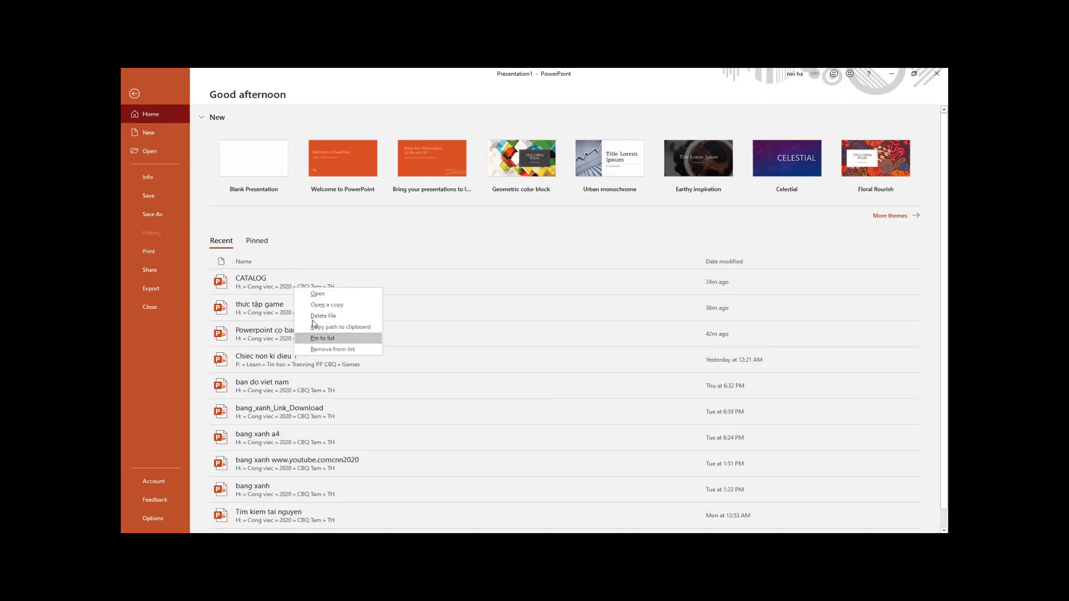
click(288, 288)
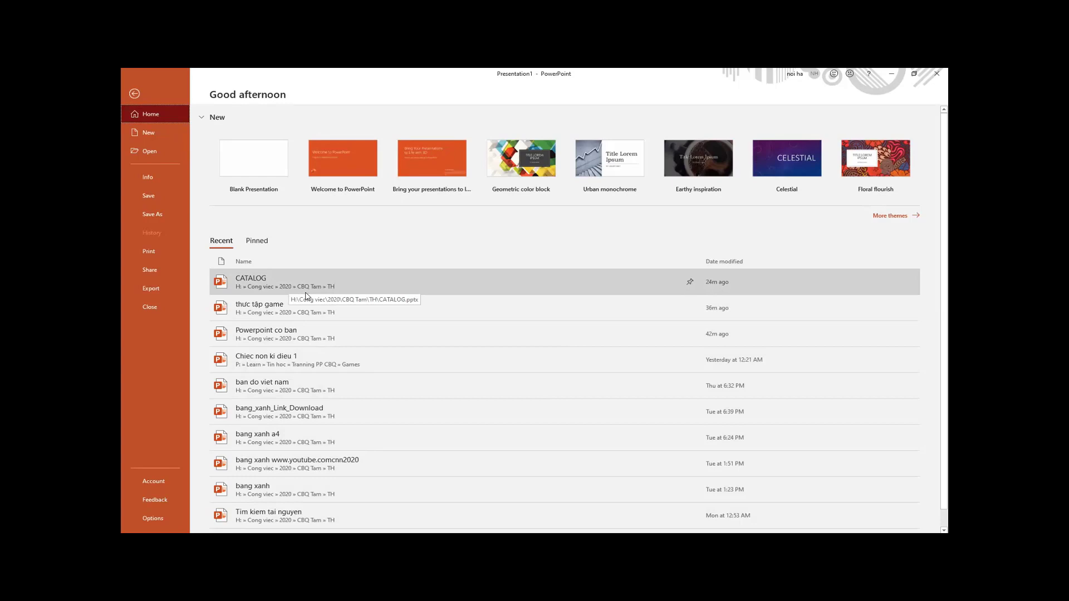
click(155, 132)
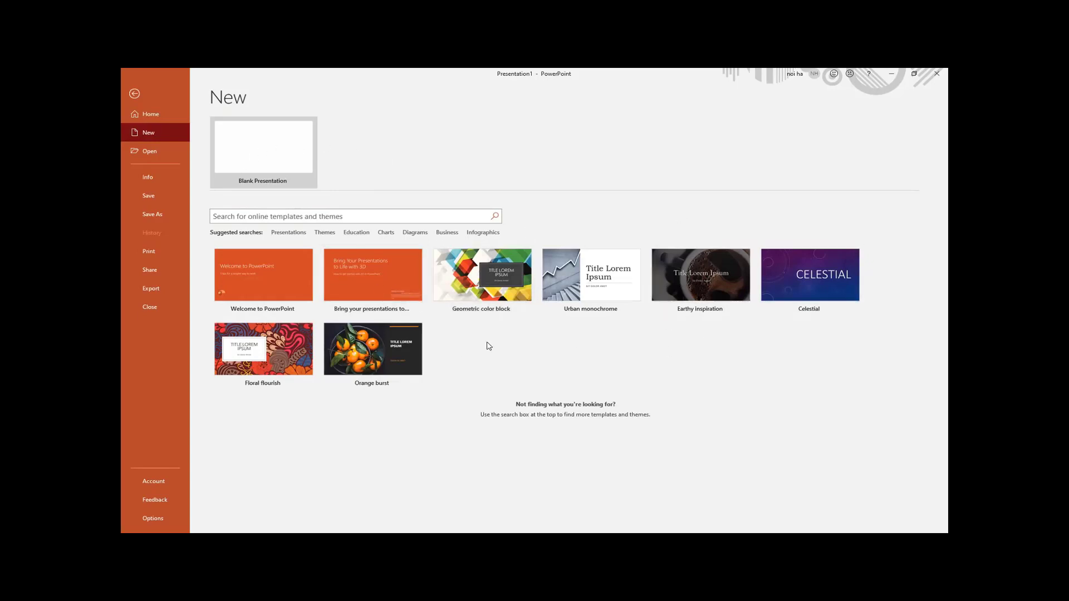
Show the Open page listing CATALOG, Powerpoint co ban and other recent files.
click(162, 152)
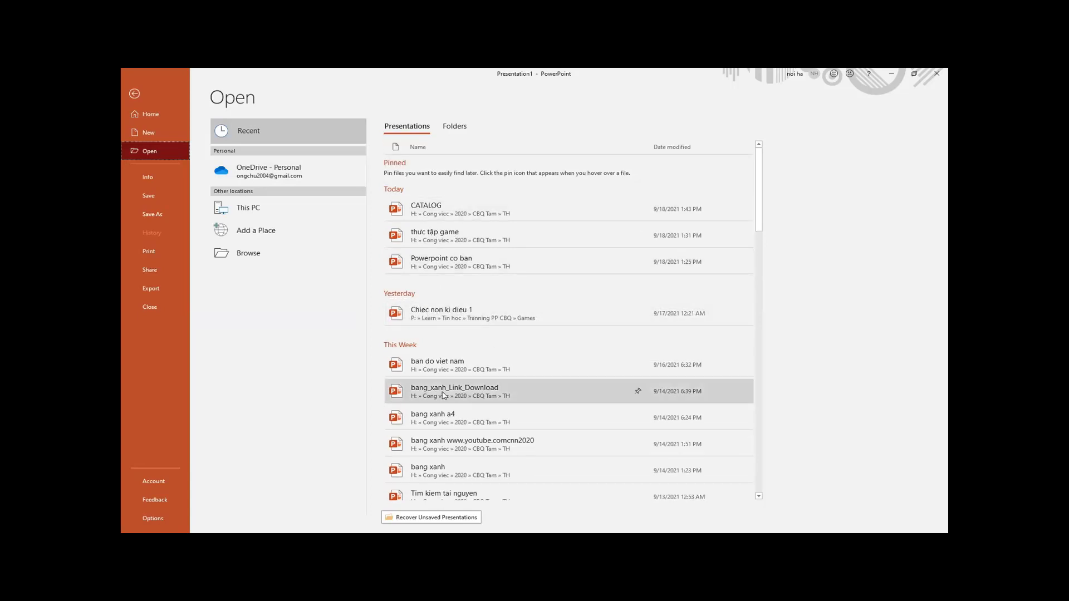
scroll(457, 392, down, 1)
scroll(457, 391, down, 1)
scroll(457, 391, down, 2)
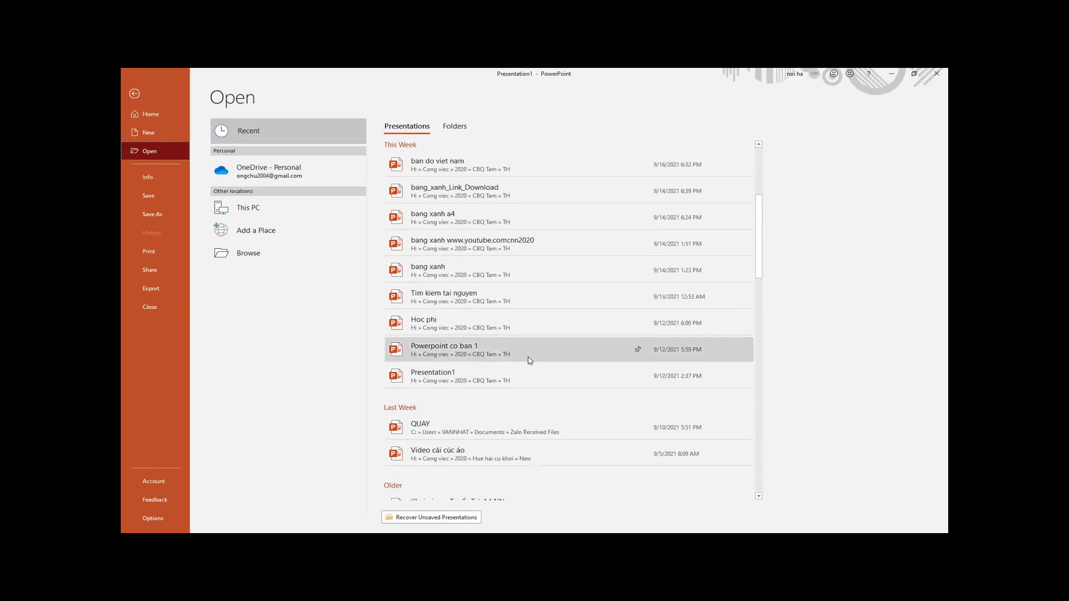
scroll(502, 345, up, 2)
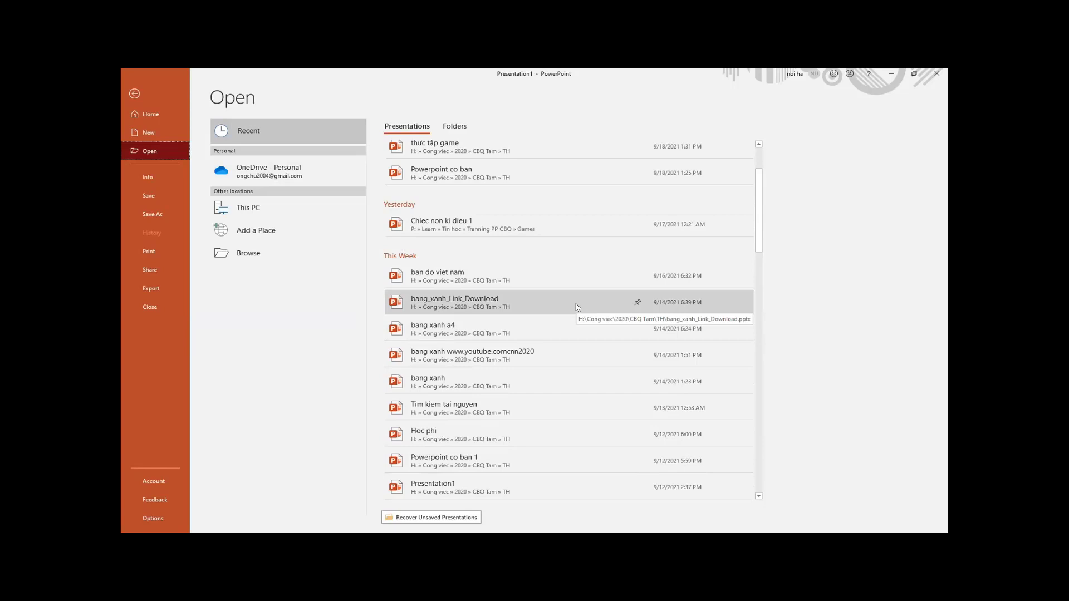
Review the Info page's Protect Presentation options, then go to the Save As page.
click(146, 174)
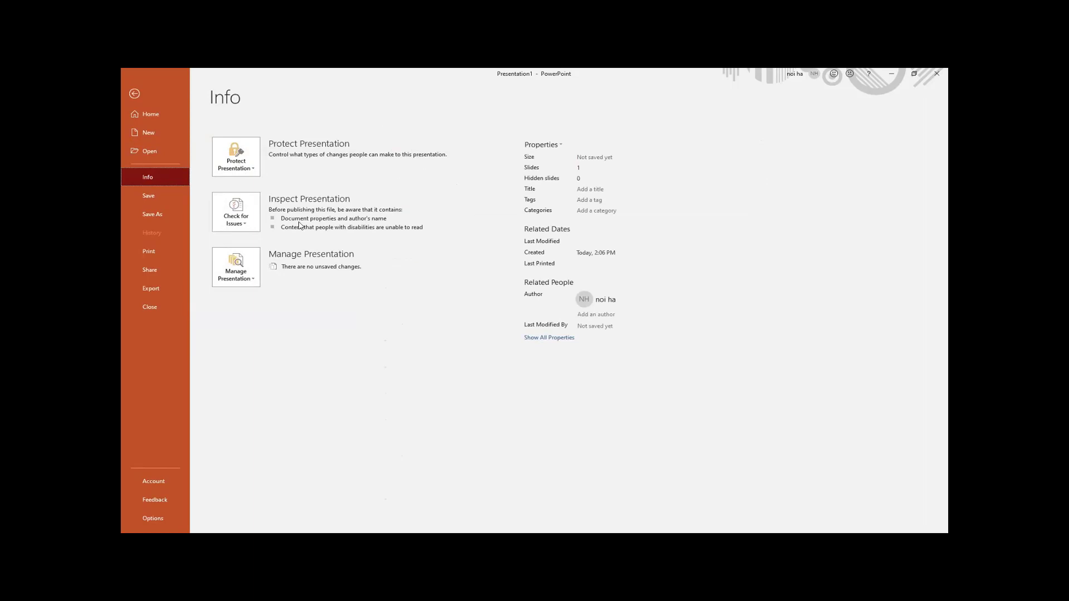
click(249, 172)
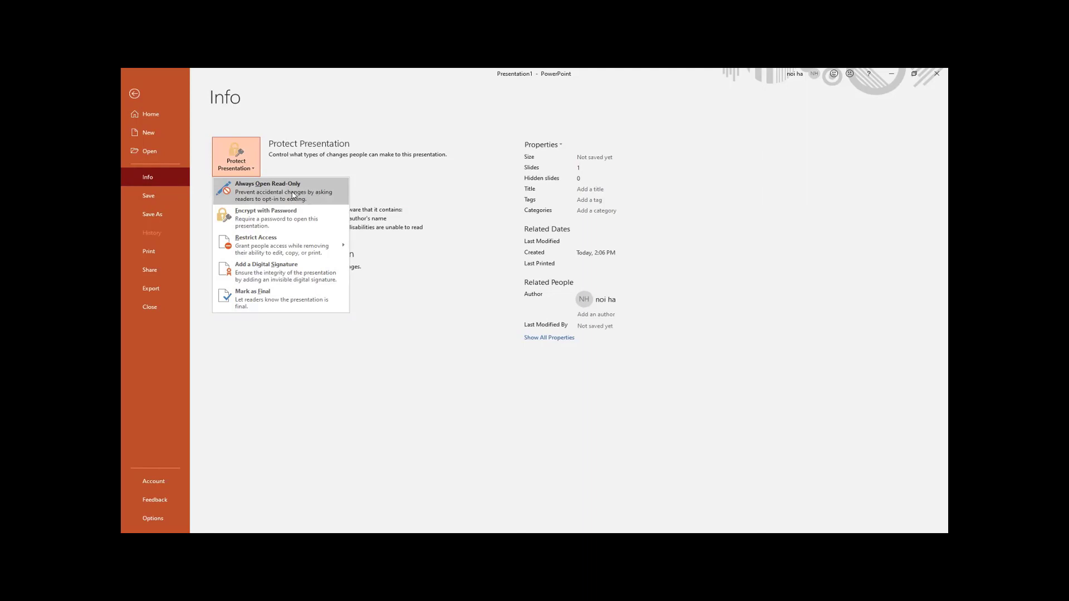
click(167, 195)
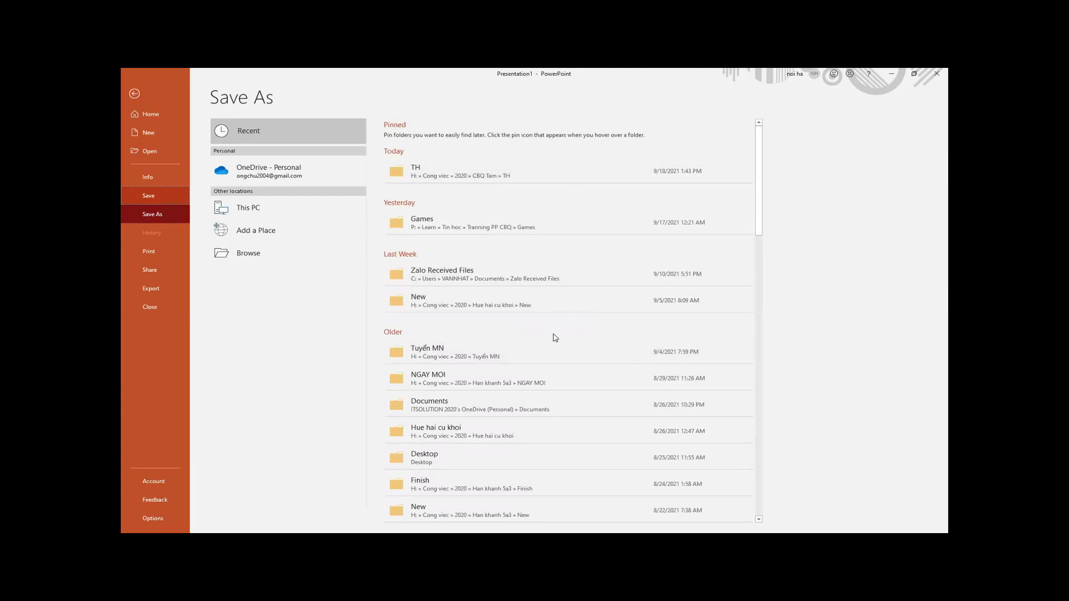
mouse_move(527, 300)
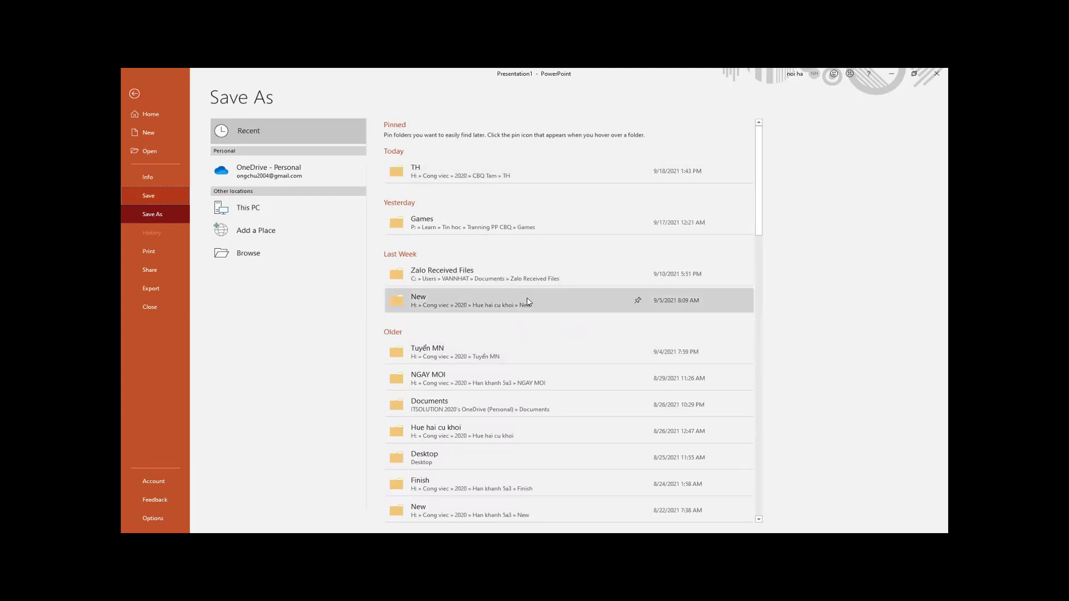
Open the Save As dialog on System (C:) with the file name Presentation1.
click(160, 195)
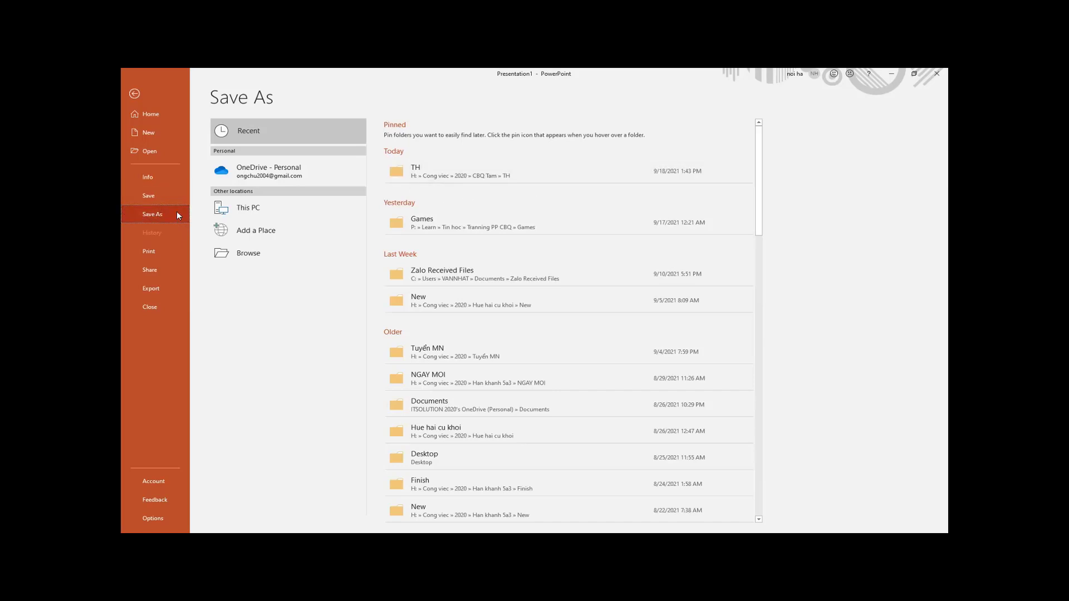
click(257, 257)
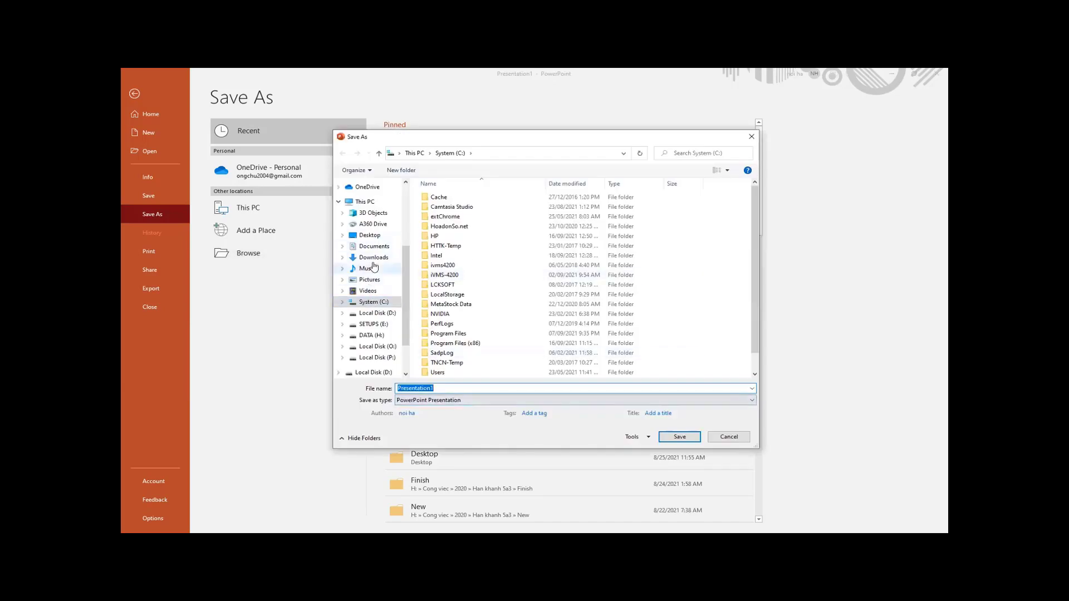
Browse from Desktop and DATA (H:) to Local Disk (O:) as the save location.
click(375, 236)
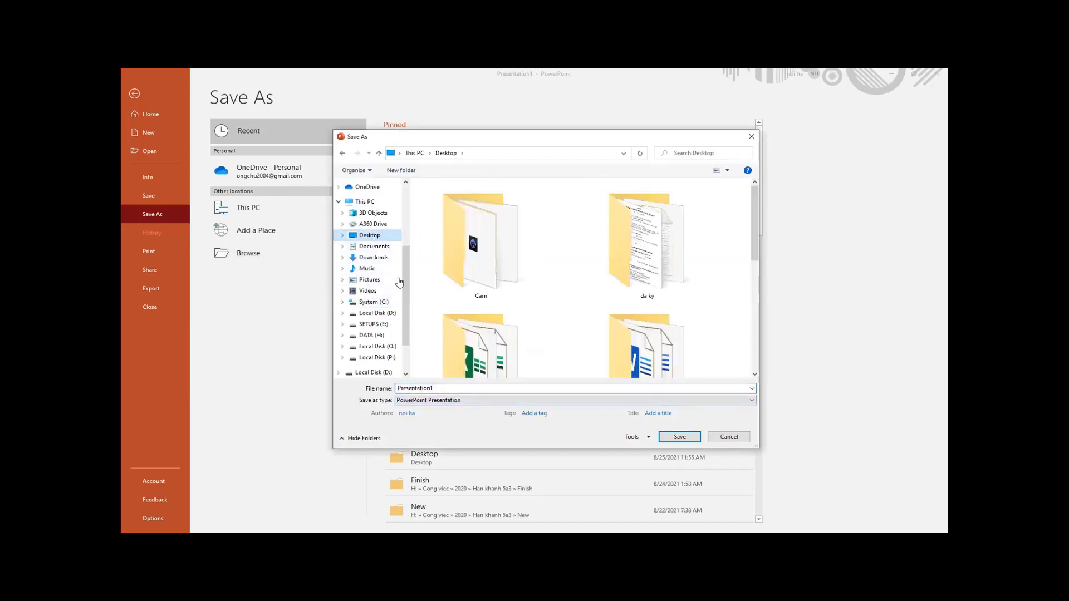
click(384, 338)
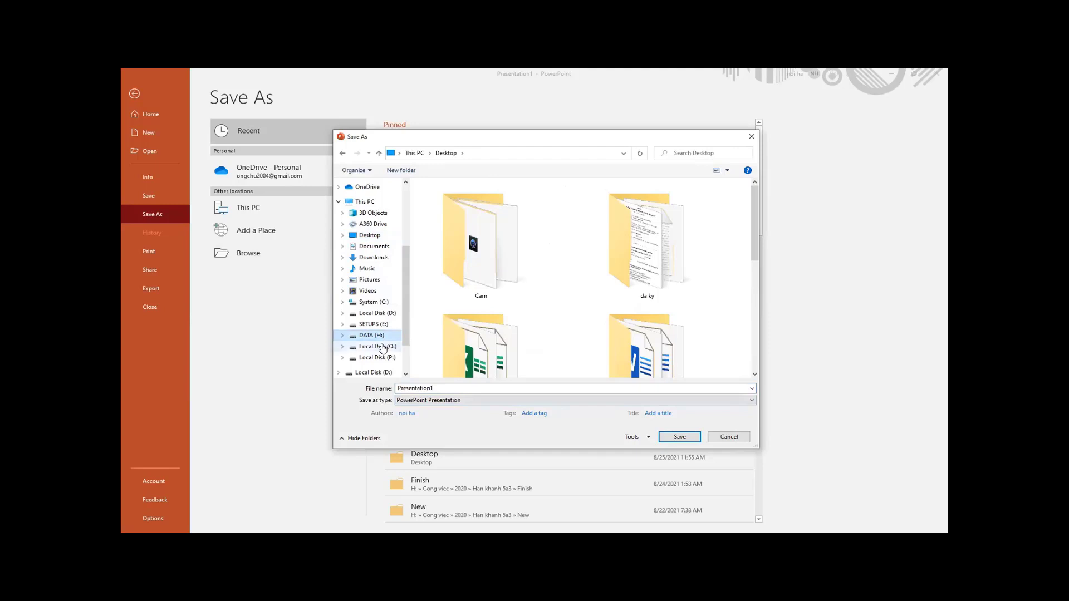
click(383, 348)
click(457, 388)
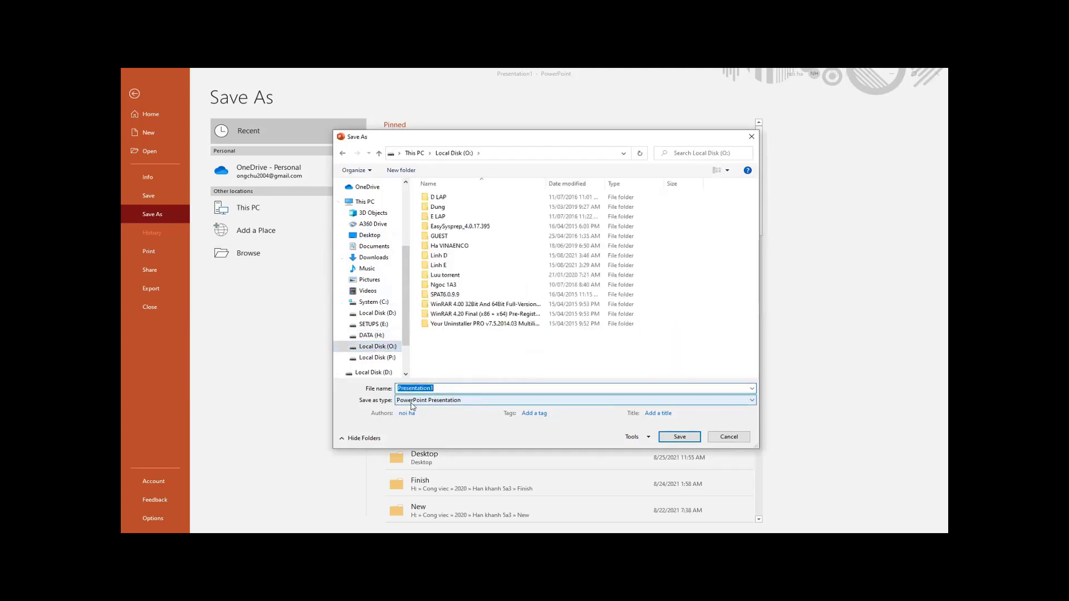
Keep PowerPoint Presentation as the save type and cancel the Save As dialog.
click(471, 401)
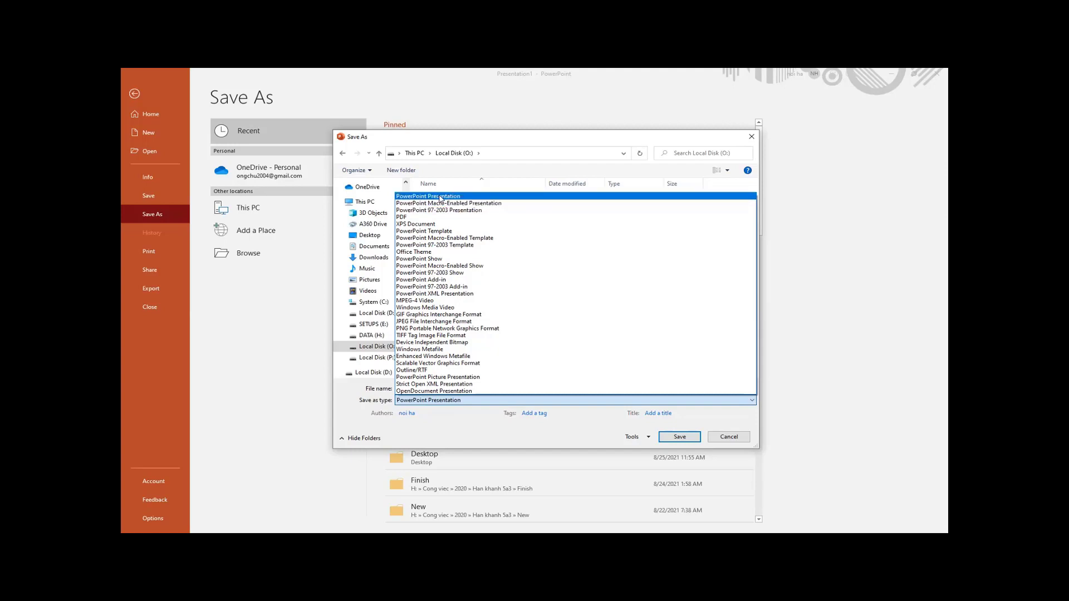
click(466, 198)
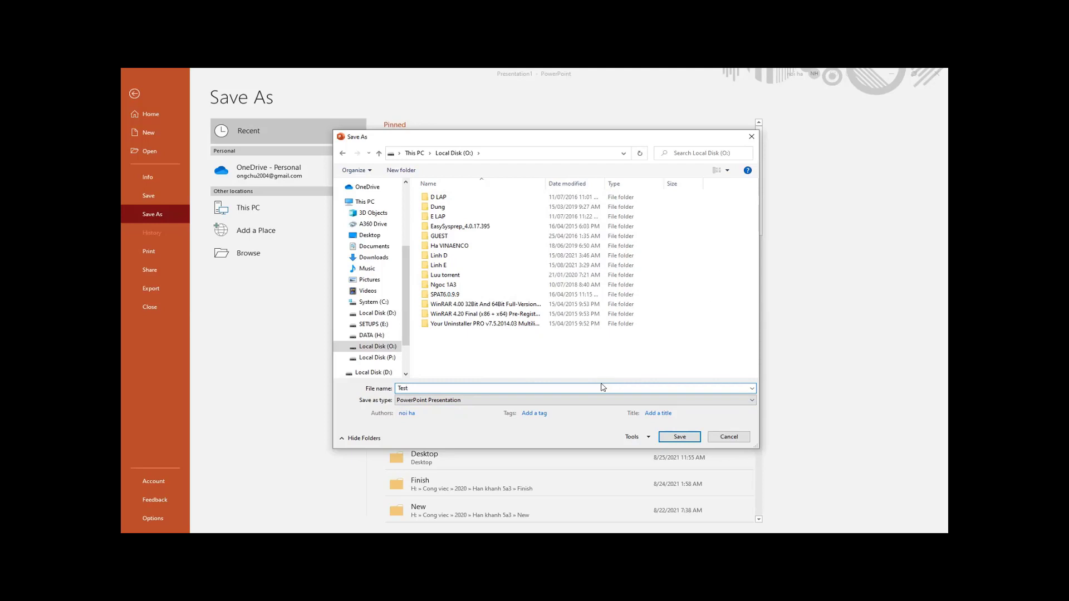
click(506, 402)
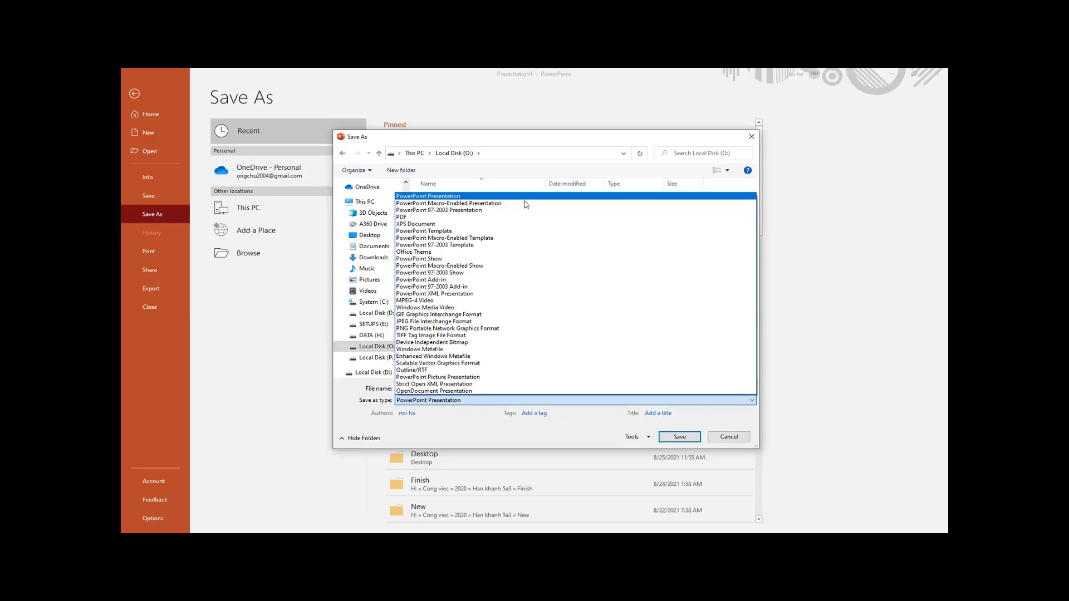
click(752, 138)
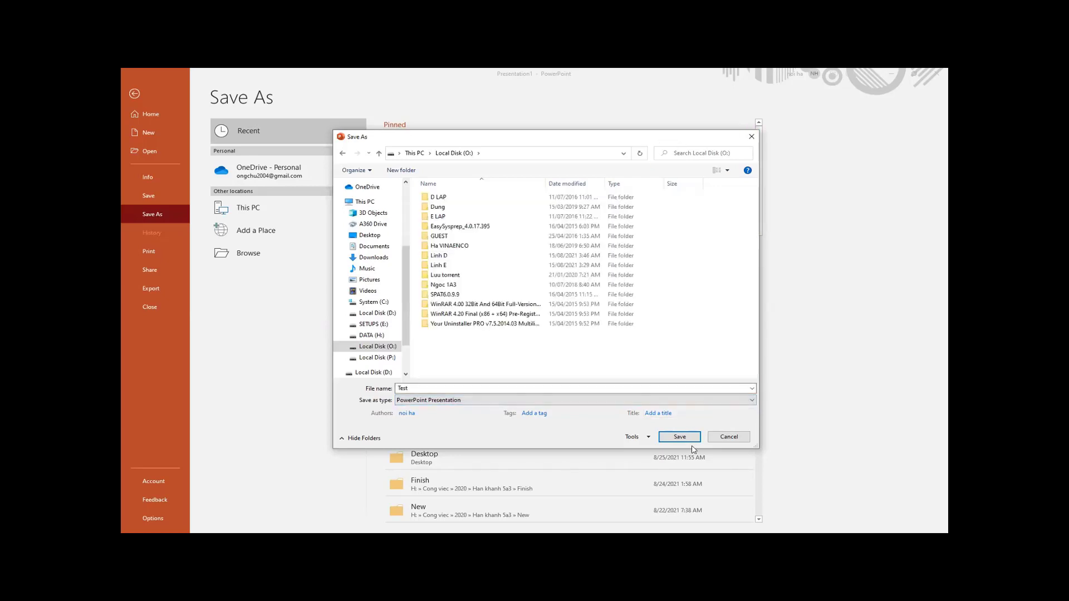
click(728, 443)
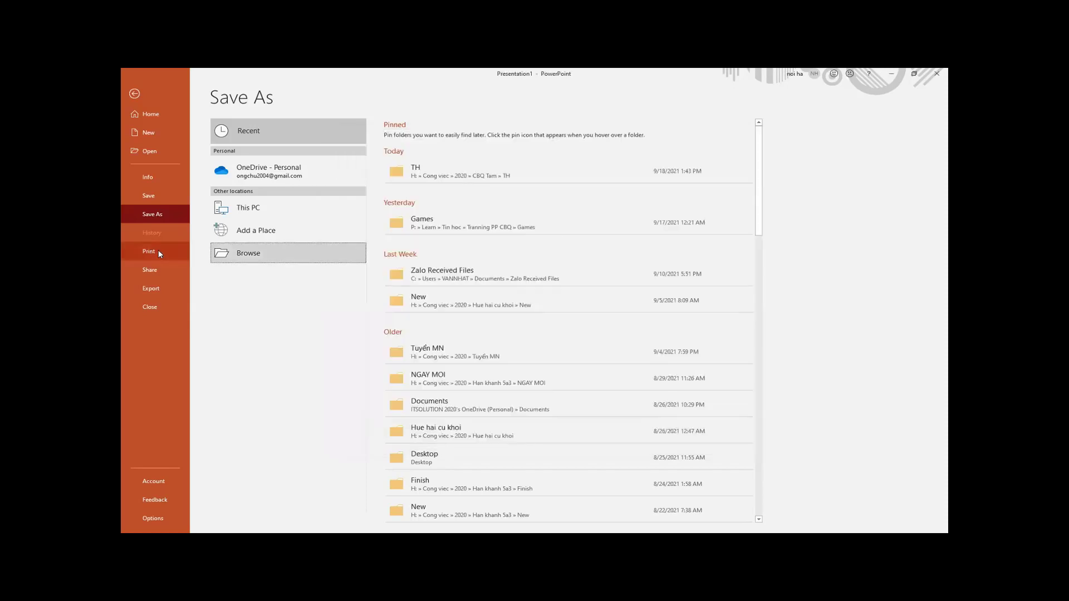
Enter slides 3 and 5 as the print range, dismiss the invalid-range warning, and go to Export.
click(158, 250)
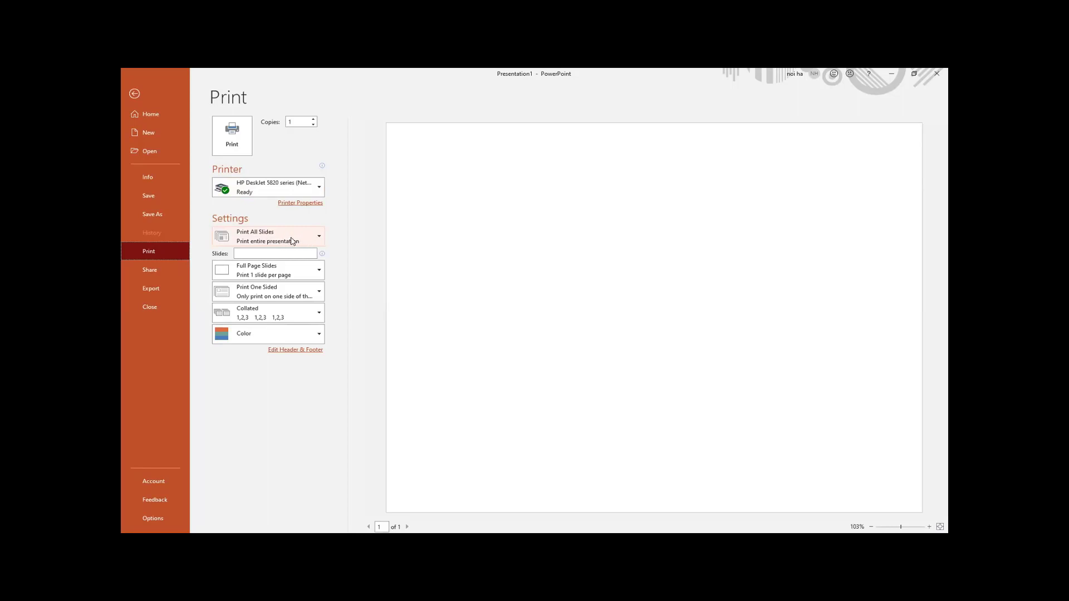
click(260, 251)
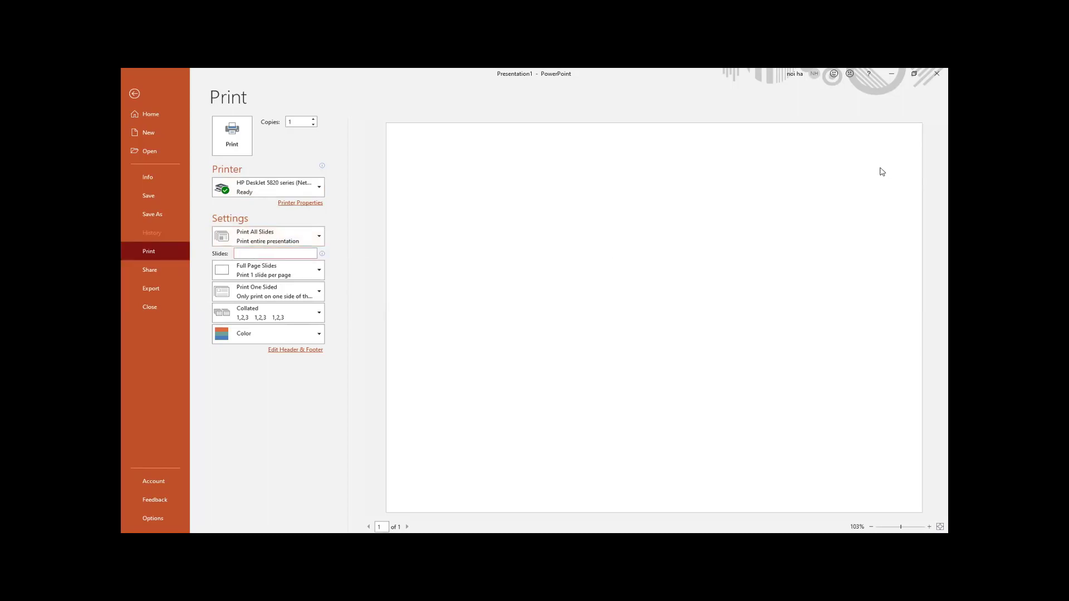
text(3)
text(-5,6)
click(298, 424)
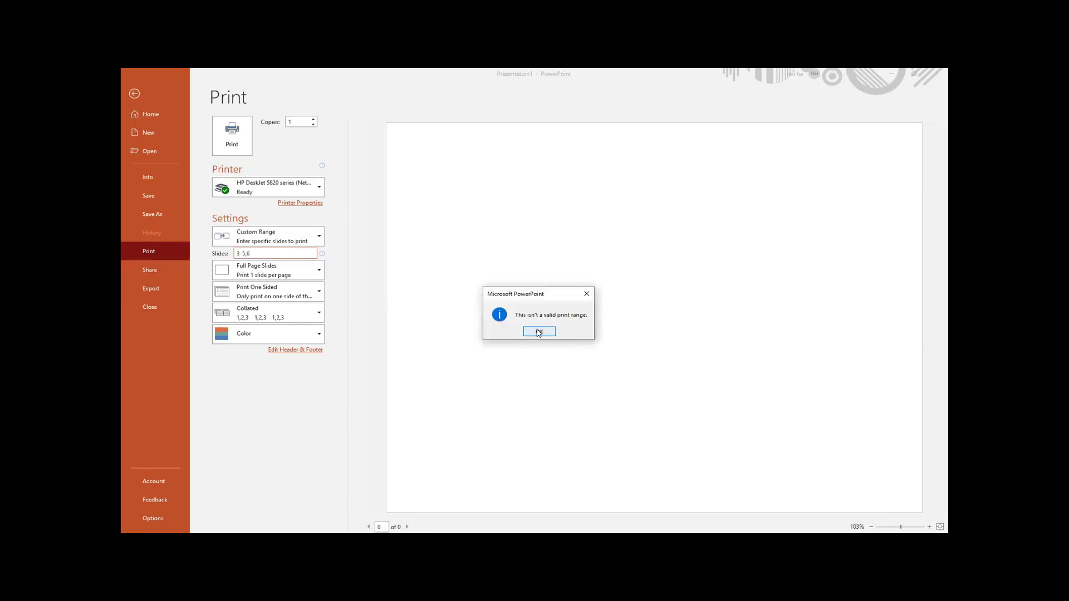
click(538, 332)
click(157, 289)
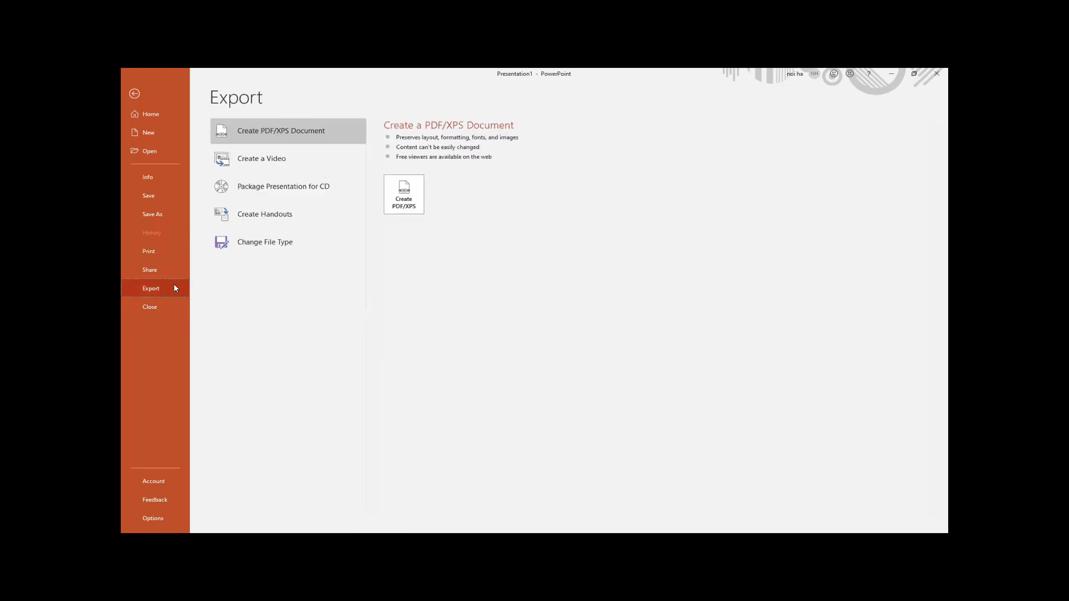
Open Publish as PDF or XPS, keep PDF as the format, and cancel without publishing.
click(305, 160)
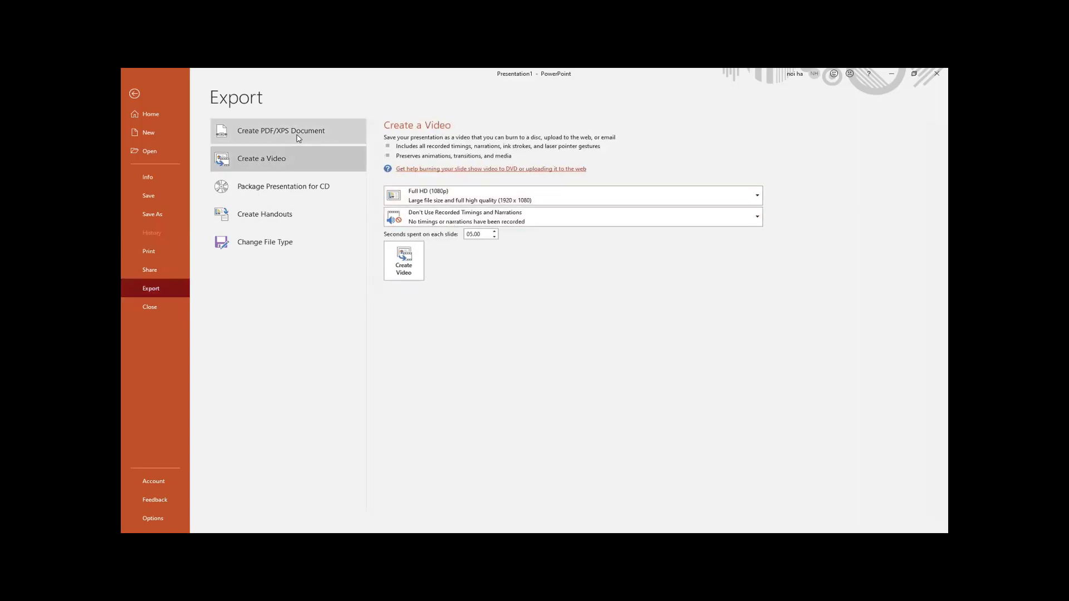
click(278, 132)
click(407, 204)
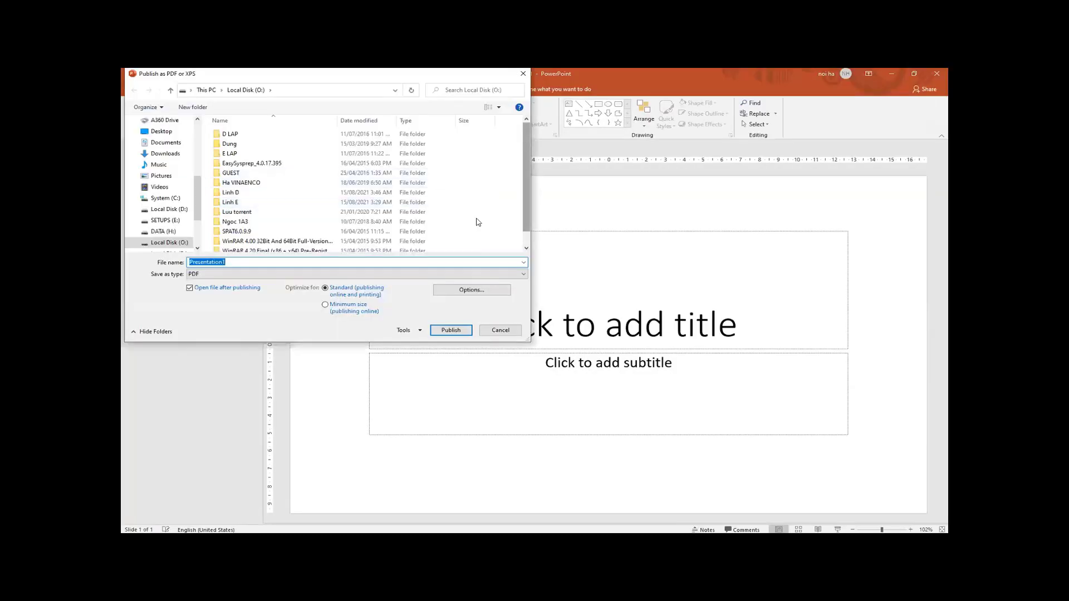
scroll(184, 193, down, 2)
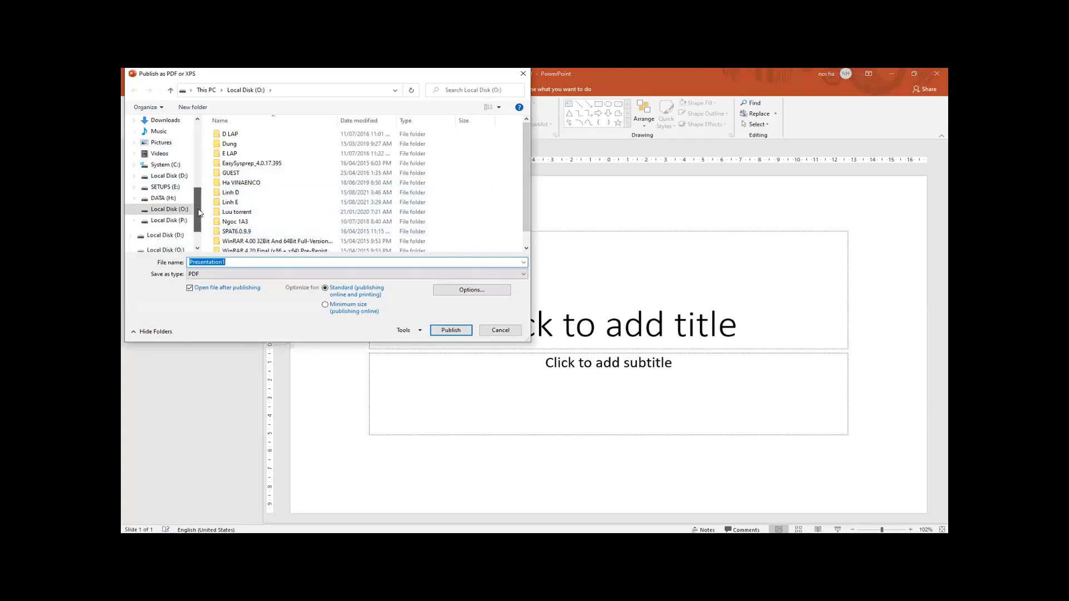
click(277, 262)
click(282, 275)
click(283, 276)
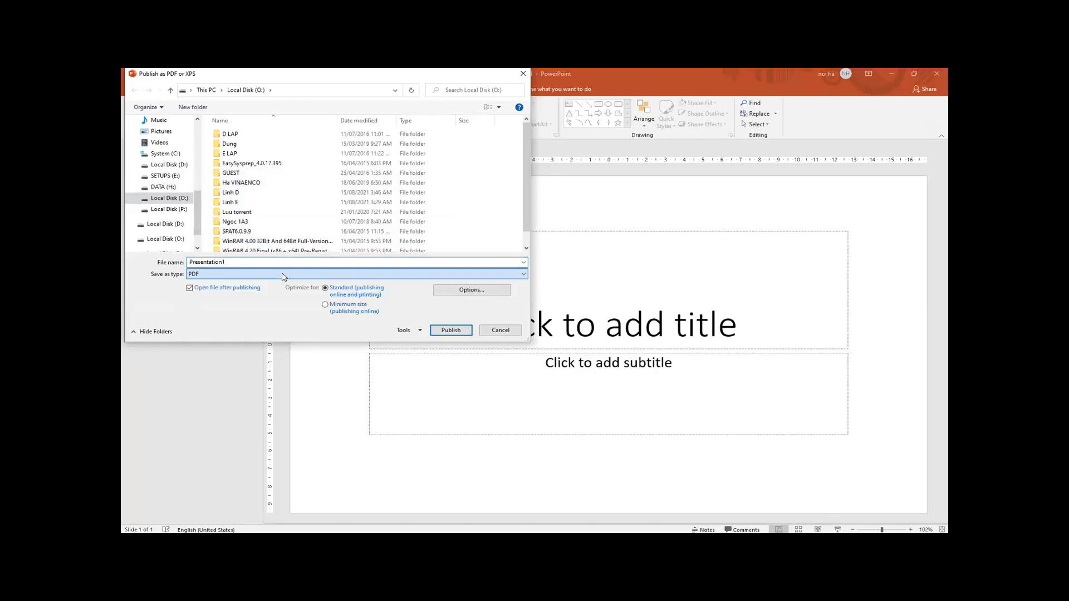
click(282, 276)
click(283, 277)
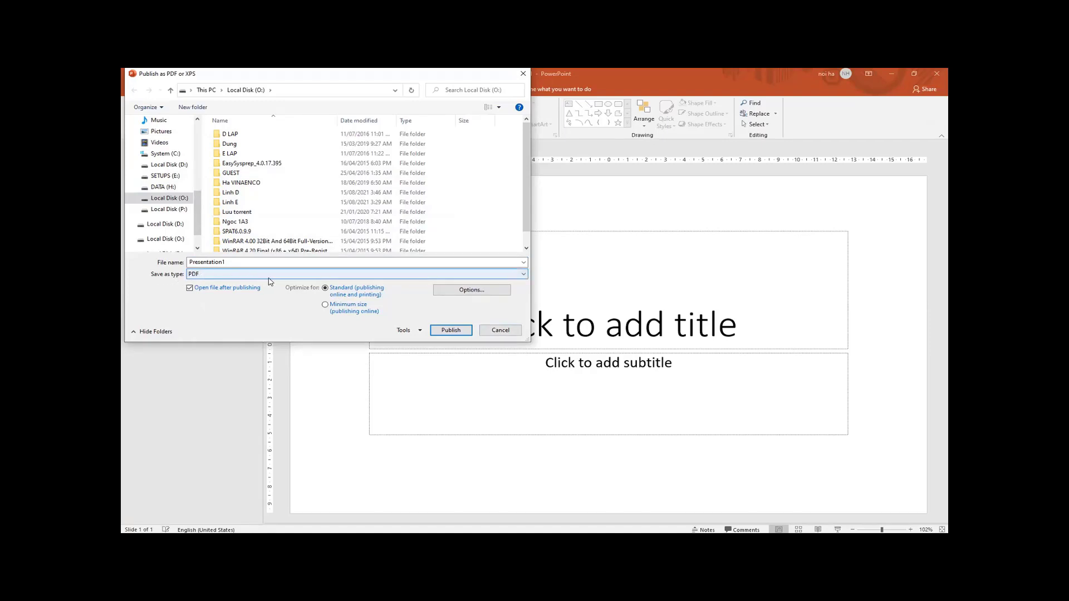
click(500, 331)
click(132, 88)
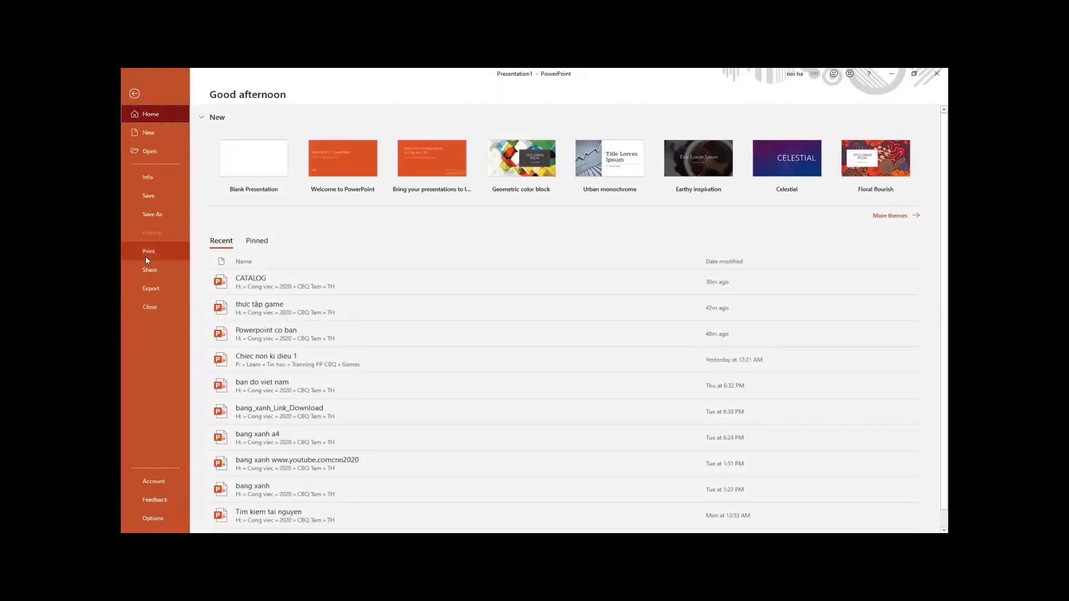
Set Create a Video to HD (720p) with Don't Use Recorded Timings and Narrations.
click(162, 289)
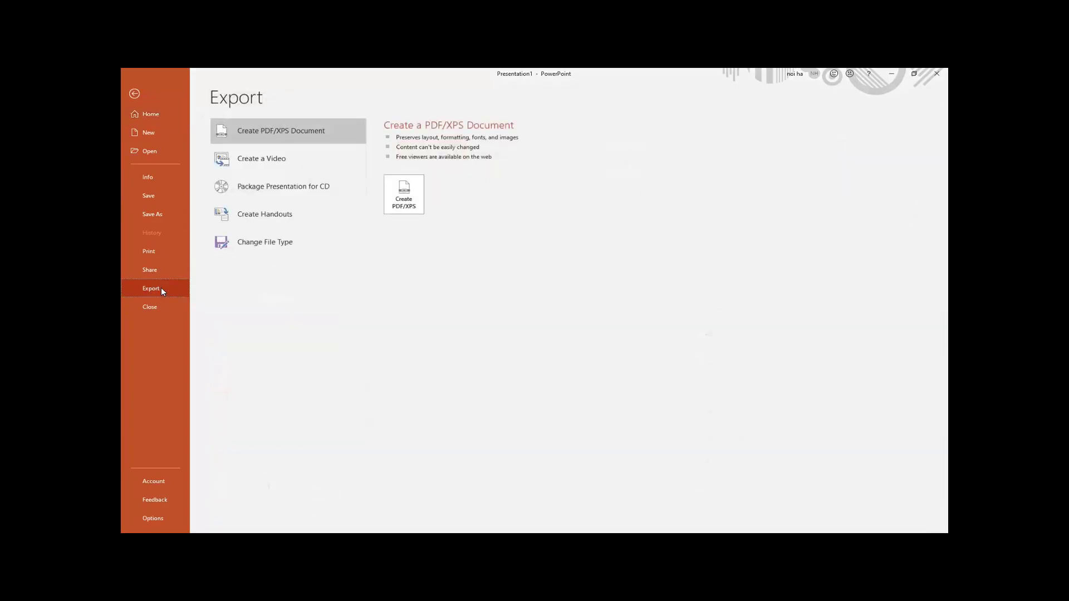
click(296, 160)
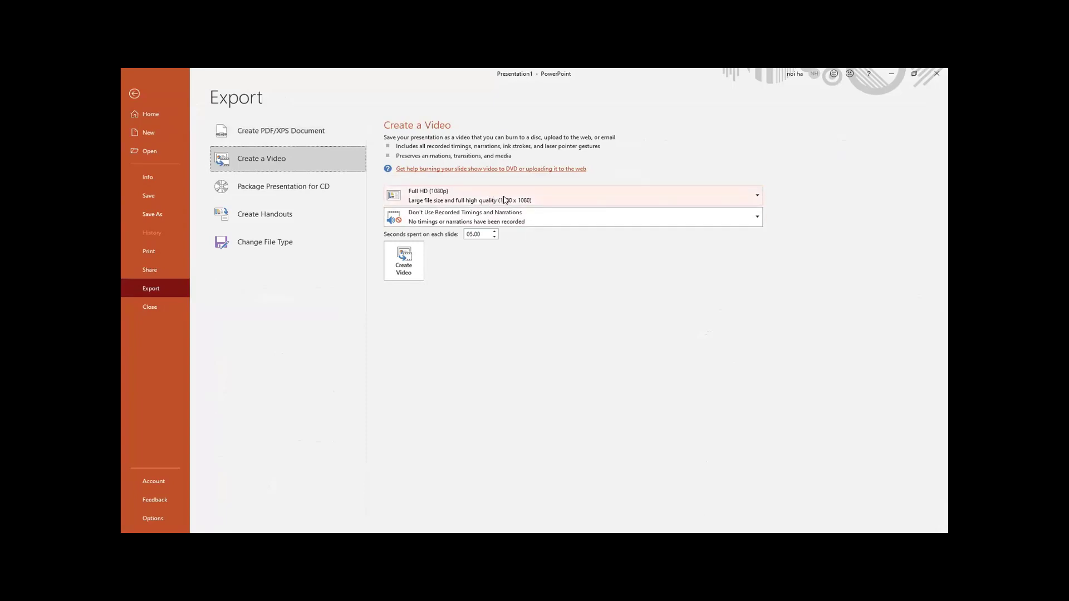
click(545, 200)
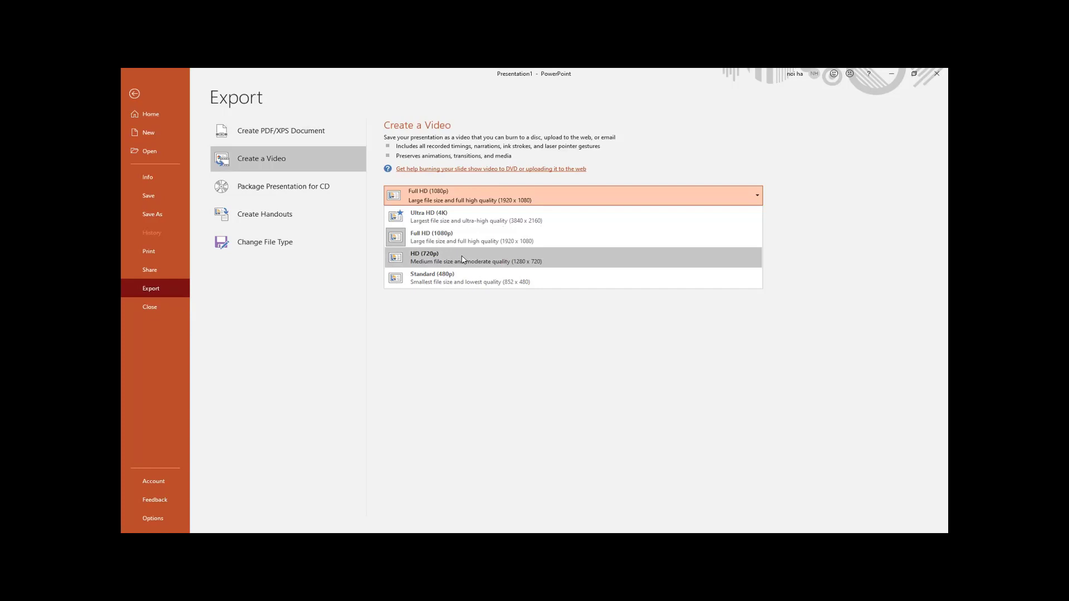
click(463, 259)
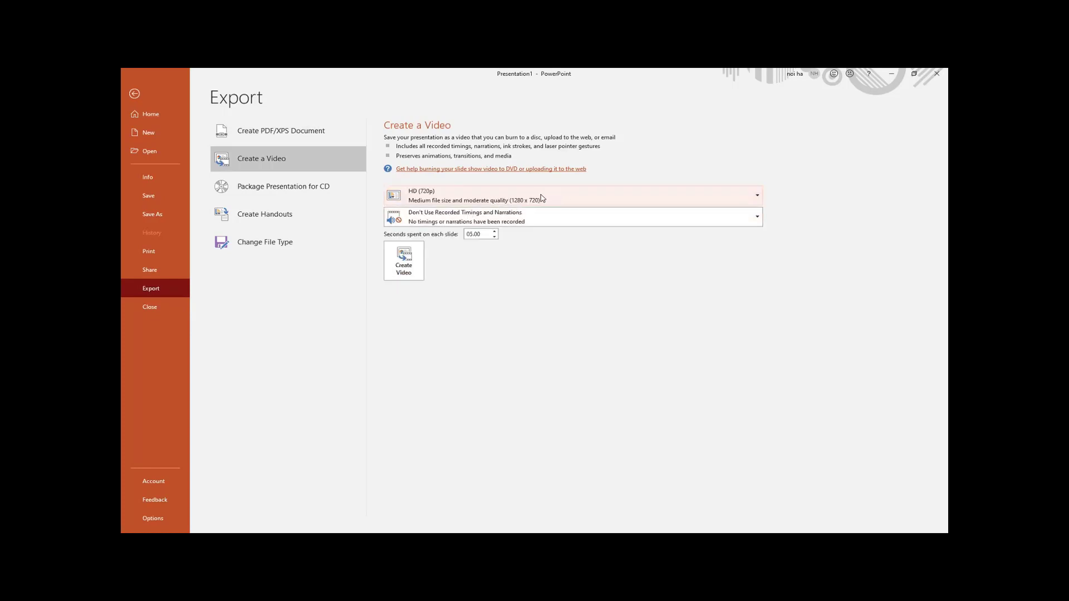
click(554, 220)
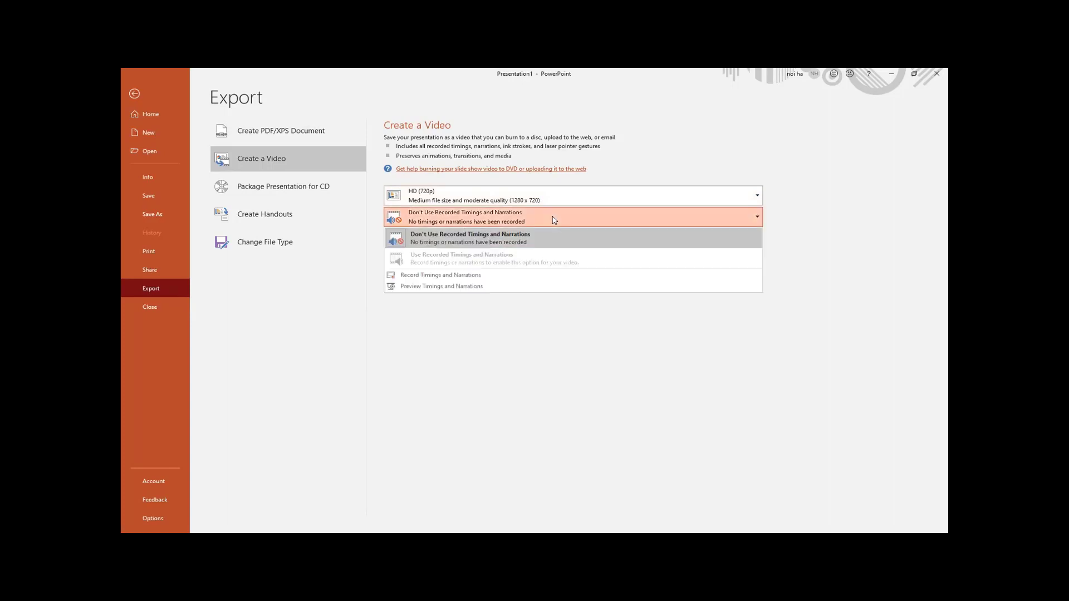
click(594, 221)
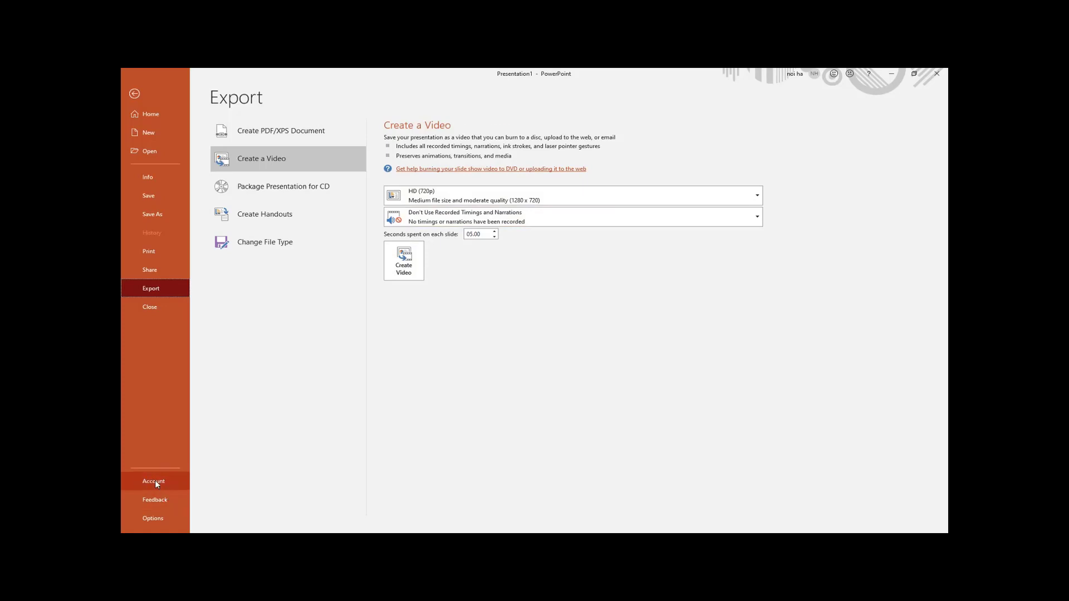
Return to slide editing, maximize the Presentation1 window, and select the title placeholder.
click(156, 484)
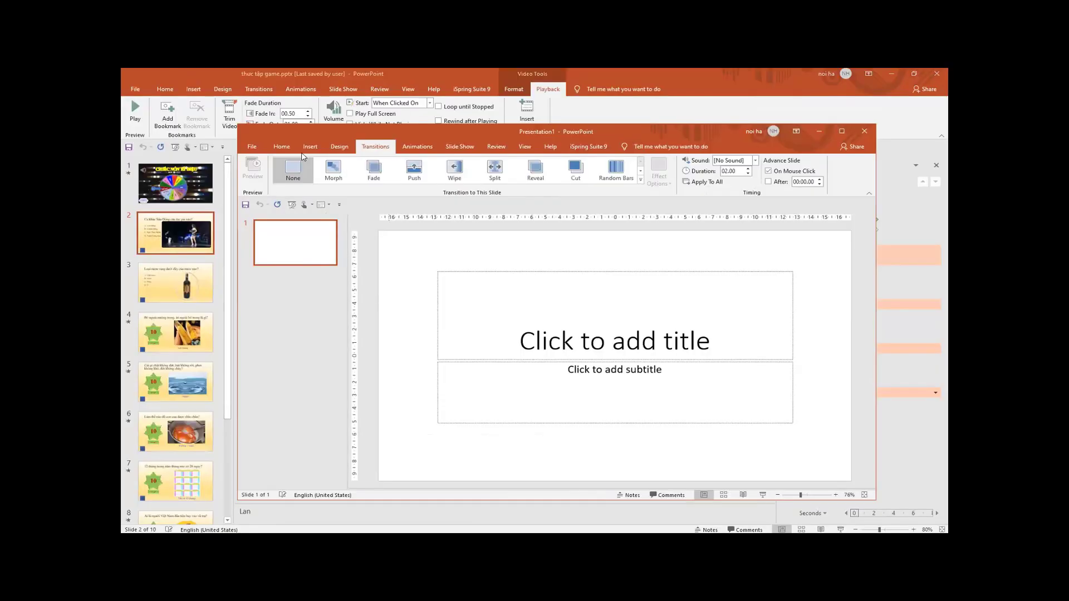
click(306, 149)
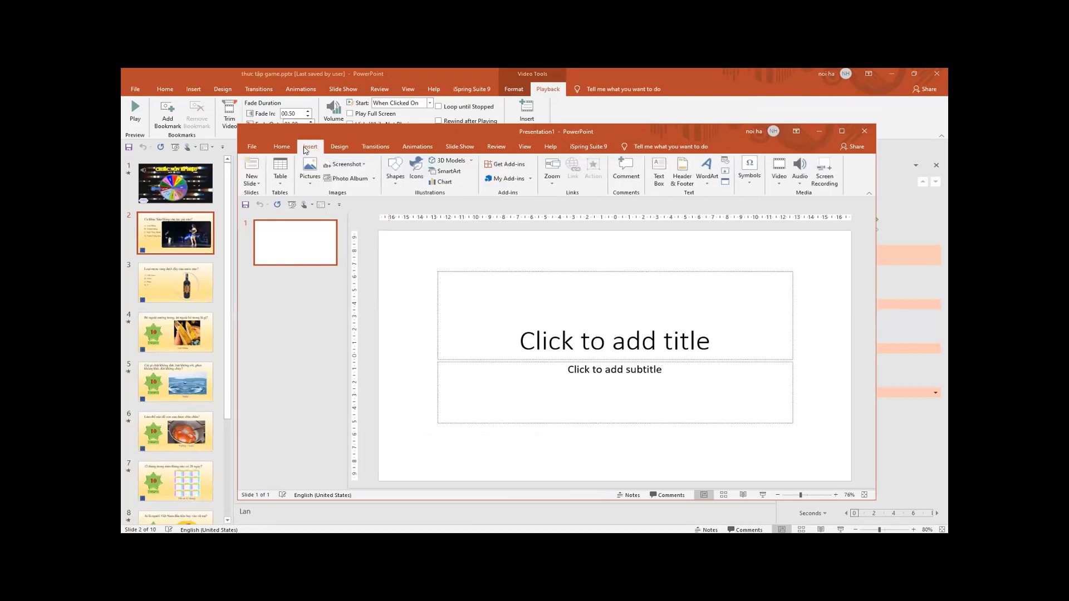
click(842, 131)
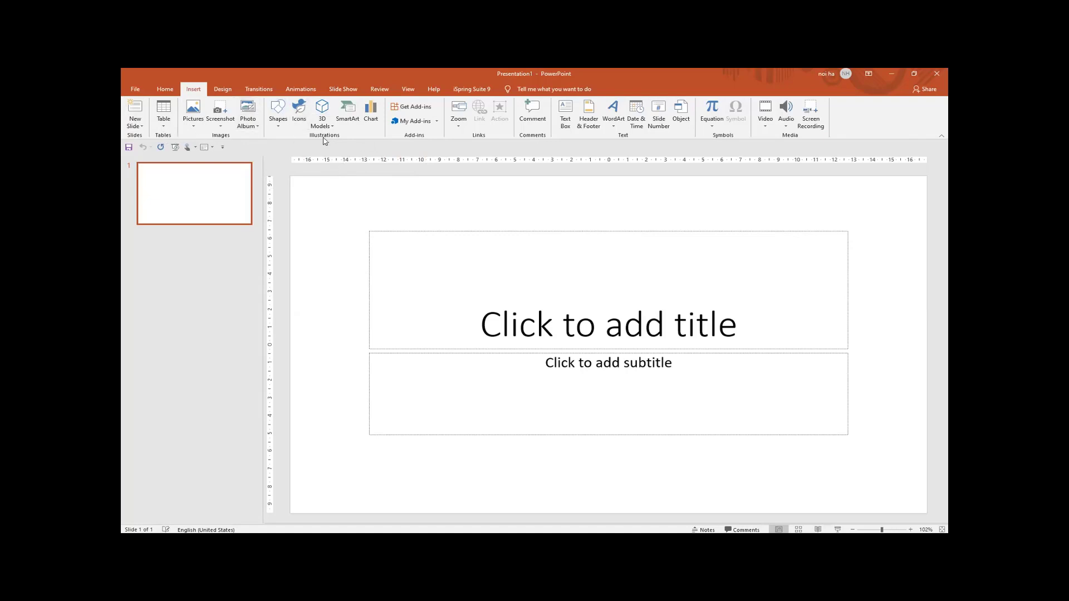
click(165, 89)
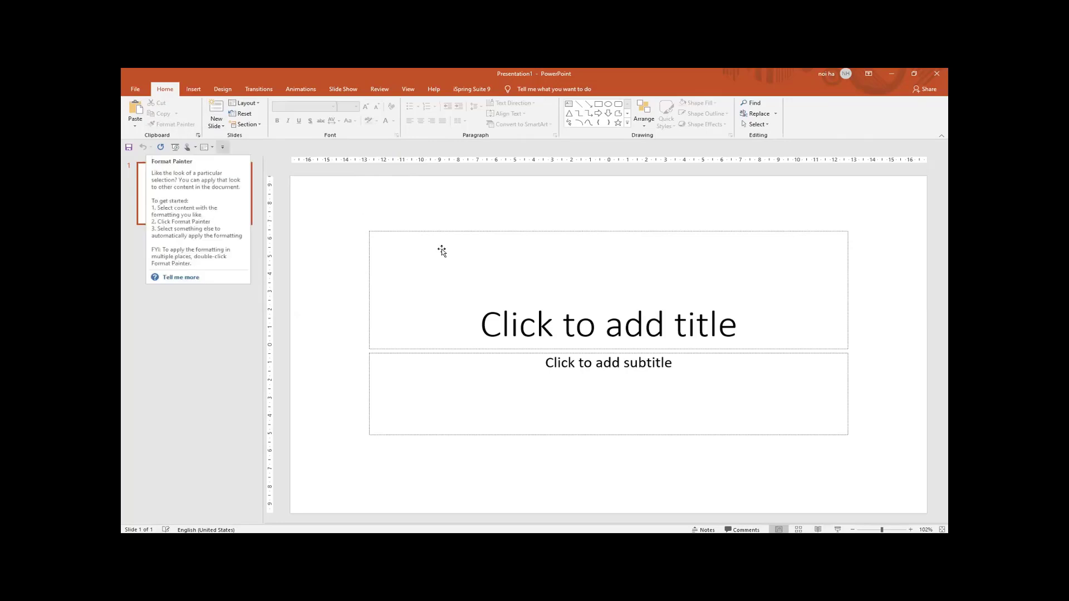
click(517, 231)
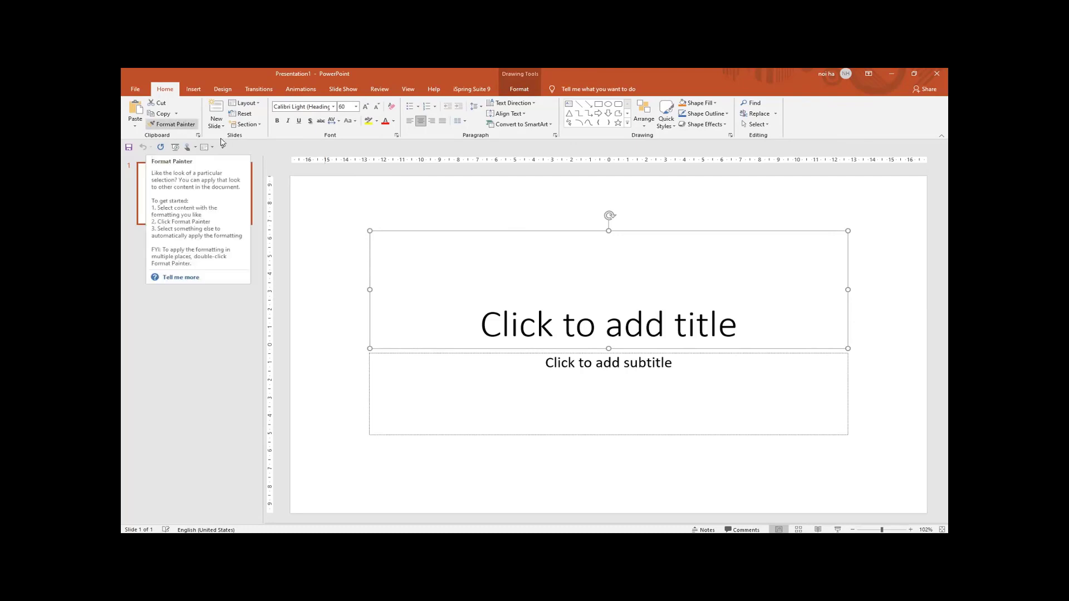
Restore the Presentation1 window to a smaller size and reposition it.
click(511, 266)
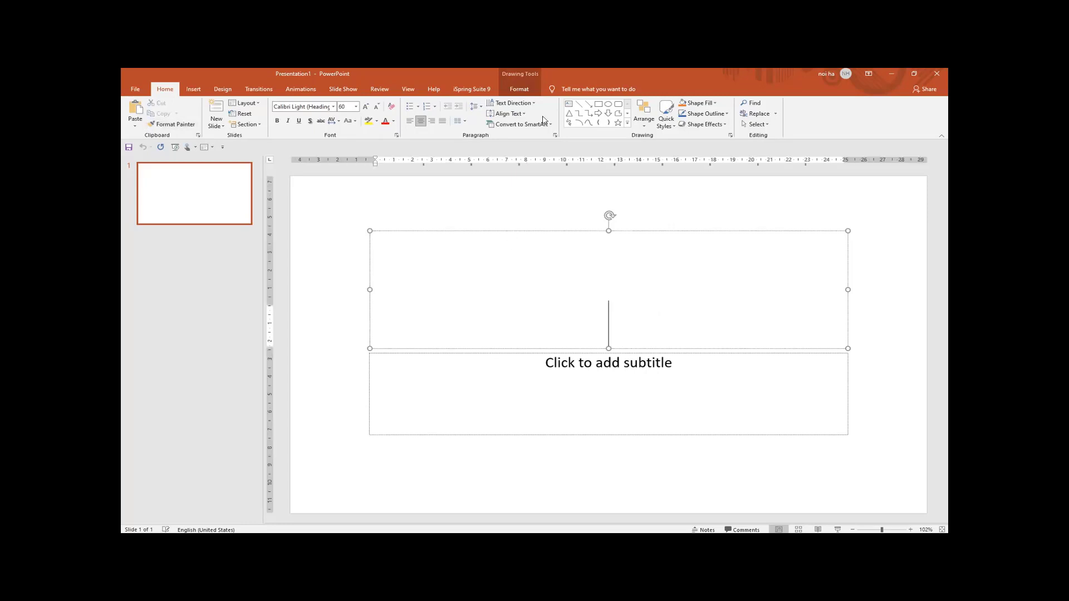
double_click(783, 73)
drag(790, 85, 684, 137)
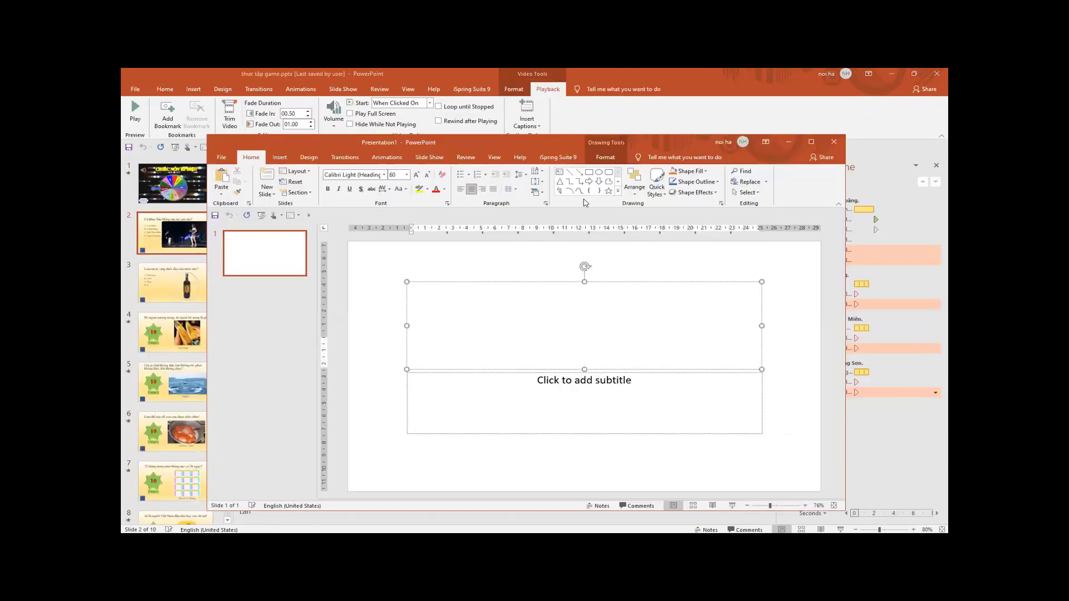
Fill the title placeholder on the blank slide with gold.
click(530, 282)
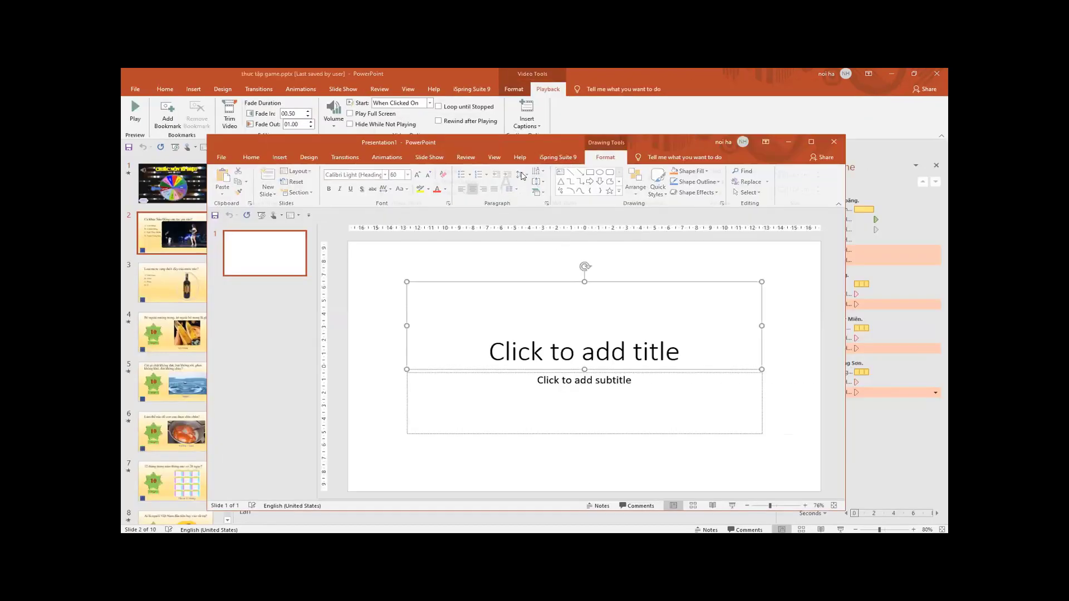
click(457, 171)
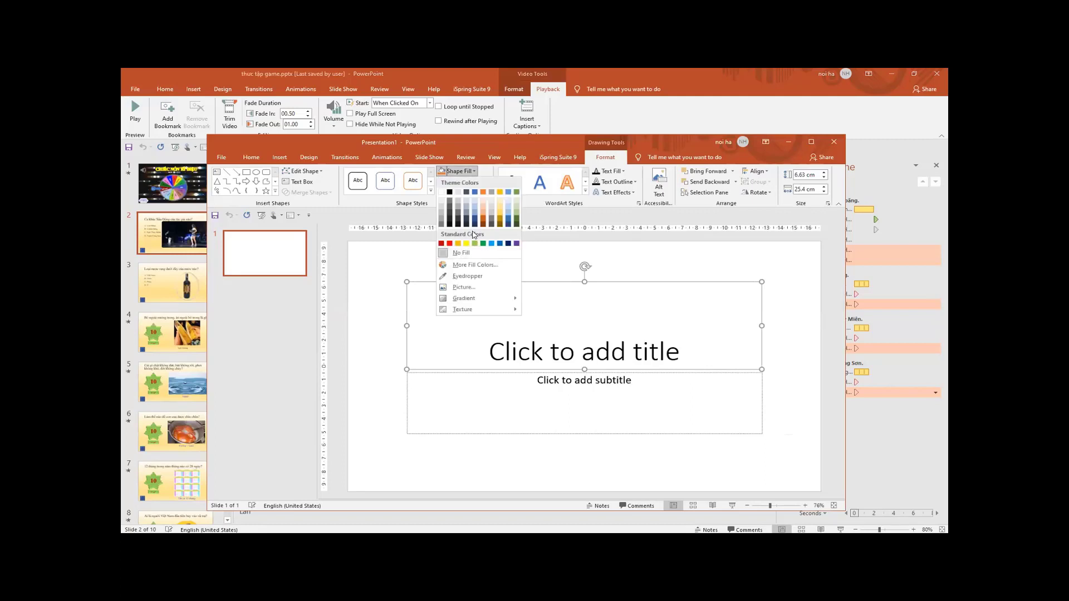
click(500, 219)
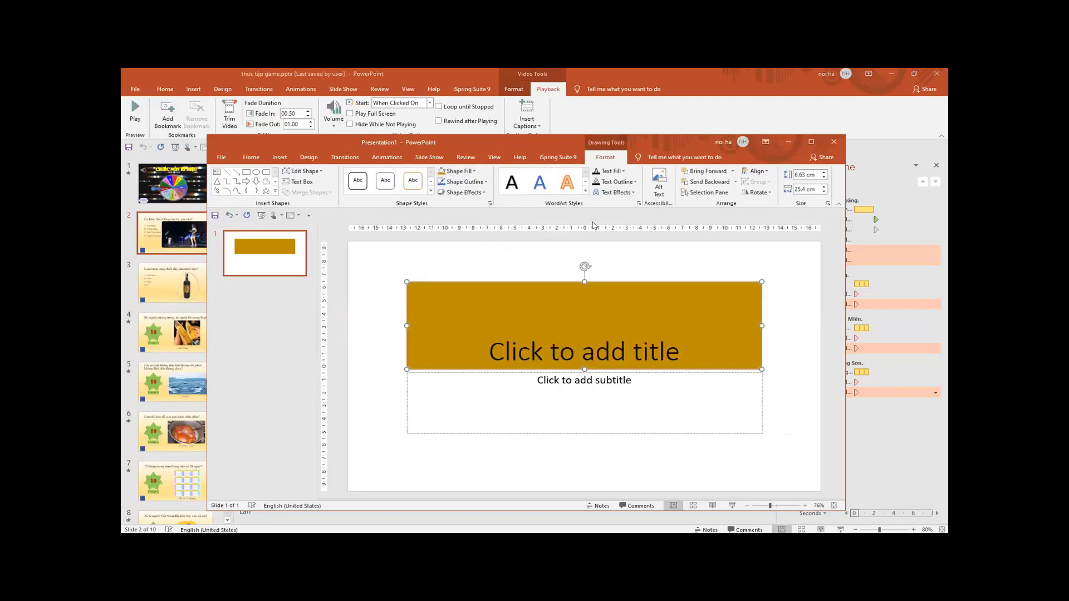
click(464, 193)
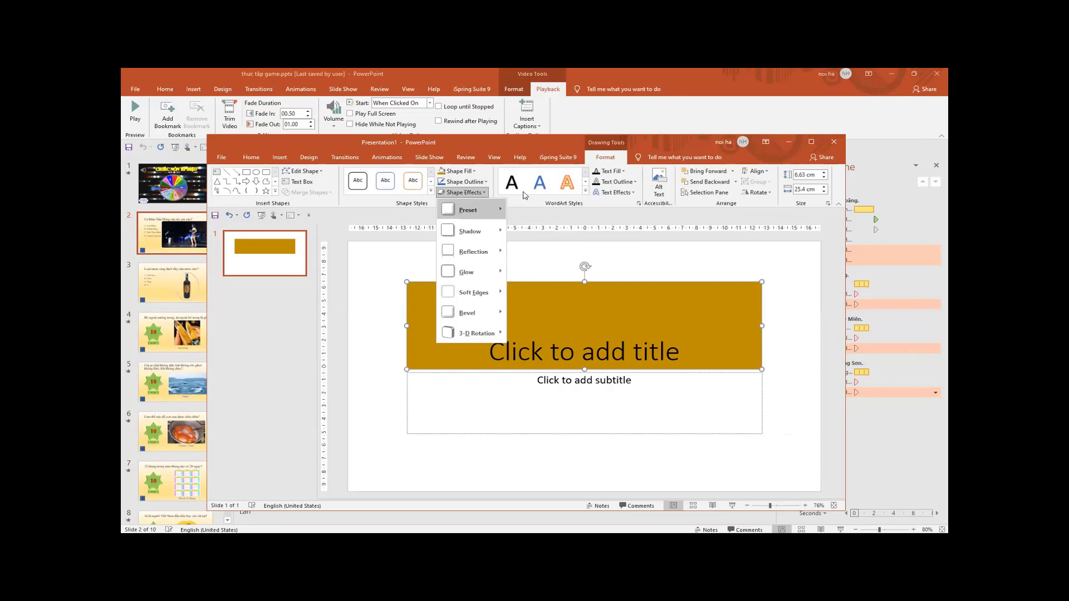
Apply a shadow effect to the gold title box and set its font to Times New Roman, size 80.
click(524, 192)
click(251, 157)
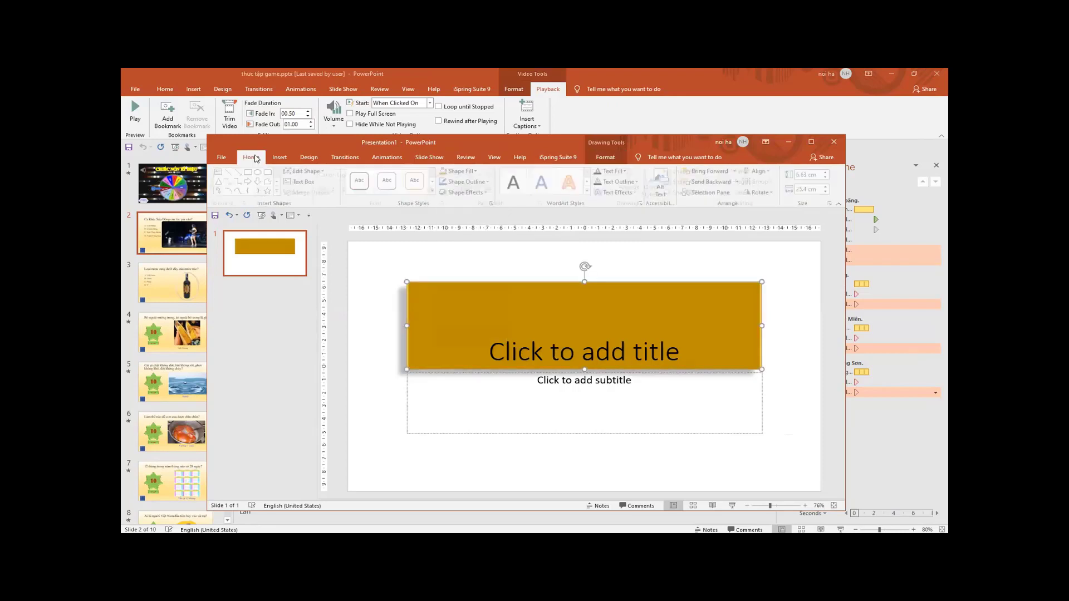
click(352, 175)
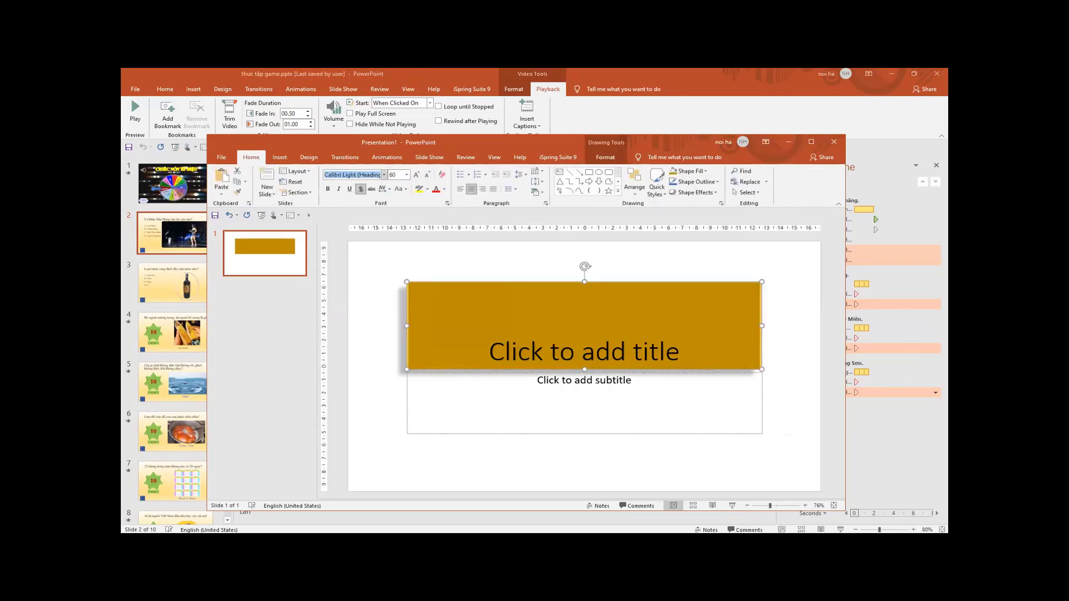
text(Times New Roman)
key(Return)
click(406, 174)
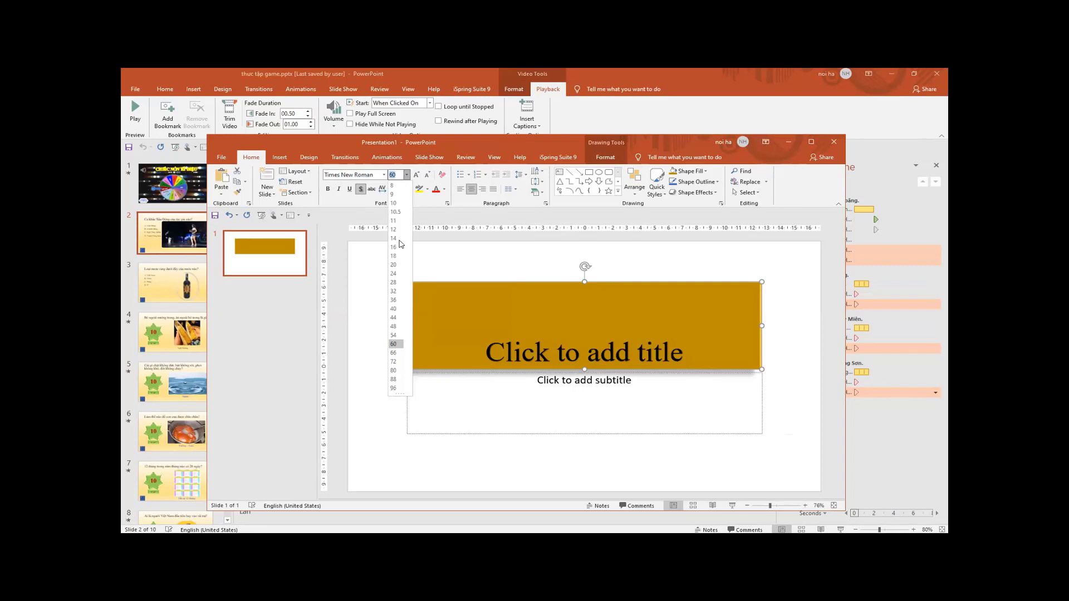
click(400, 370)
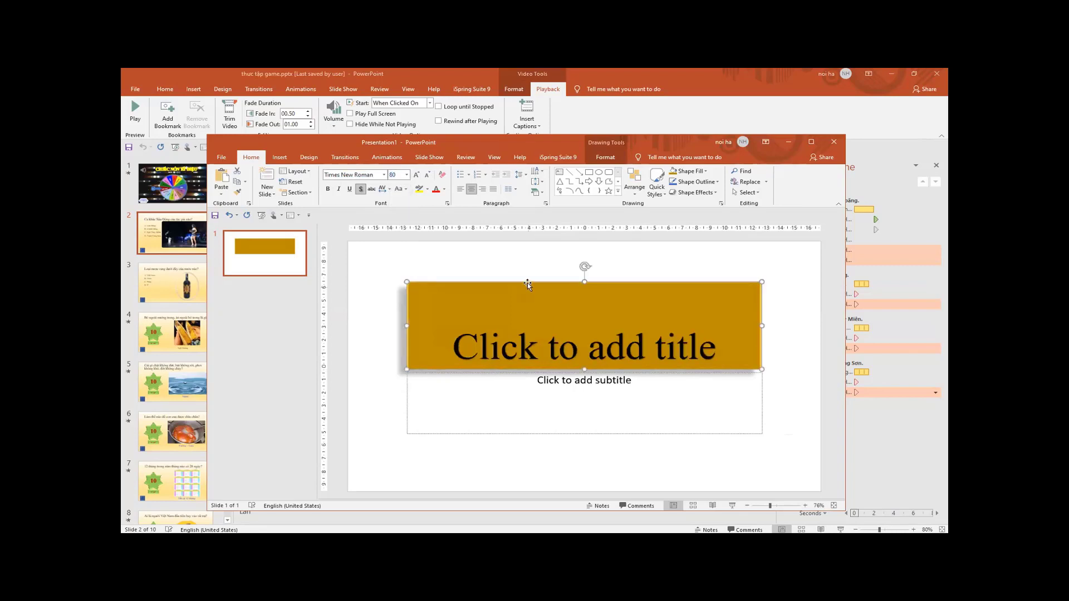
click(504, 323)
Enter the title 'Bài học đầu tiên' and shrink the gold box's height to fit the text.
text(Bài)
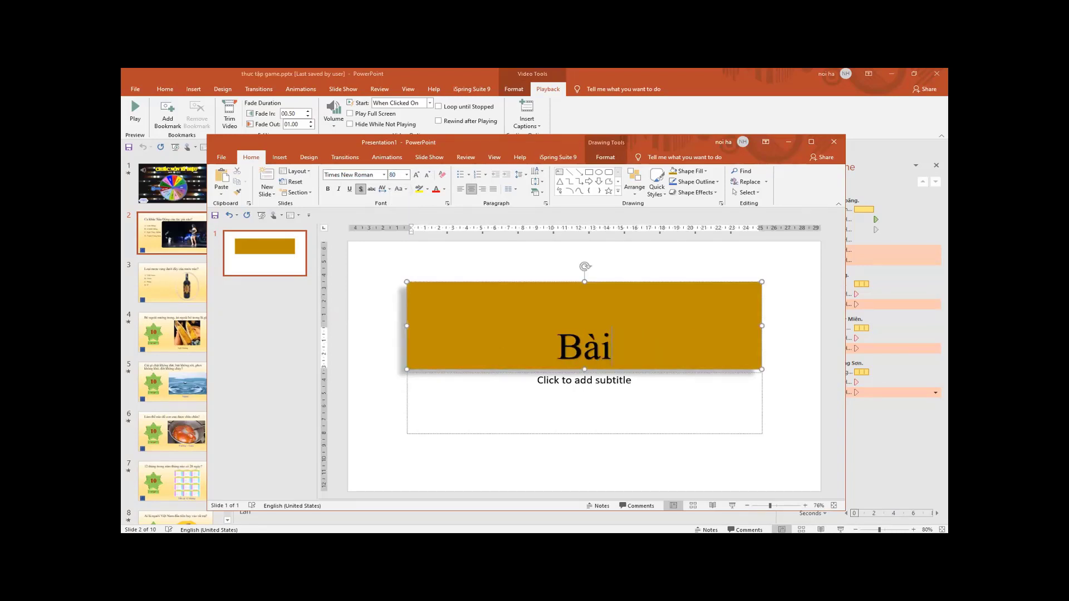
text( hoc dầu)
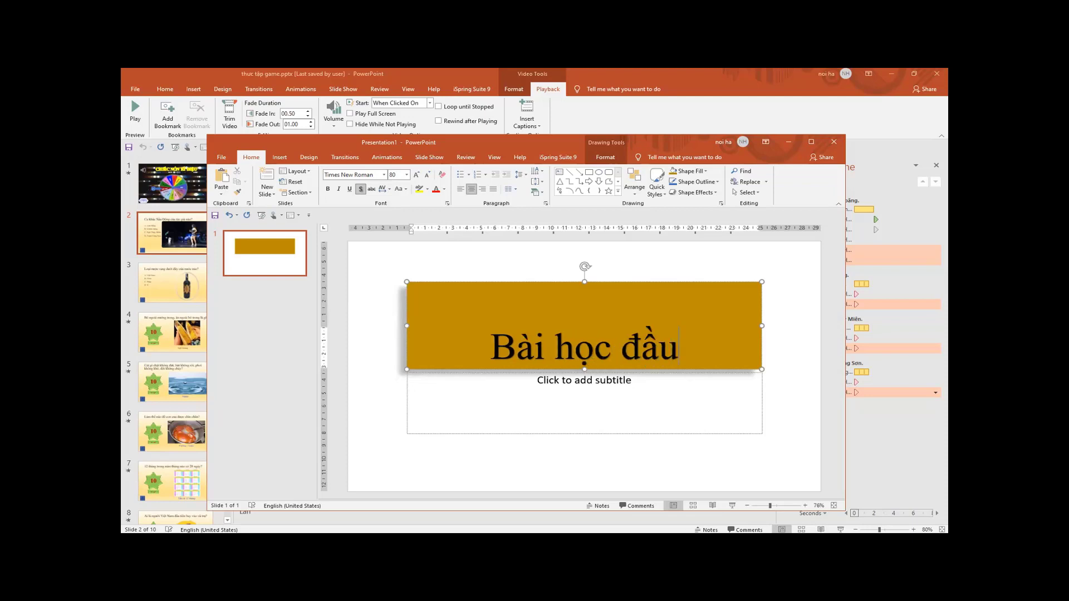
text( tiene)
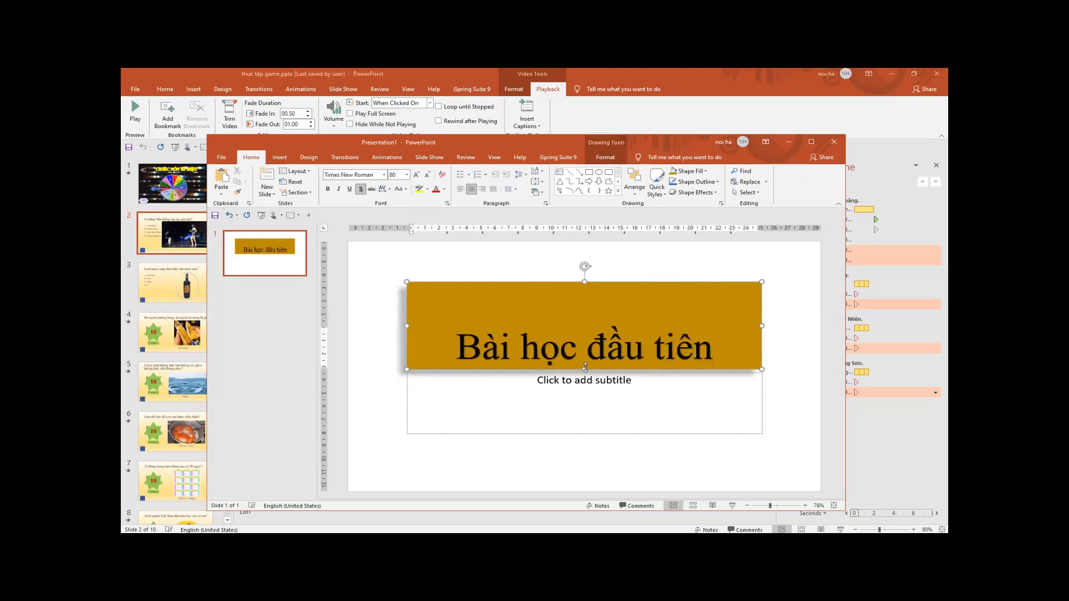
drag(586, 368, 585, 336)
click(653, 325)
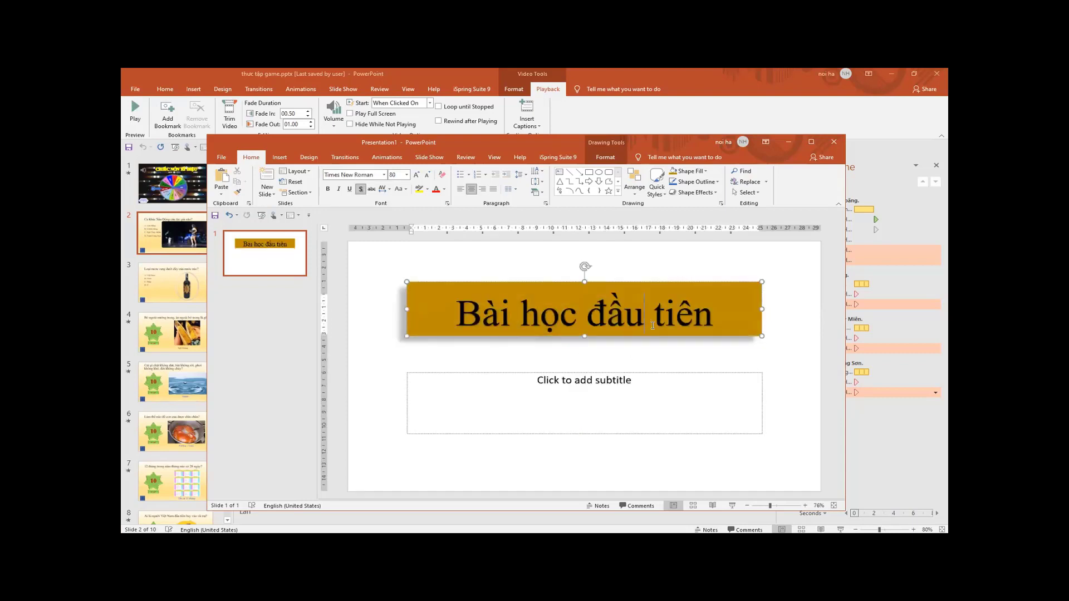
click(670, 336)
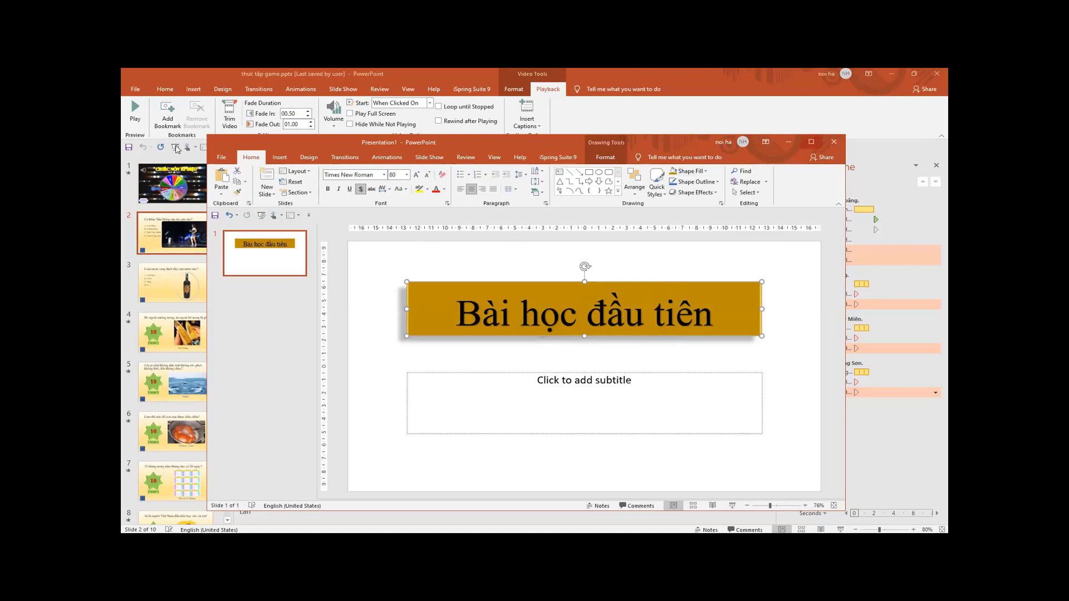
key(super+Up)
Copy the title box's formatting onto the subtitle placeholder with Format Painter.
click(178, 123)
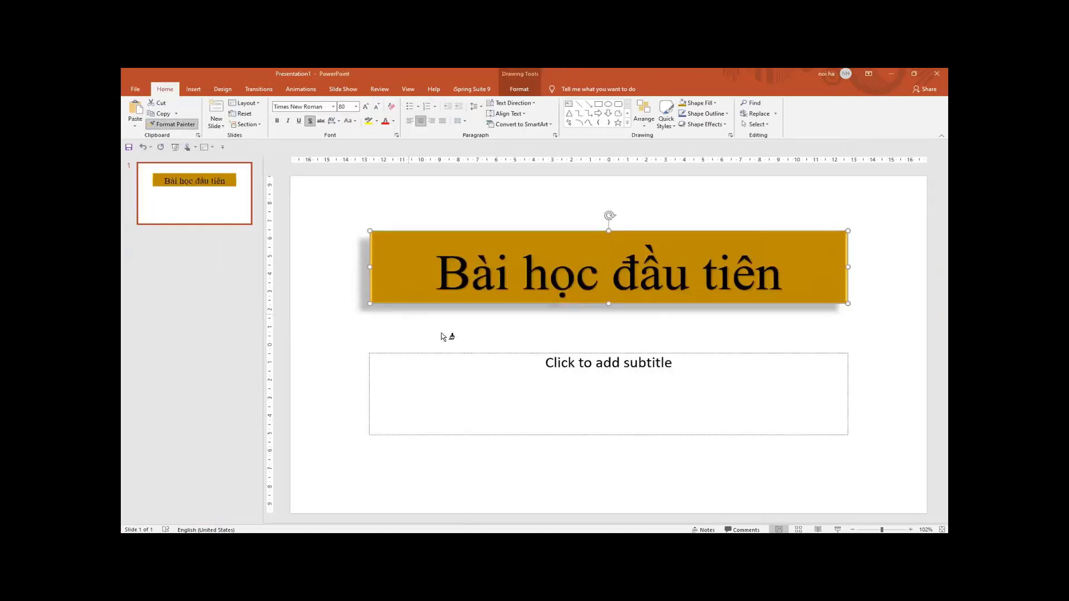
click(451, 353)
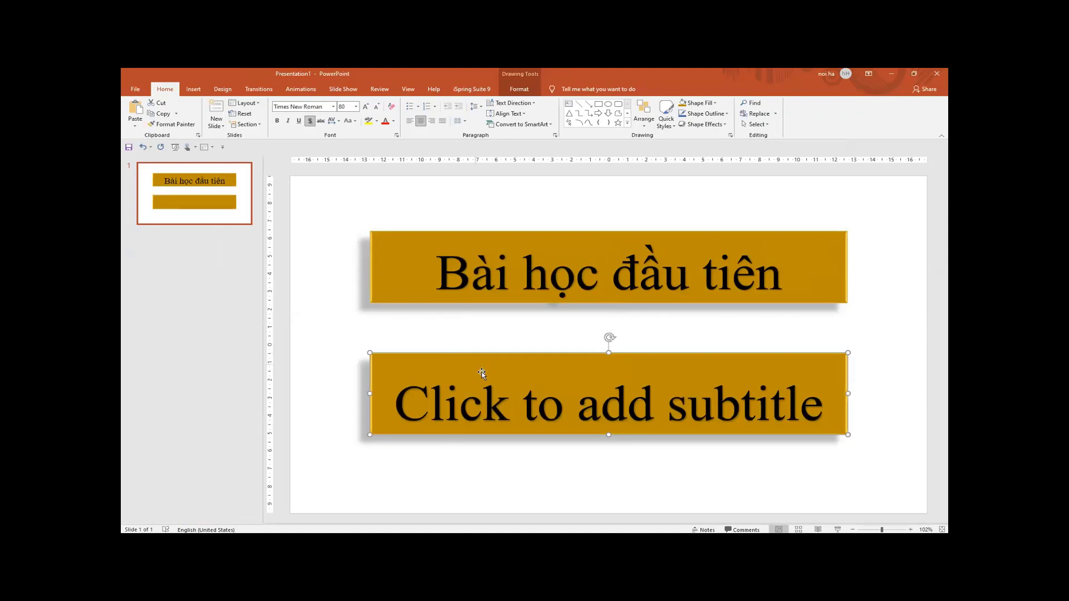
click(508, 409)
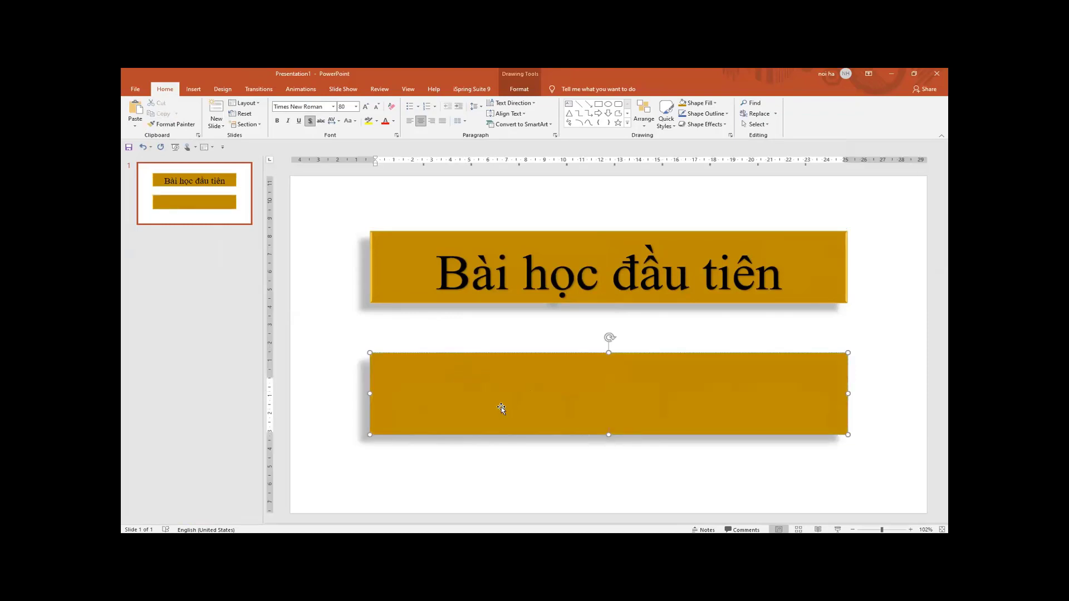
click(372, 278)
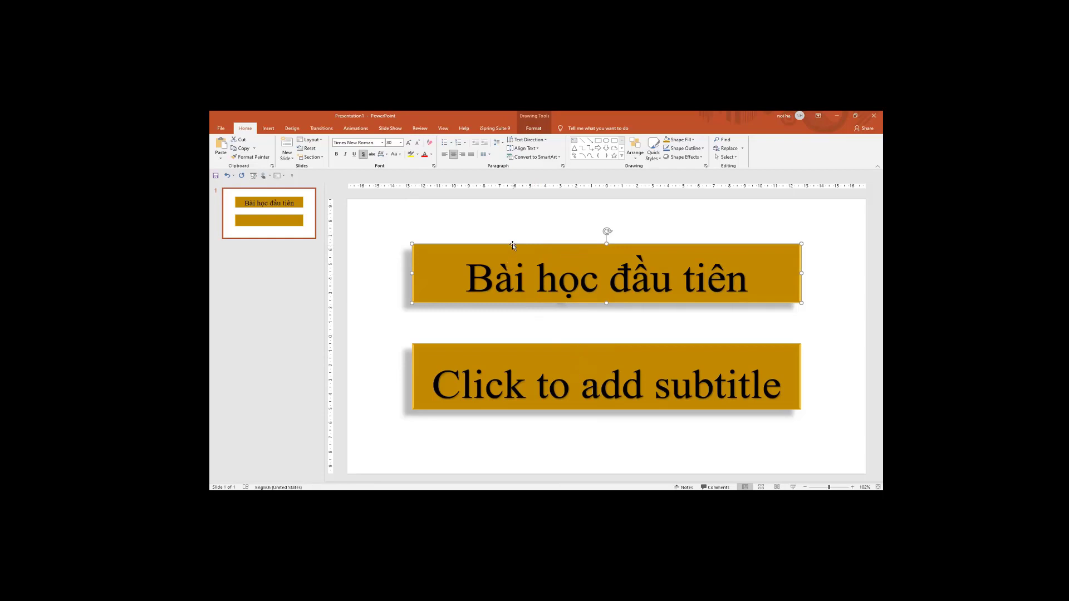
Undo that styling and reapply the title's gold formatting to the subtitle box.
key(ctrl+z)
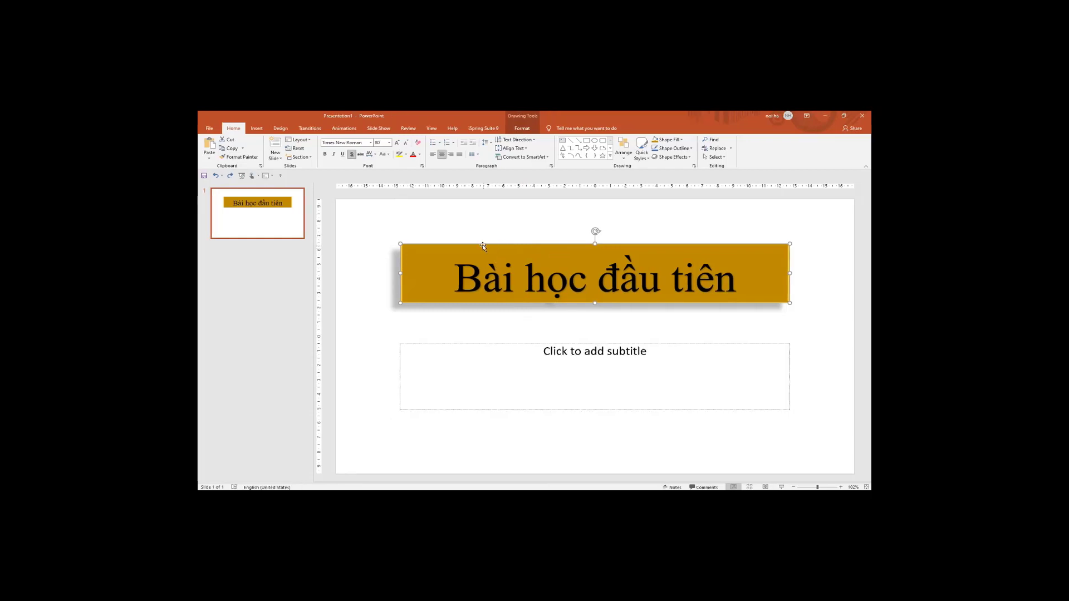
click(242, 158)
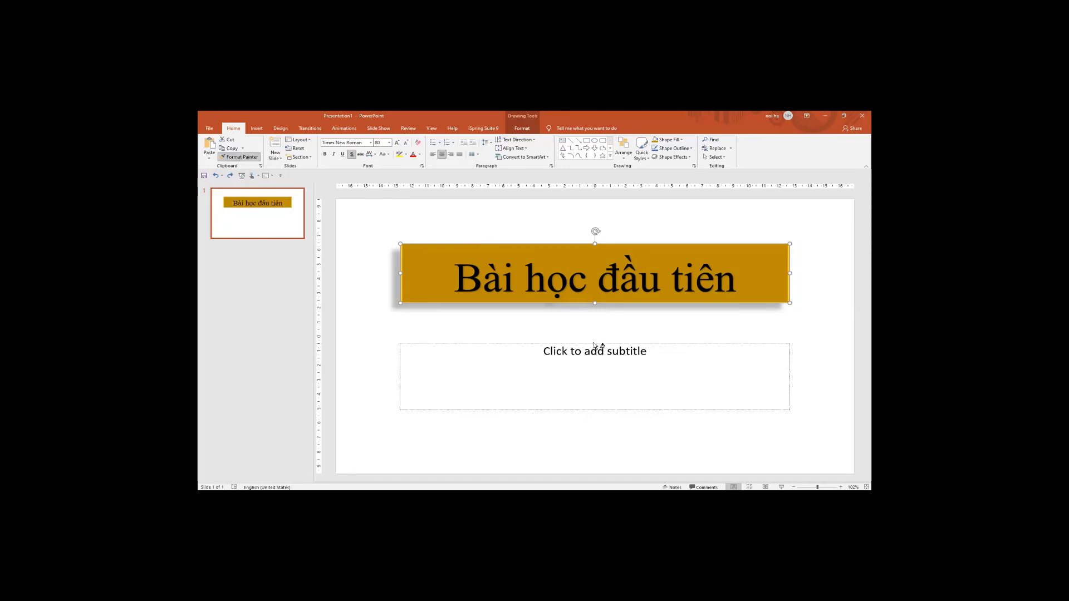
click(594, 346)
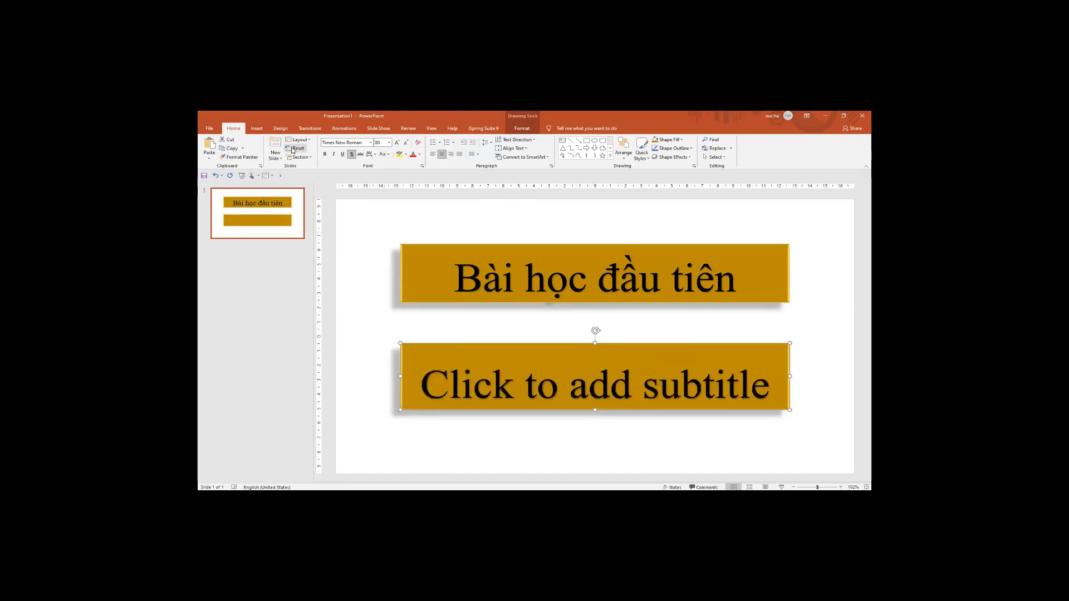
Copy the gold 'Bài học đầu tiên' title box and nudge it slightly upward.
click(210, 160)
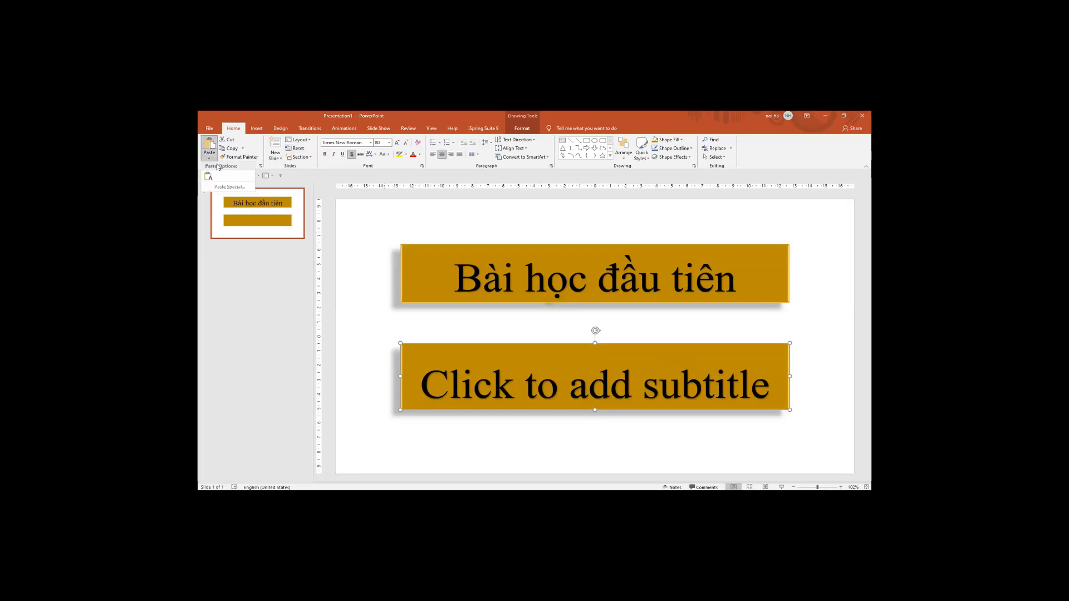
click(443, 247)
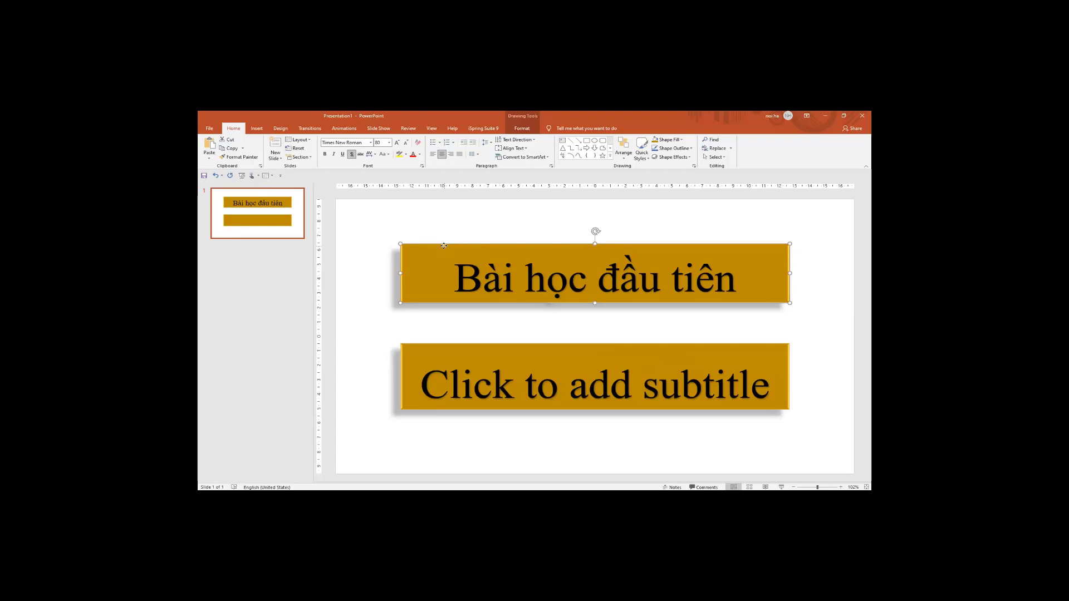
right_click(445, 247)
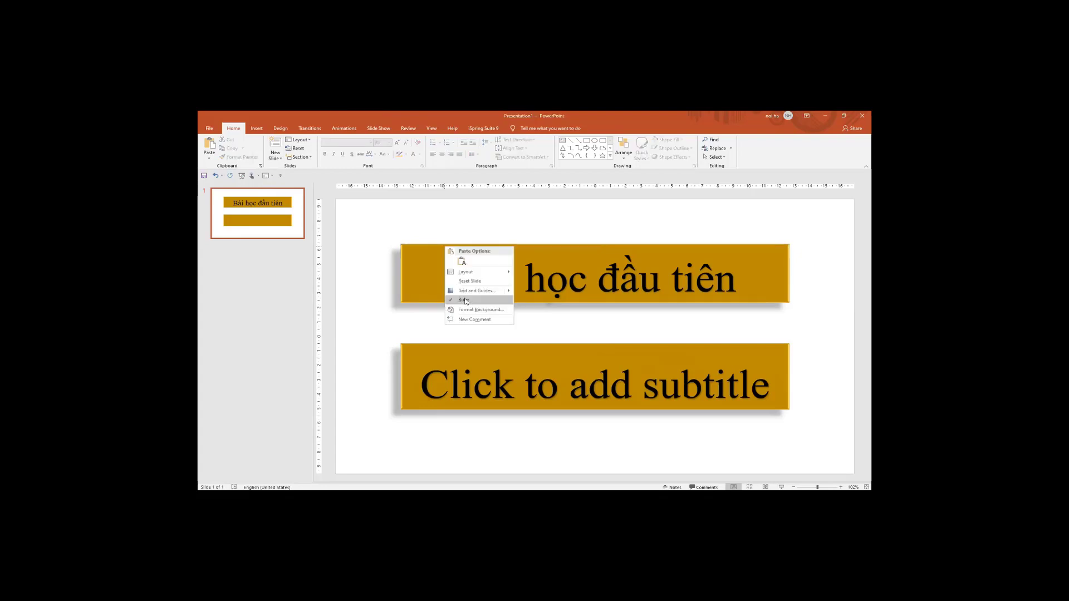
right_click(580, 275)
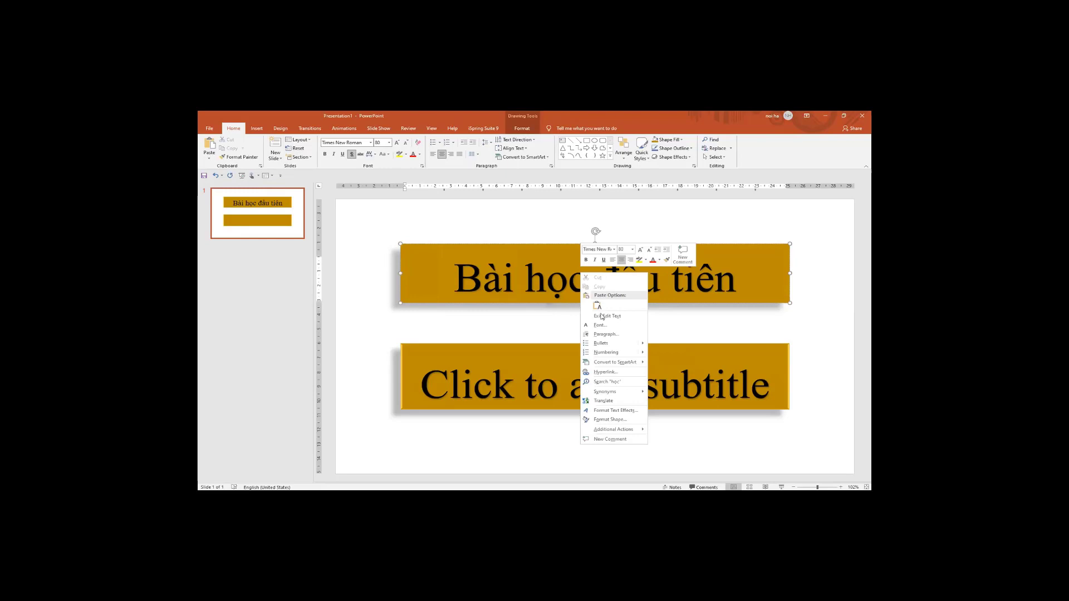
click(544, 244)
right_click(569, 264)
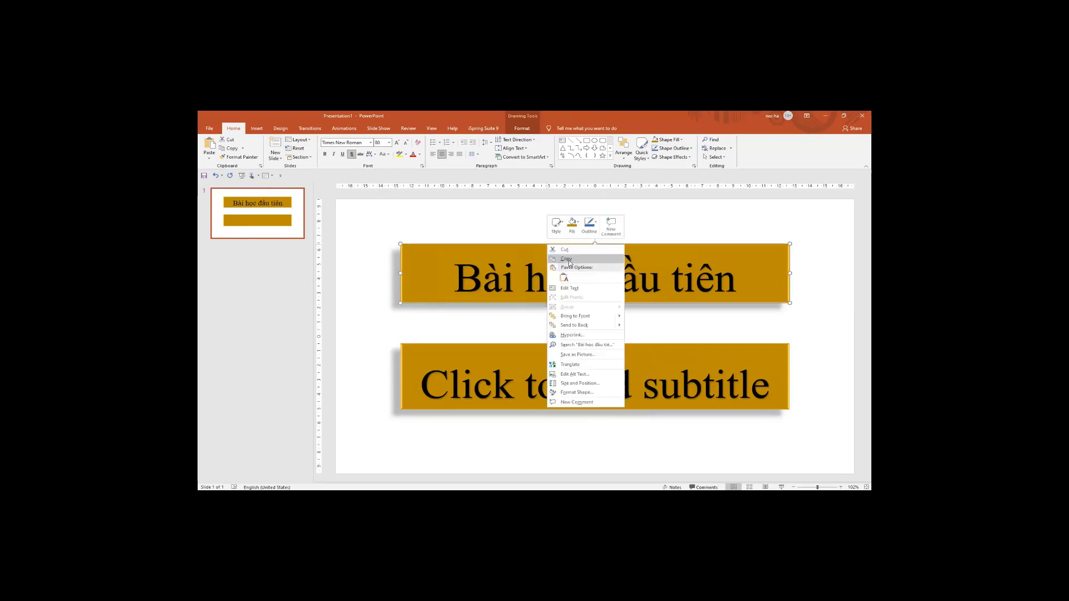
click(566, 259)
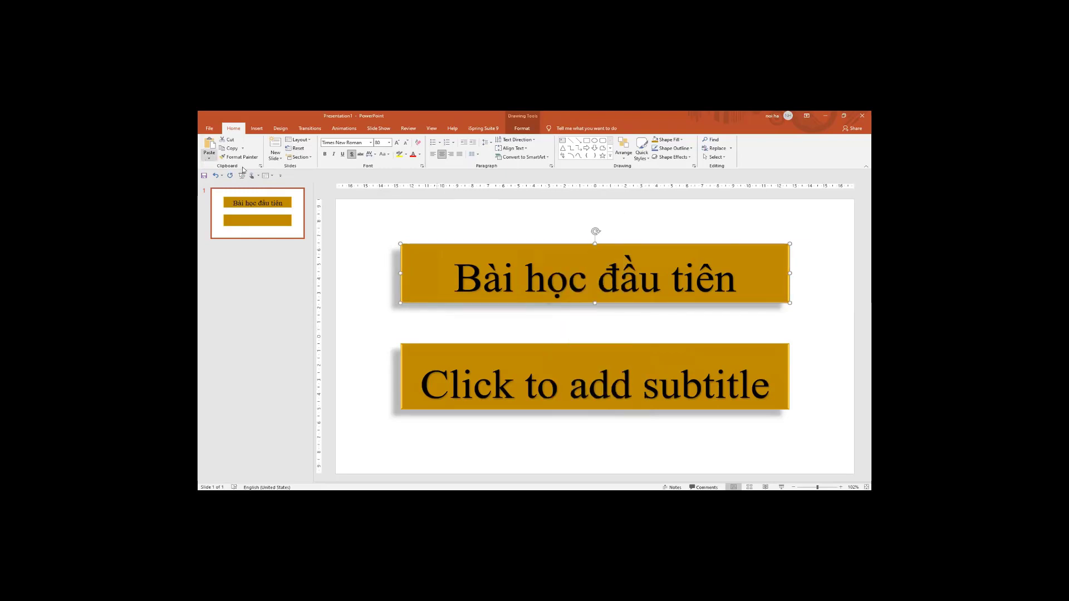
drag(513, 247, 514, 237)
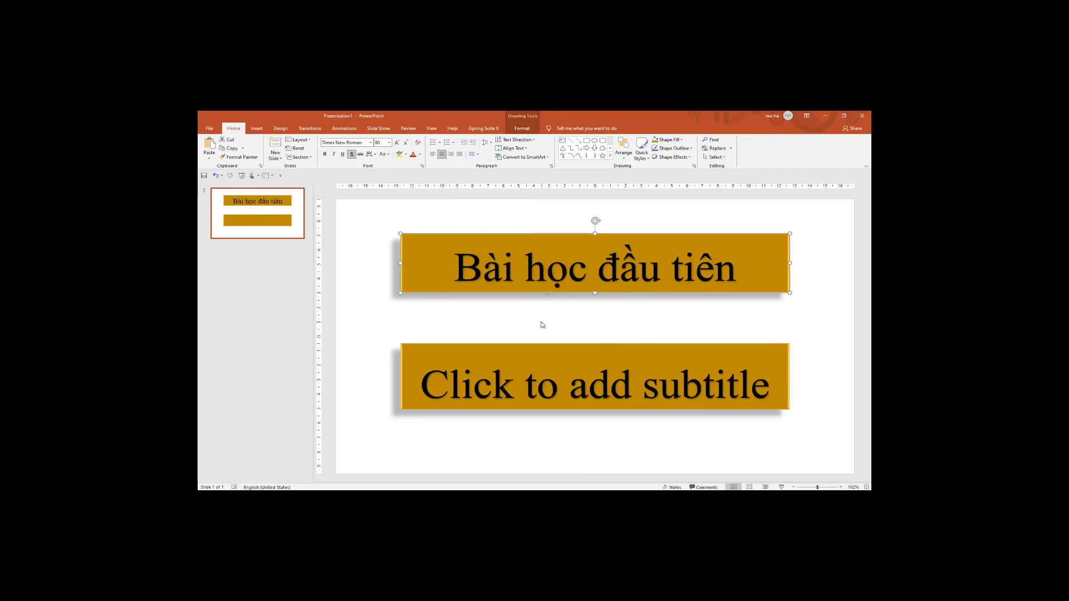
Paste the copied title box as a picture and drag it below the original, over the subtitle.
right_click(543, 322)
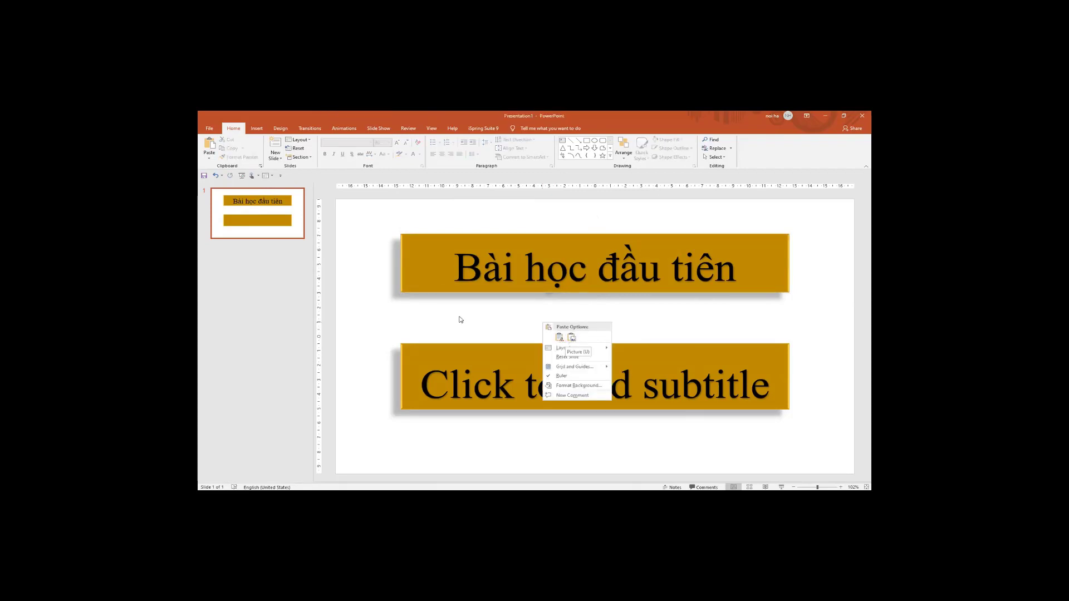
key(ctrl+v)
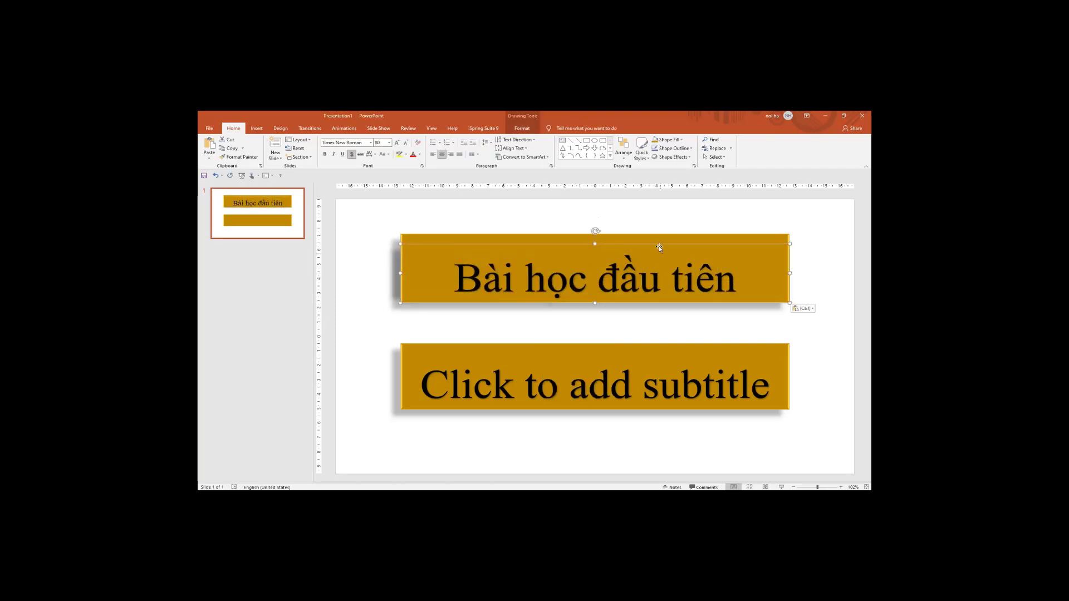
drag(664, 269, 657, 322)
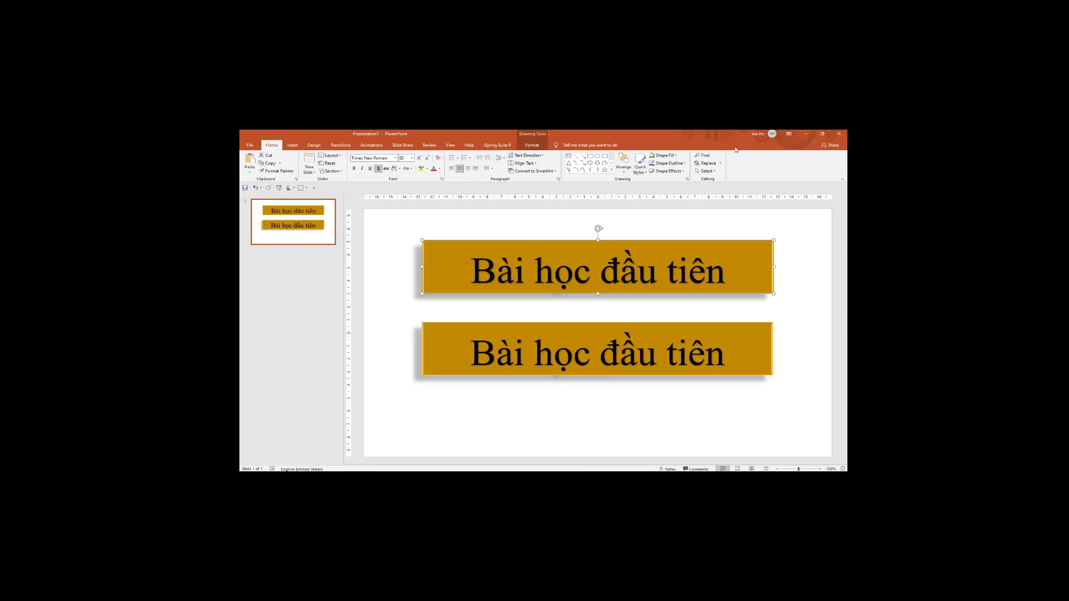
click(625, 327)
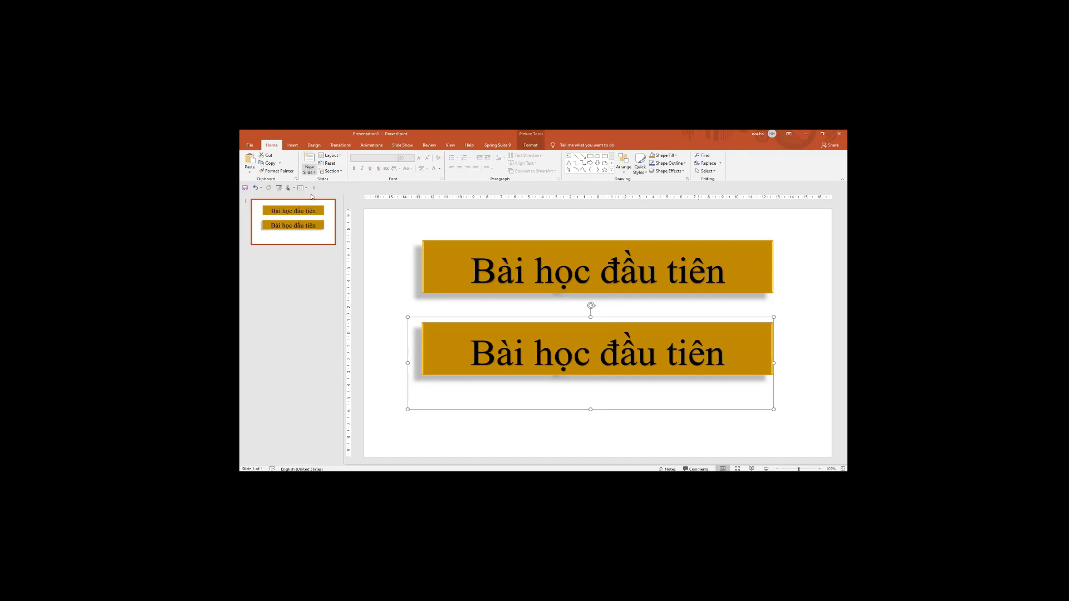
Apply the green Facet theme from the Design tab's Themes gallery.
click(310, 170)
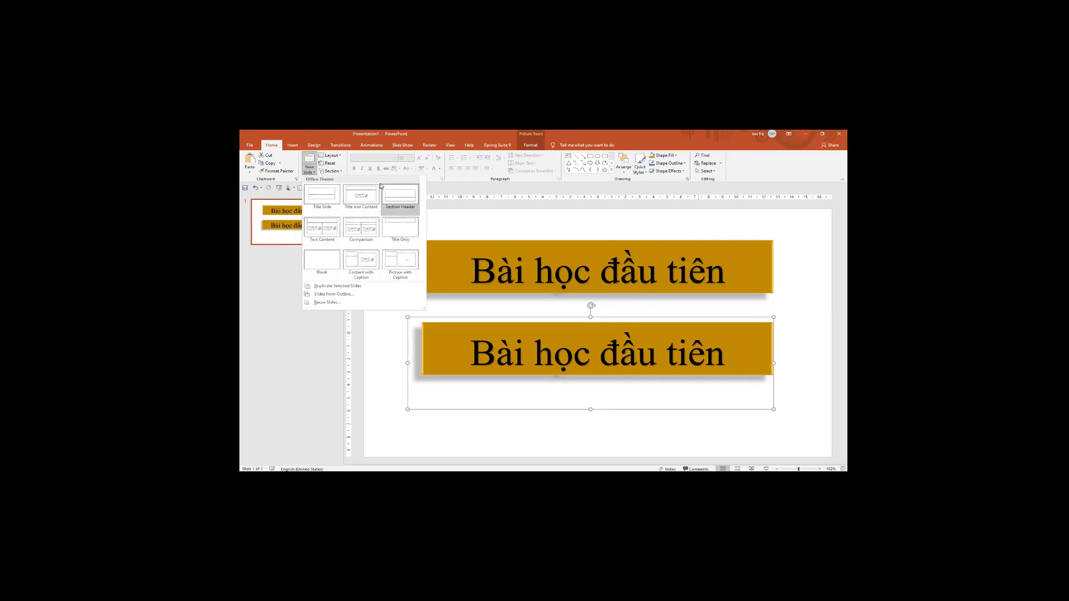
click(314, 145)
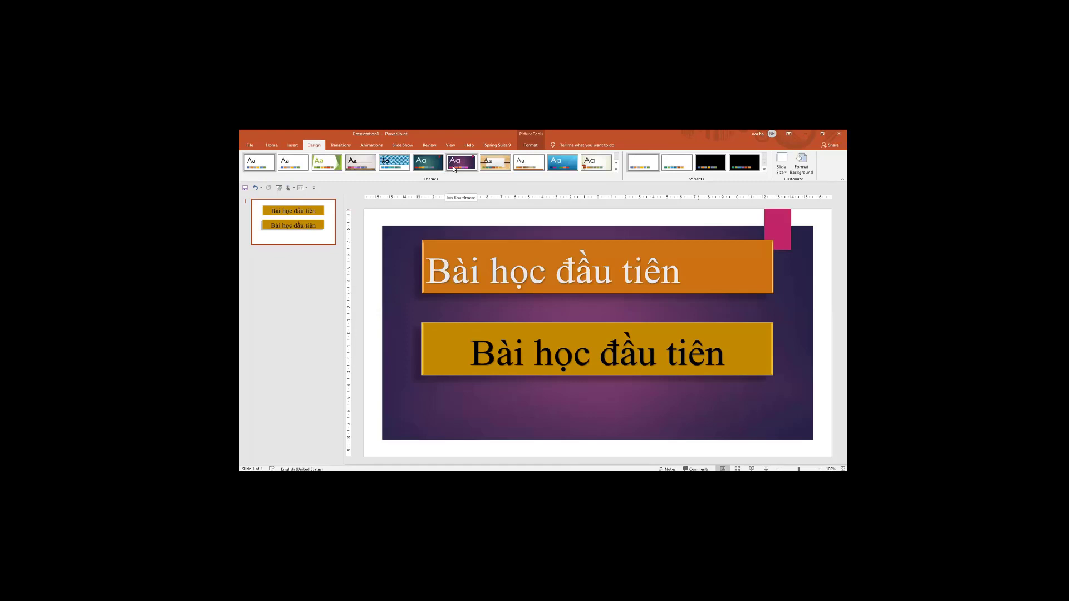
click(322, 163)
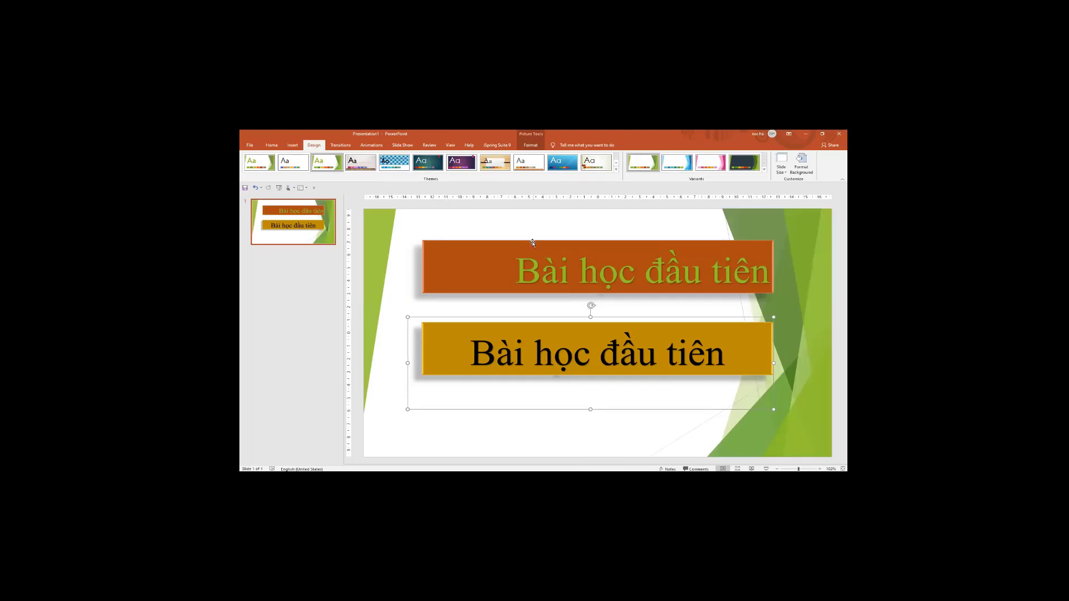
Shift the orange and gold 'Bài học đầu tiên' boxes left and open the New Slide layout gallery.
click(536, 242)
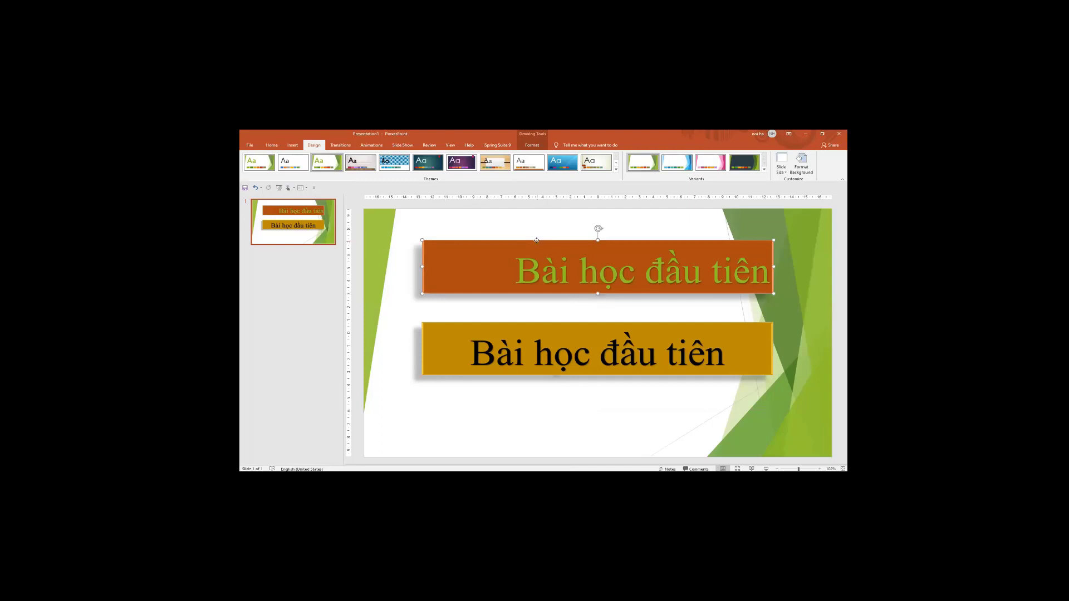
drag(536, 241, 512, 236)
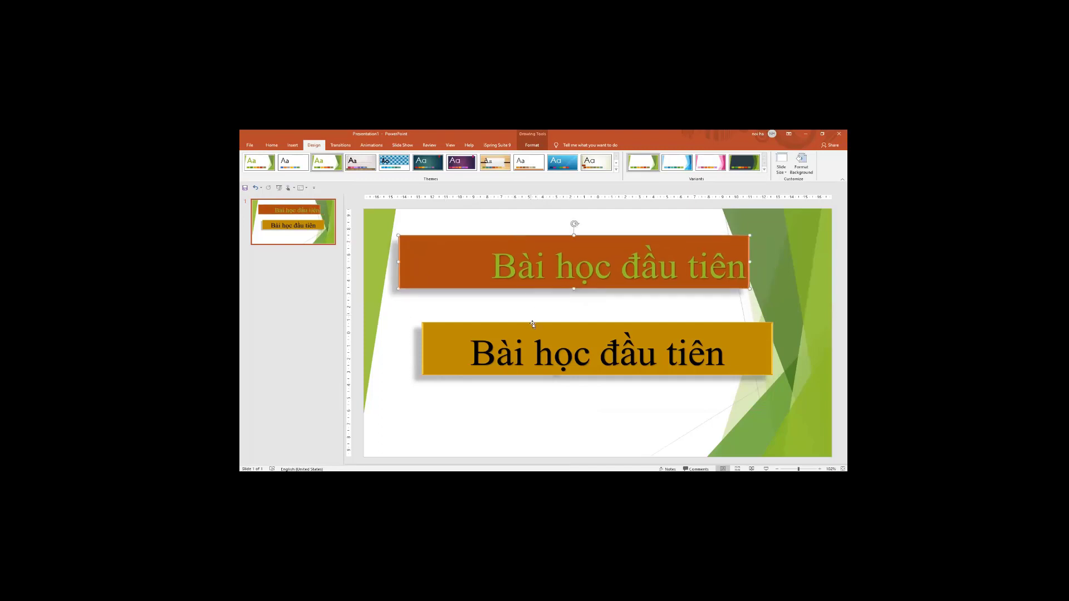
drag(532, 325, 513, 324)
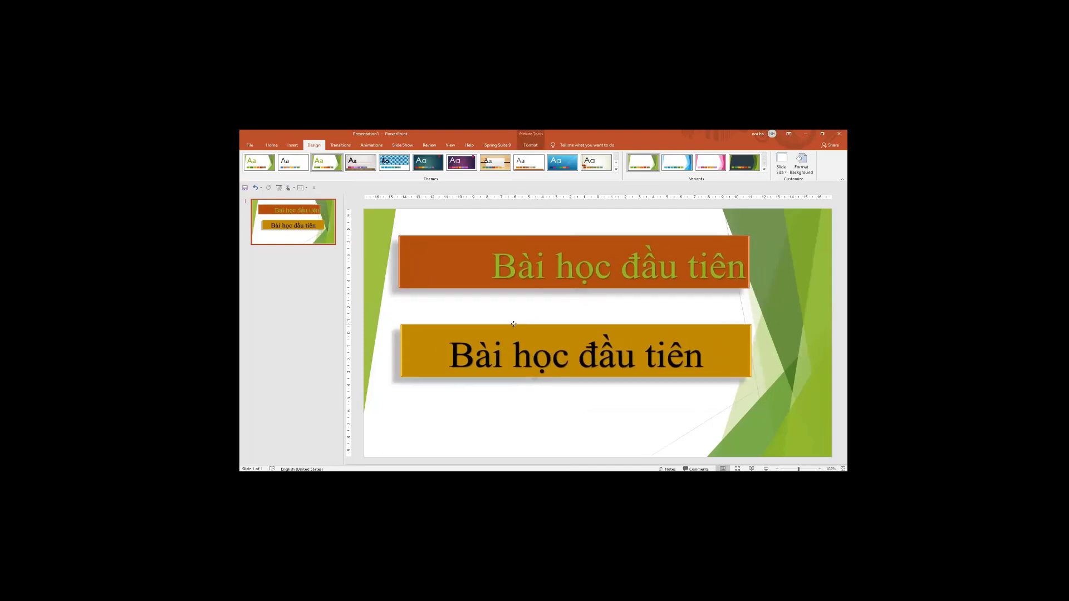
click(272, 145)
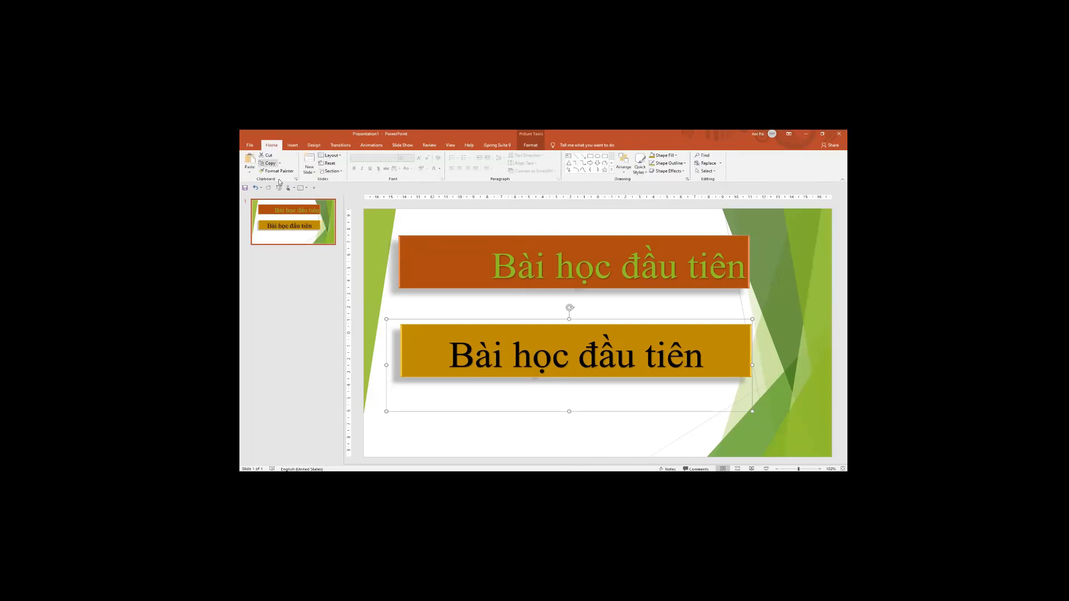
click(309, 172)
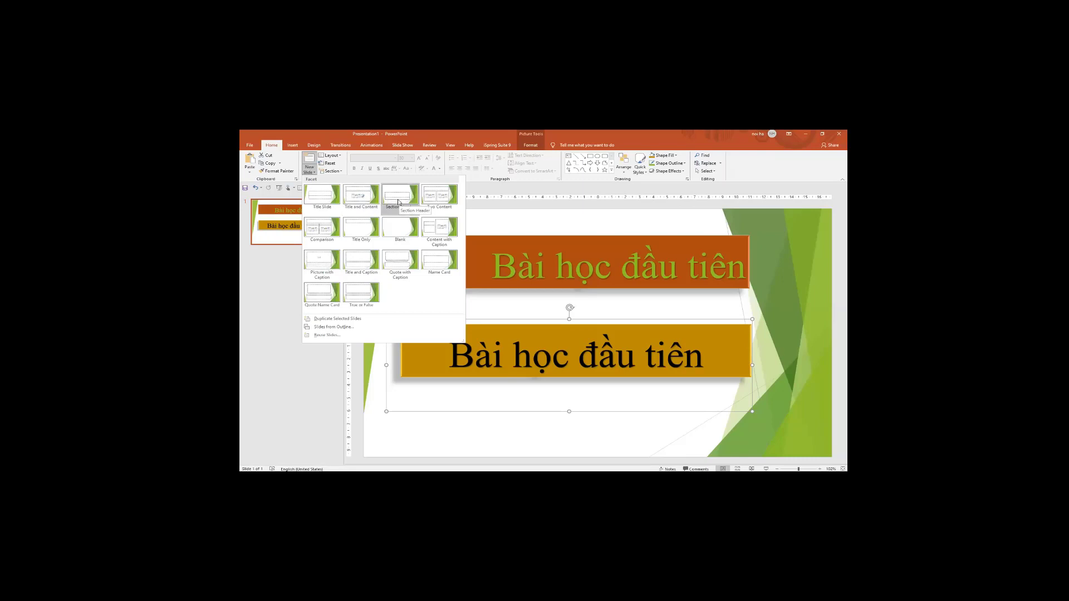
Add a Two Content slide and insert a 6×6 table.
click(441, 199)
click(549, 252)
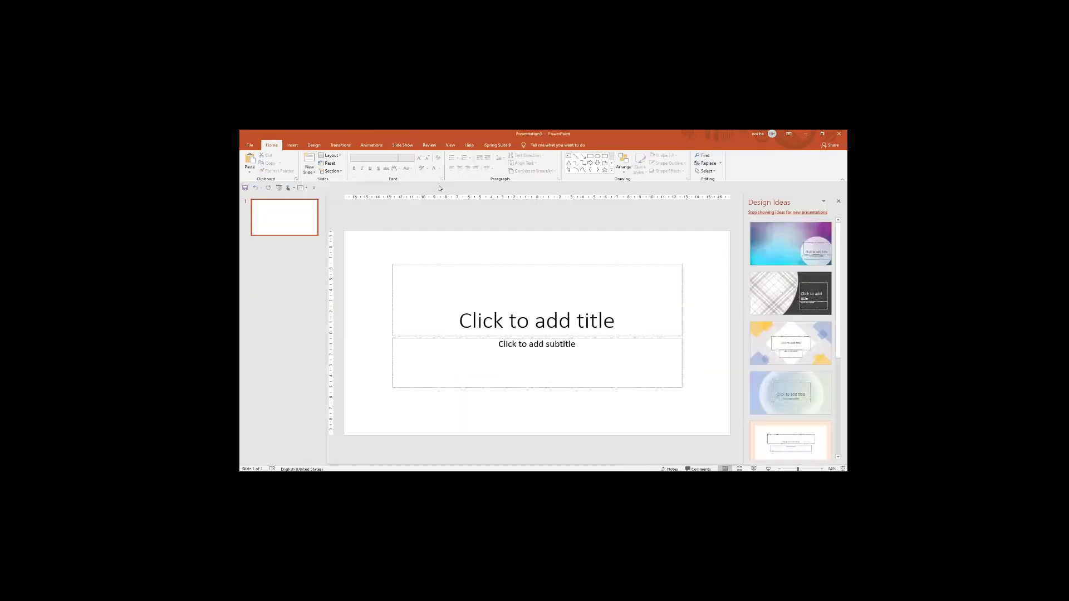
click(298, 144)
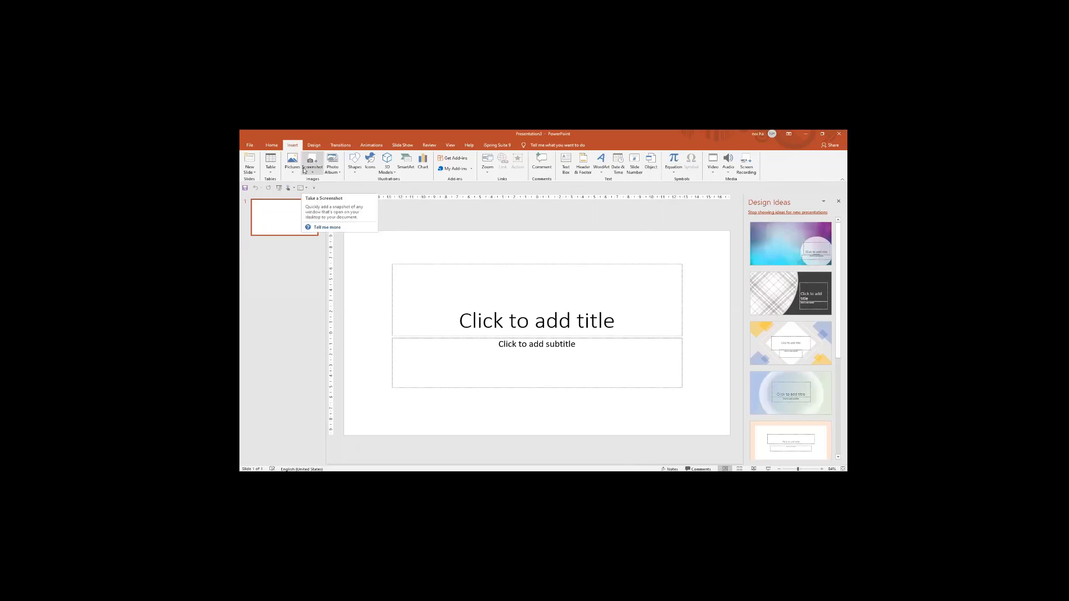
click(276, 174)
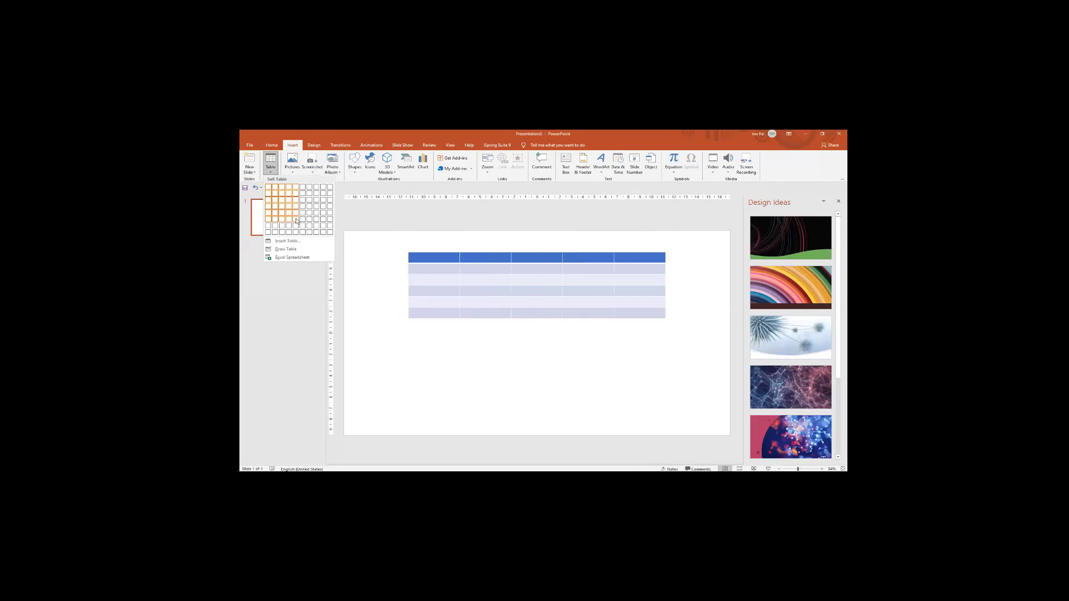
click(301, 221)
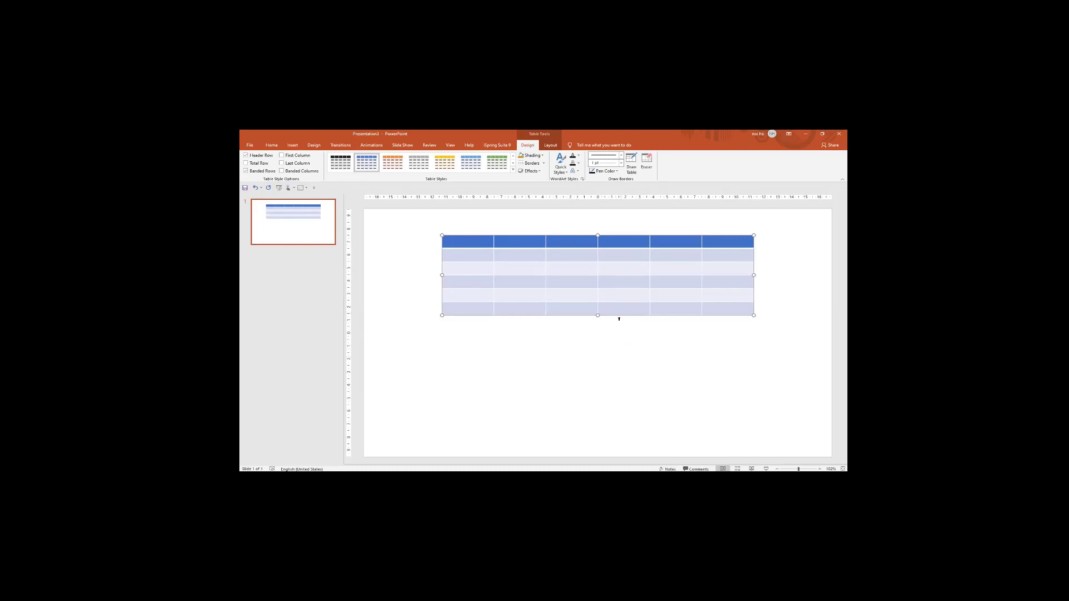
Lower the table slightly, shade its cells black, and give every cell a border.
drag(621, 316, 621, 322)
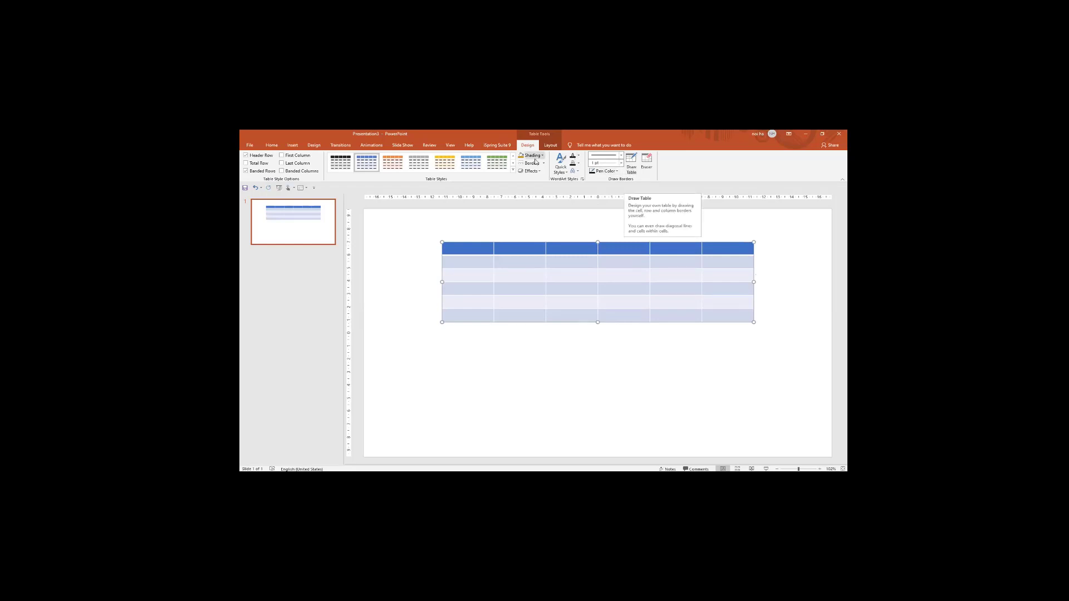
click(541, 158)
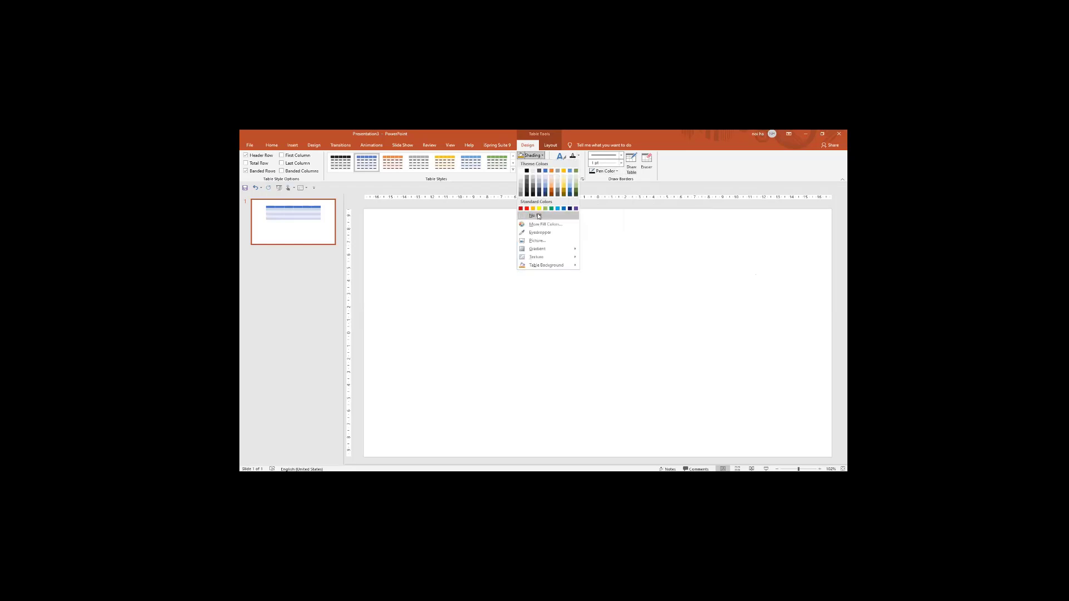
click(528, 171)
click(533, 159)
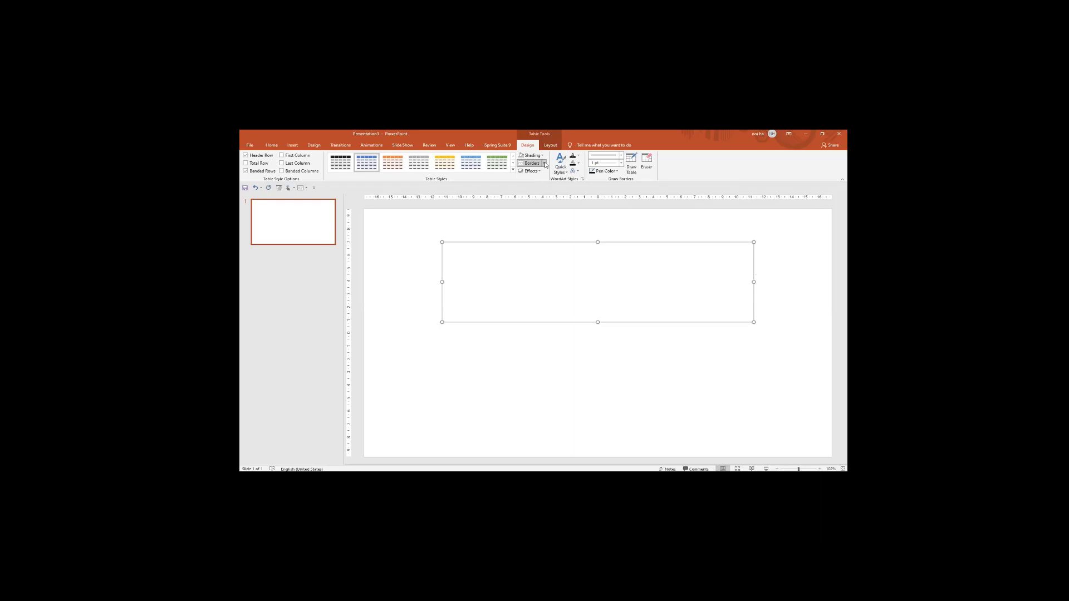
click(545, 164)
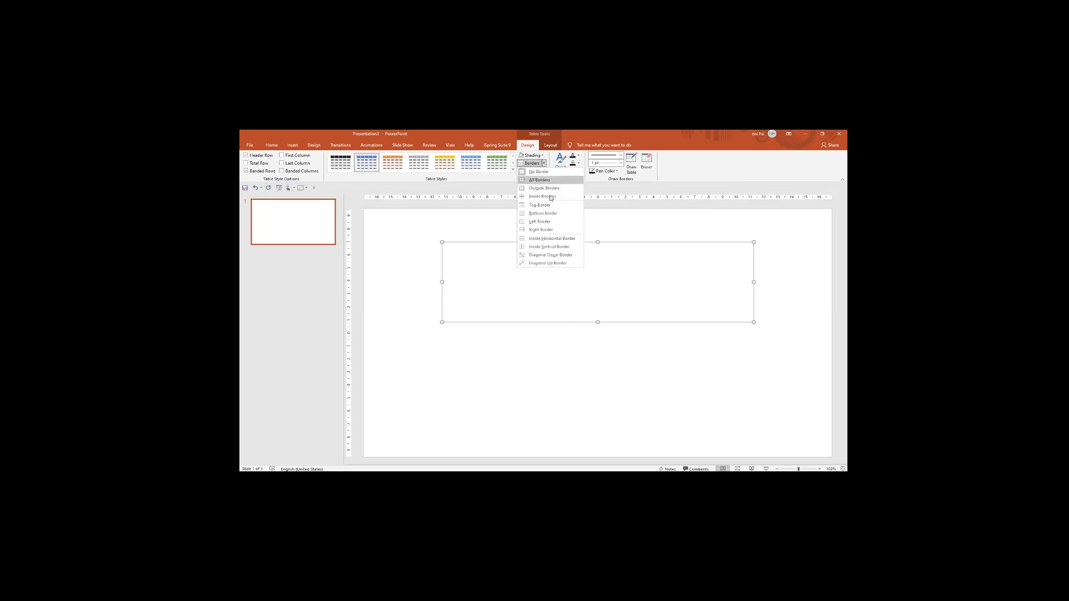
click(550, 196)
Stretch the table taller and apply a light blue banded table style.
drag(598, 322, 599, 411)
click(367, 162)
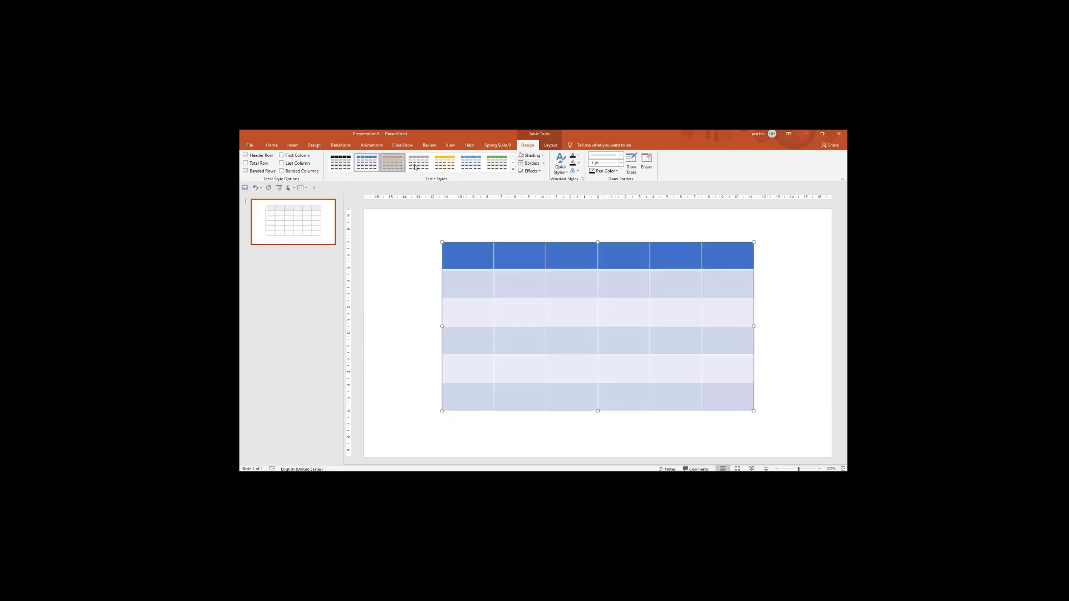
click(467, 167)
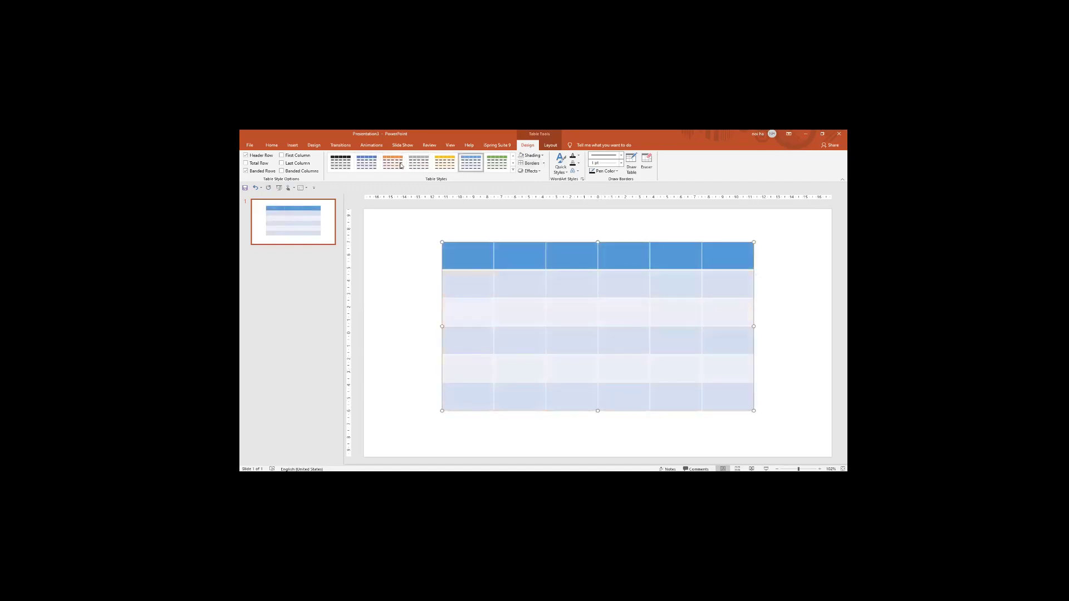
click(293, 144)
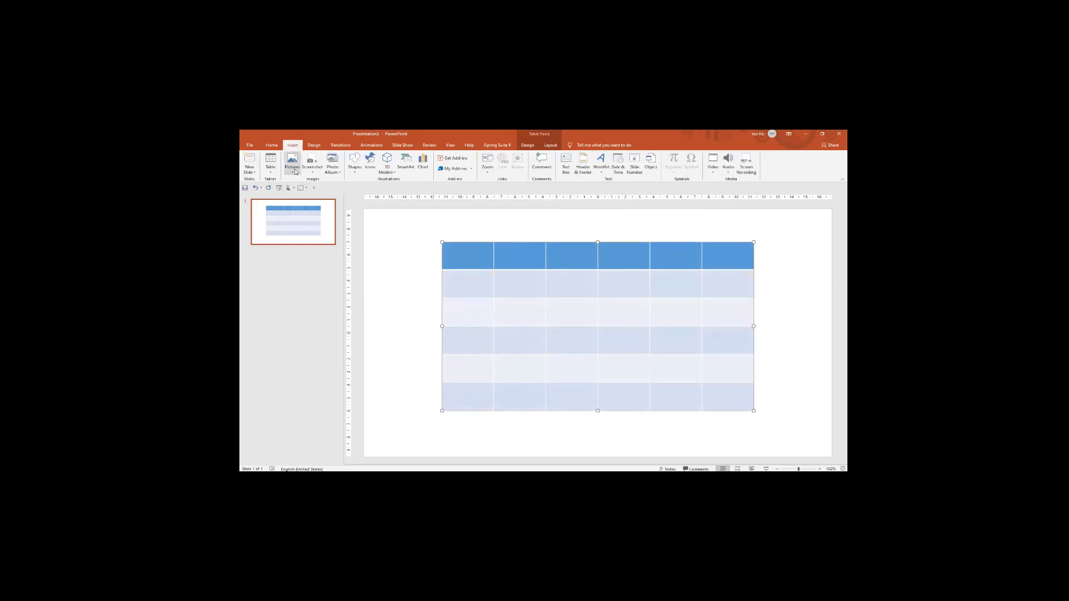
Insert a screenshot of the other PowerPoint window onto the slide.
click(294, 166)
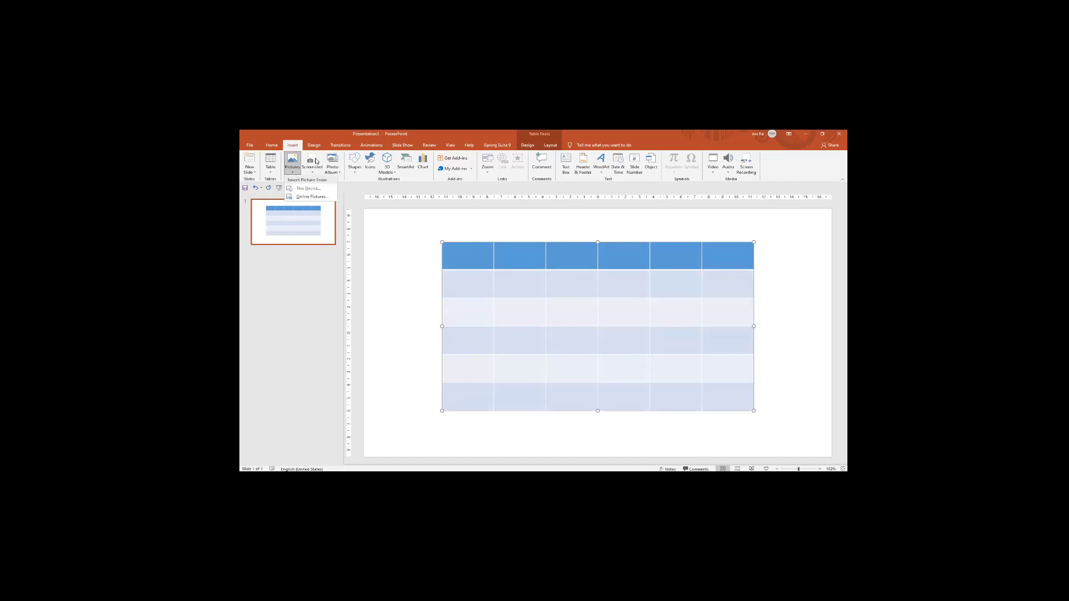
click(397, 246)
click(310, 161)
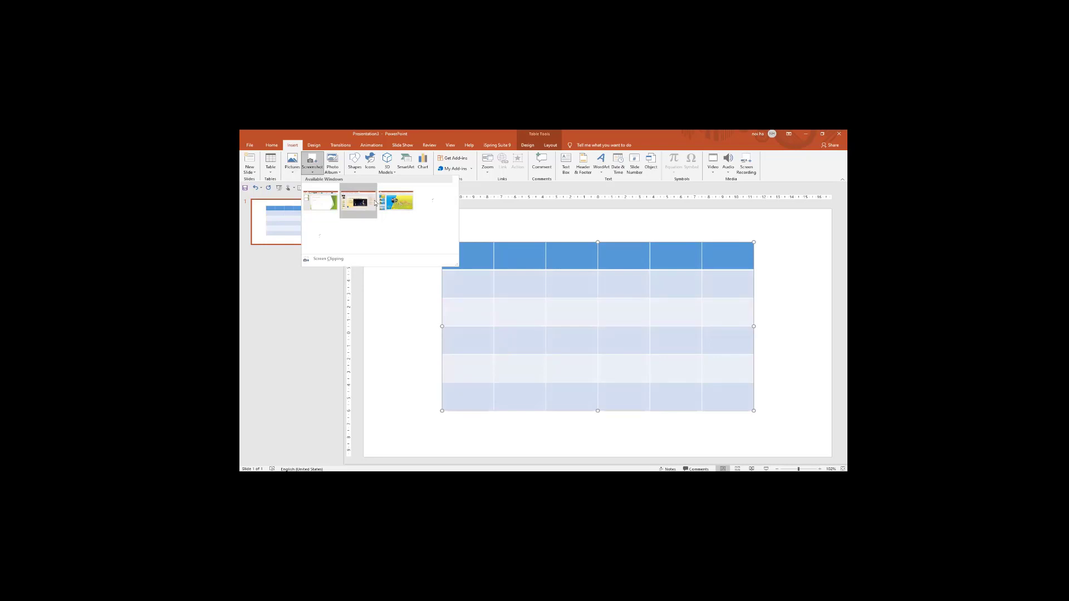
click(374, 204)
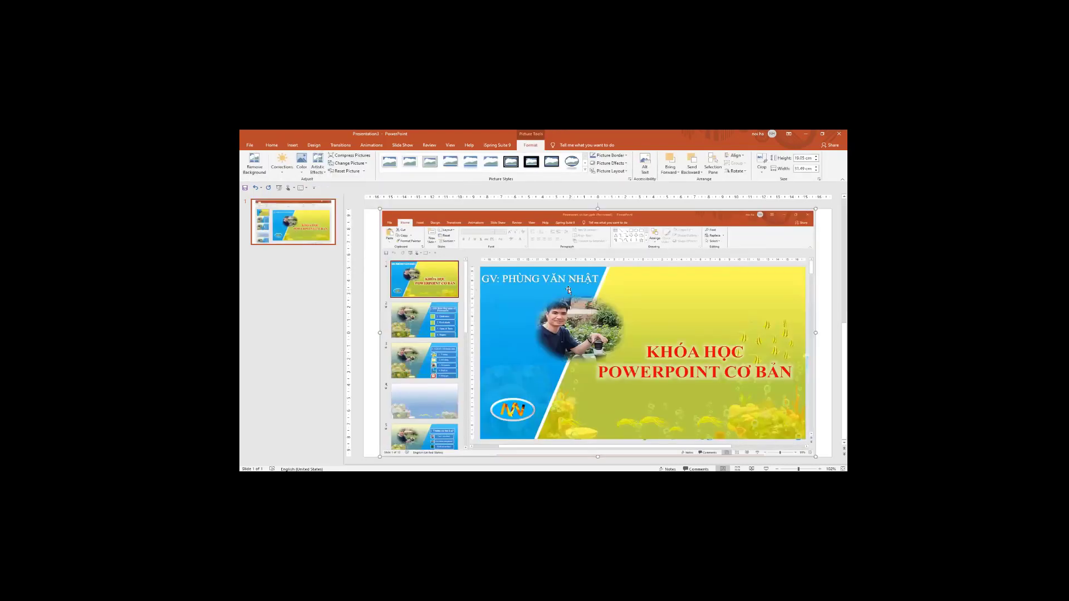
Capture a screen clipping and move the clipped picture up and left.
click(292, 145)
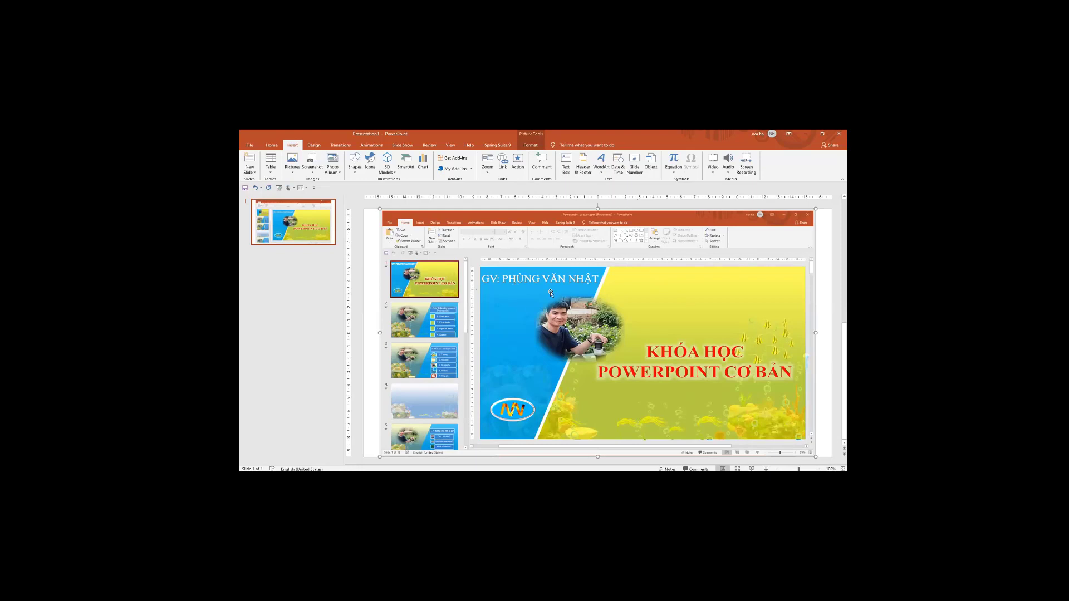
click(314, 170)
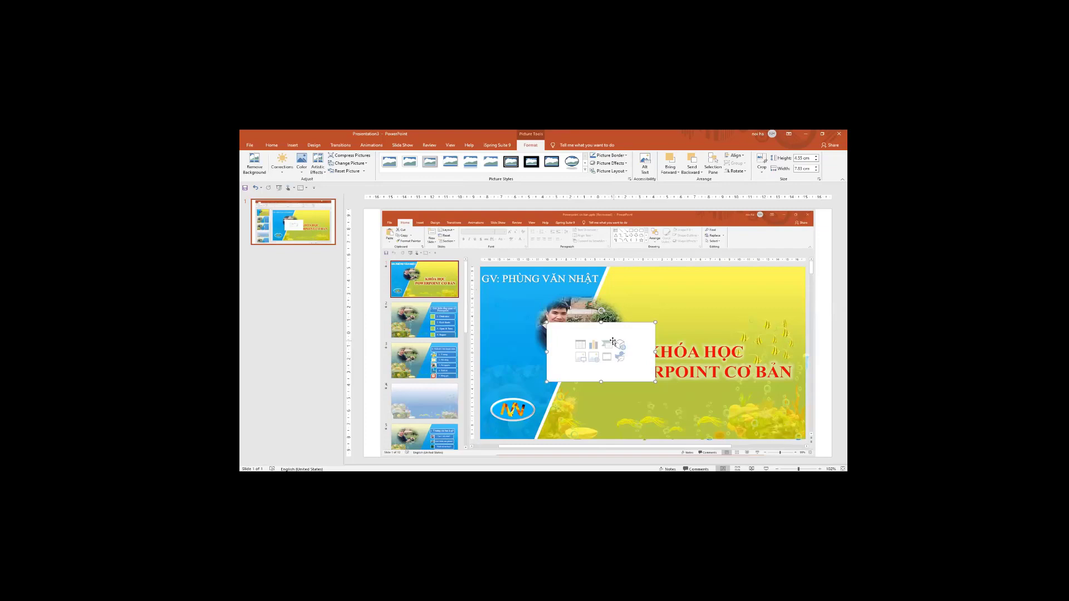
mouse_move(613, 341)
mouse_down()
mouse_move(583, 320)
mouse_move(595, 329)
mouse_up()
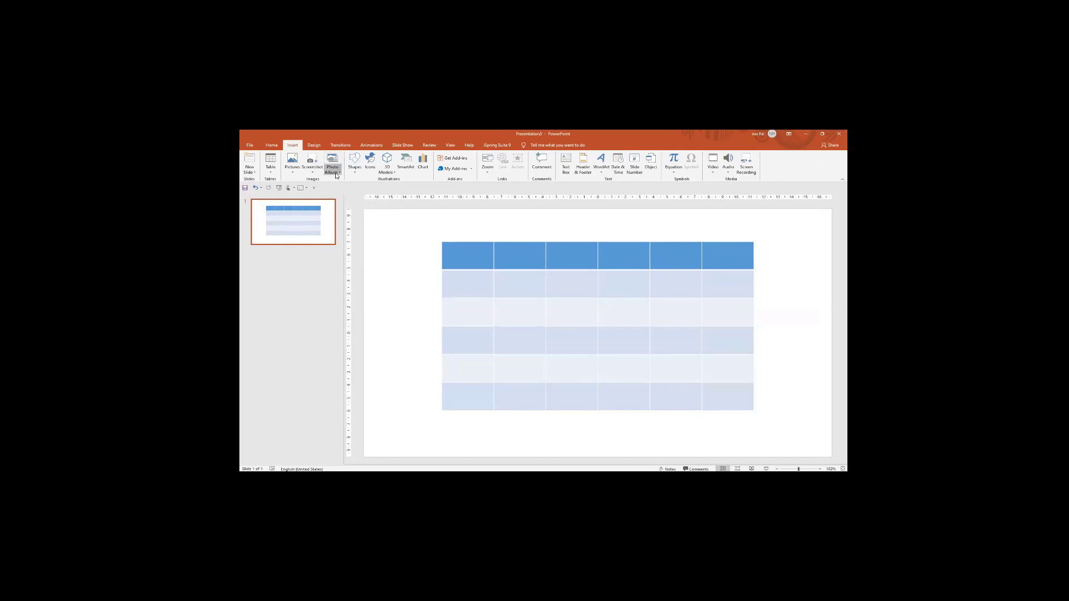
Build a new photo album from the pictures oc van, ooc and Picture1.
click(334, 177)
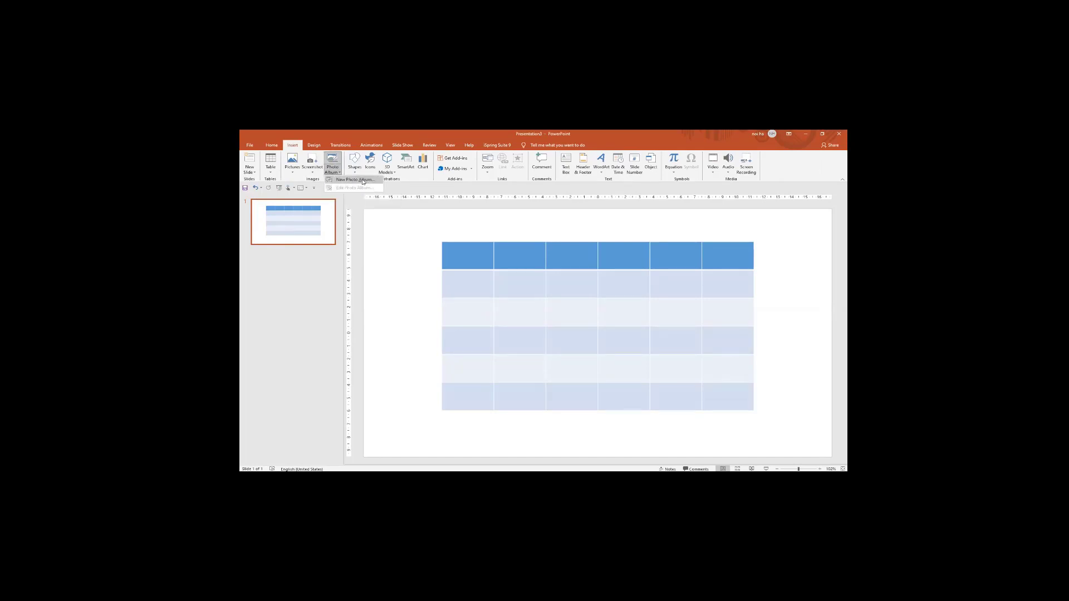
click(451, 258)
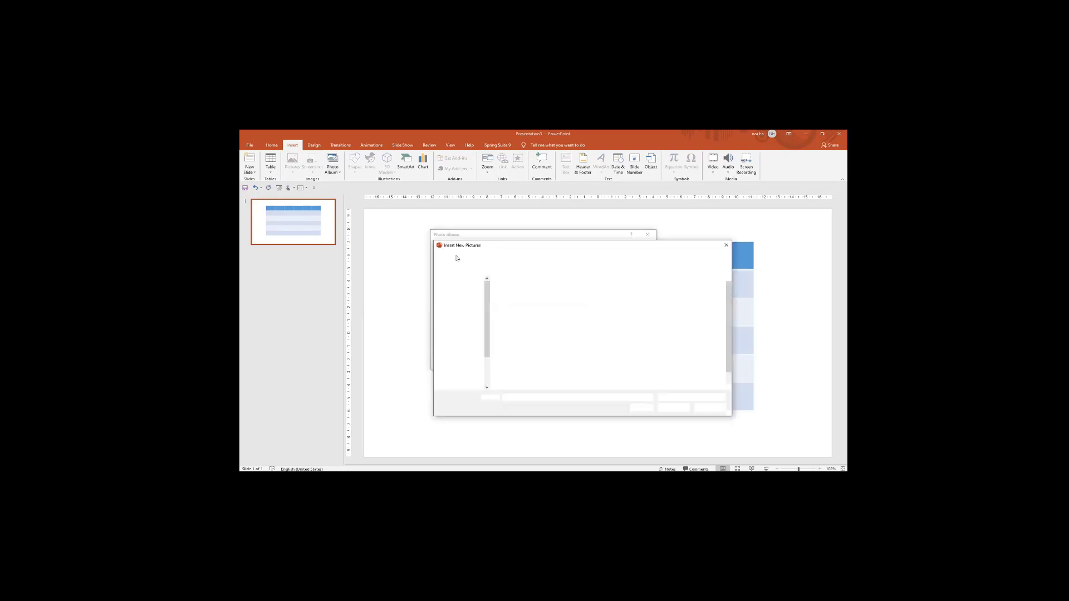
click(569, 380)
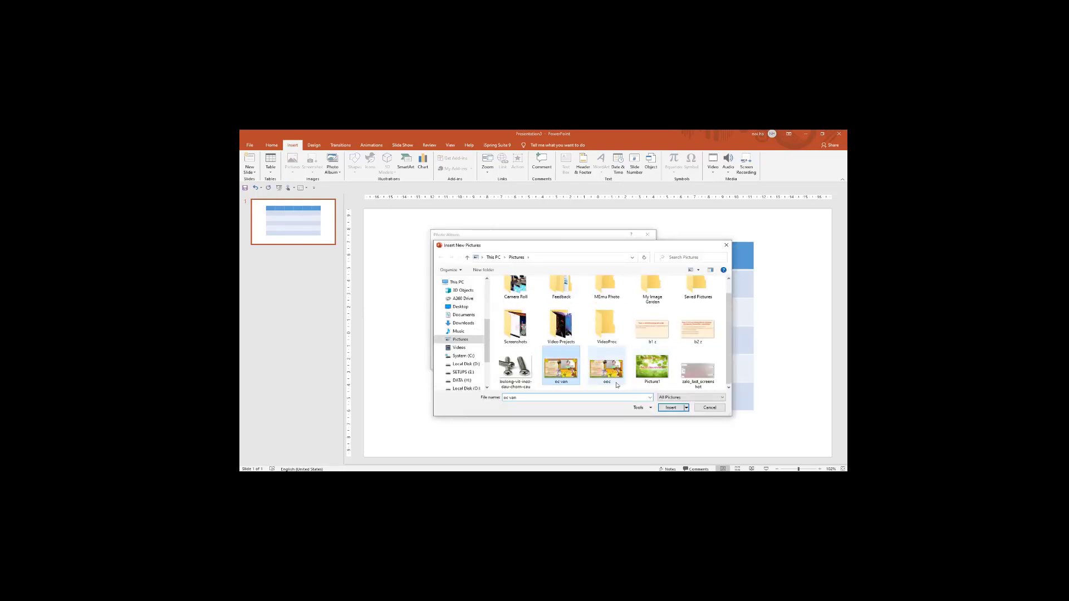
ctrl+click(607, 368)
ctrl+click(652, 368)
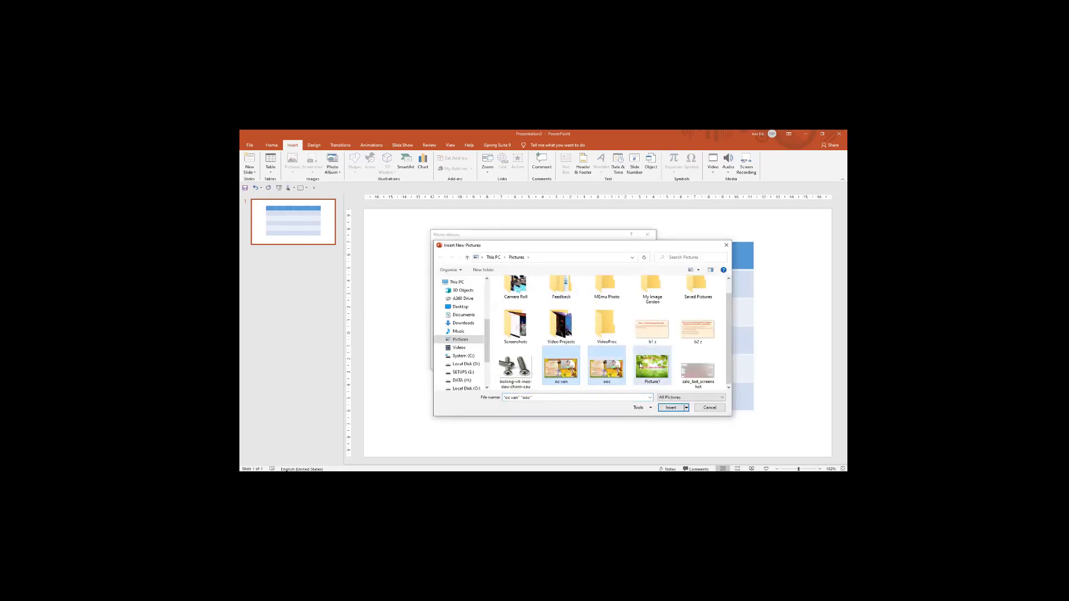
click(671, 409)
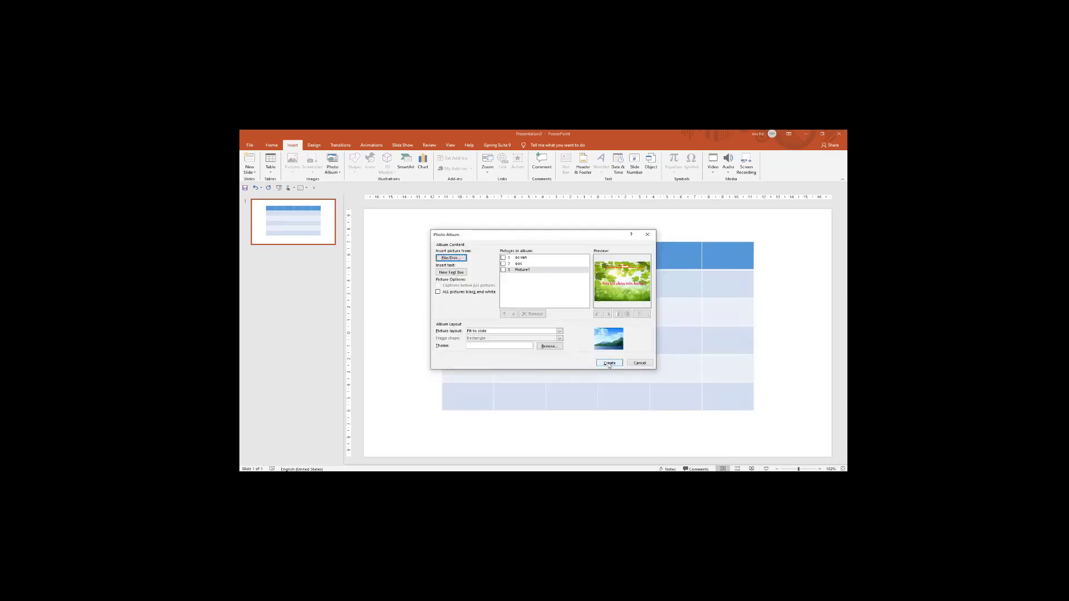
click(609, 364)
click(355, 162)
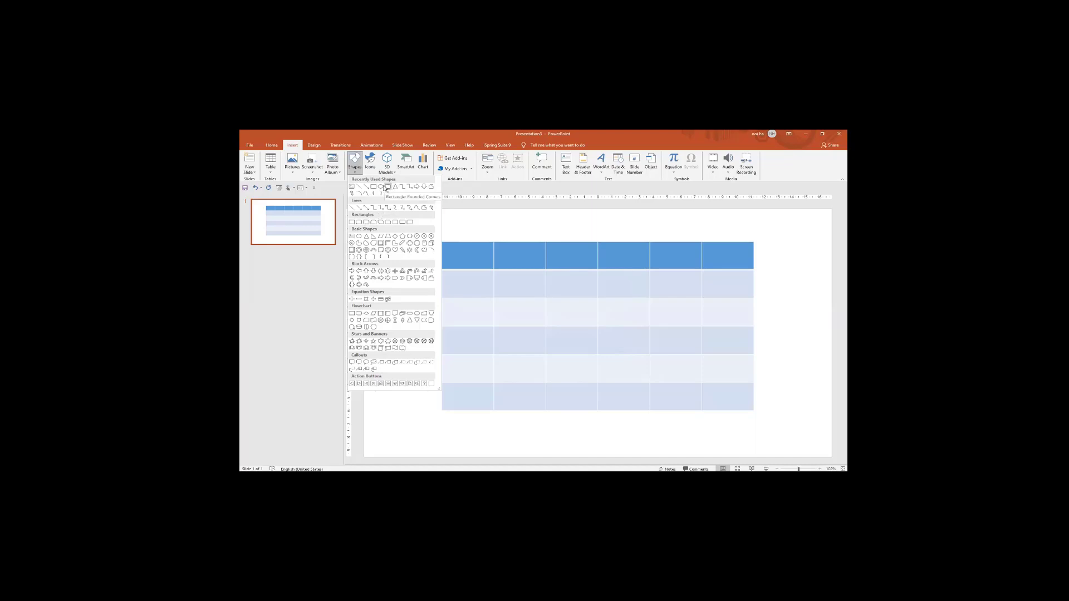
Draw a blue circle and a rectangle to its right, and delete the table.
drag(424, 241, 609, 414)
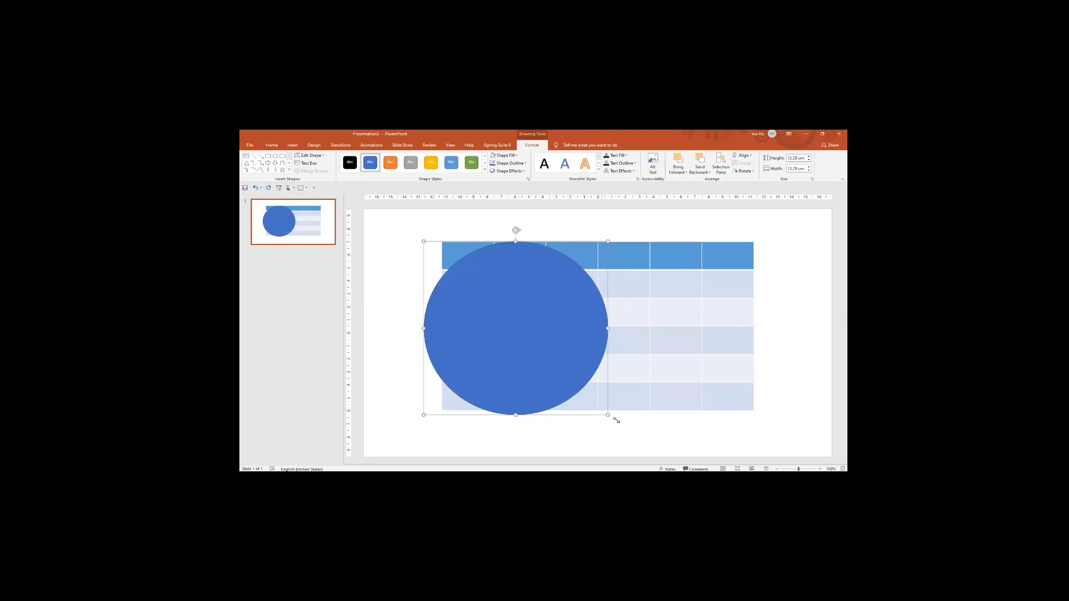
drag(608, 414, 564, 379)
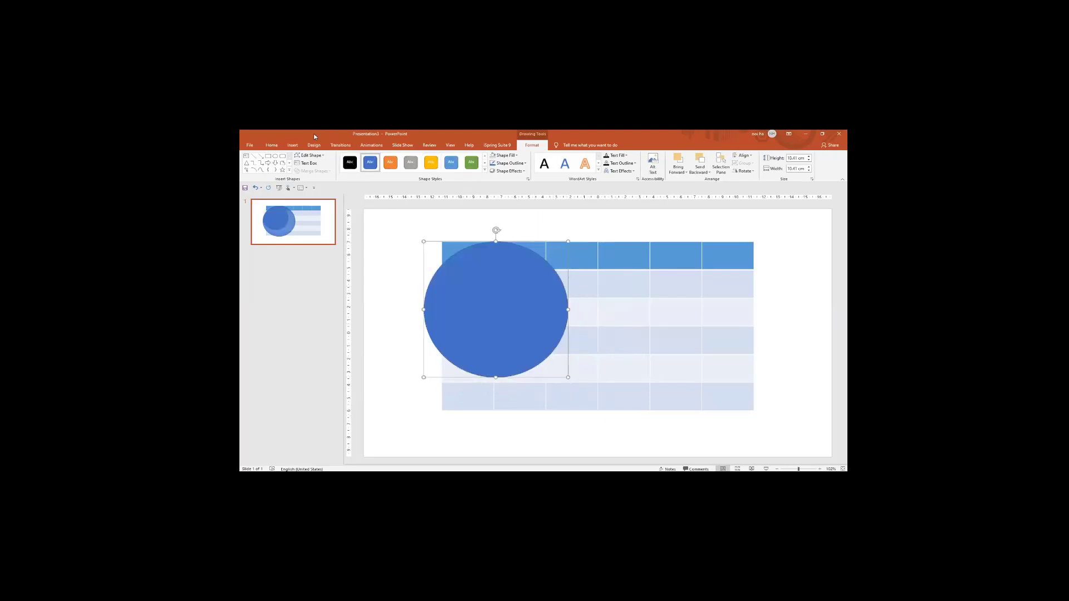
click(293, 145)
click(357, 173)
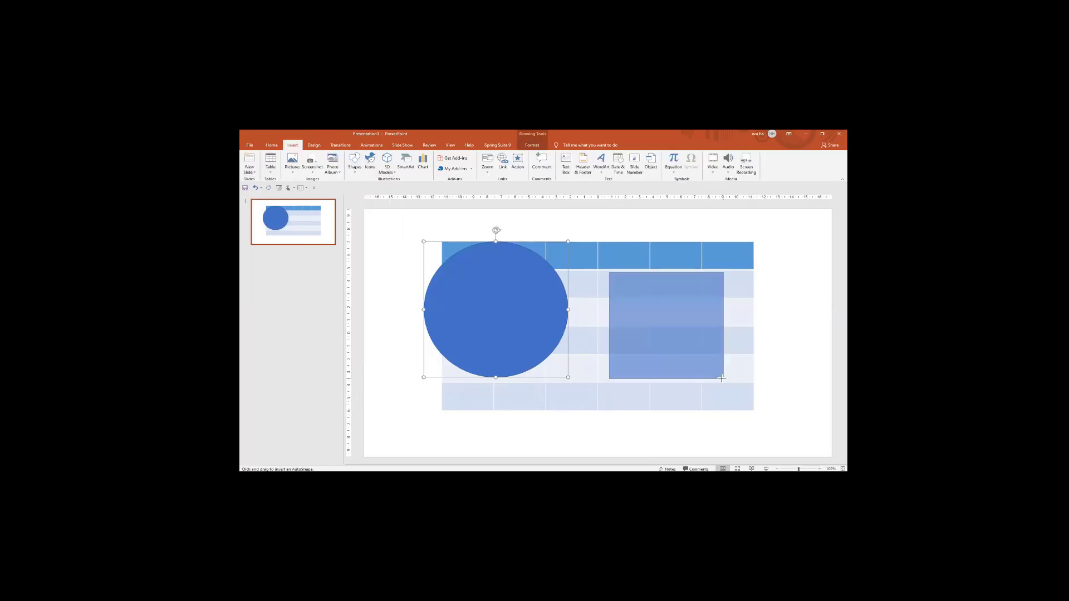
drag(610, 273, 723, 379)
click(747, 242)
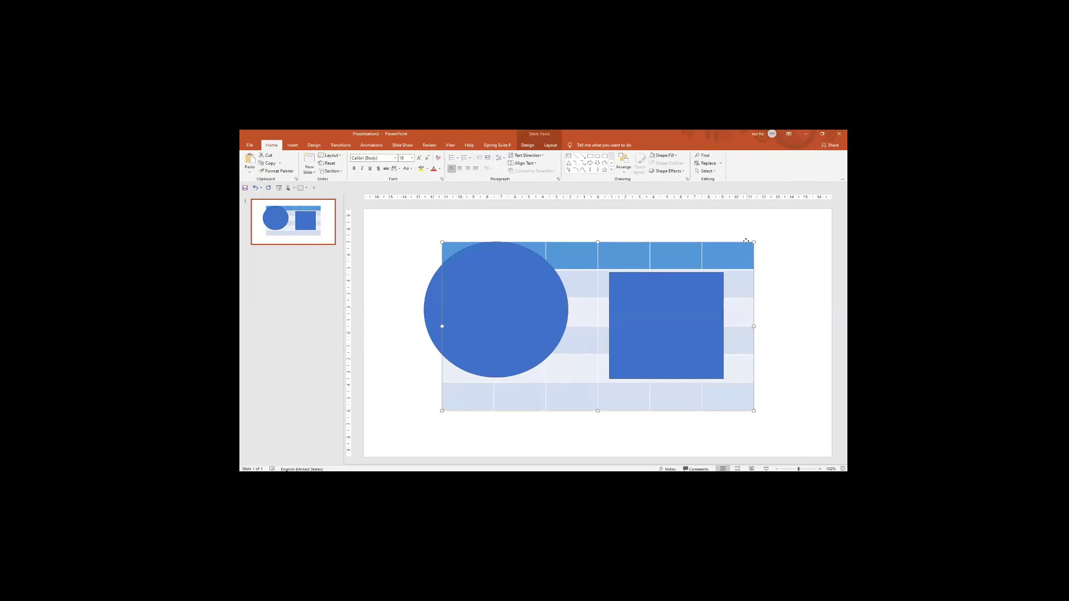
key(Delete)
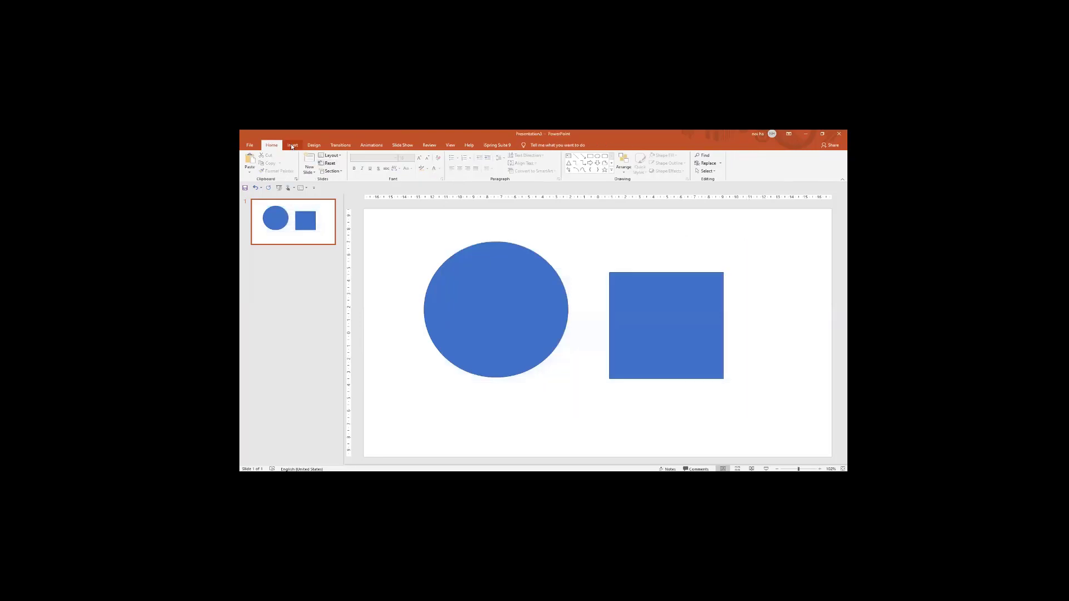
Reposition the circle and shrink the rectangle so it sits against the circle's right edge.
click(293, 145)
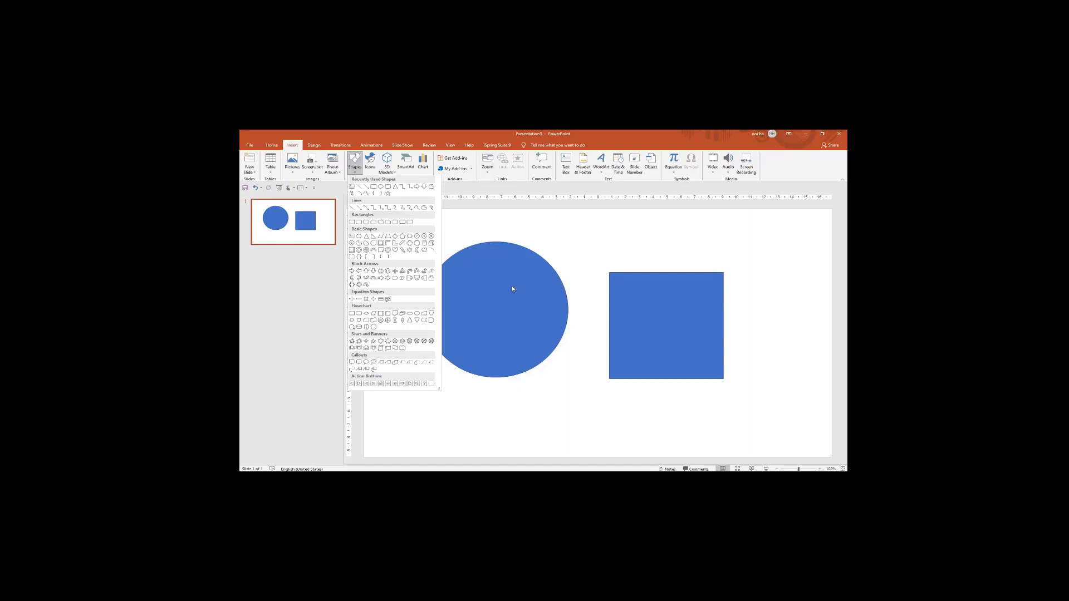
drag(508, 303, 499, 322)
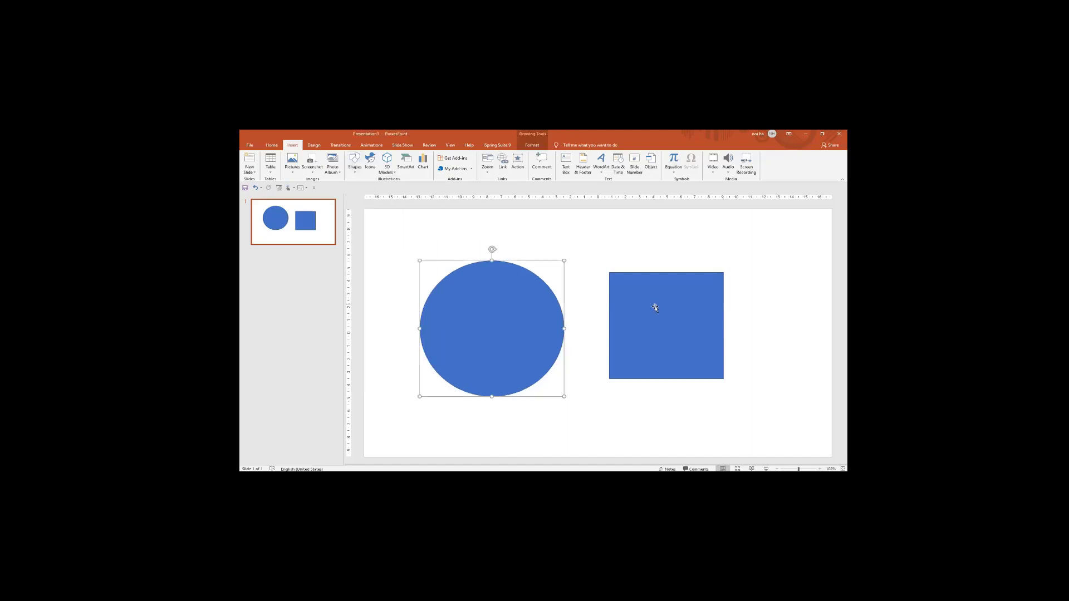
drag(654, 306, 582, 308)
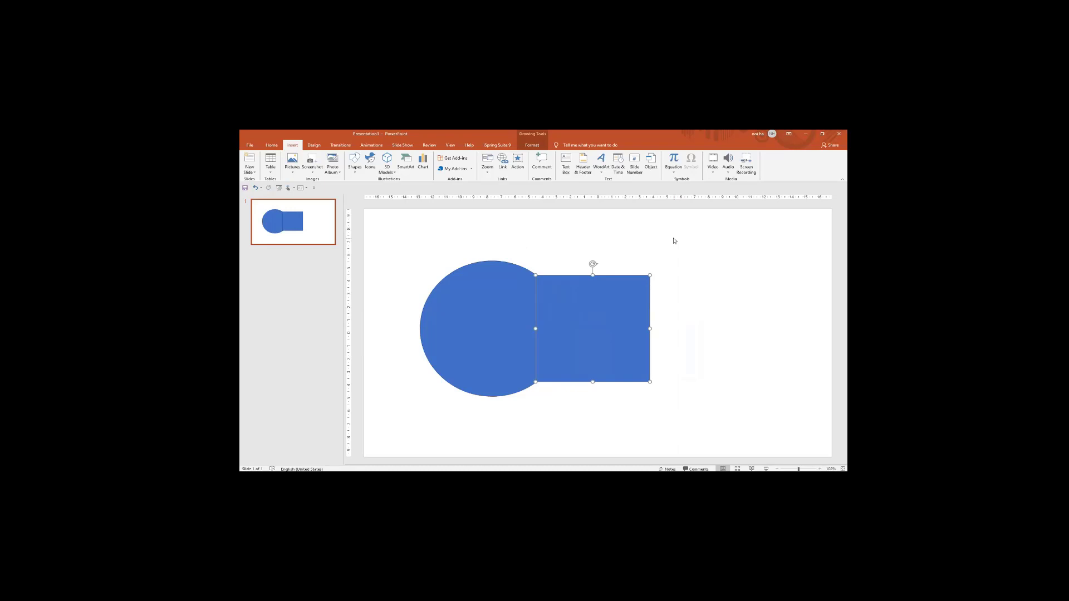
click(701, 346)
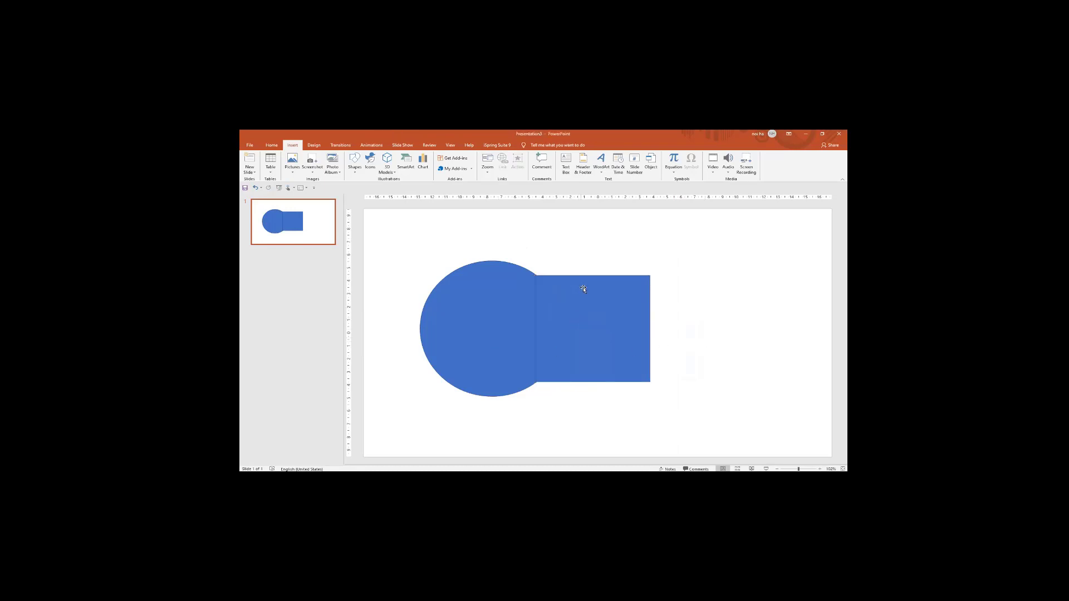
click(587, 281)
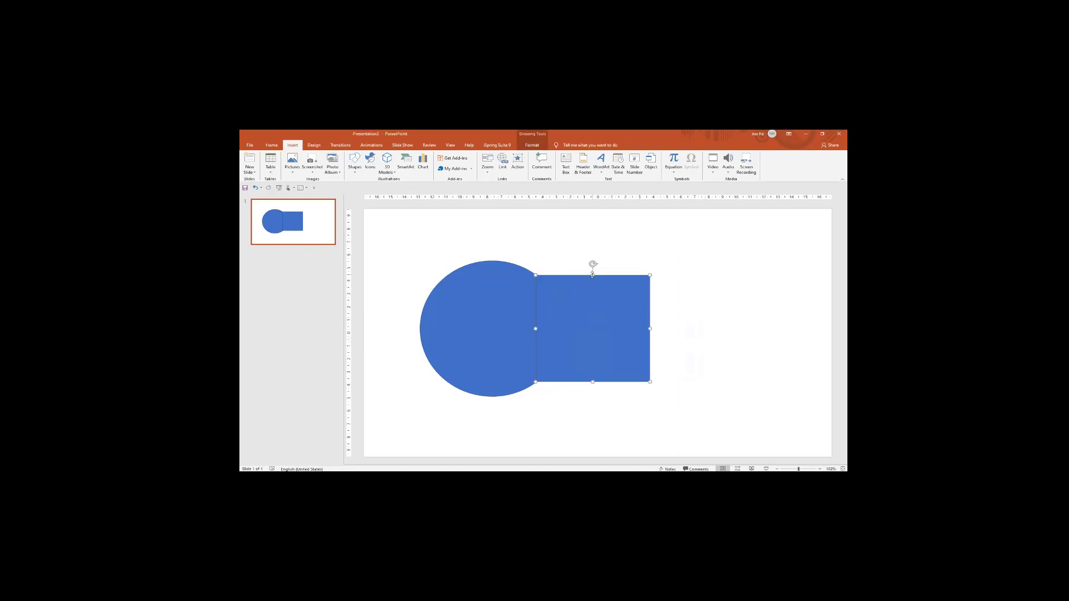
drag(592, 275, 592, 303)
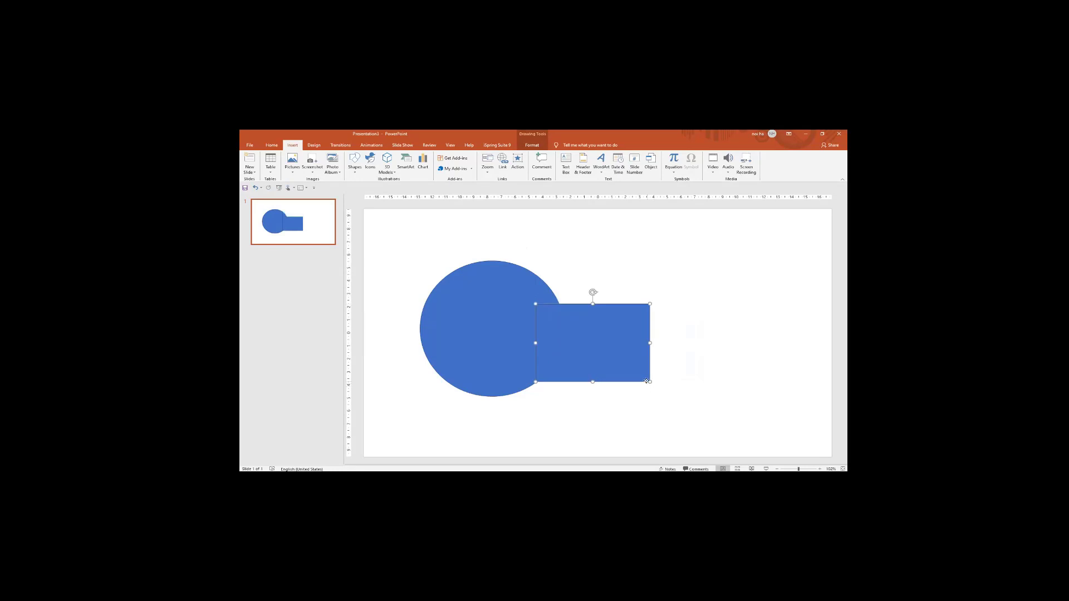
drag(646, 382, 618, 351)
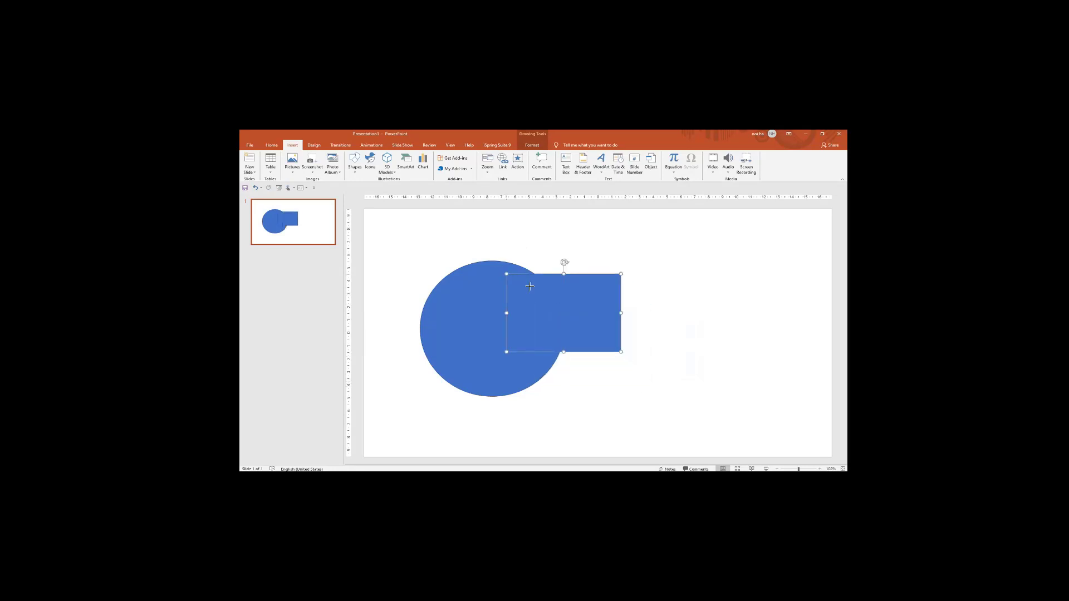
drag(506, 274, 558, 301)
Select both the rectangle and the circle together.
key(Escape)
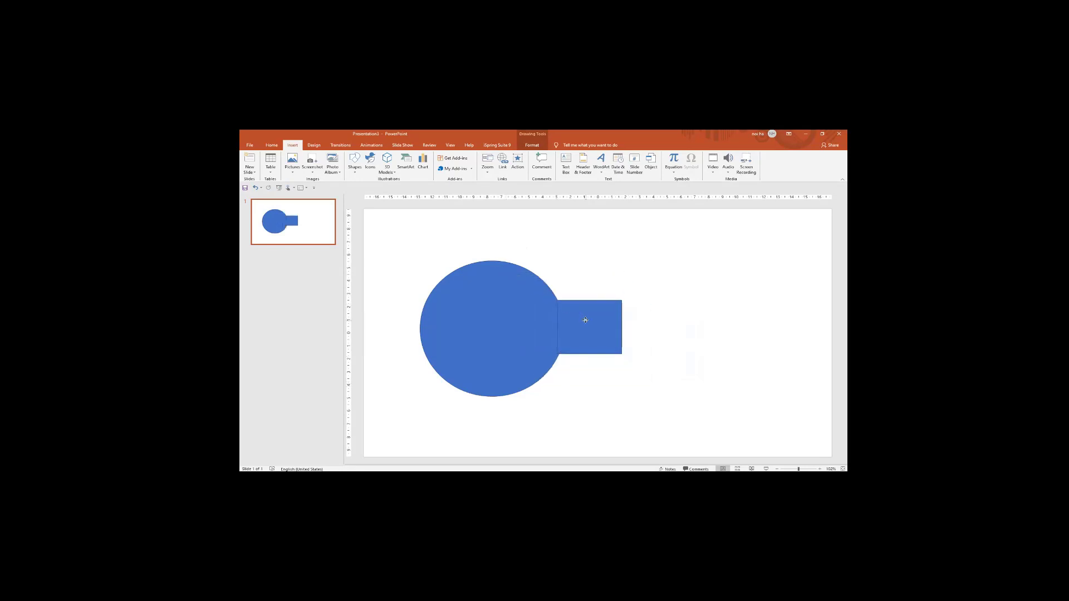
click(583, 318)
shift+click(515, 323)
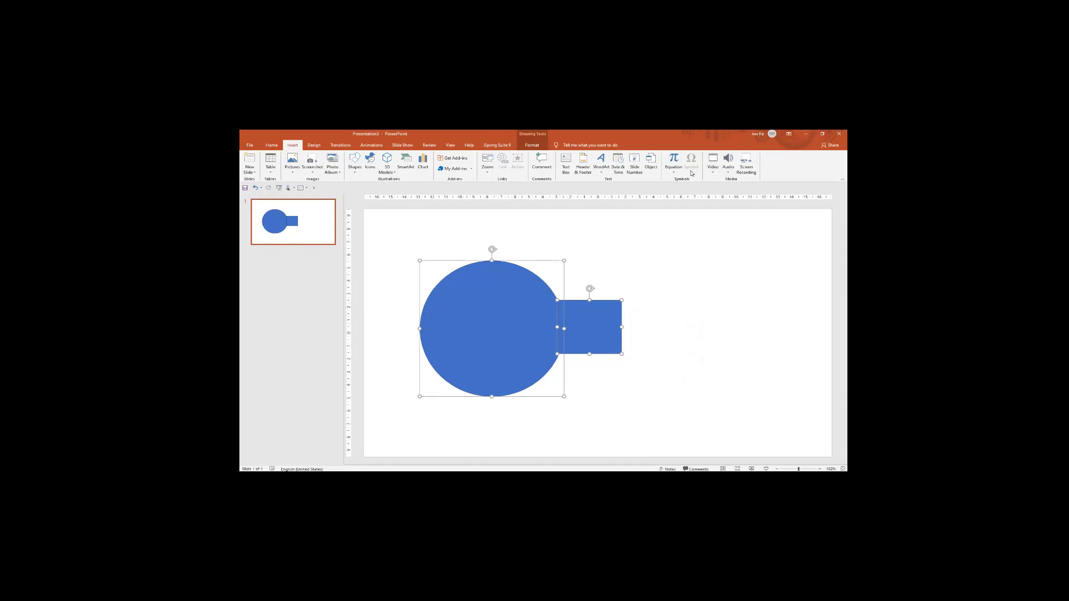
Group the circle and rectangle, rotate the group left 90°, then deselect it.
click(532, 145)
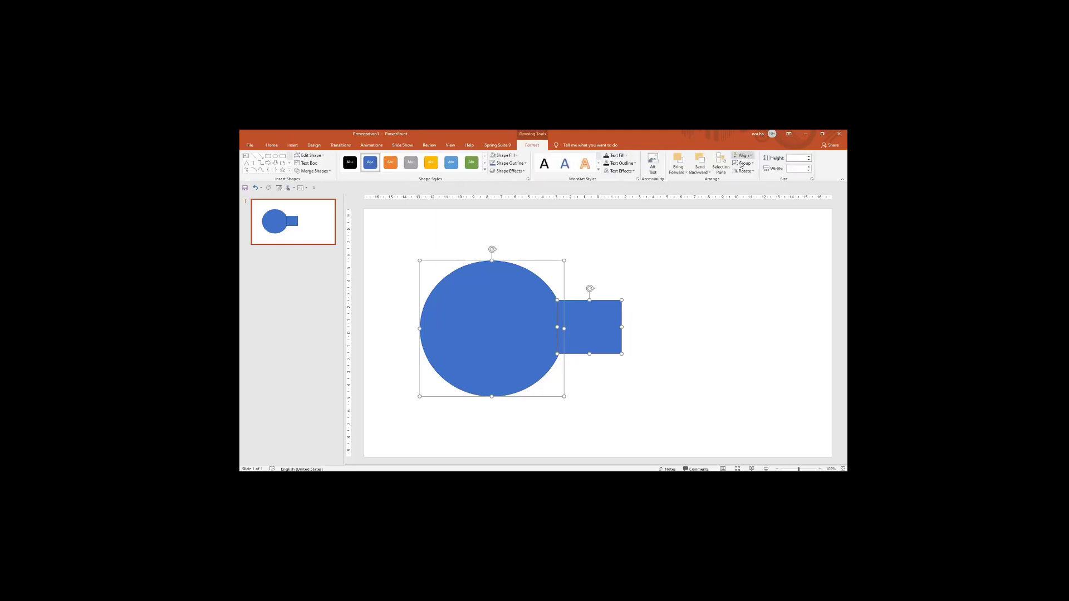
click(743, 164)
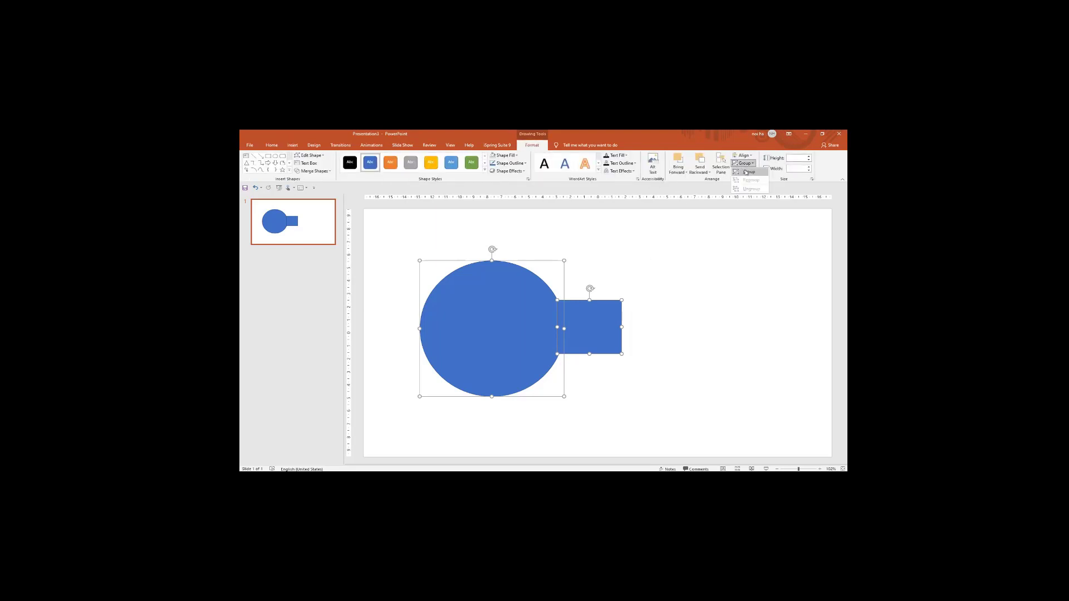
click(749, 172)
click(744, 171)
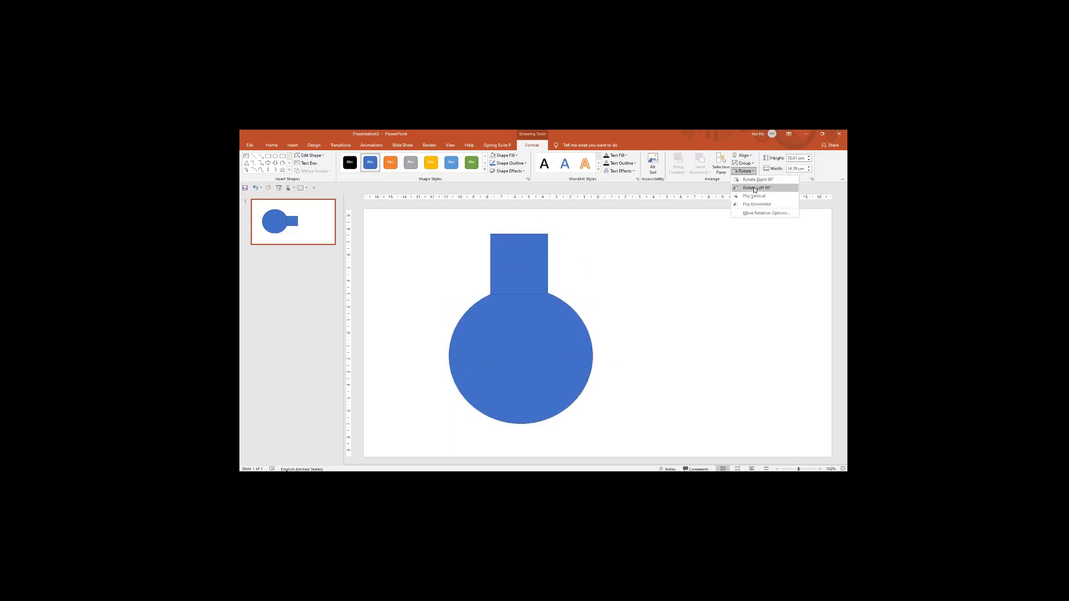
click(755, 188)
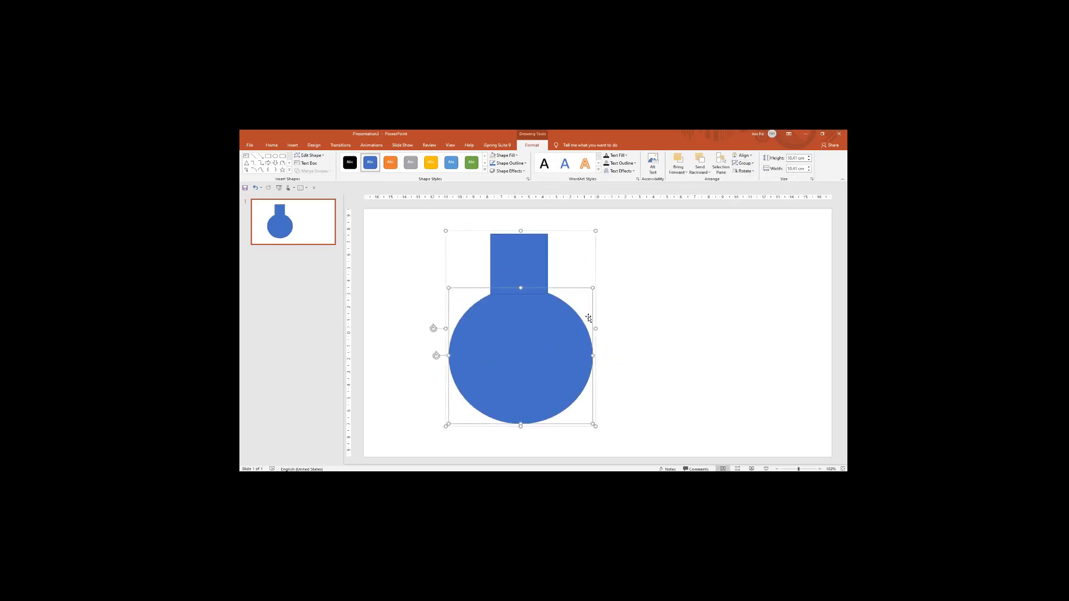
click(536, 259)
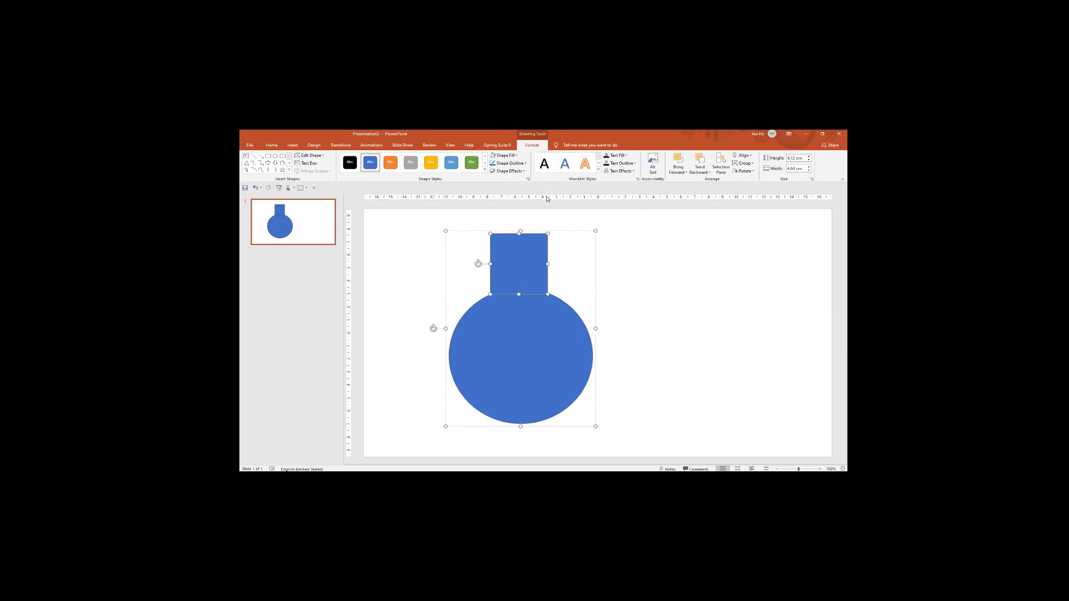
click(471, 227)
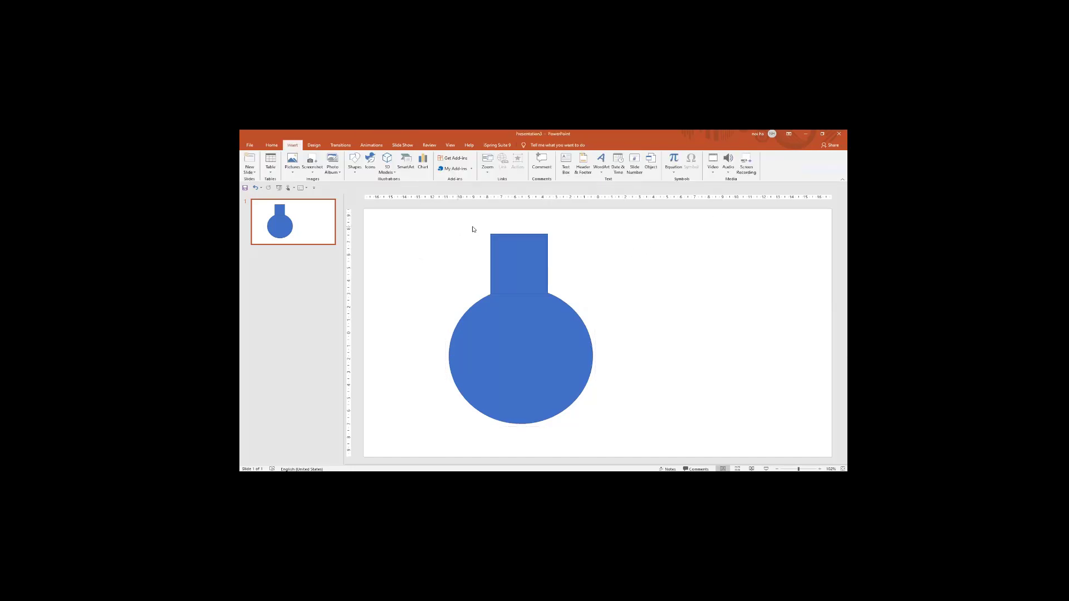
click(314, 146)
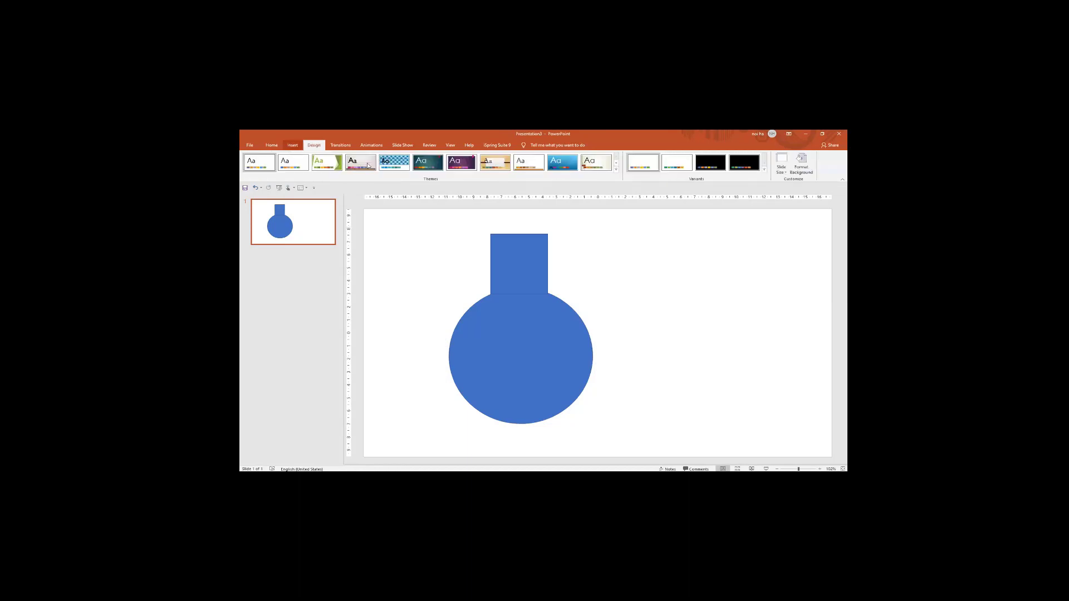
scroll(385, 176, up, 1)
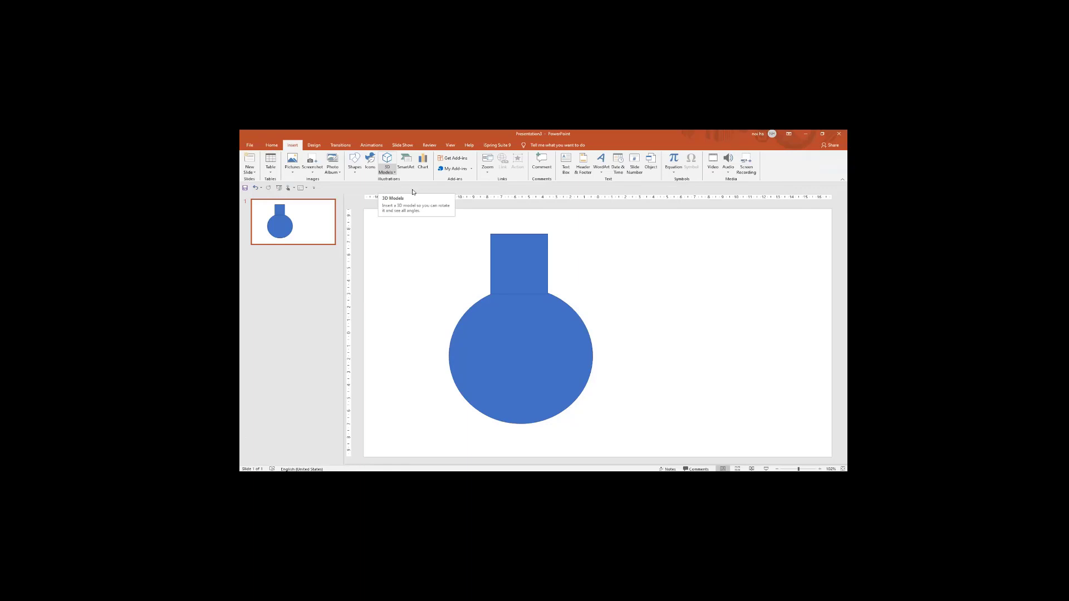
click(388, 171)
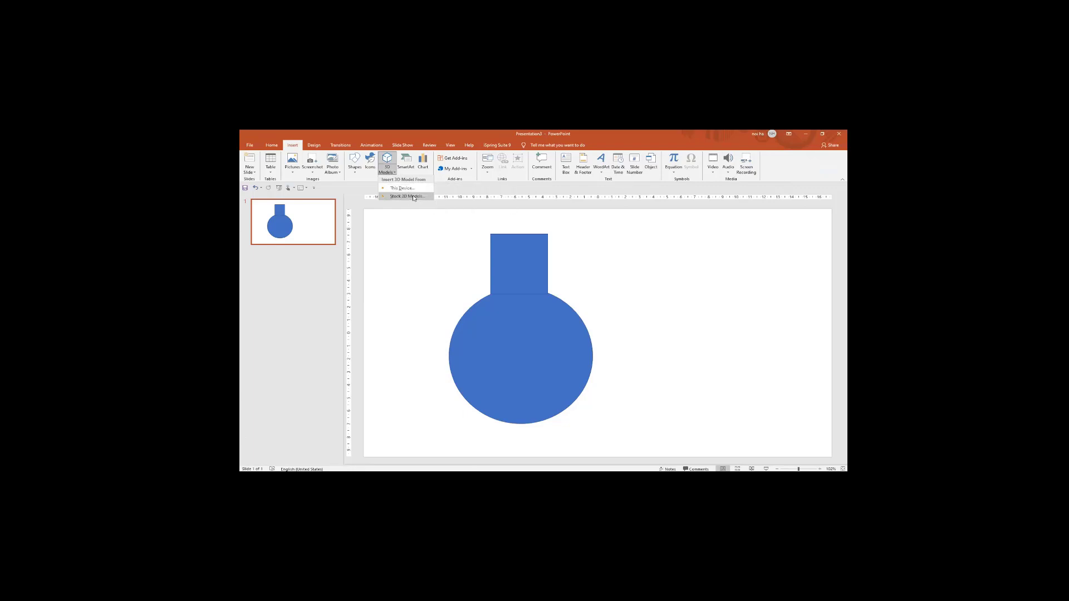
click(411, 197)
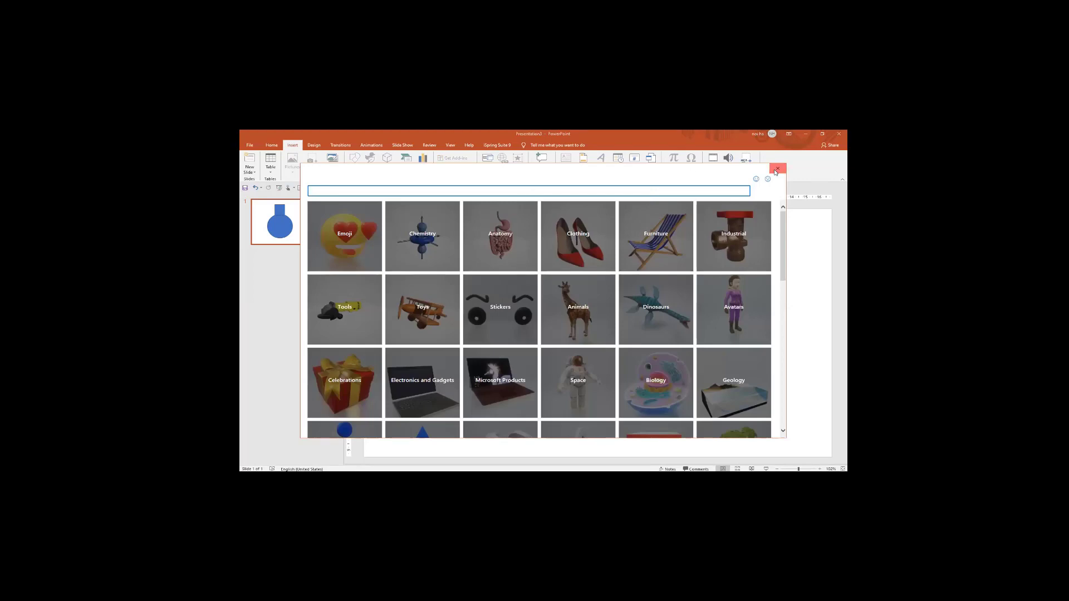
click(778, 169)
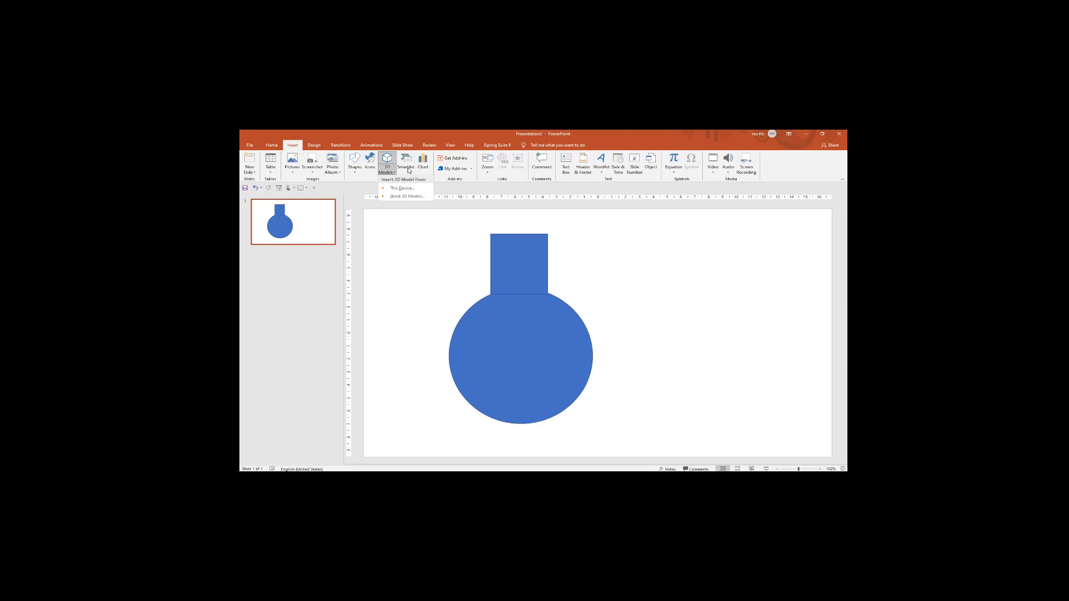
click(408, 170)
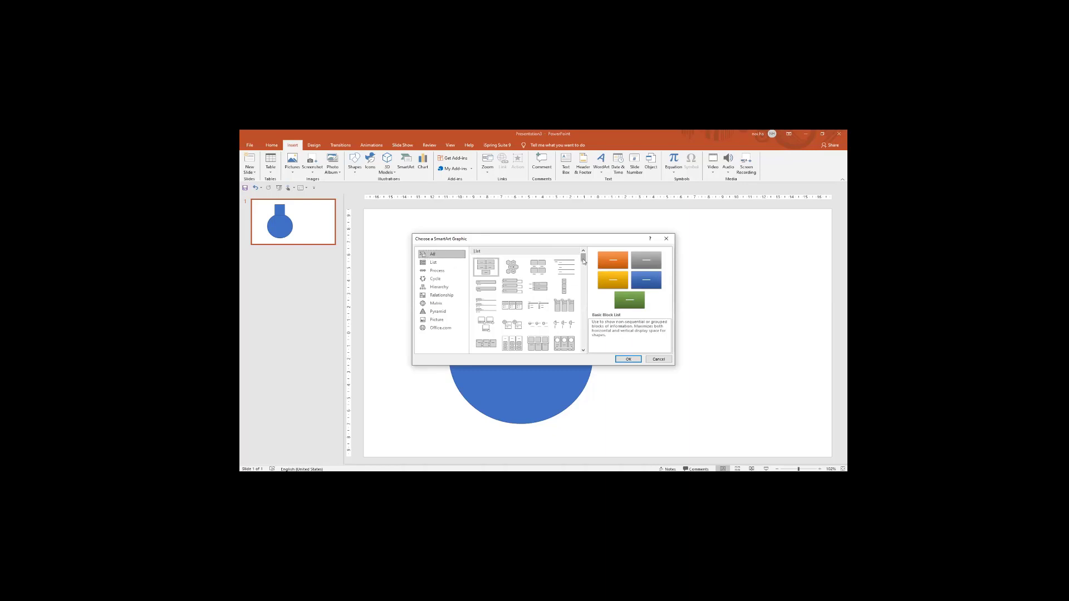
mouse_move(584, 261)
mouse_down()
mouse_move(582, 336)
mouse_move(579, 269)
mouse_up()
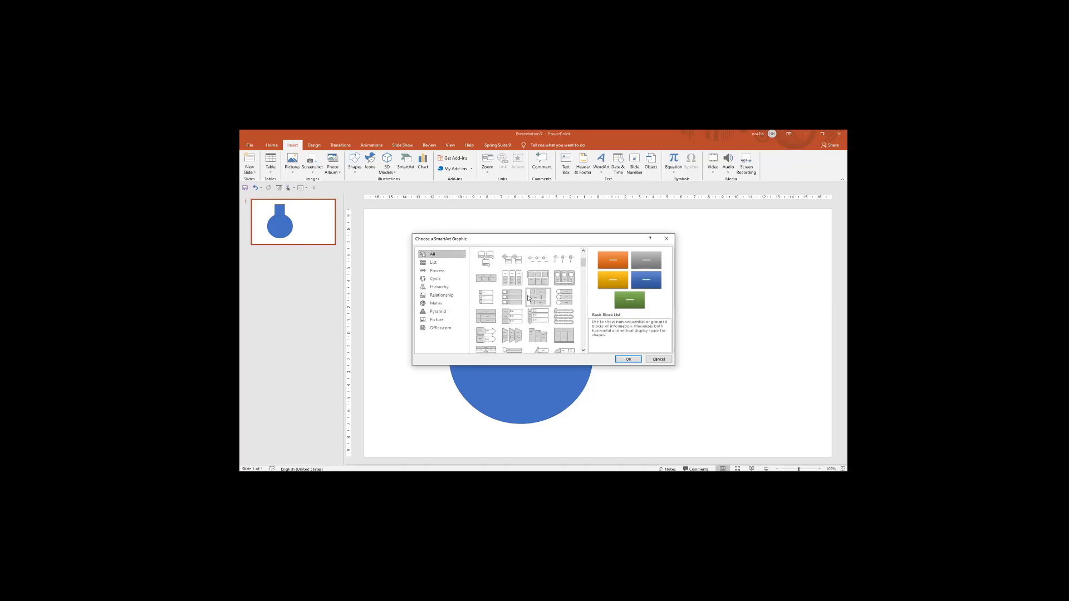
click(434, 264)
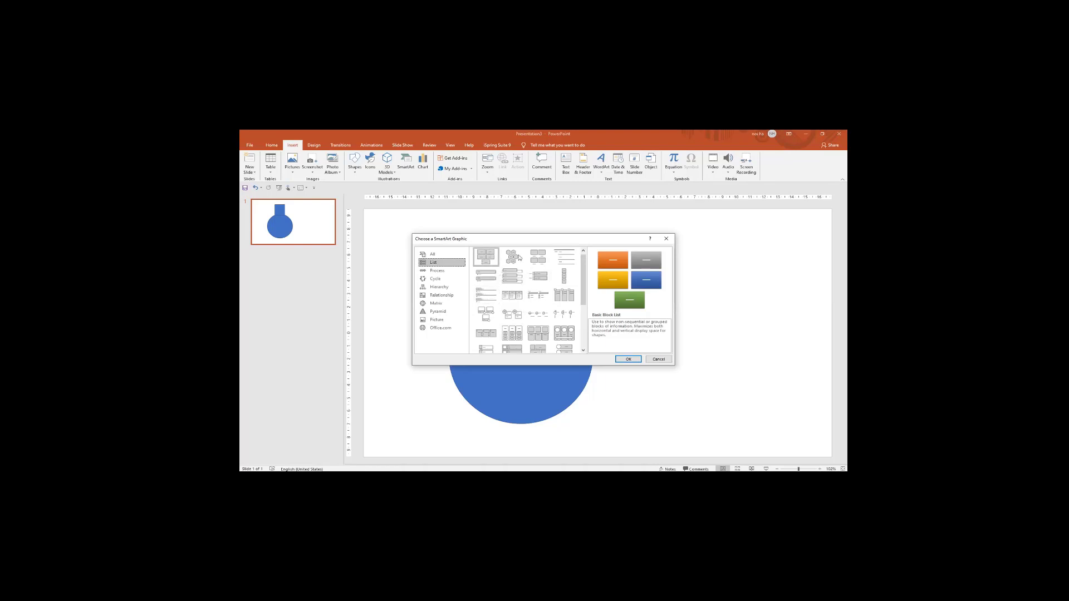
click(439, 272)
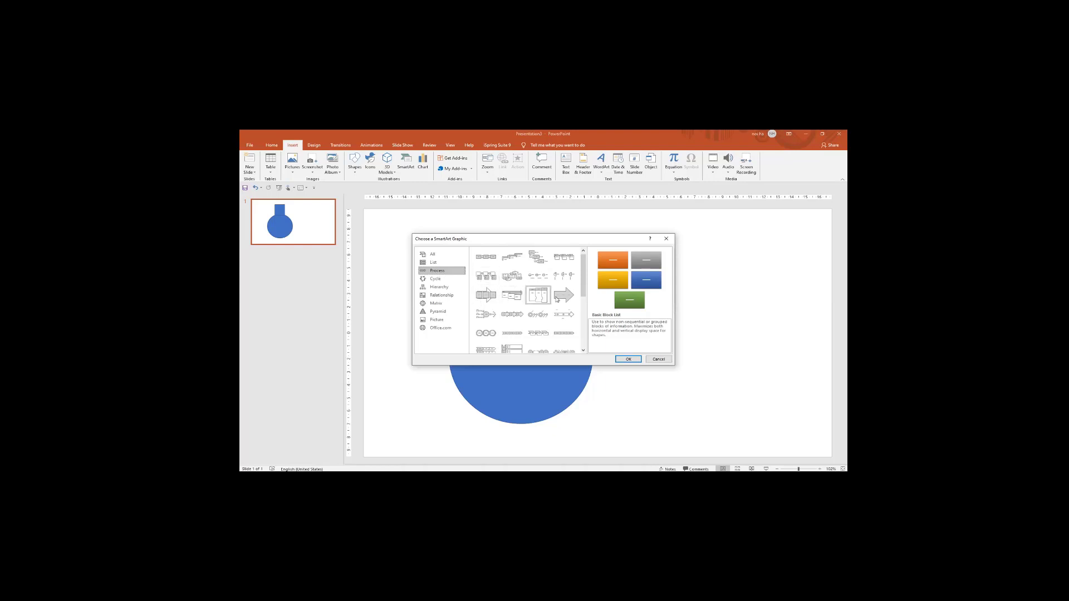
click(440, 280)
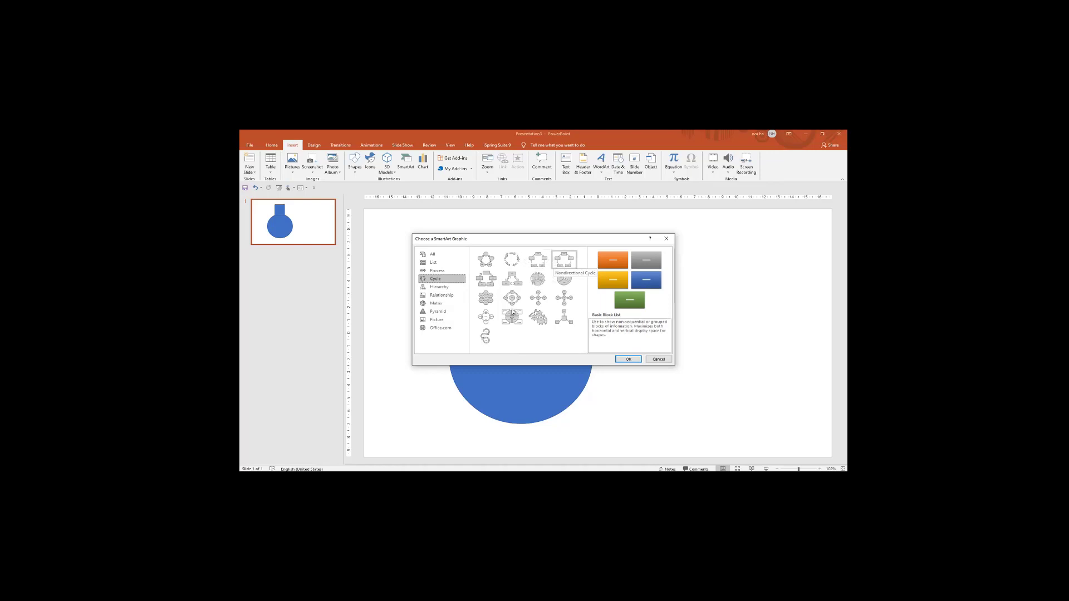
click(441, 295)
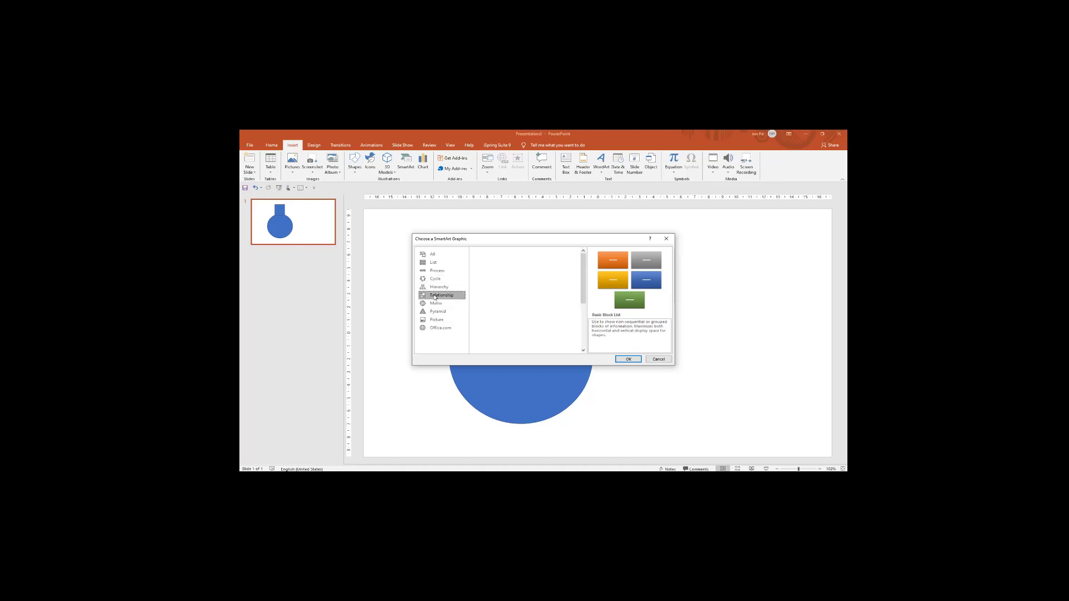
click(442, 305)
click(440, 312)
click(441, 320)
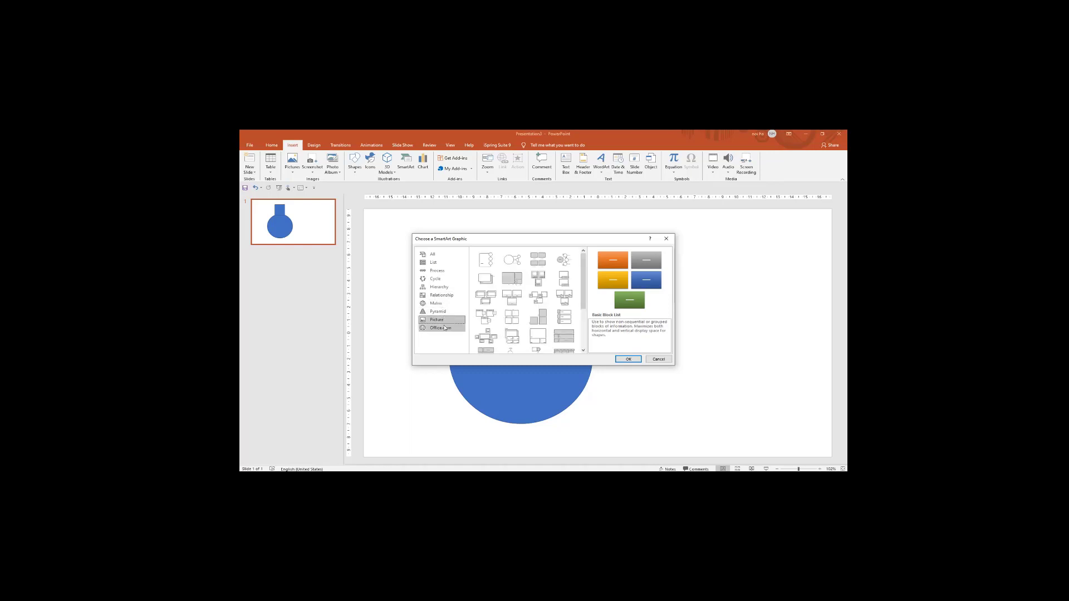
click(445, 328)
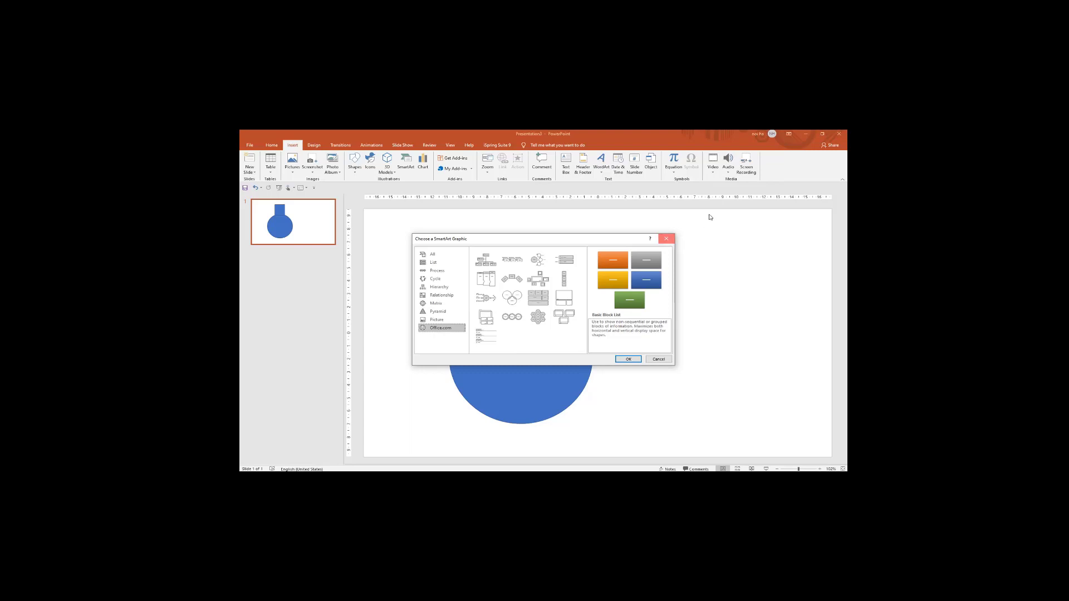
key(Escape)
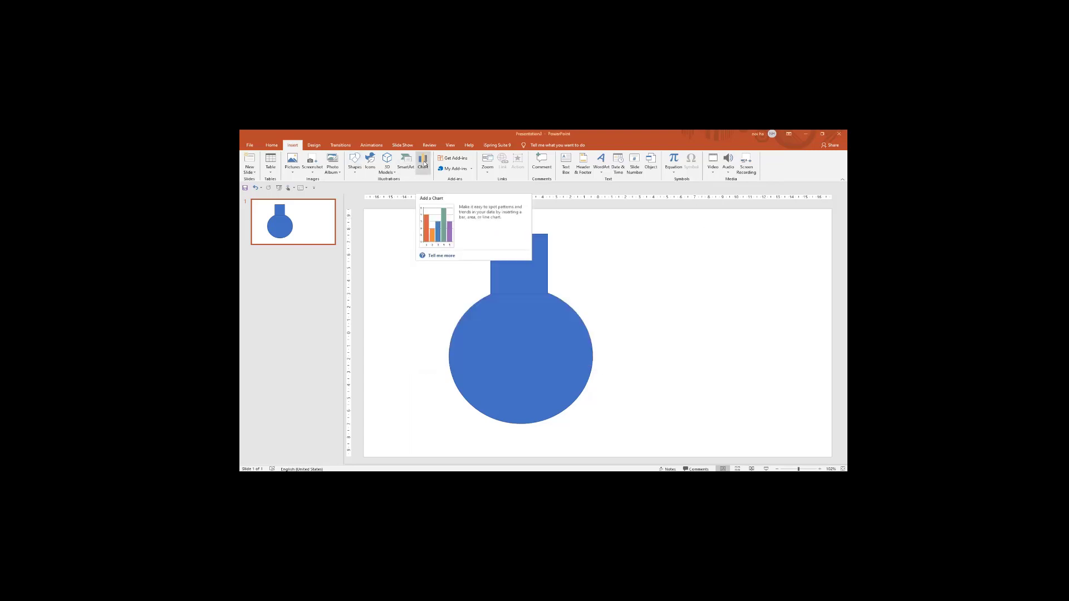
click(424, 163)
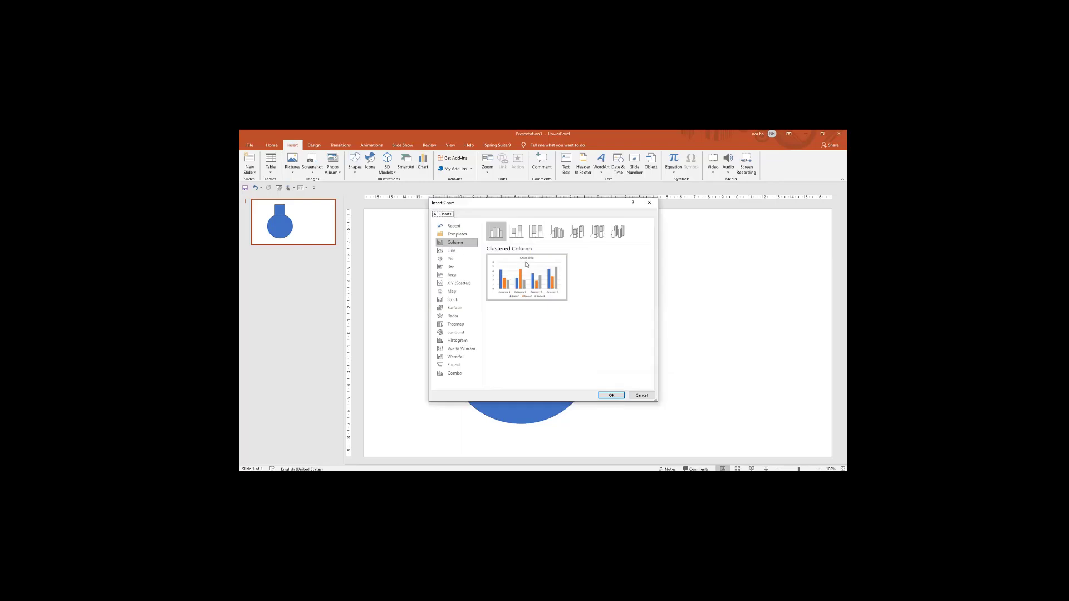
click(455, 253)
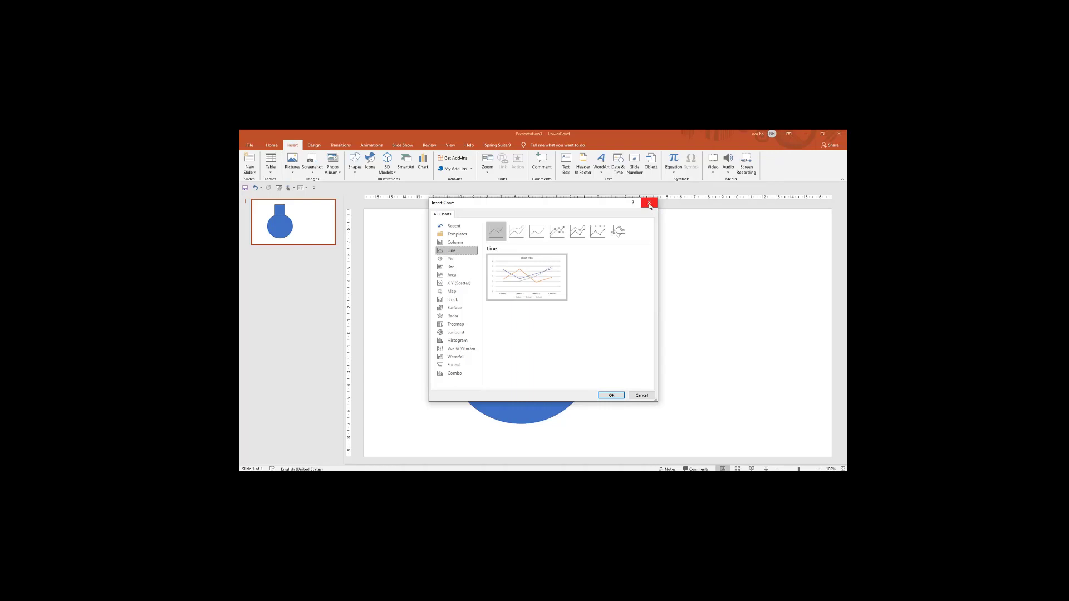
drag(528, 204, 531, 216)
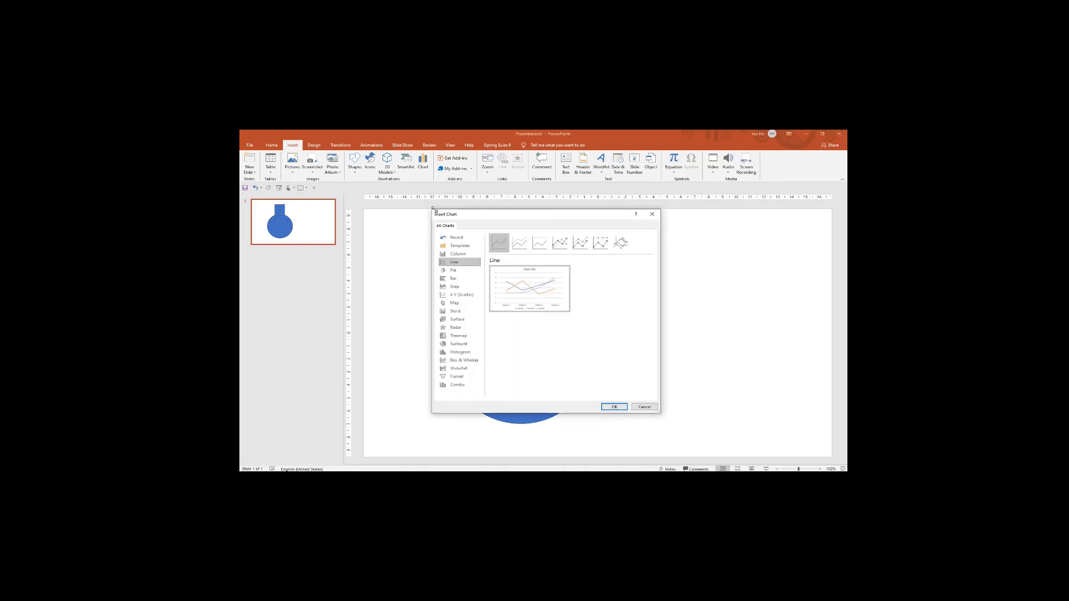
drag(434, 210, 437, 218)
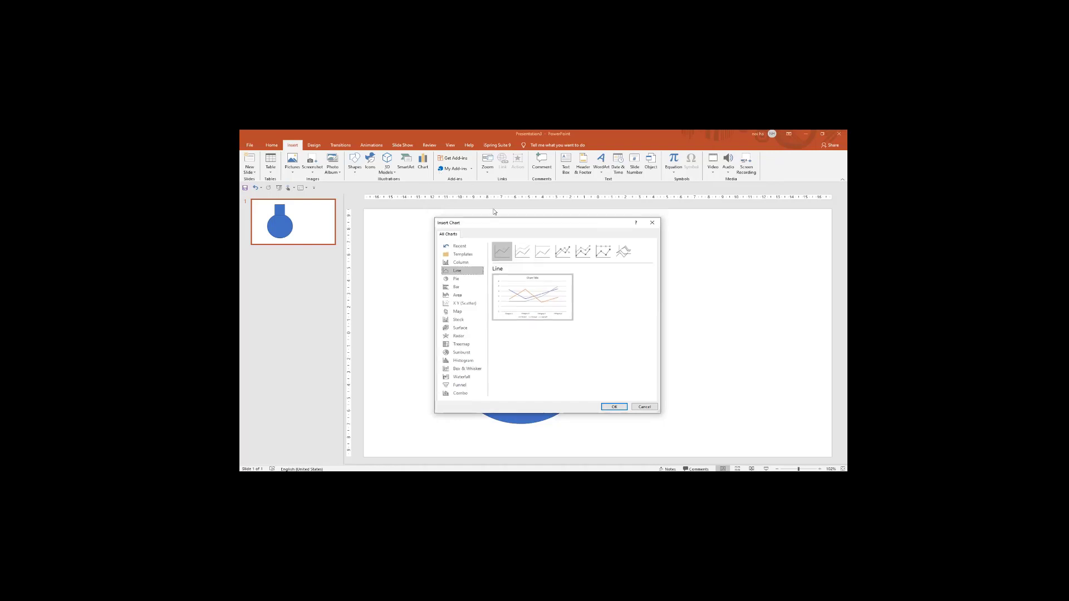
click(644, 407)
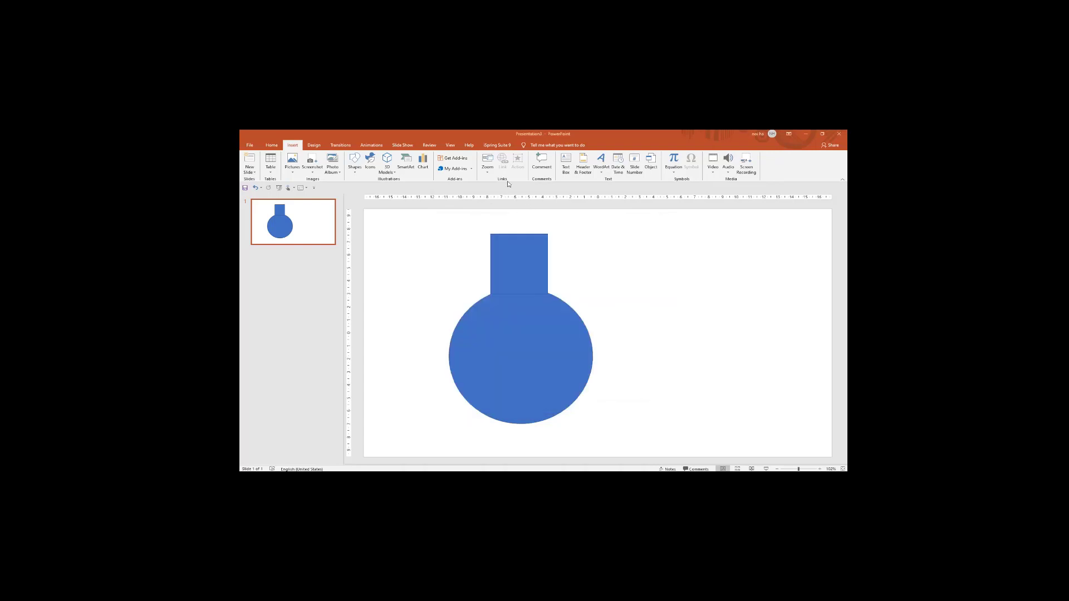
Insert first-style WordArt reading 'Your text here' and move it to the slide's top right.
click(604, 174)
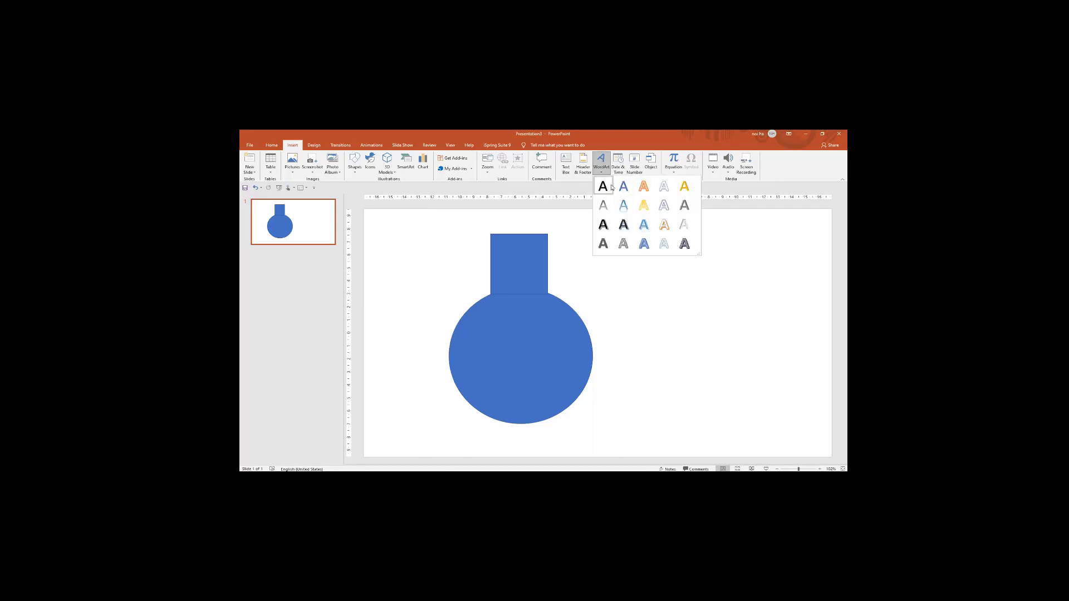
click(603, 186)
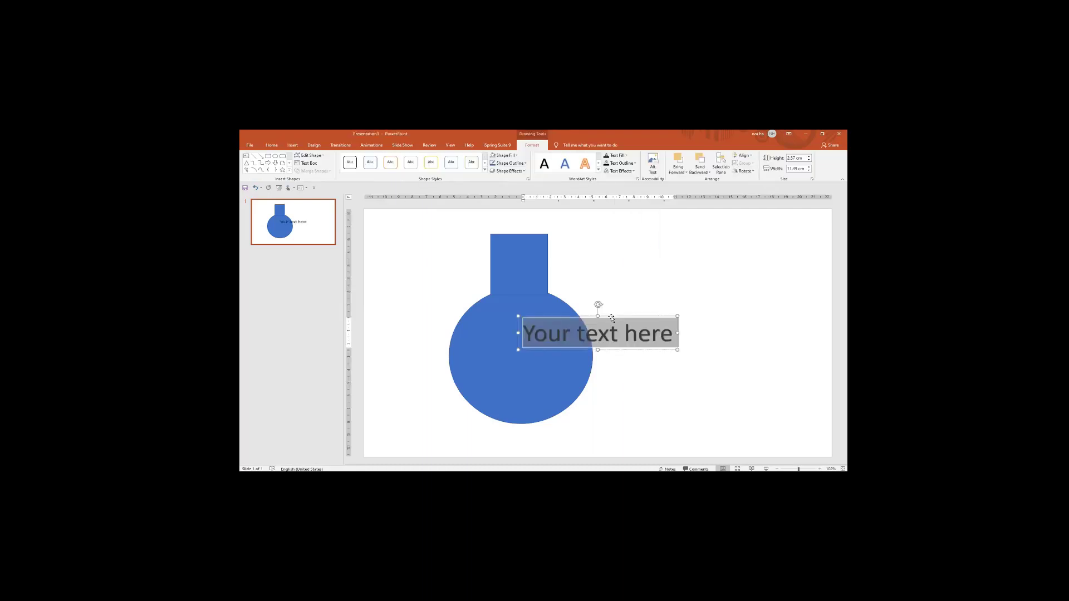
mouse_move(611, 319)
mouse_down()
mouse_move(649, 248)
mouse_move(676, 236)
mouse_up()
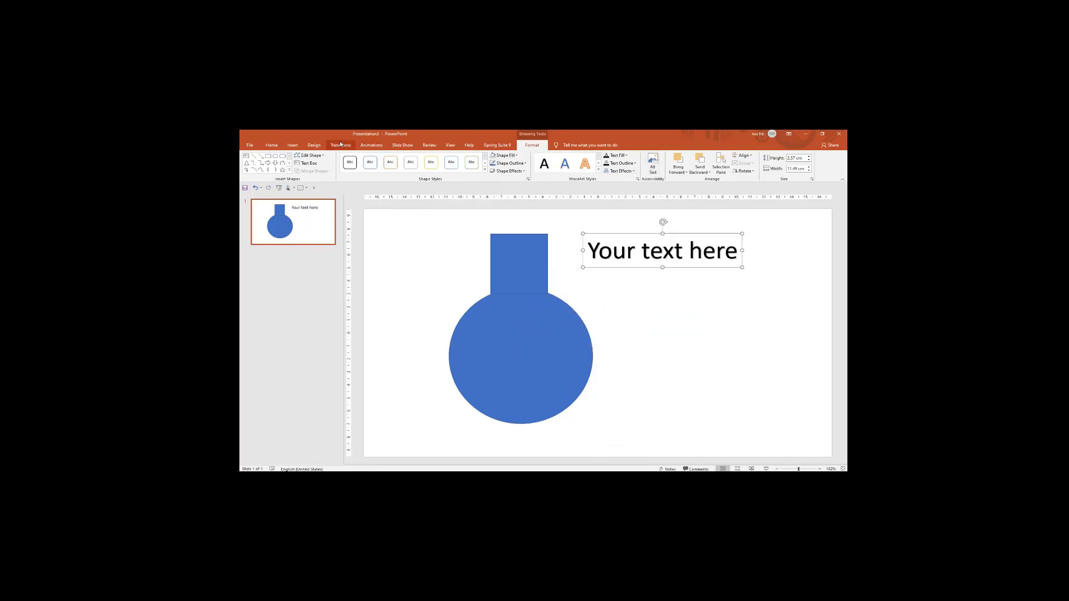
click(292, 146)
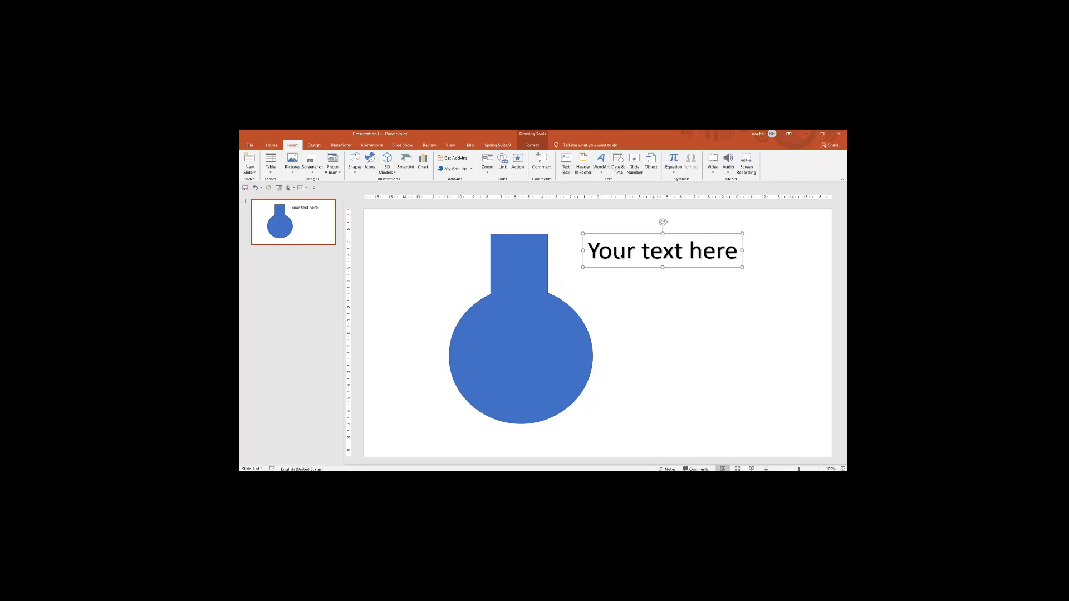
Draw a text box below the WordArt and type 'Nội dung text box' in it.
click(568, 173)
drag(620, 293, 761, 367)
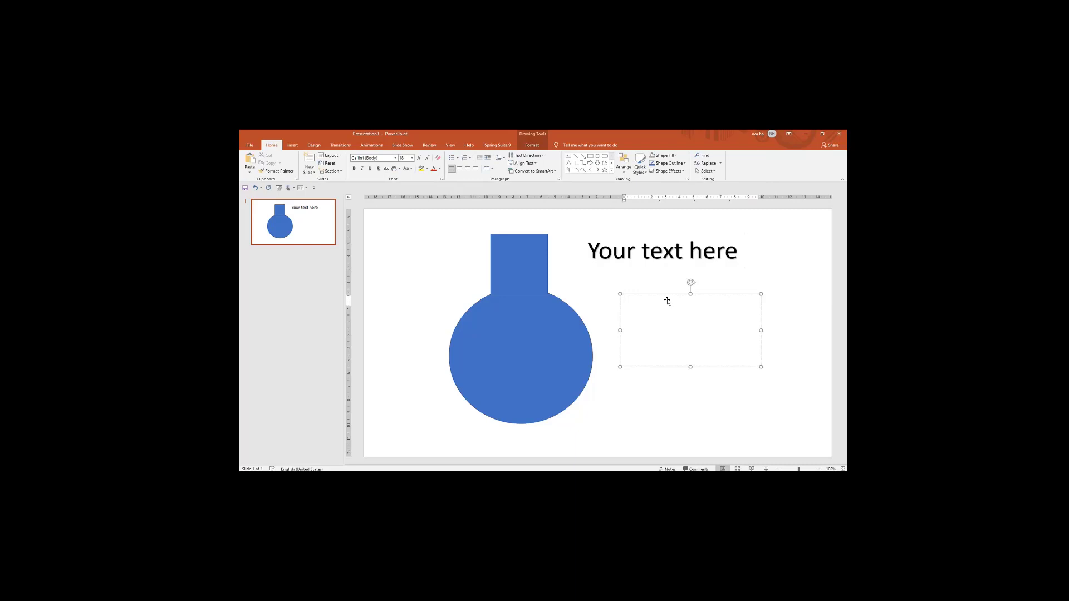
text(Nọi)
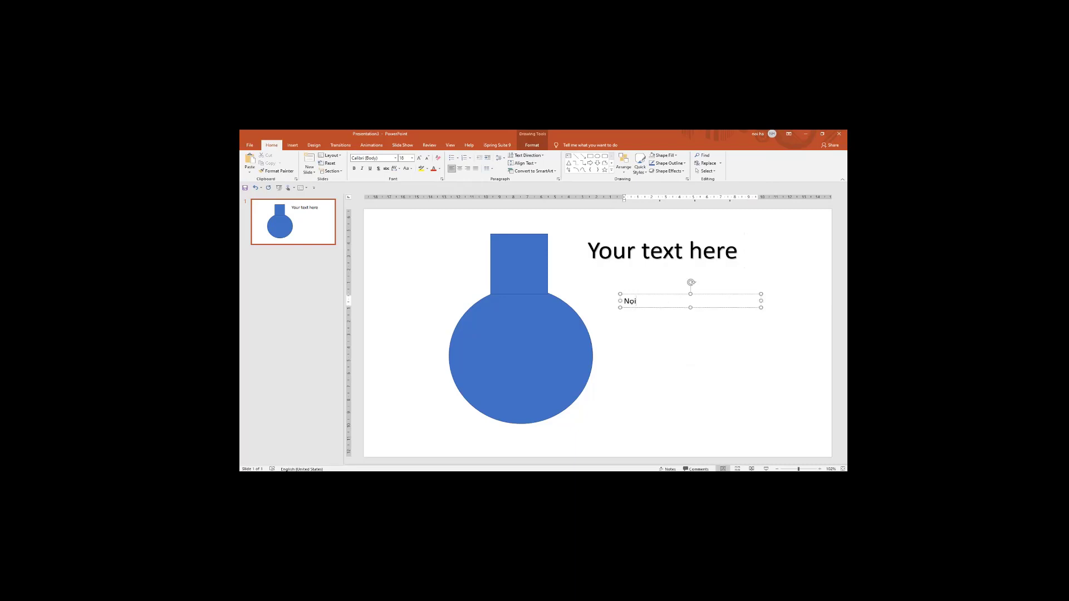
text(ội dung)
text( text b)
text(ox)
click(722, 294)
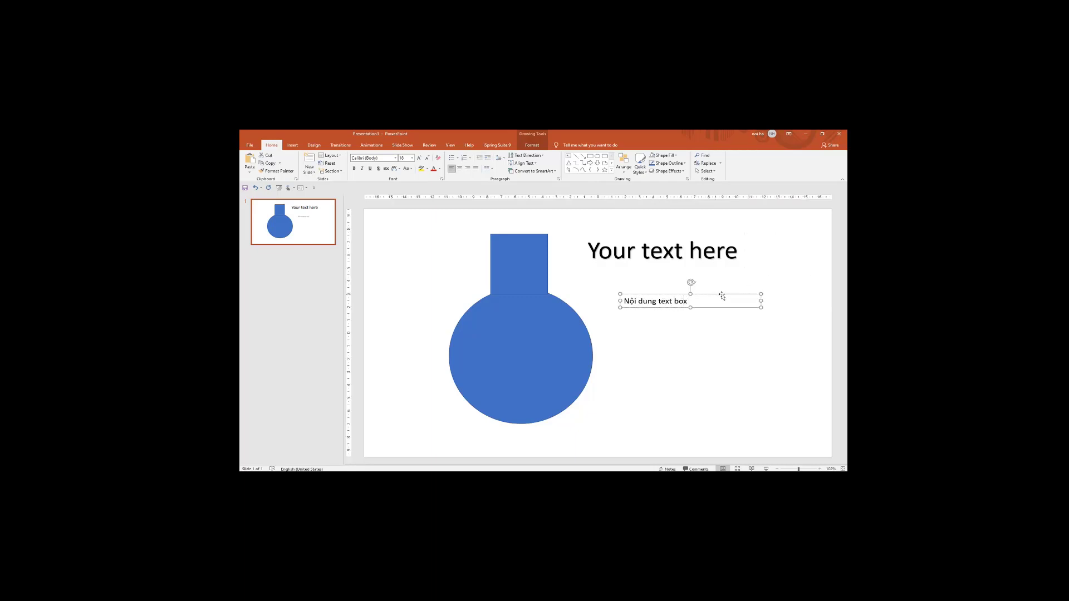
Apply the Arch transform text effect to the text box.
click(535, 145)
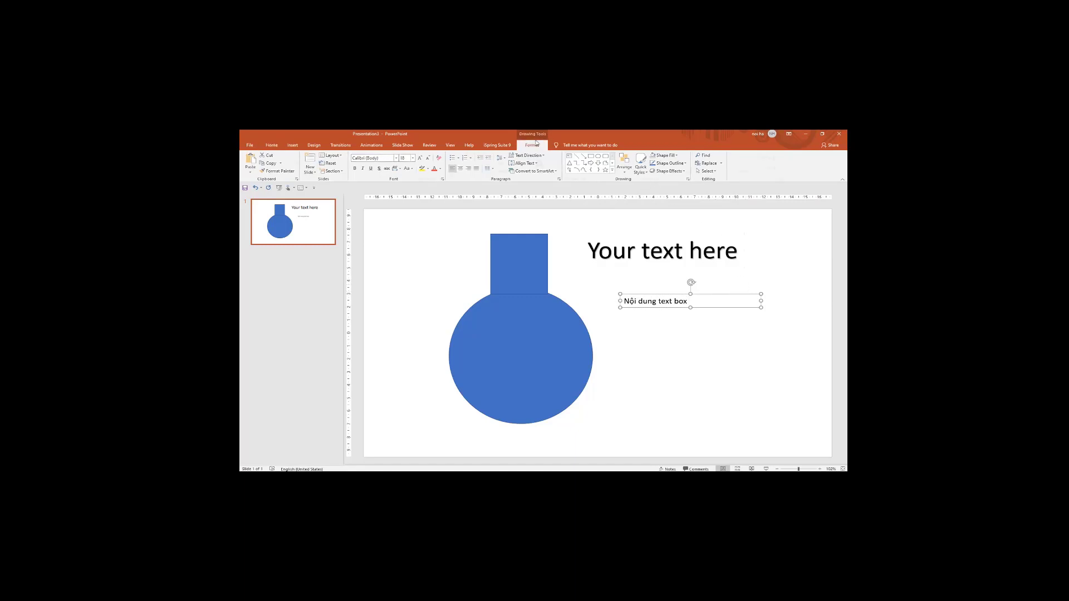
click(622, 171)
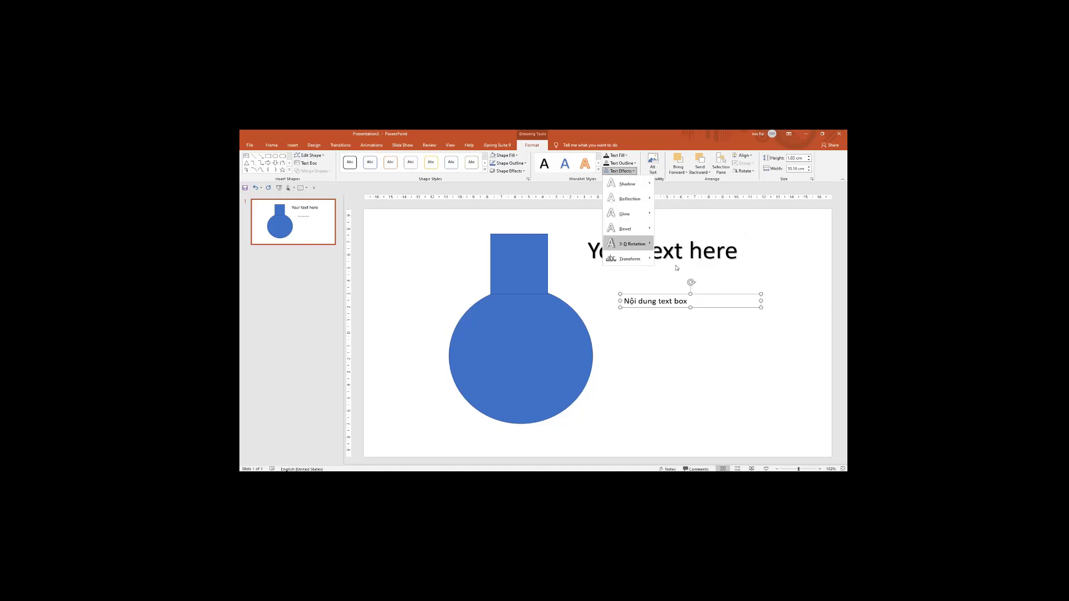
key(t)
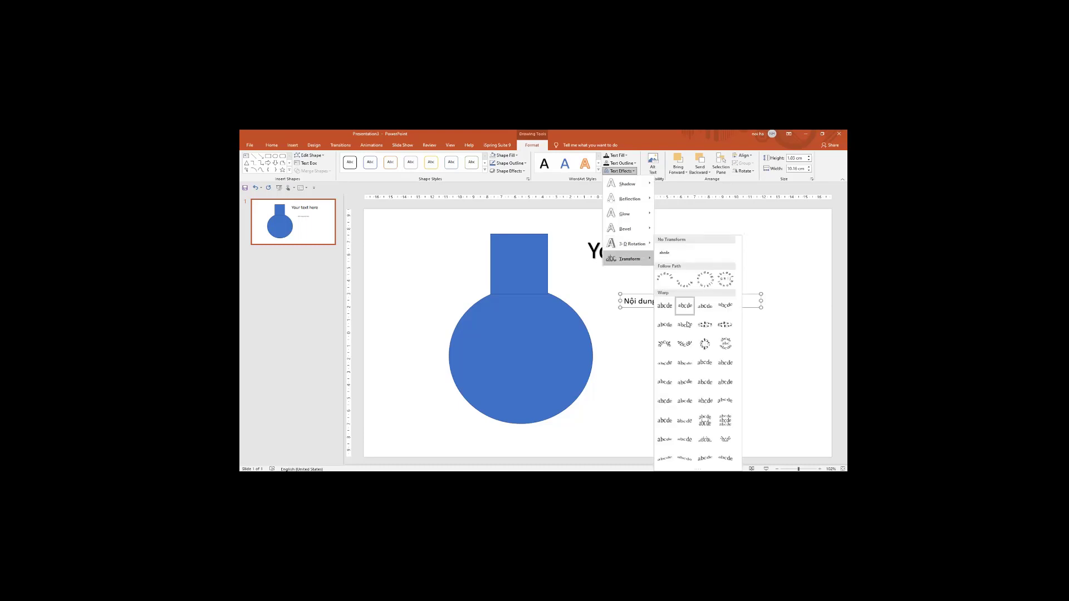
click(688, 325)
click(676, 234)
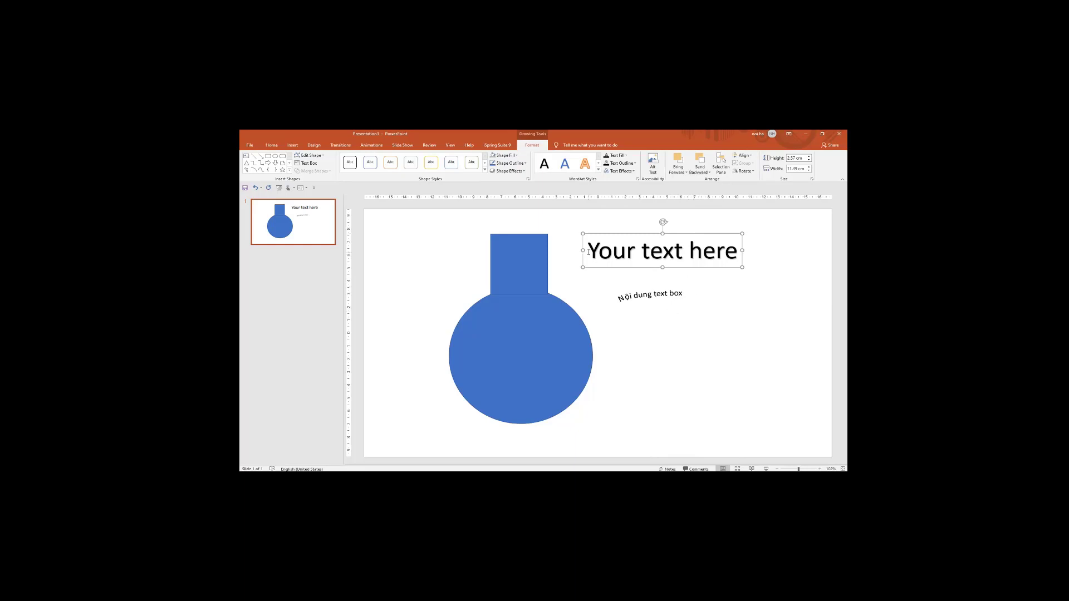
Replace 'Your text here' with 'Nội dung word art' and apply the Arch text transform.
drag(588, 253, 738, 253)
text(No)
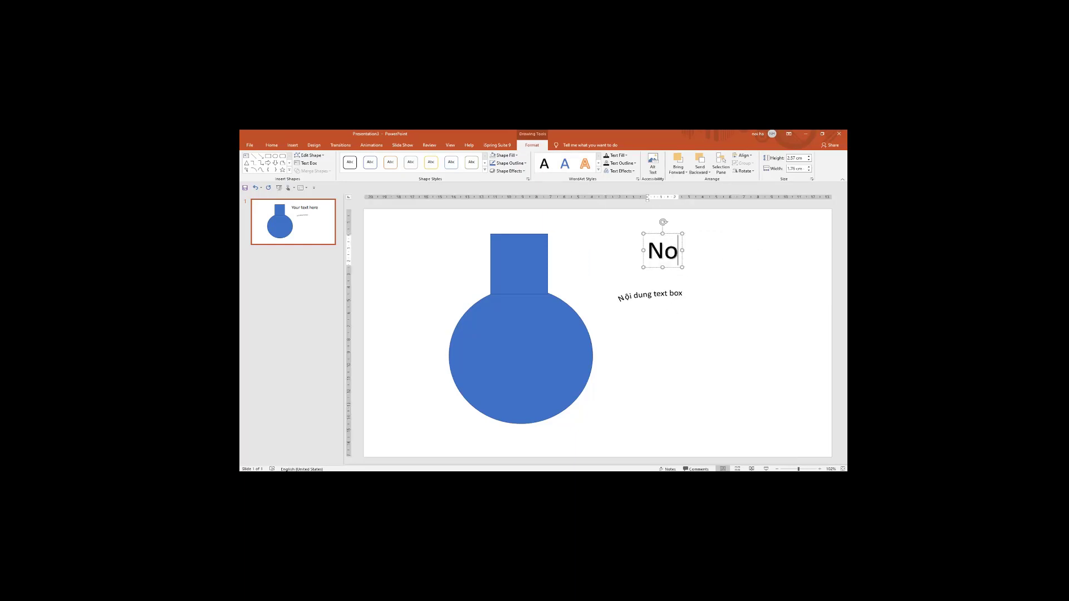
text(ội)
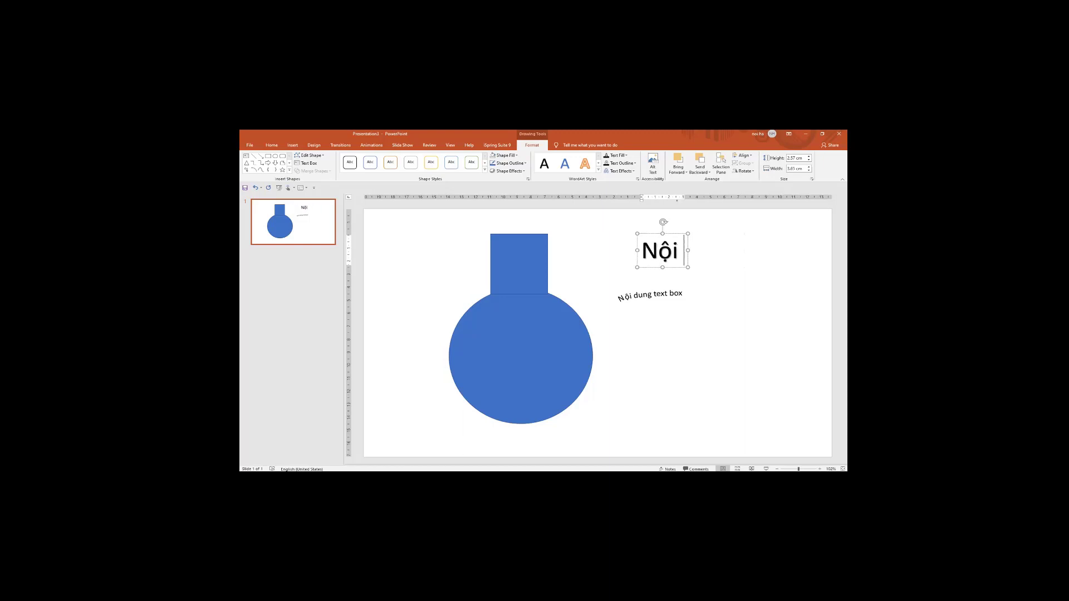
text( dung )
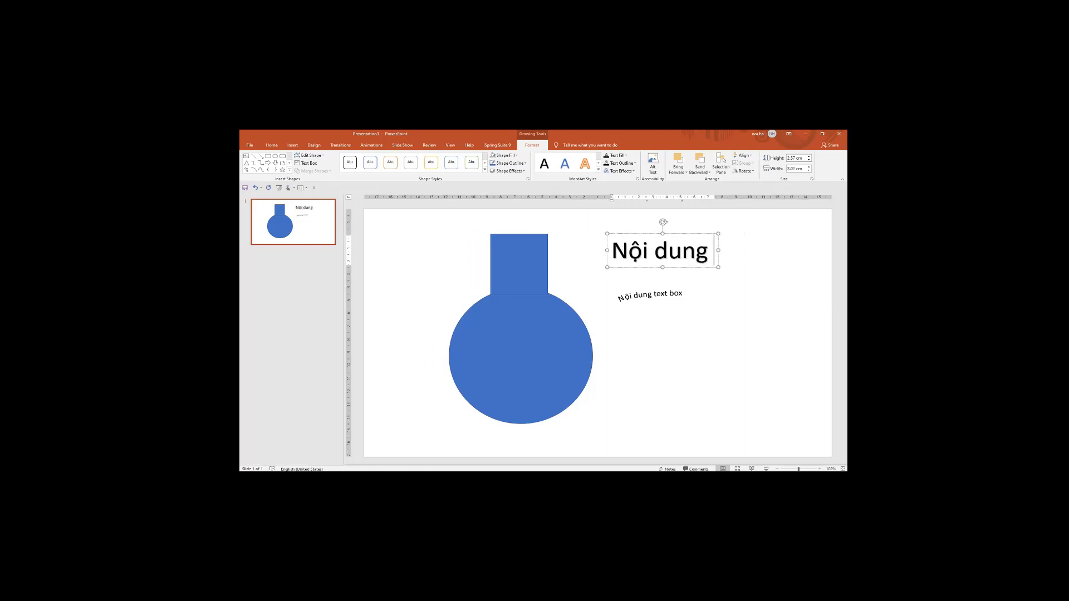
text(word)
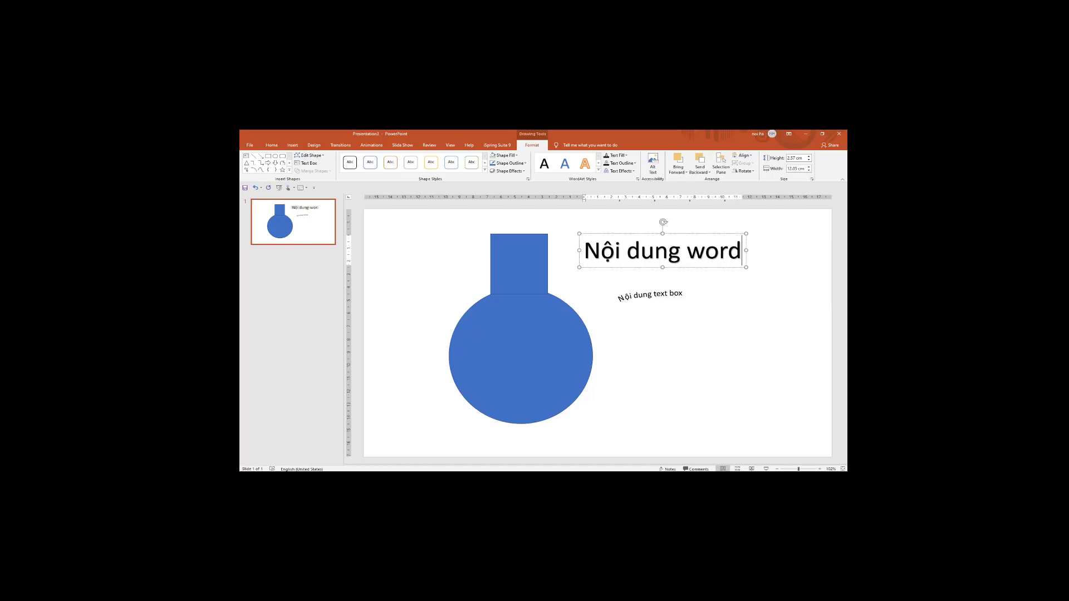
text(arrt)
key(BackSpace)
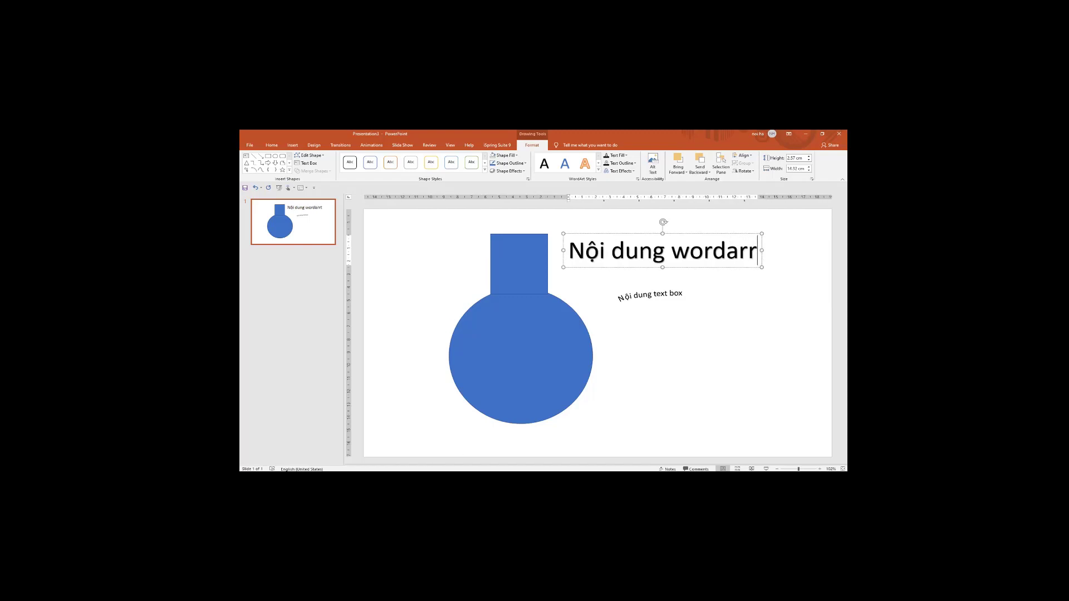
key(BackSpace)
text(t)
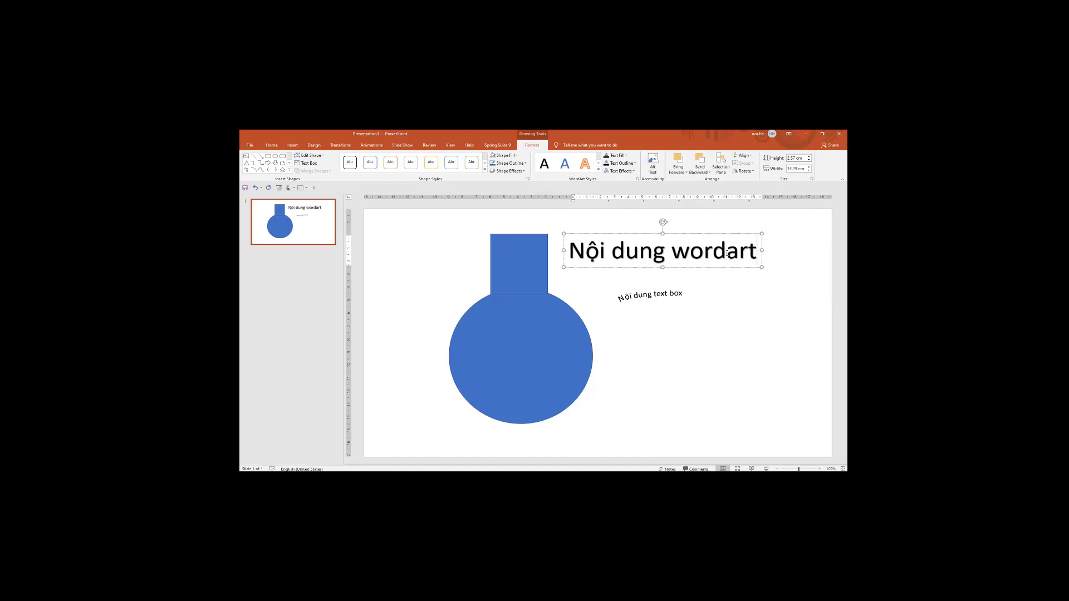
click(726, 254)
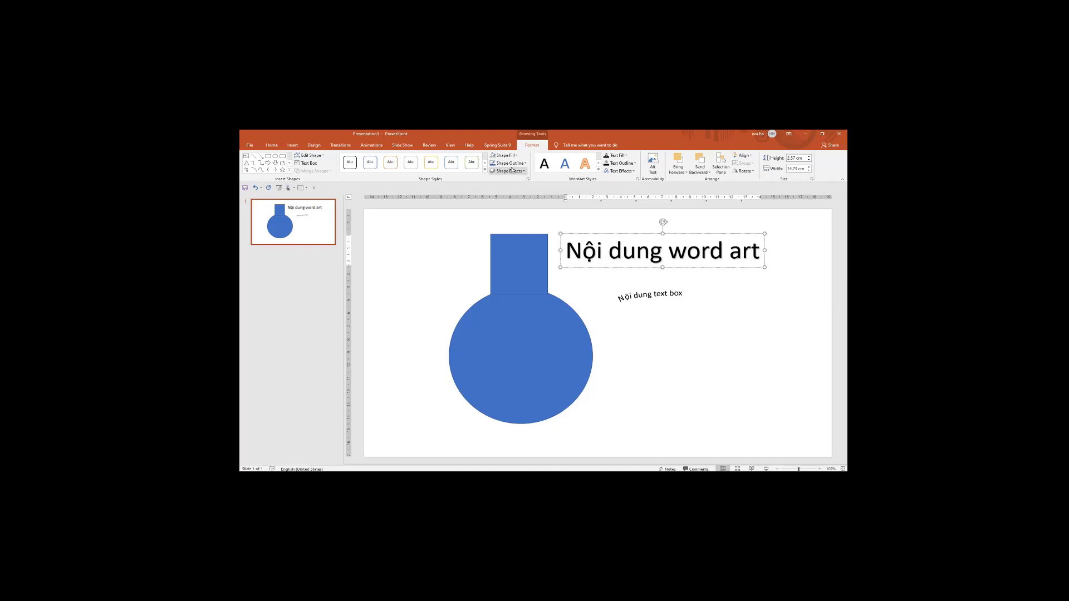
click(623, 172)
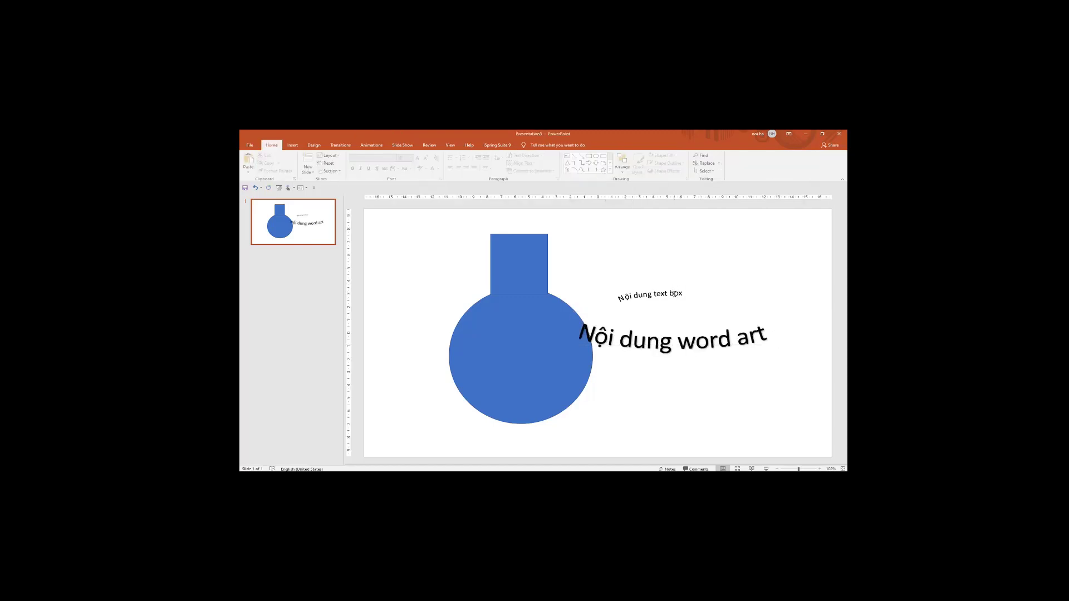
click(675, 295)
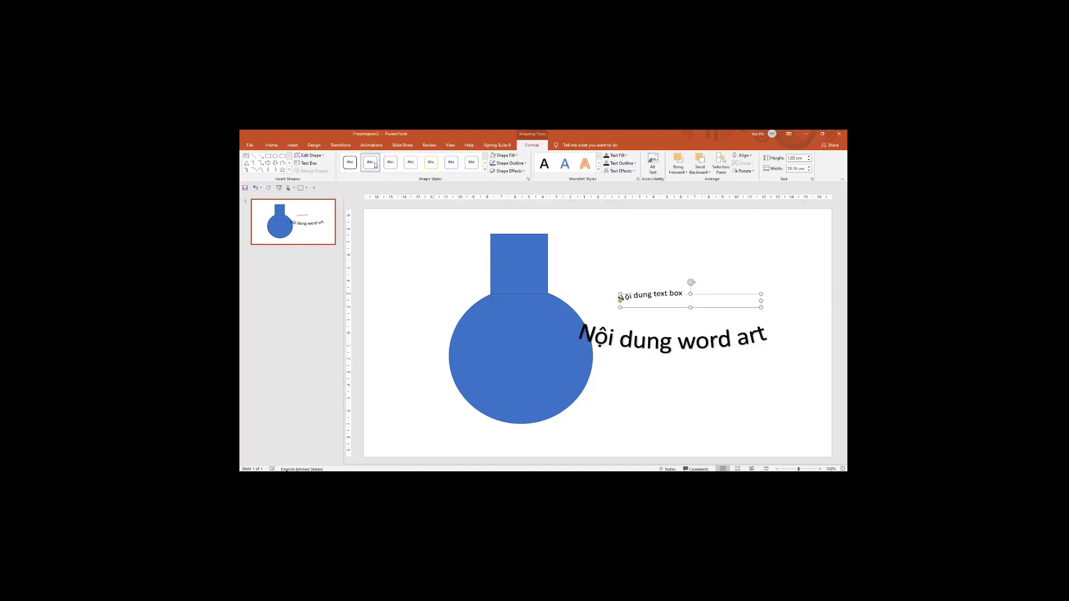
Give the text box a gold shape style, nudge the WordArt right and down, and raise the gold box.
click(485, 162)
click(433, 164)
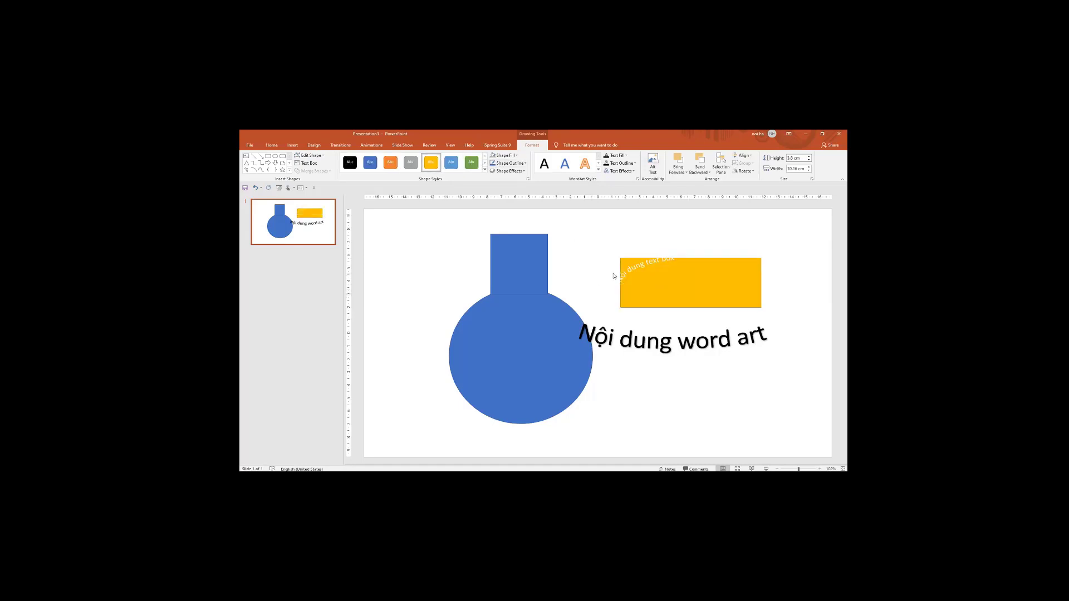
click(682, 315)
click(670, 331)
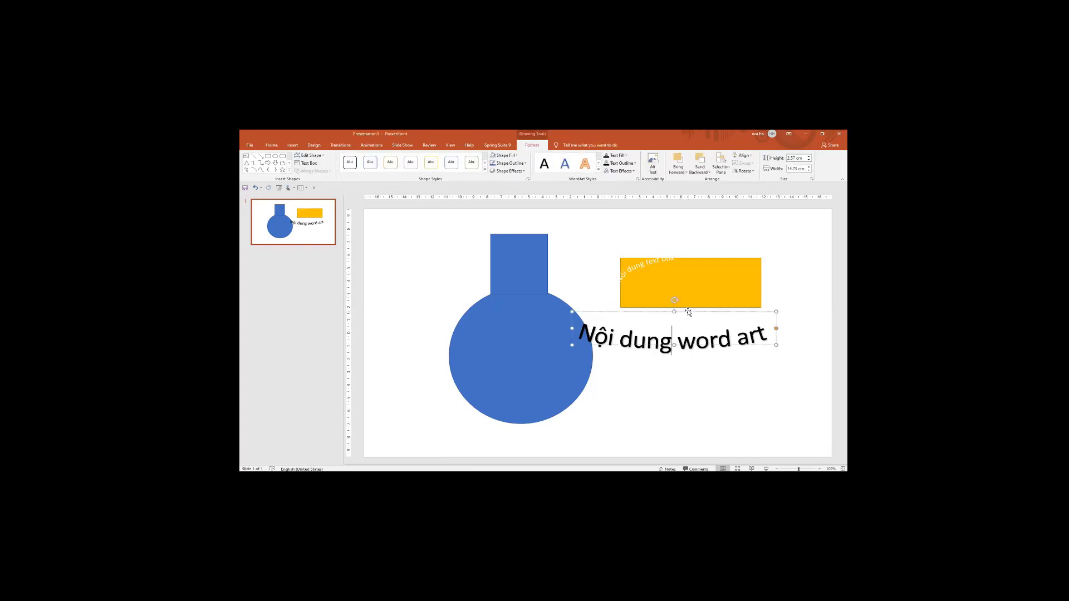
drag(689, 309, 701, 321)
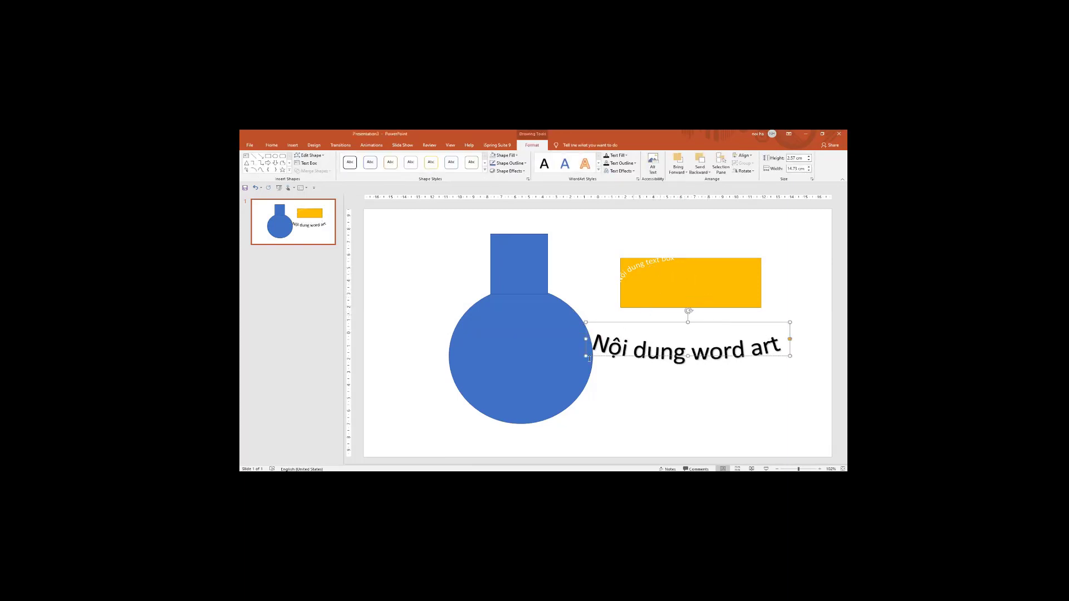
drag(654, 270, 656, 254)
click(293, 145)
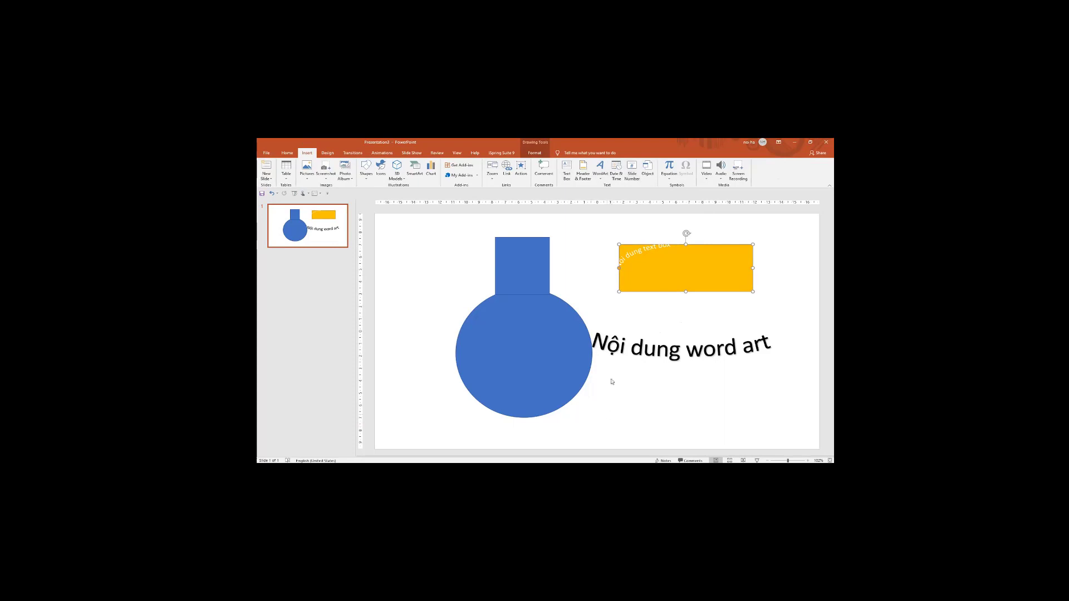
click(633, 177)
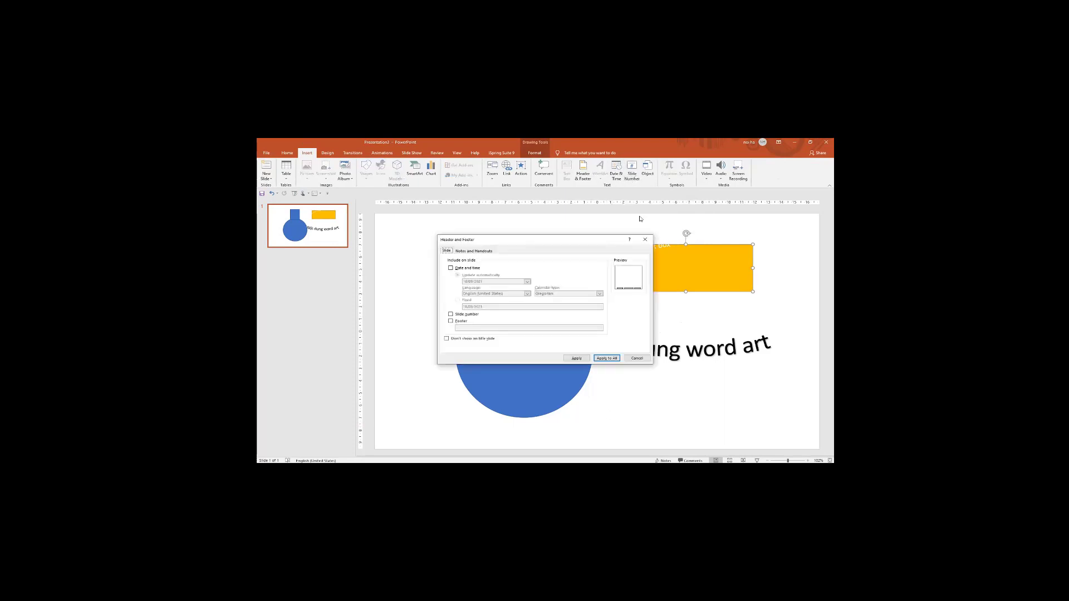
click(451, 268)
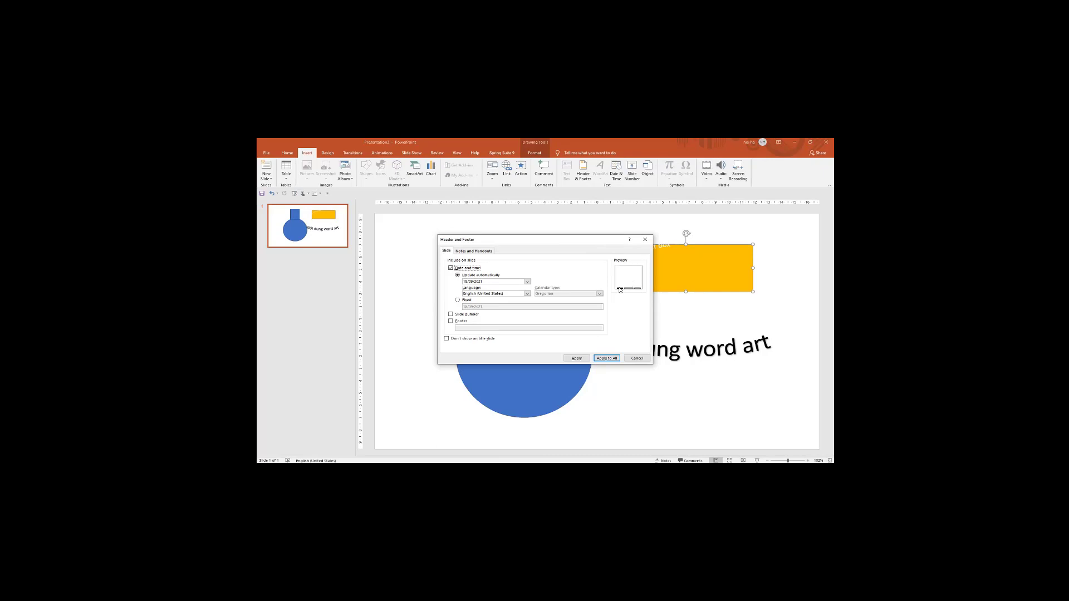
click(458, 300)
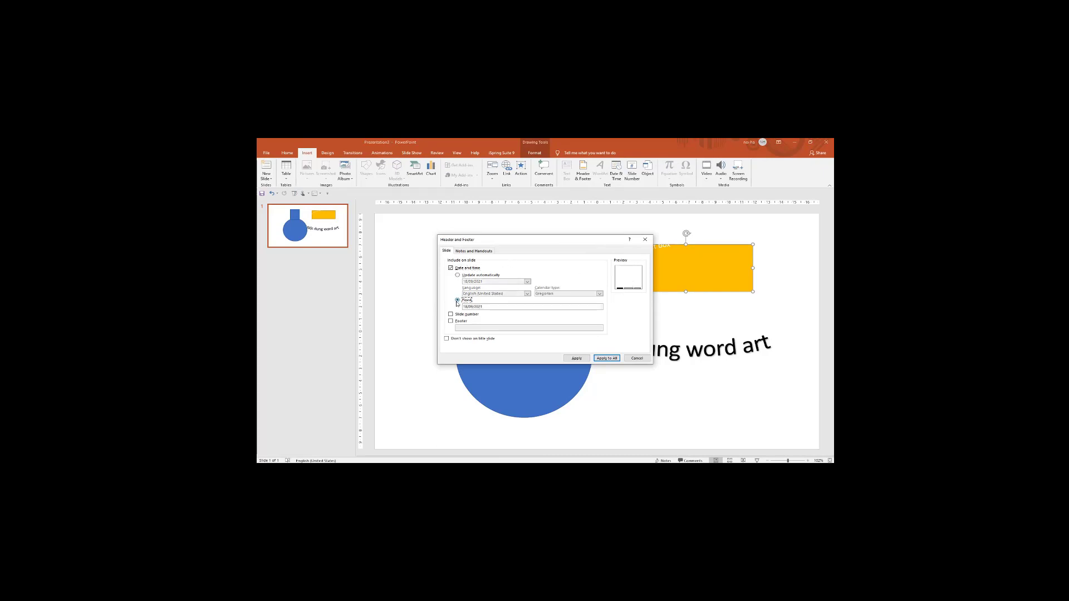
click(451, 315)
click(450, 321)
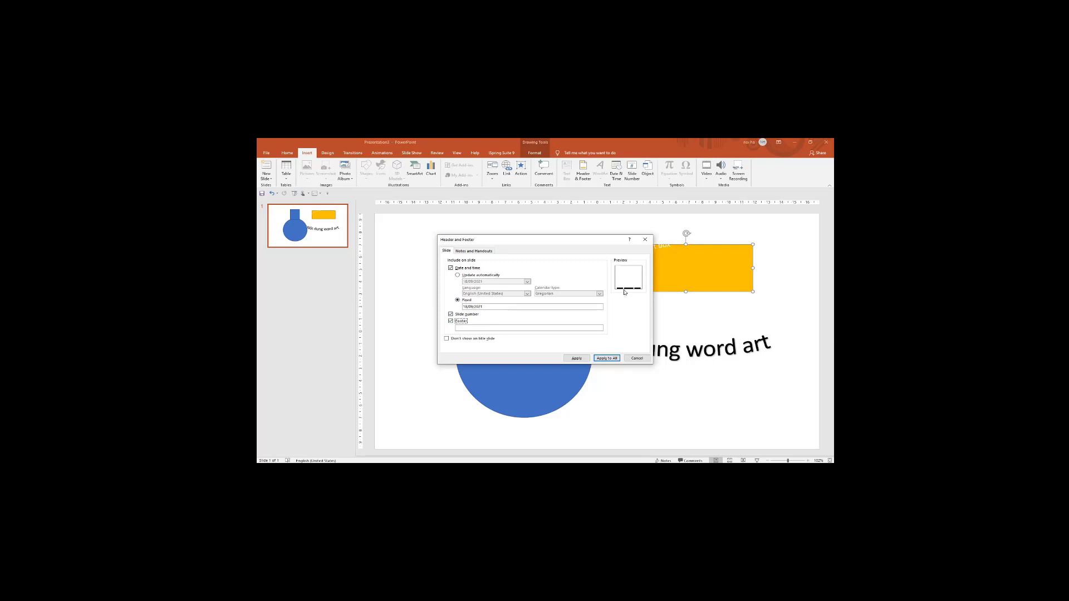
click(450, 314)
click(451, 321)
click(450, 268)
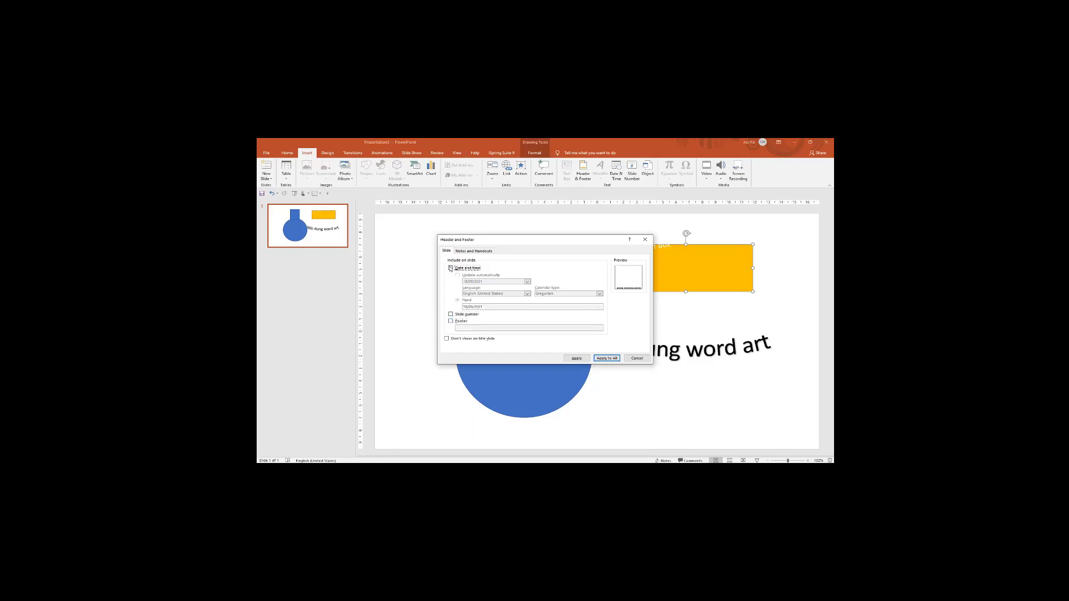
click(637, 360)
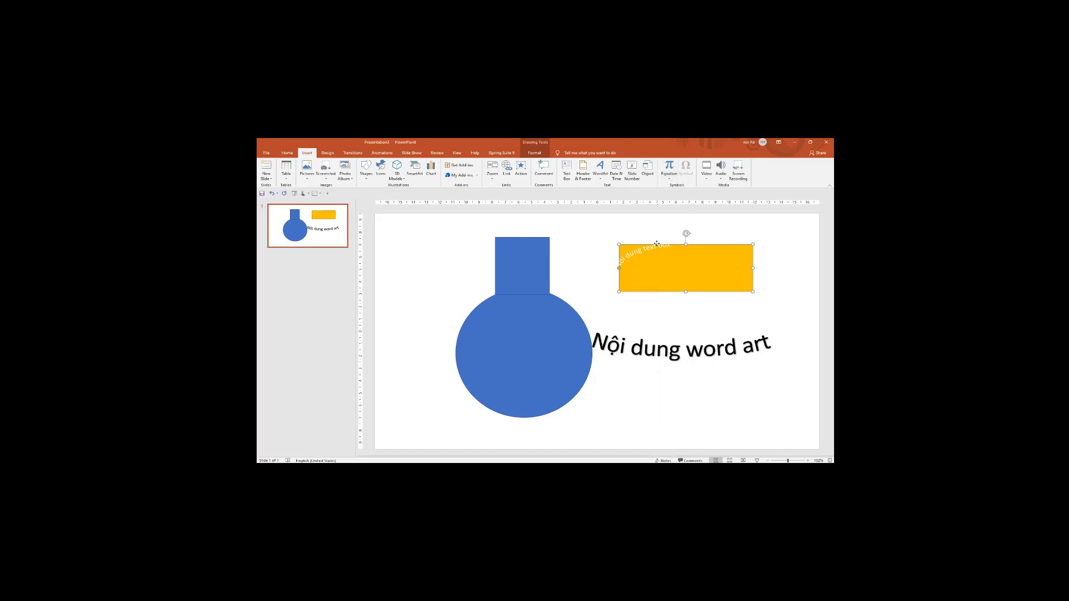
Handwrite an equation with Ink Equation and insert it into the gold box.
click(670, 174)
click(670, 181)
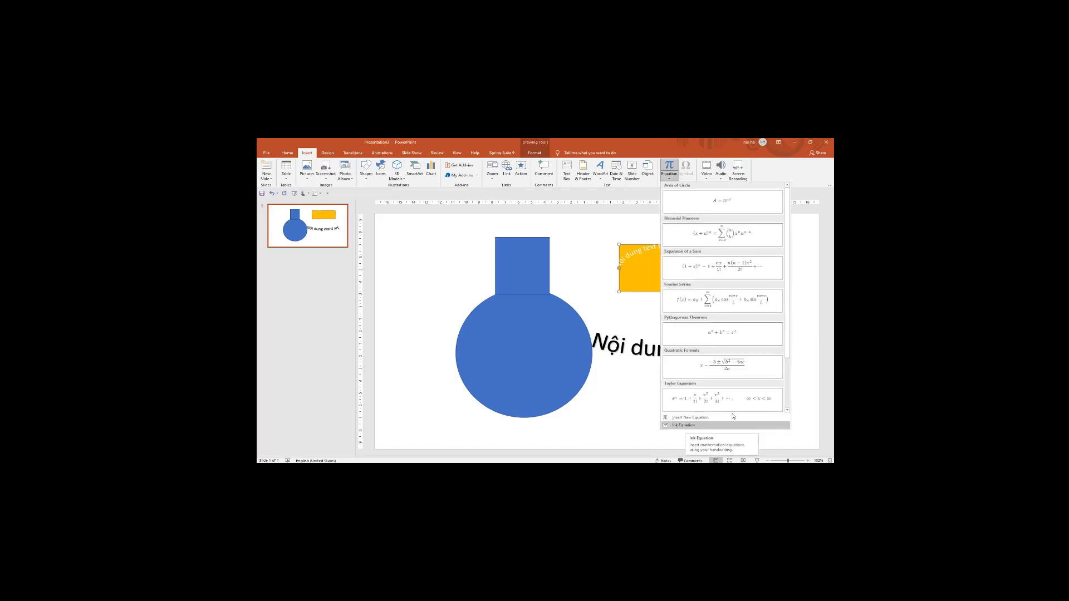
click(684, 426)
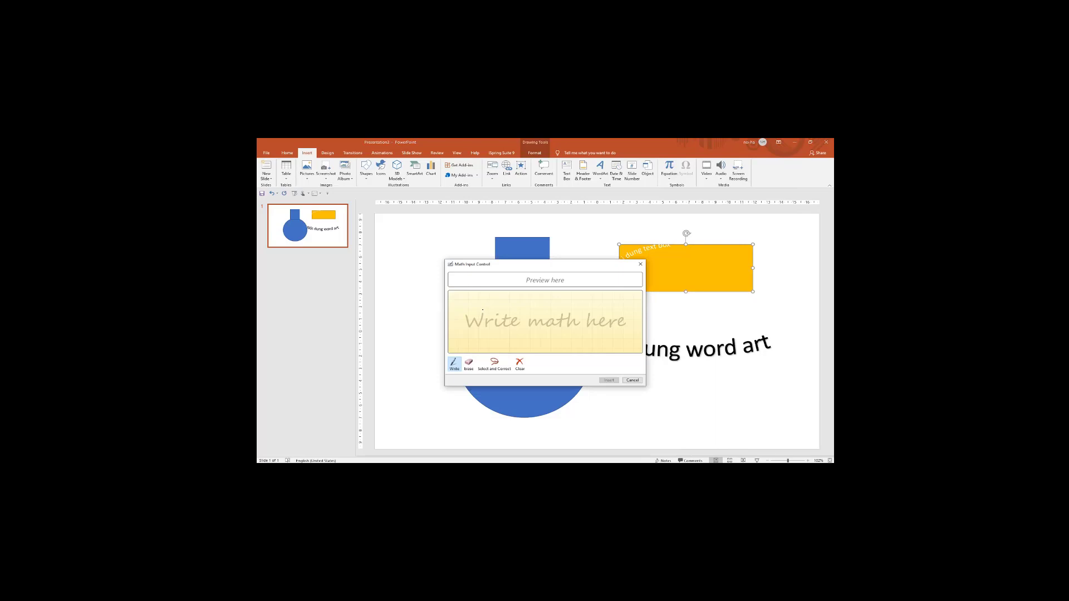
mouse_move(482, 309)
mouse_down()
mouse_move(490, 327)
mouse_move(541, 319)
mouse_move(547, 336)
mouse_move(571, 307)
mouse_move(609, 325)
mouse_up()
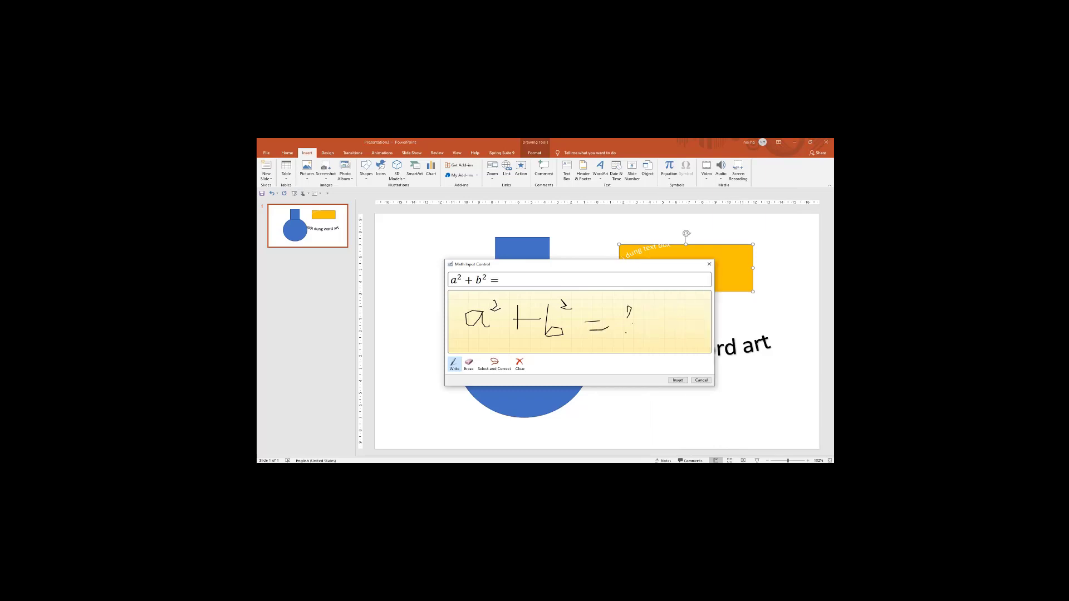
mouse_move(675, 303)
mouse_down()
mouse_move(657, 307)
mouse_move(646, 328)
mouse_move(673, 331)
mouse_up()
click(686, 329)
click(678, 381)
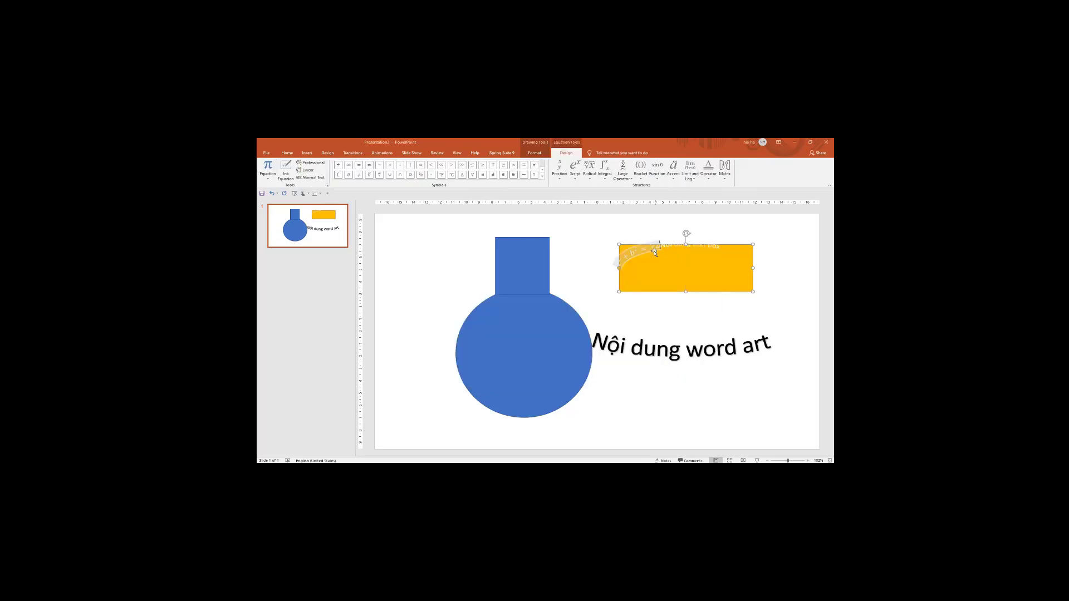
Set the orange box's text to No Transform, then delete the box.
drag(659, 253, 655, 269)
click(534, 153)
click(619, 177)
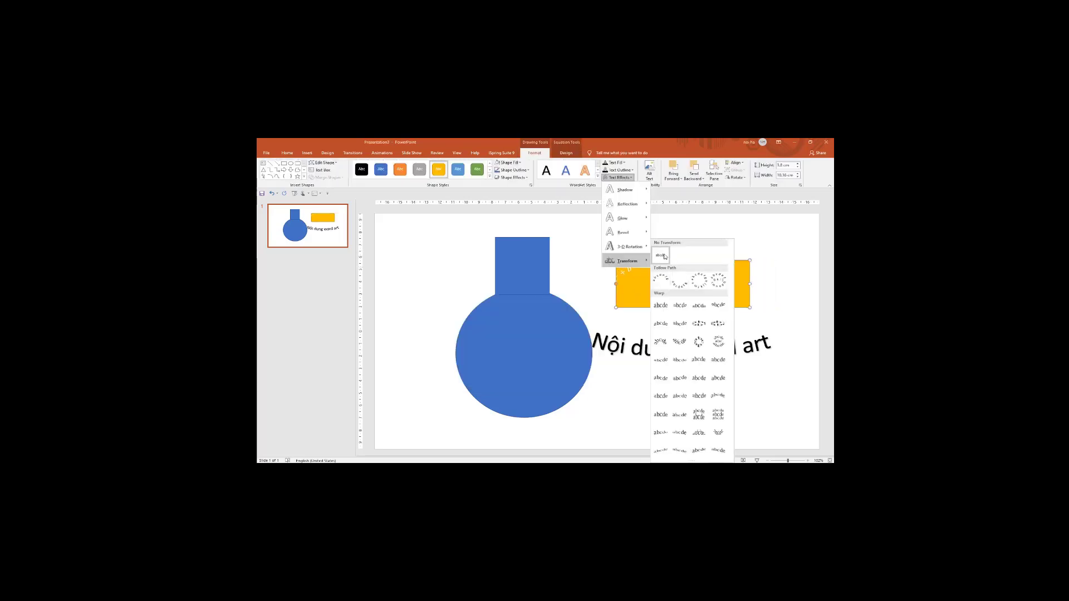
click(663, 257)
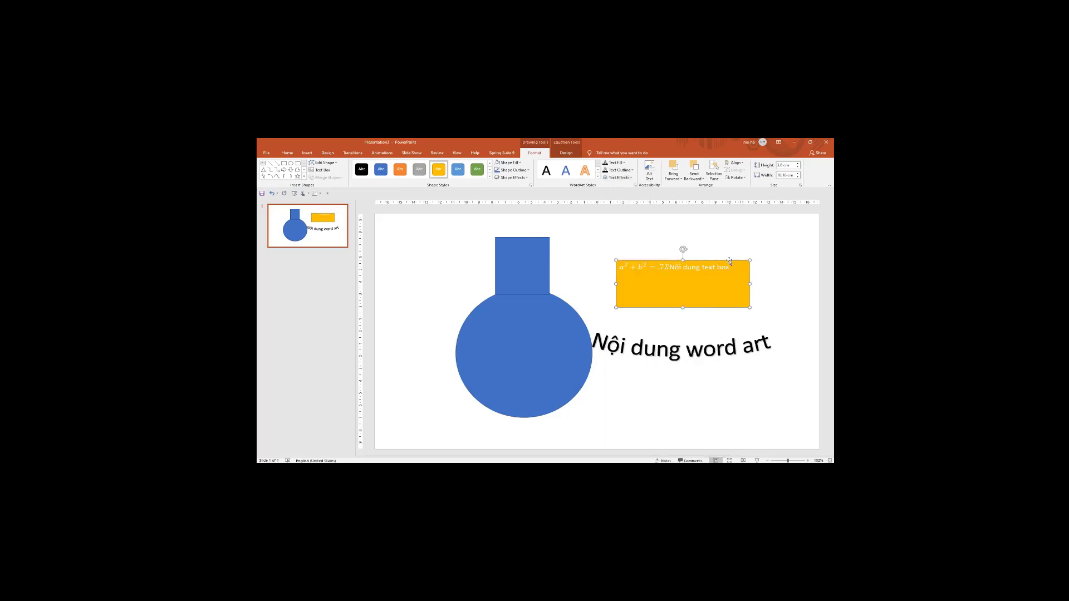
key(Delete)
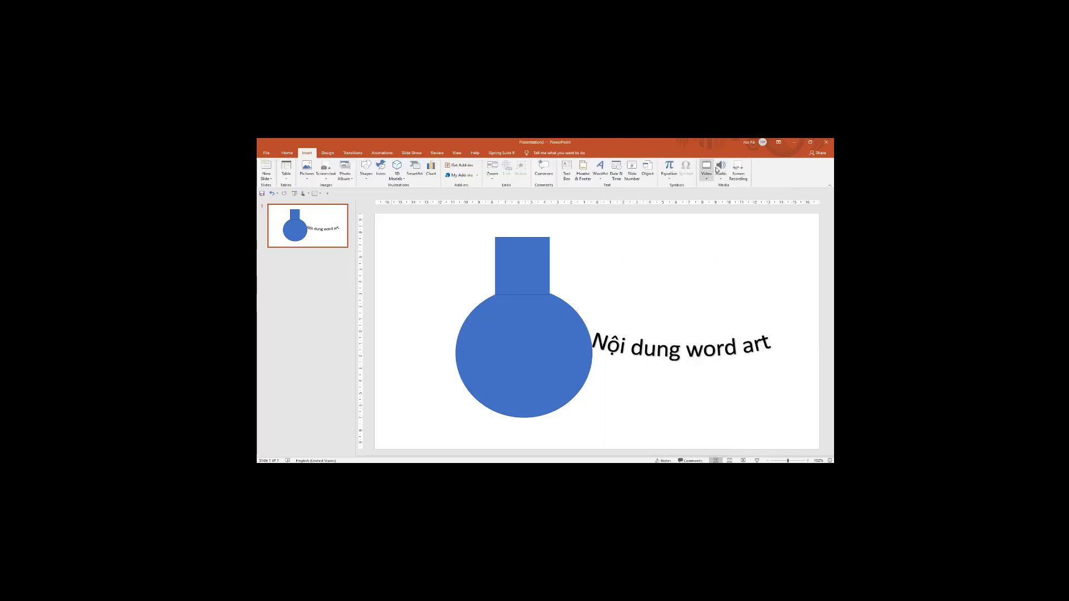
Browse the Video options and cancel a Record Audio session without adding sound.
click(707, 170)
click(707, 167)
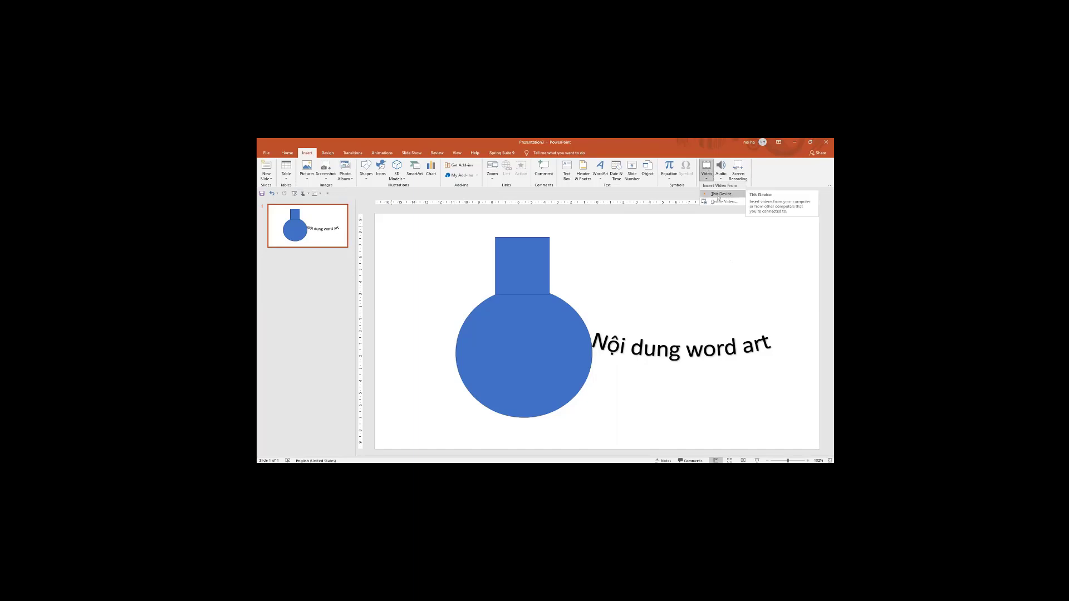
click(721, 169)
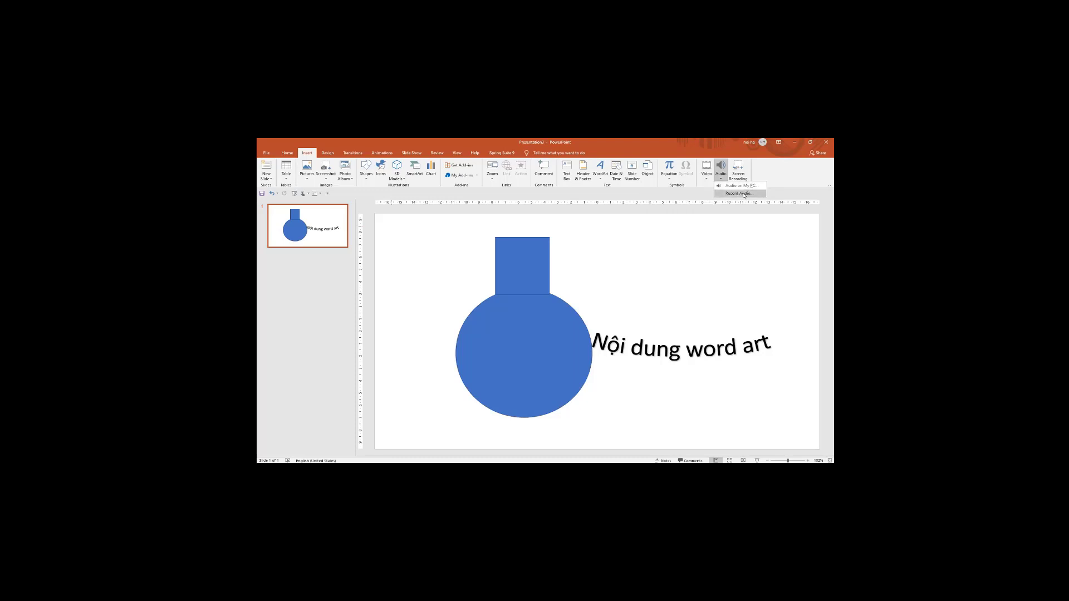
click(744, 194)
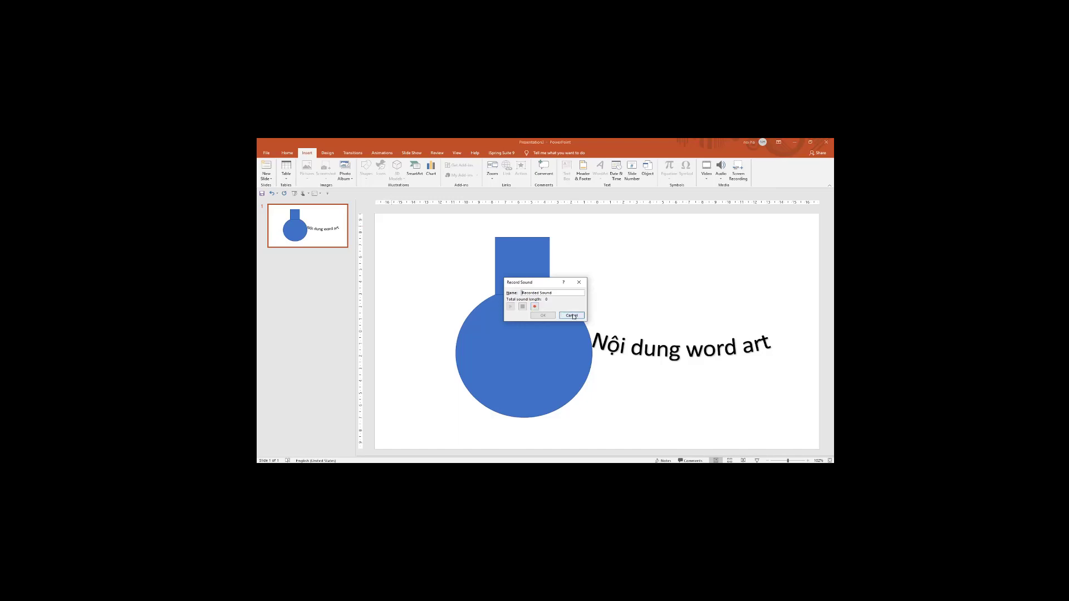
click(572, 316)
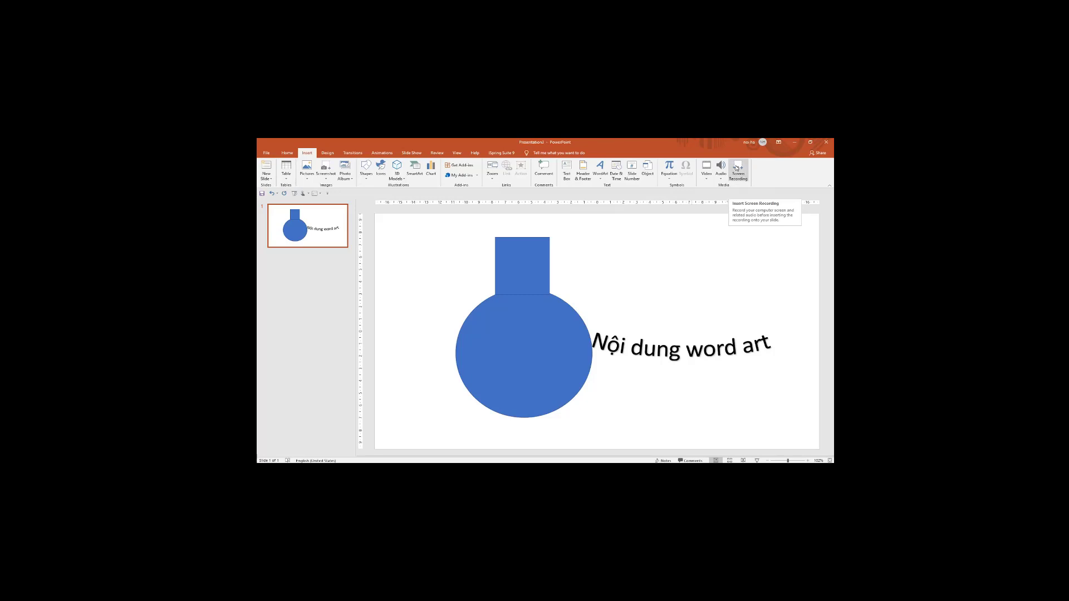
Look at the Screen Recording option, then bring up the Design tab.
click(739, 174)
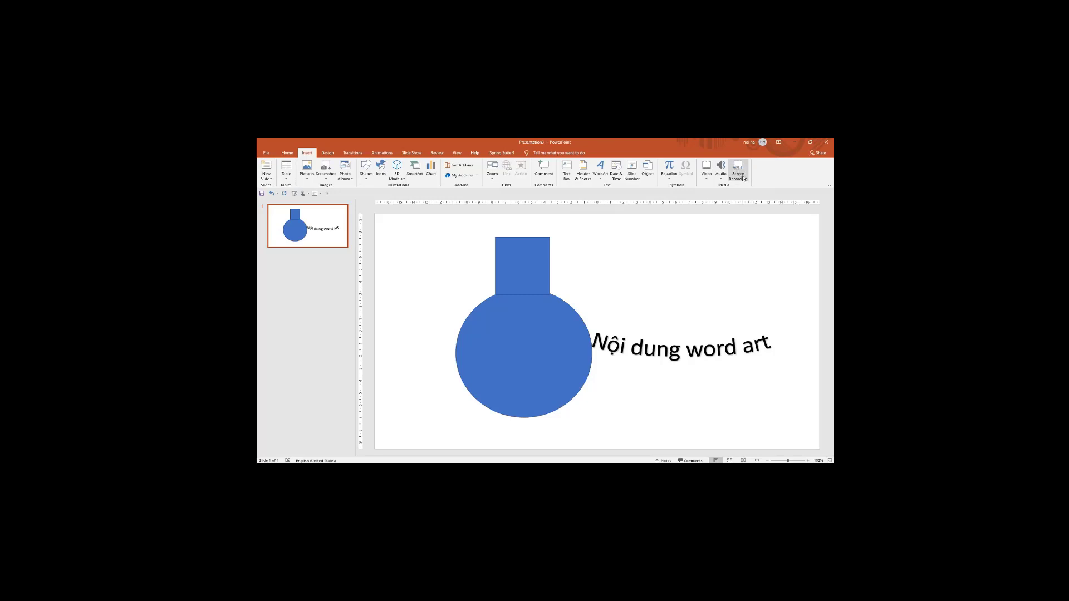
click(739, 179)
click(329, 153)
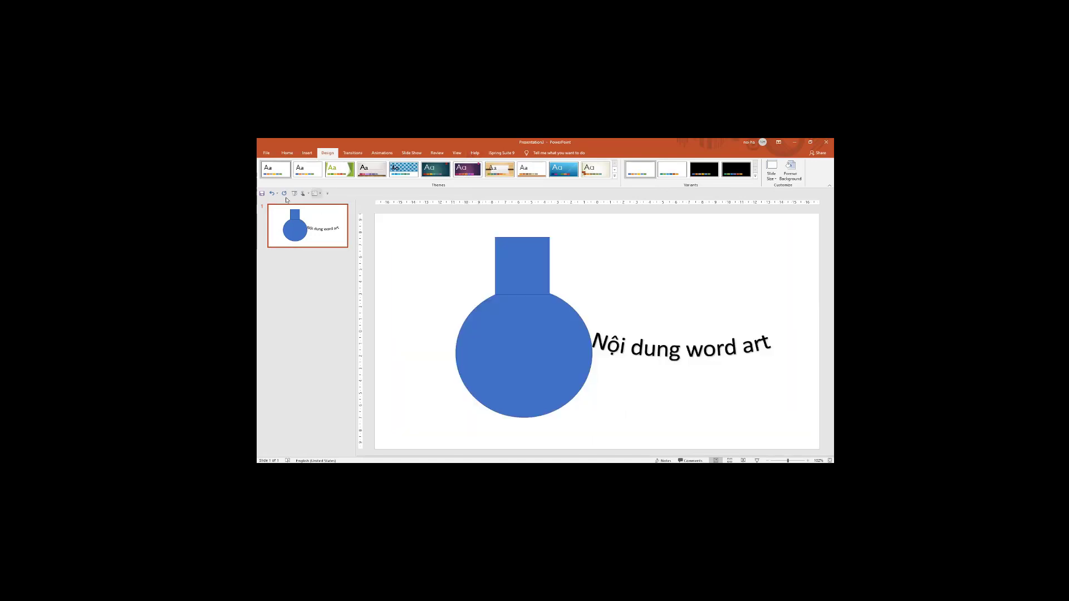
Resize the slide to 15 cm wide by 30 cm tall and maximize the content to fit.
click(307, 153)
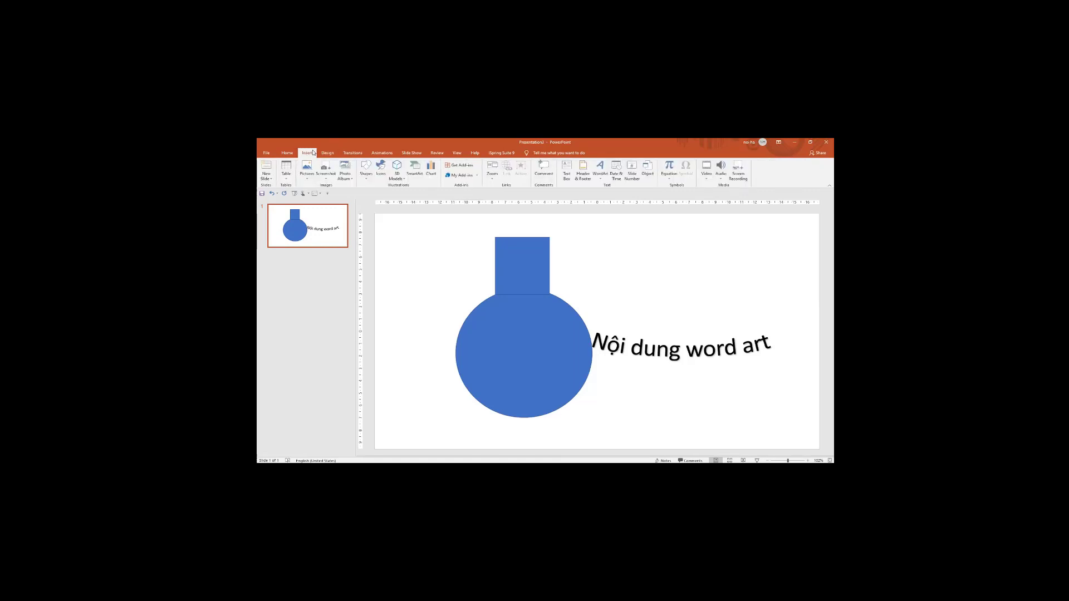
click(329, 153)
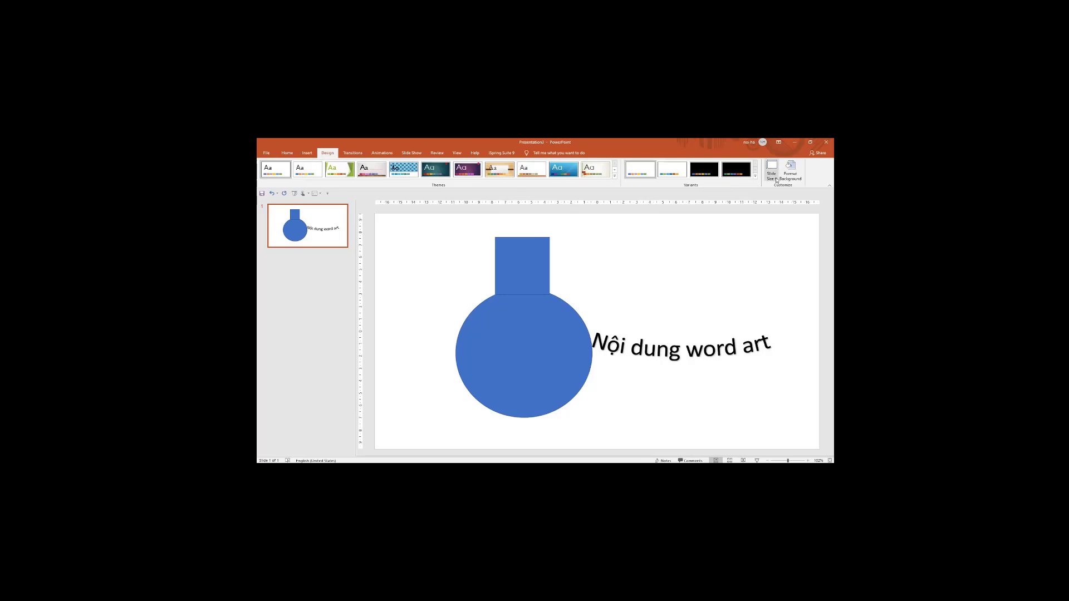
click(776, 180)
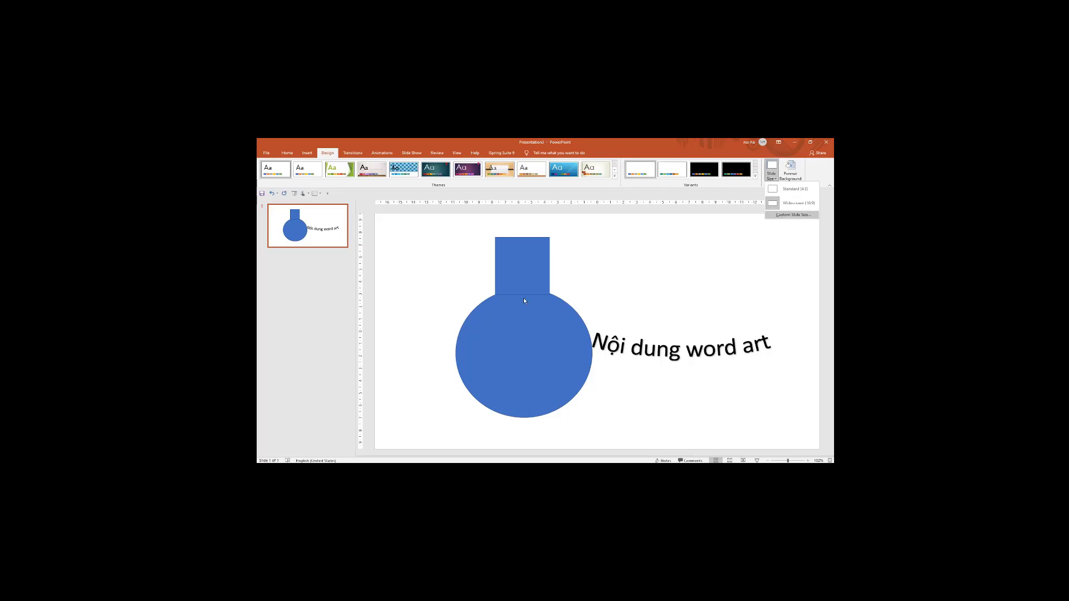
key(Return)
key(Escape)
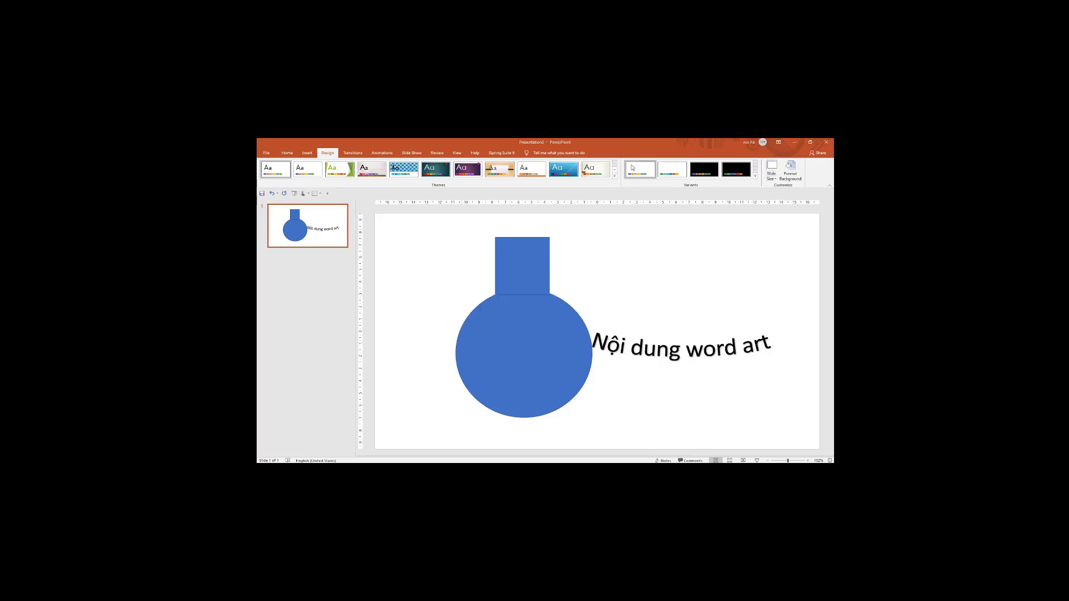
click(773, 177)
click(791, 233)
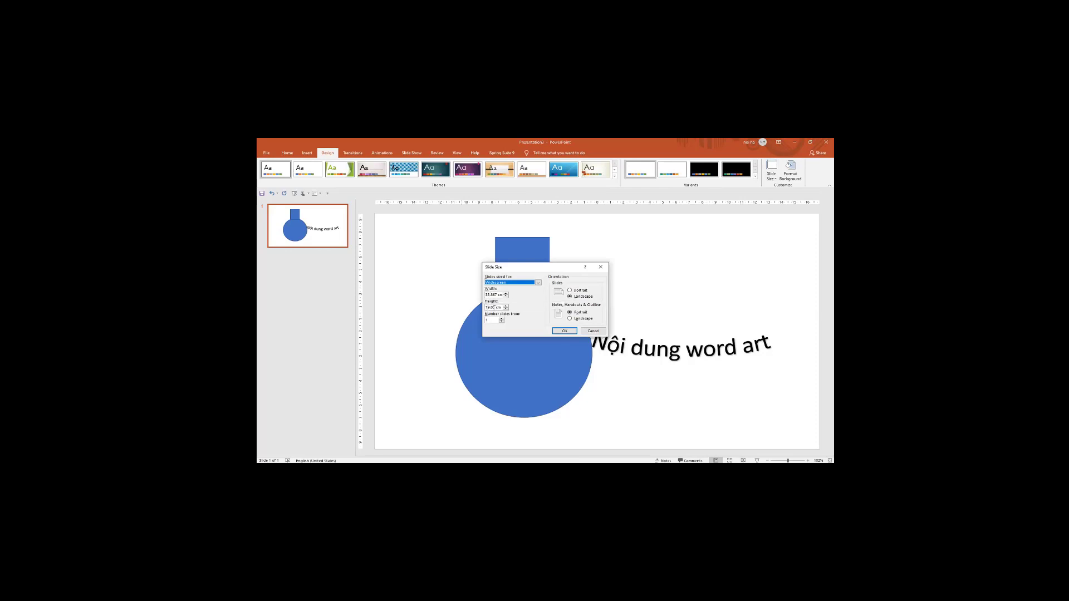
drag(495, 307, 478, 307)
text(30cm)
drag(497, 294, 479, 294)
text(15)
key(Tab)
key(Return)
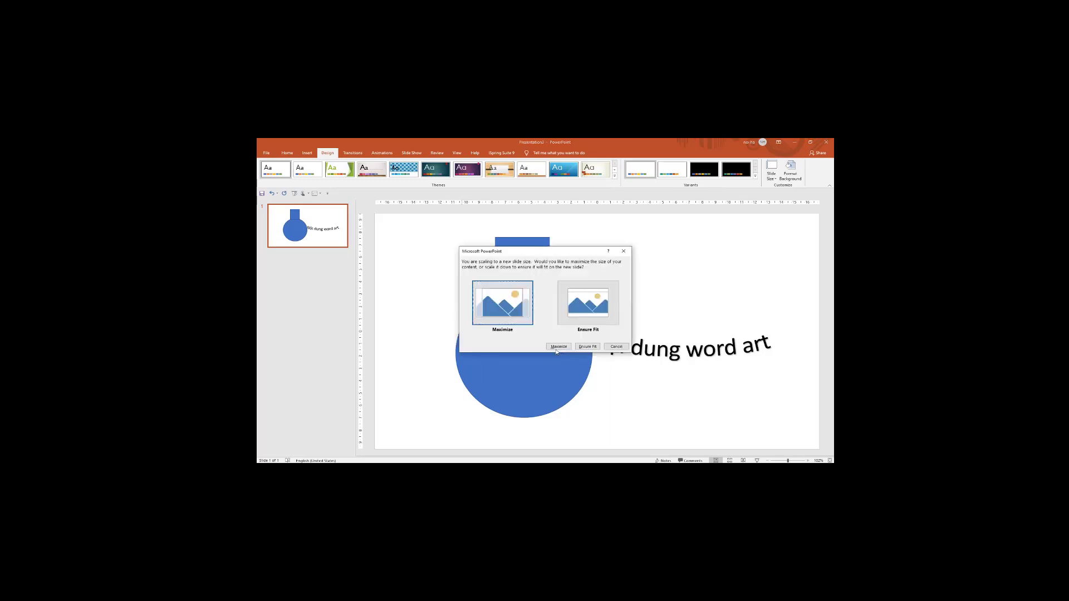
click(530, 322)
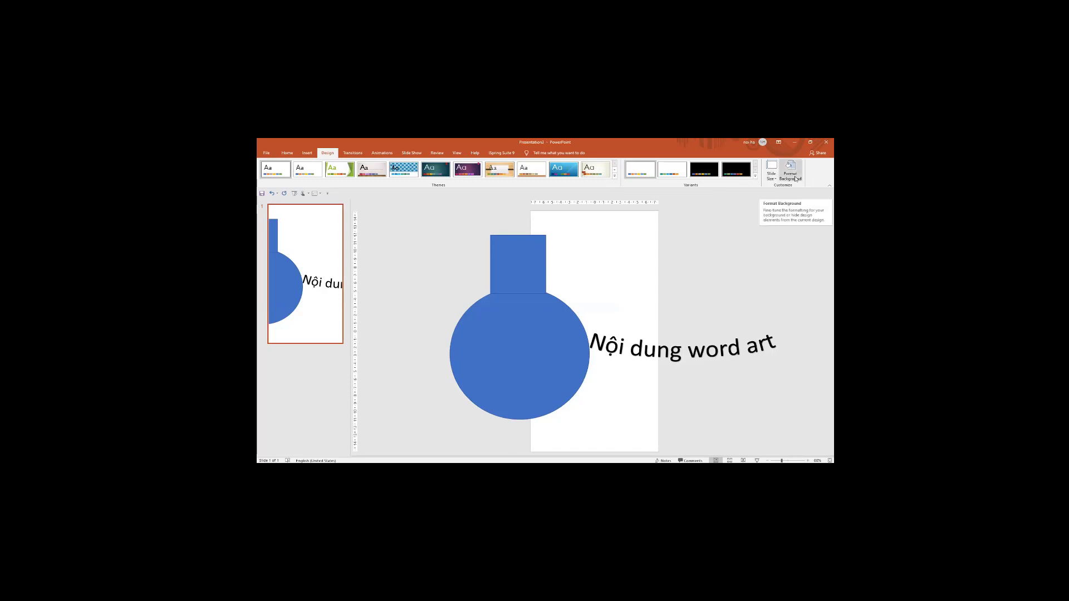
Give the slide a solid light green background and drag the blue shape group onto it.
click(791, 172)
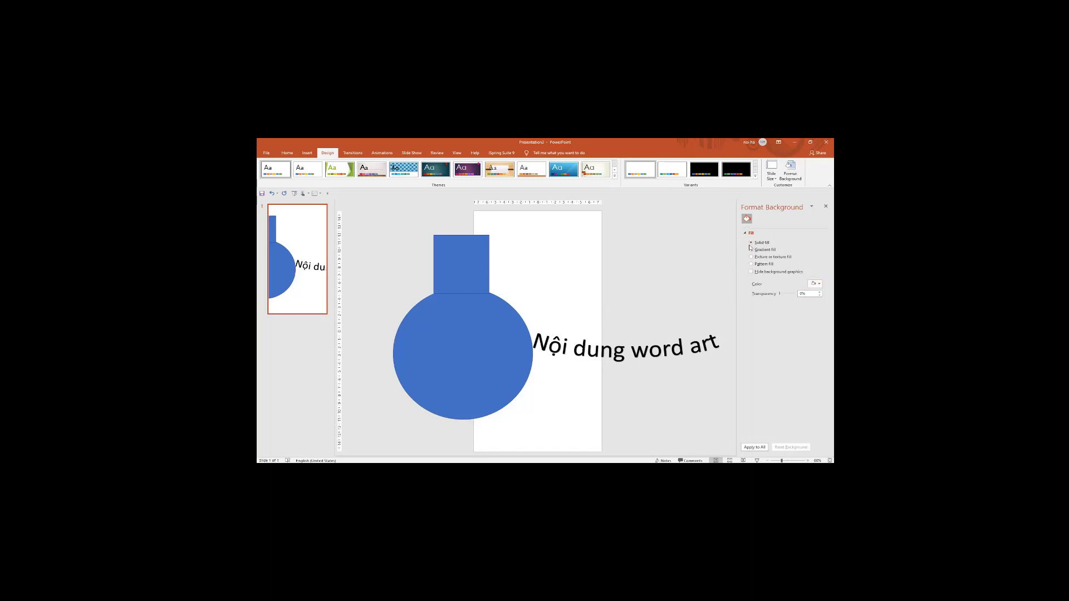
click(816, 284)
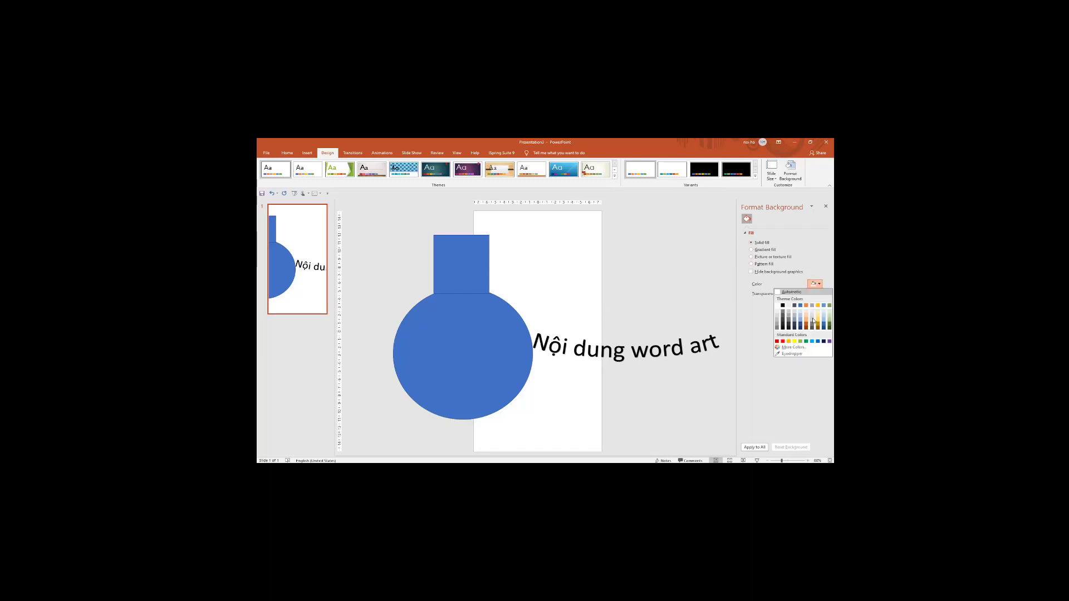
click(794, 341)
click(820, 284)
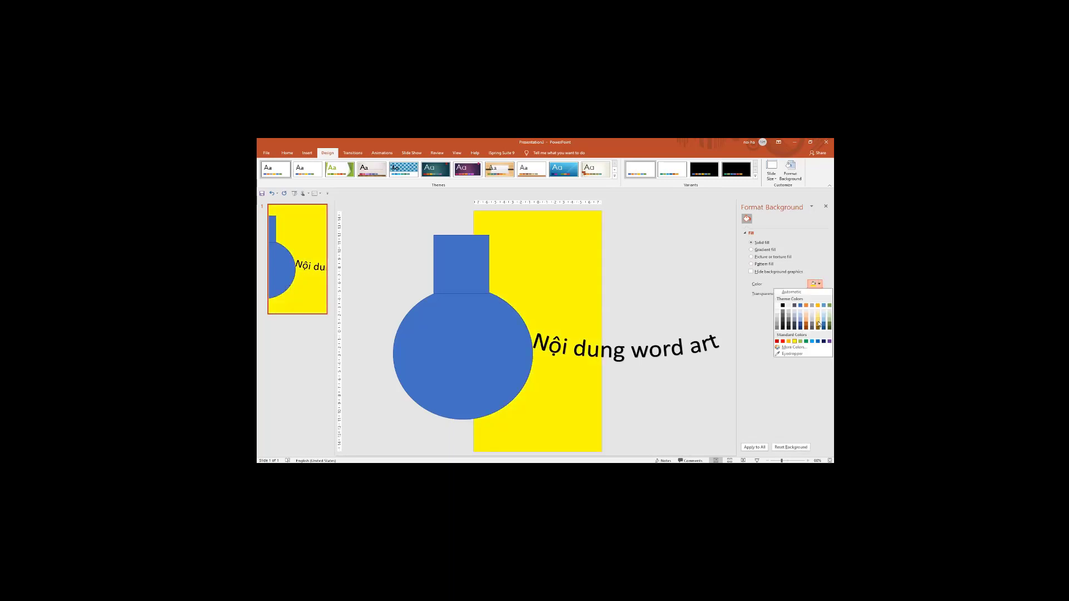
click(817, 322)
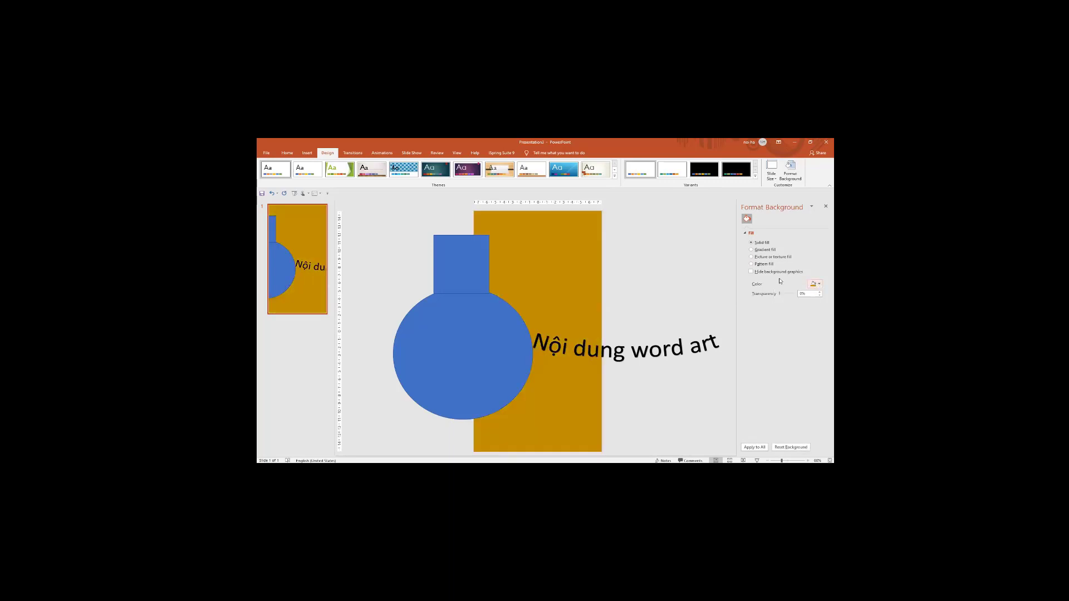
click(819, 285)
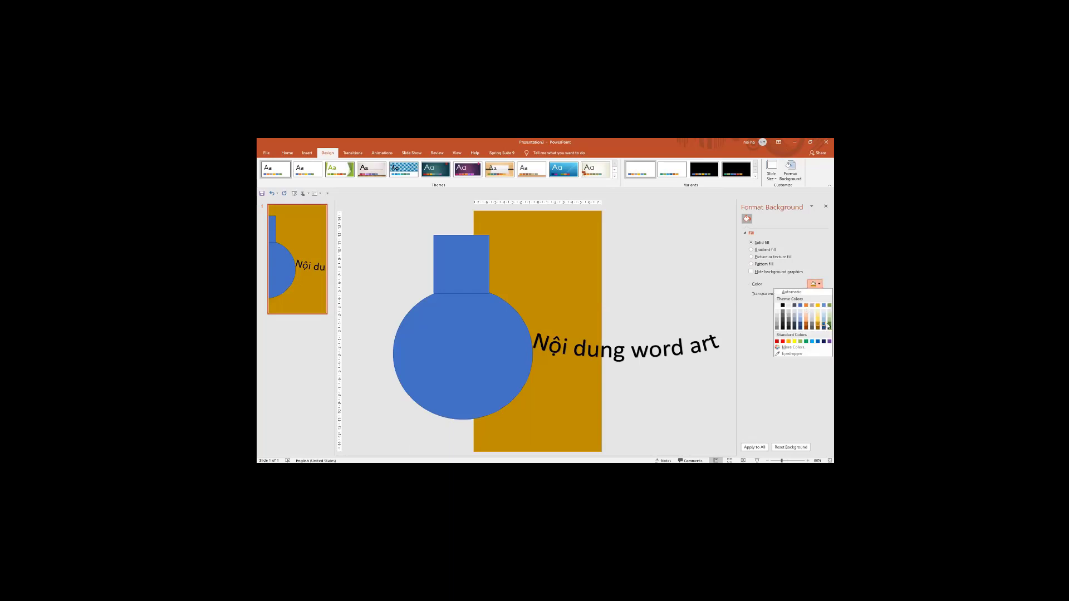
click(829, 320)
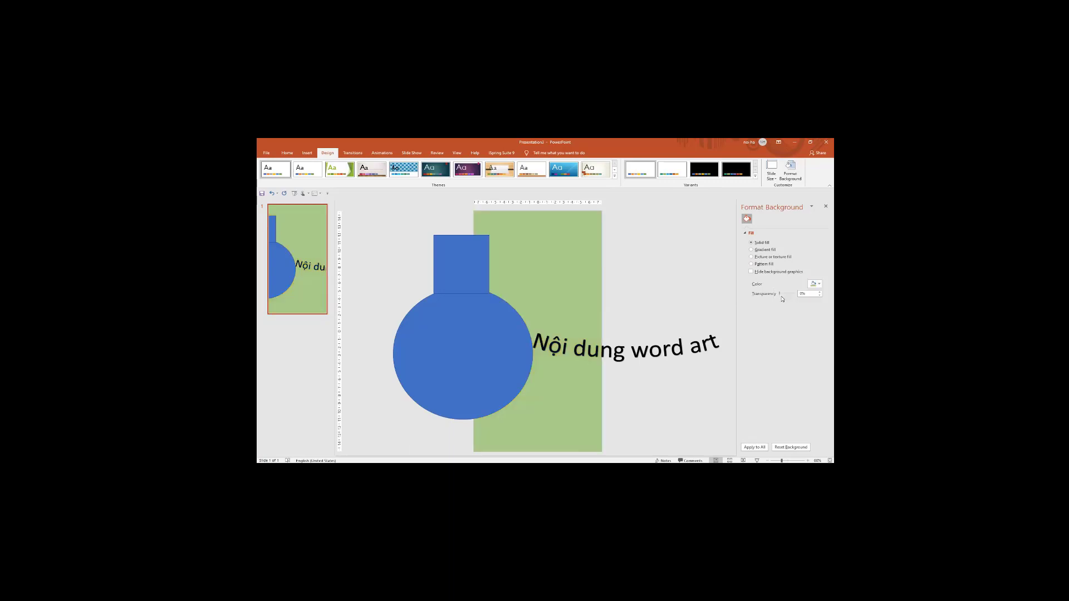
drag(494, 323, 566, 307)
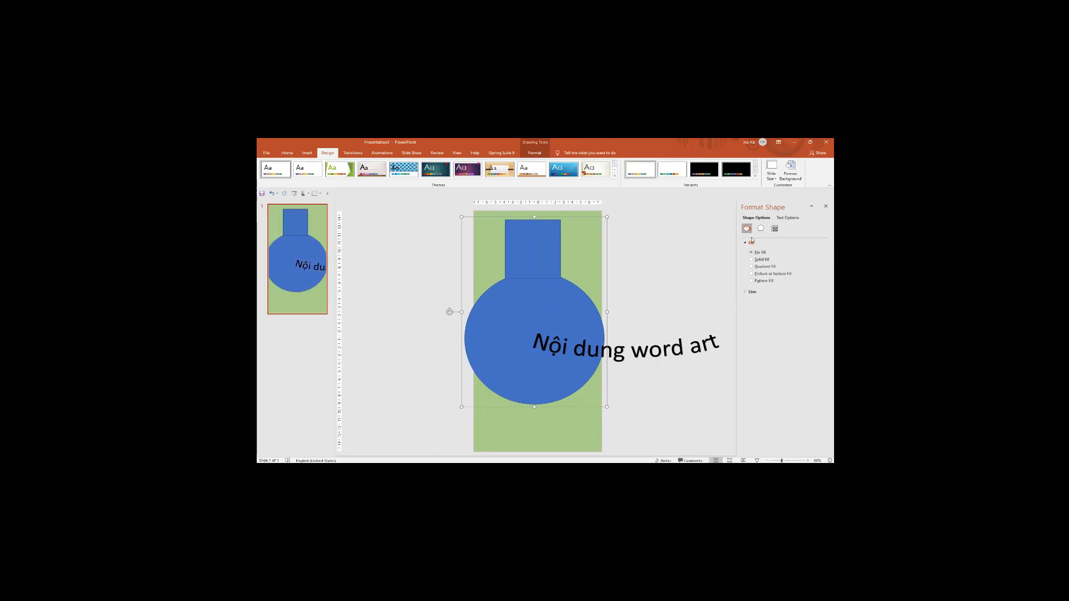
Make the blue circle's fill 67% transparent.
click(750, 291)
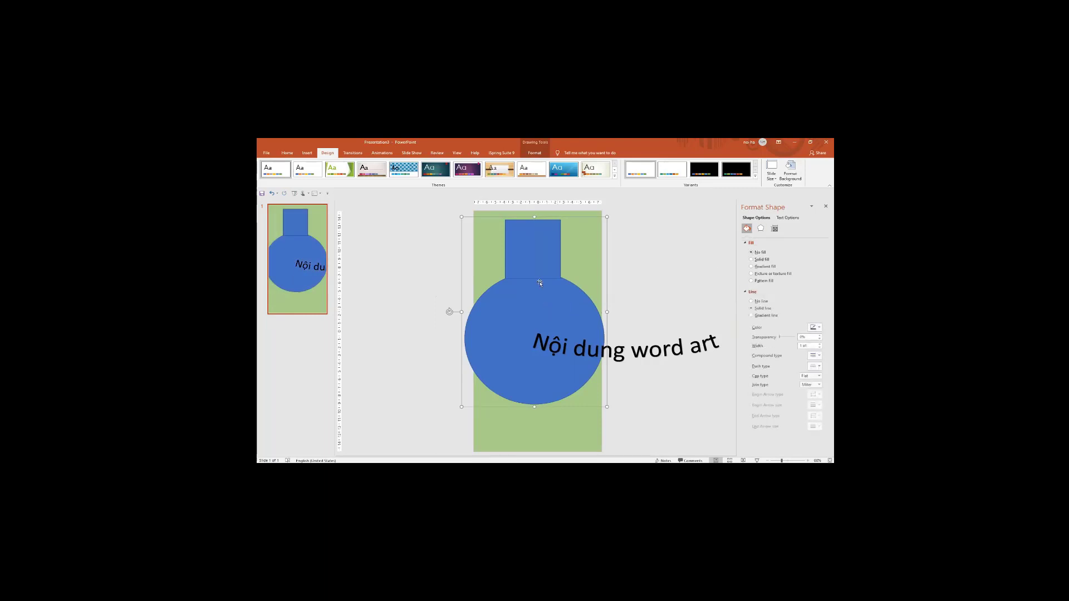
click(539, 282)
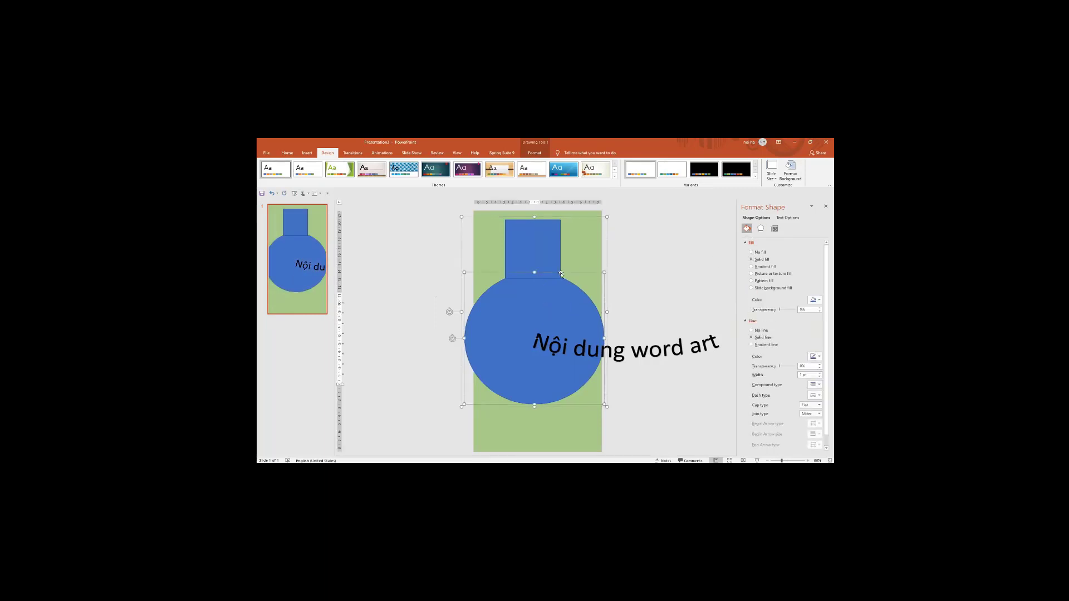
click(616, 270)
click(550, 252)
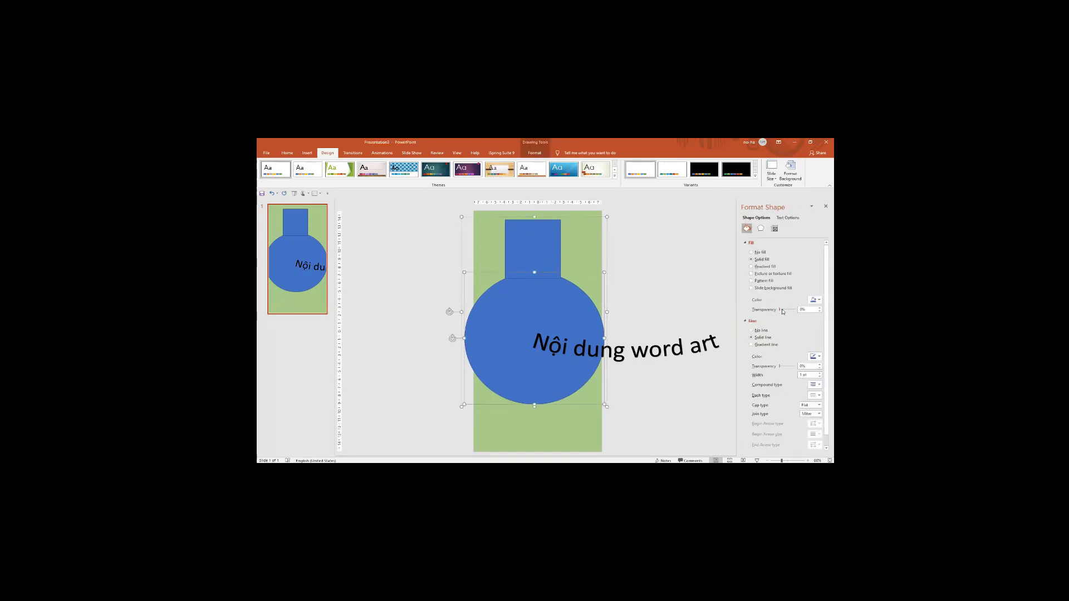
drag(780, 310, 790, 311)
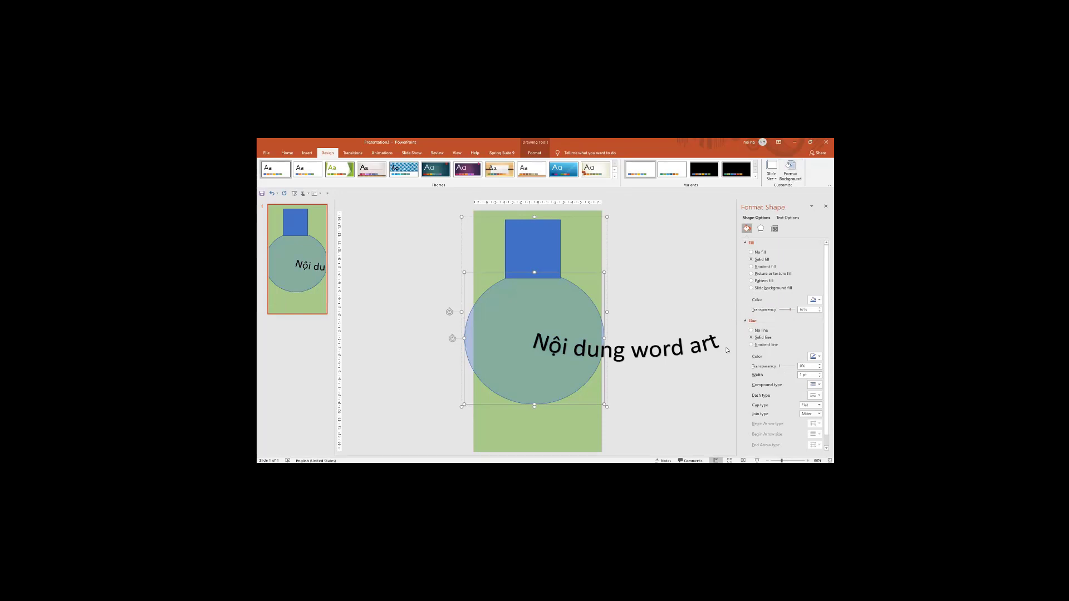
Fill the top rectangle with red at 52% transparency.
click(542, 240)
click(815, 300)
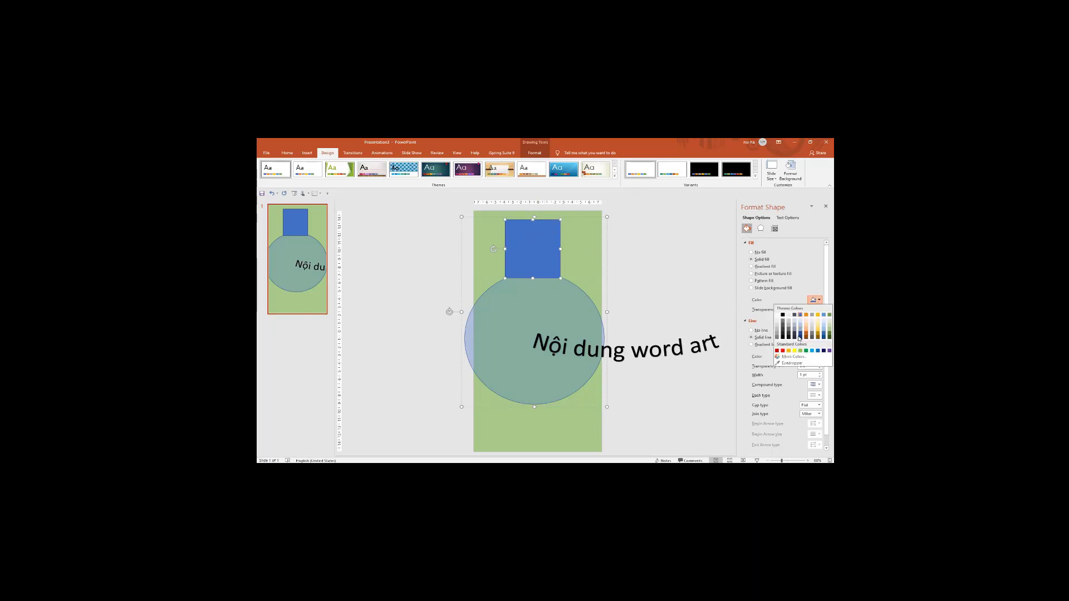
click(783, 351)
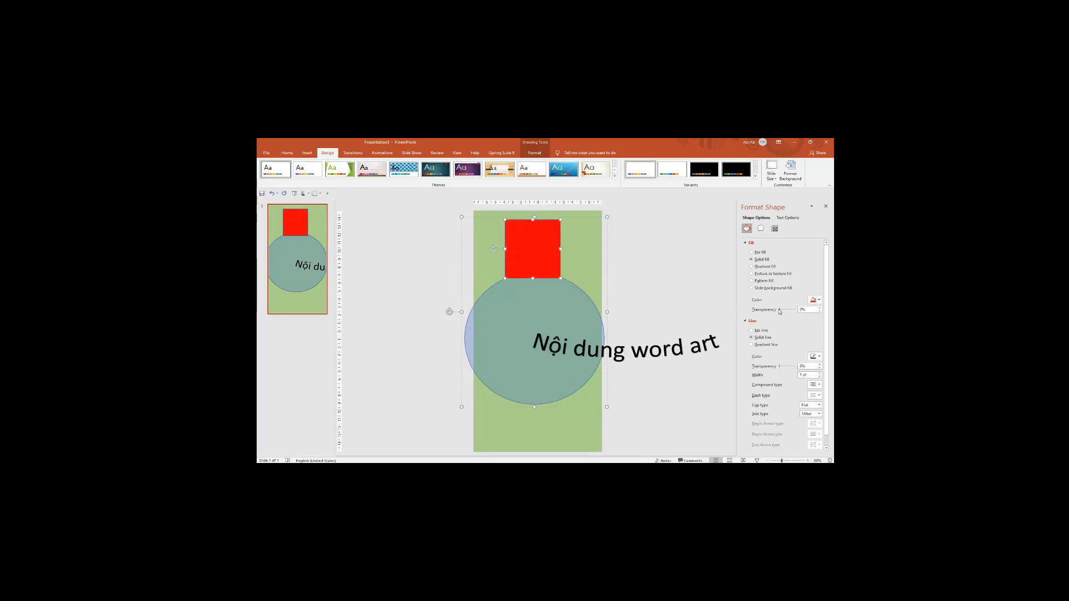
drag(779, 309, 787, 309)
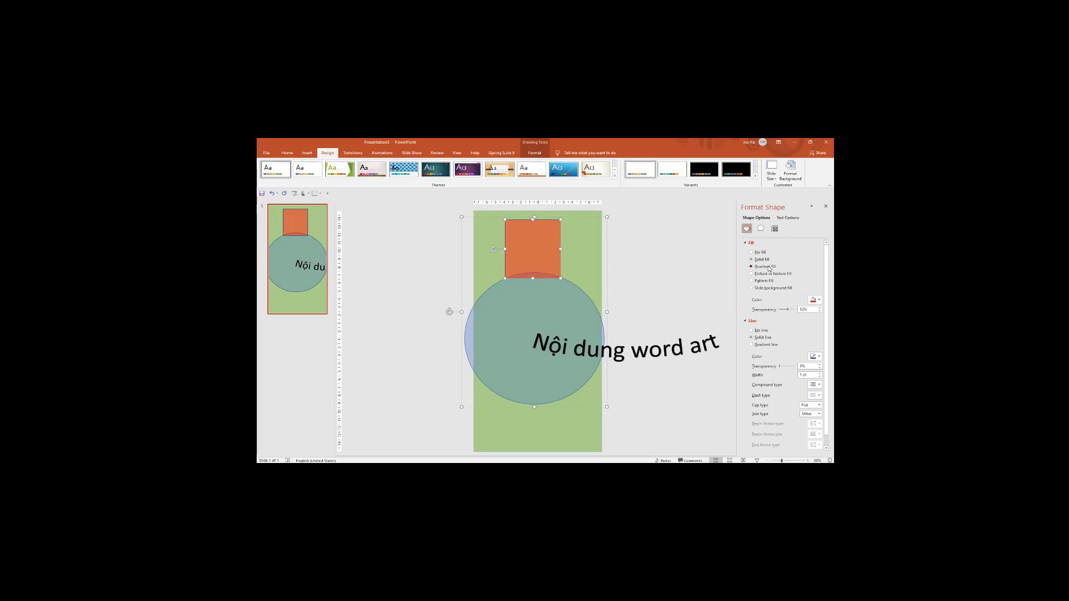
Apply a wood-grain texture fill to the neck rectangle and begin inserting a fill picture.
click(770, 267)
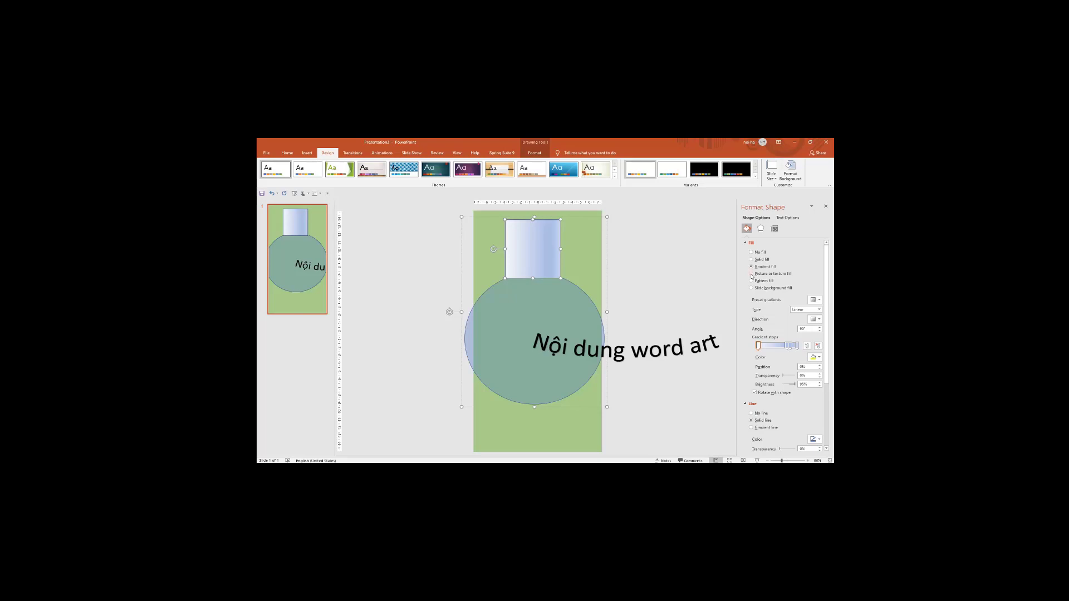
click(752, 274)
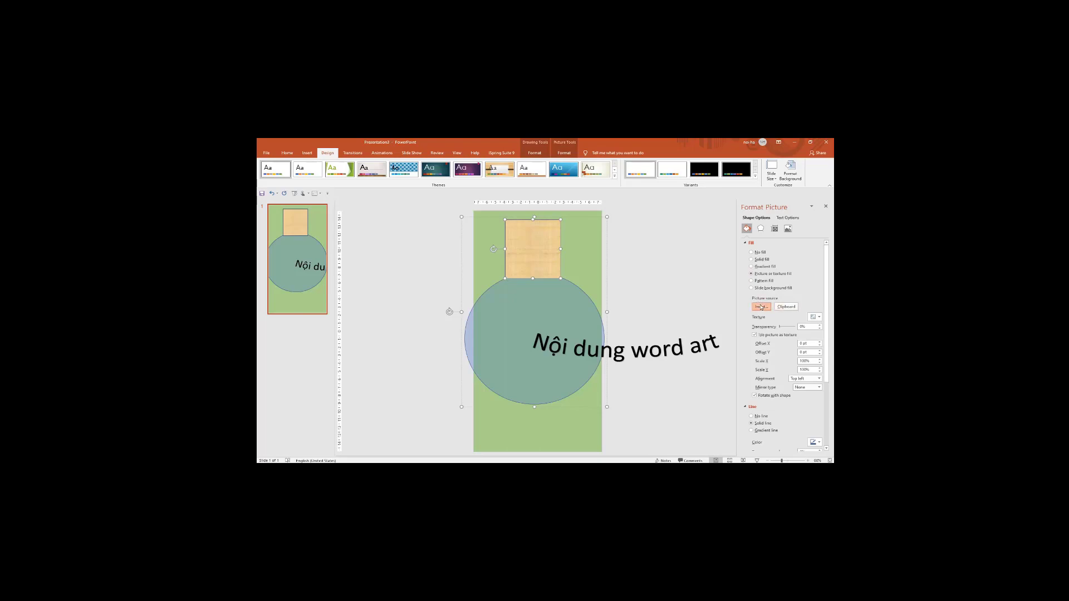
click(761, 307)
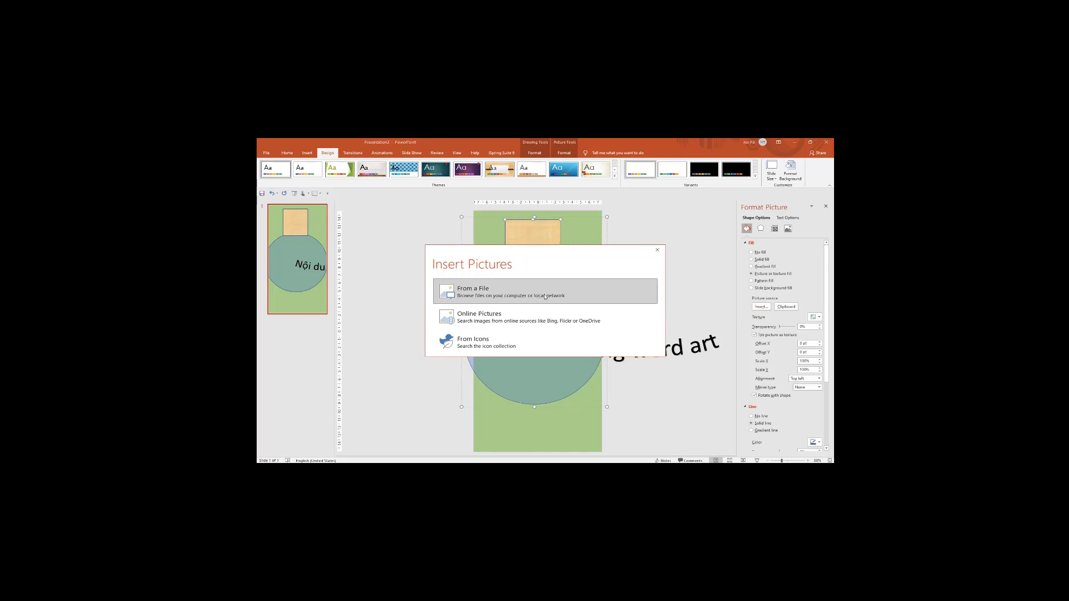
Use an online fill picture and move the collage picture up to the slide's top.
click(550, 321)
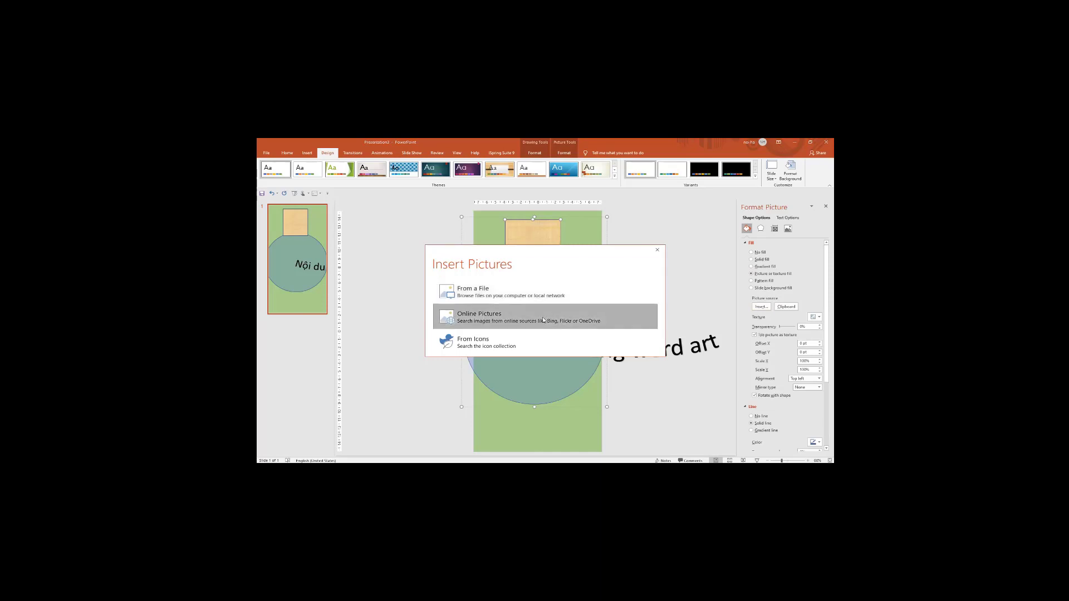
click(354, 153)
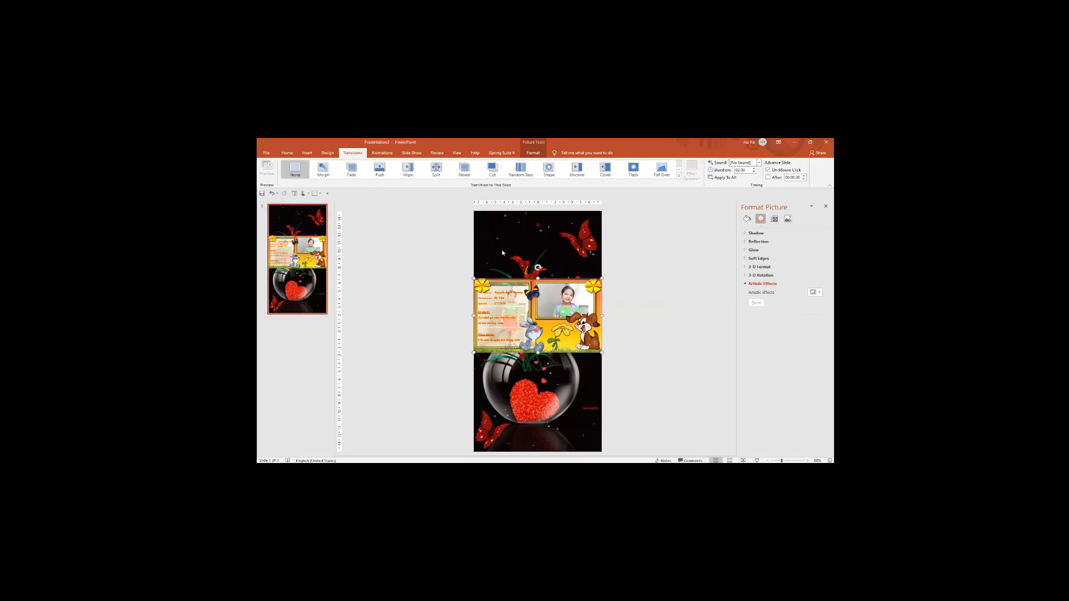
click(373, 154)
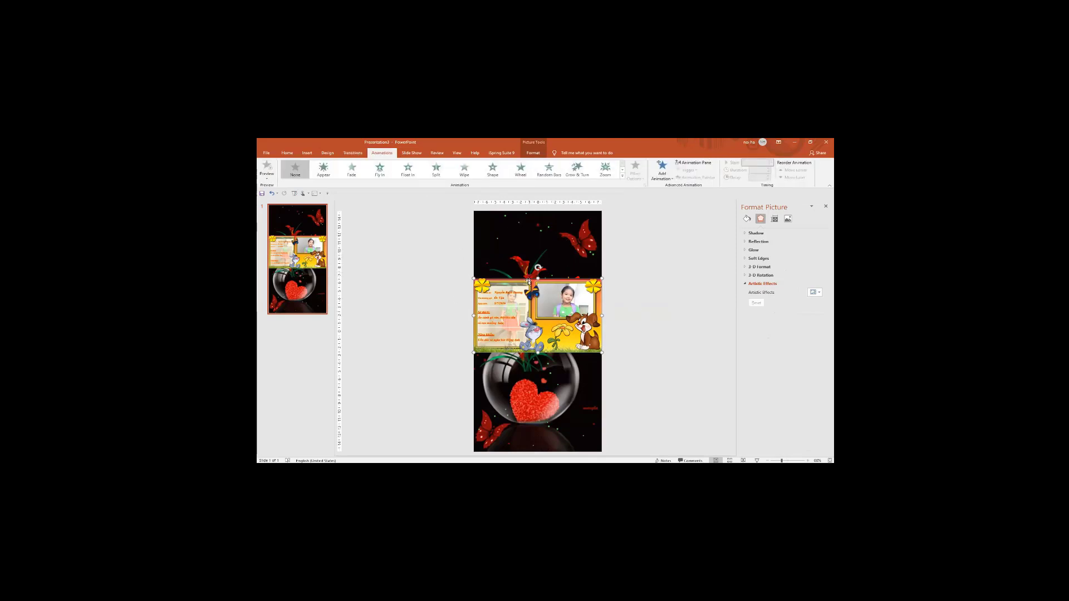
drag(554, 315, 554, 279)
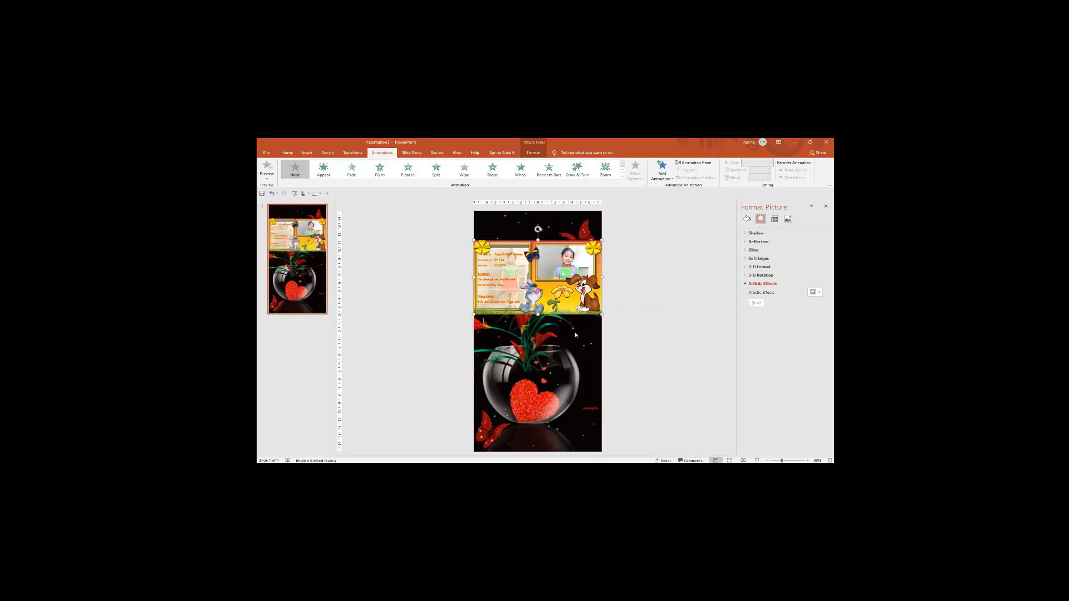
click(496, 229)
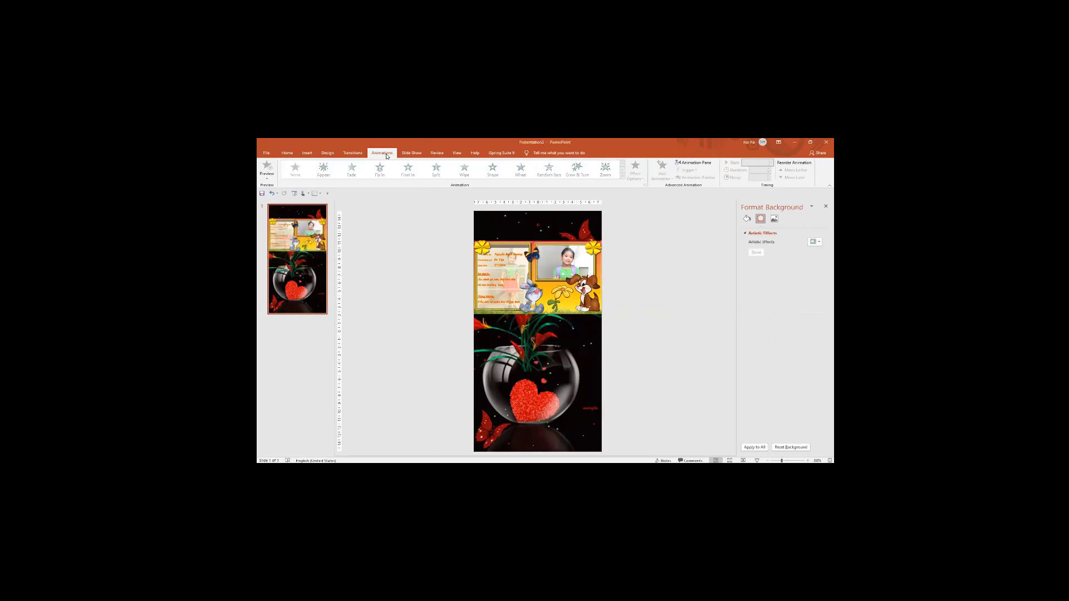
drag(564, 290, 564, 269)
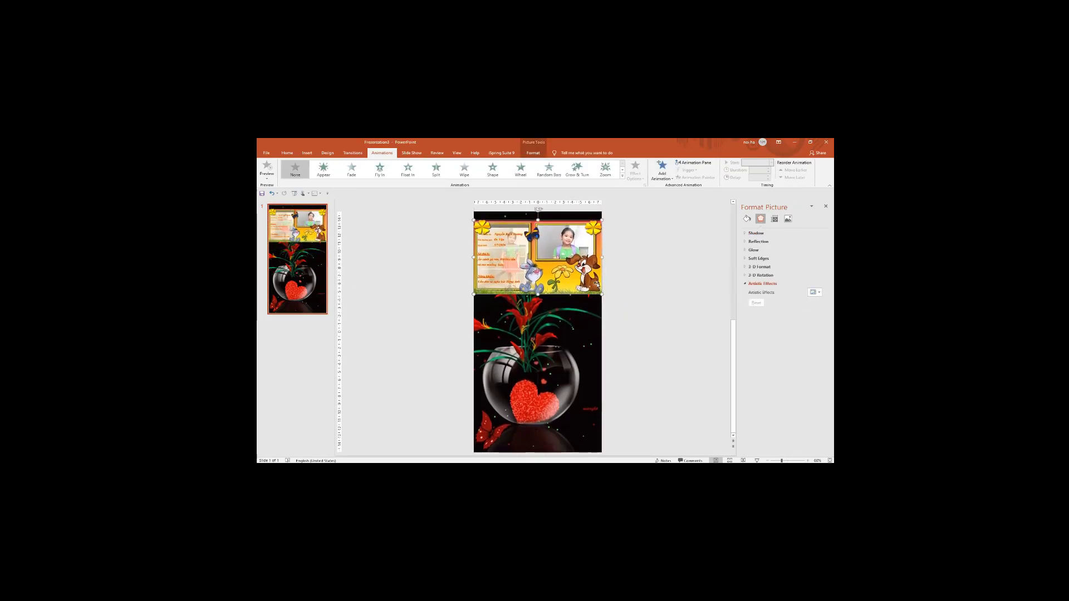
Add a blank second slide after slide 1.
click(352, 153)
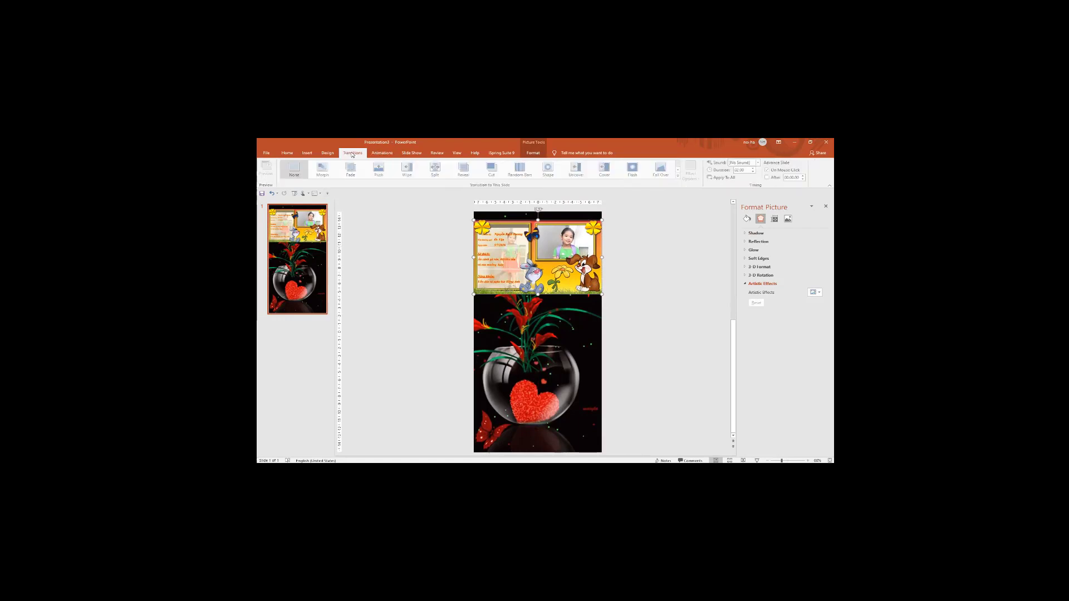
click(382, 153)
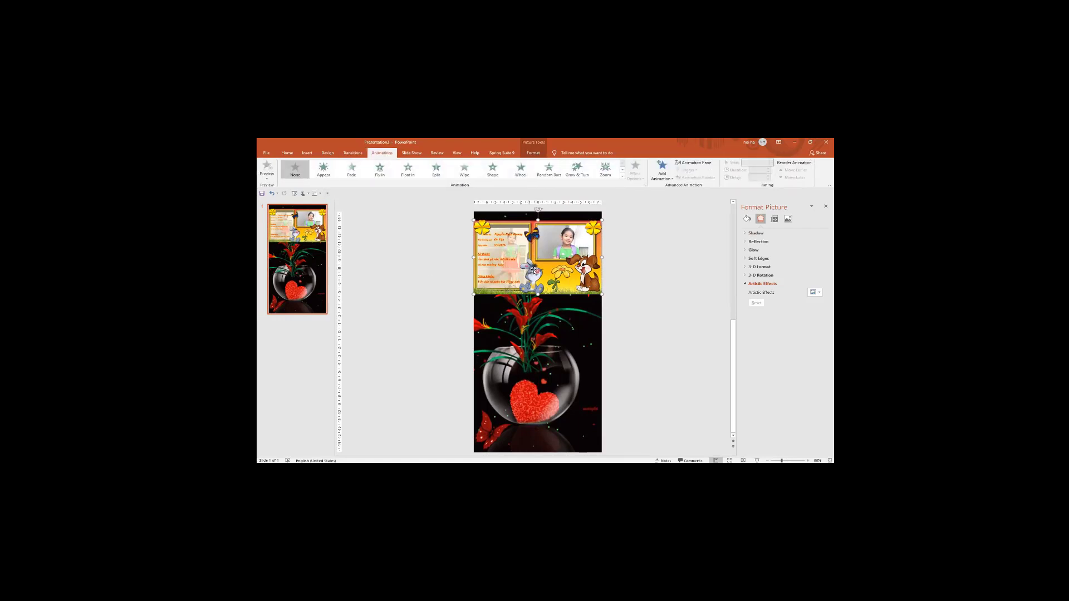
click(299, 269)
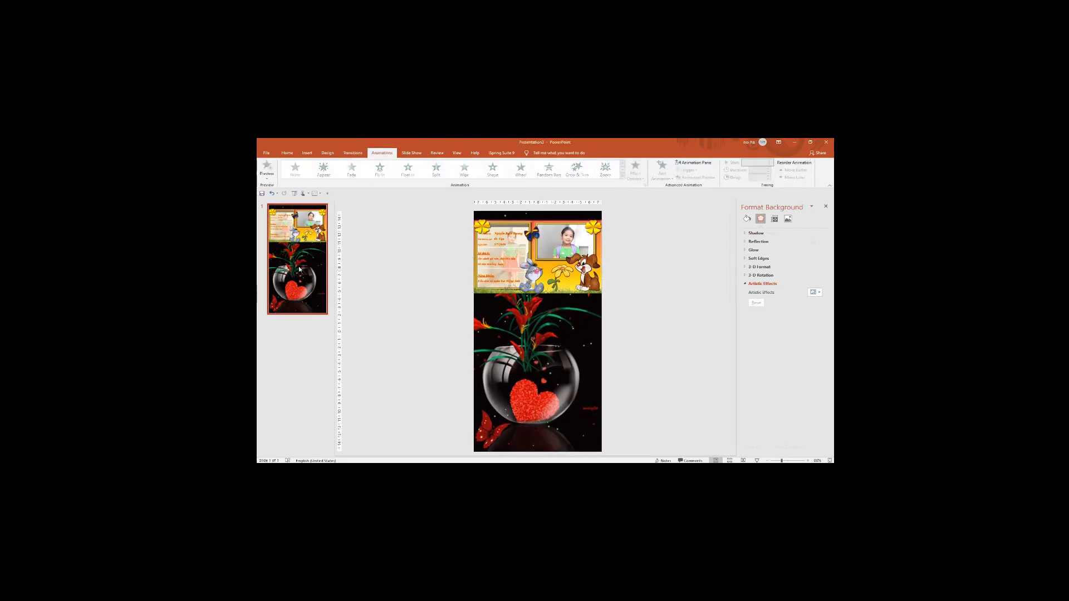
key(Return)
click(305, 301)
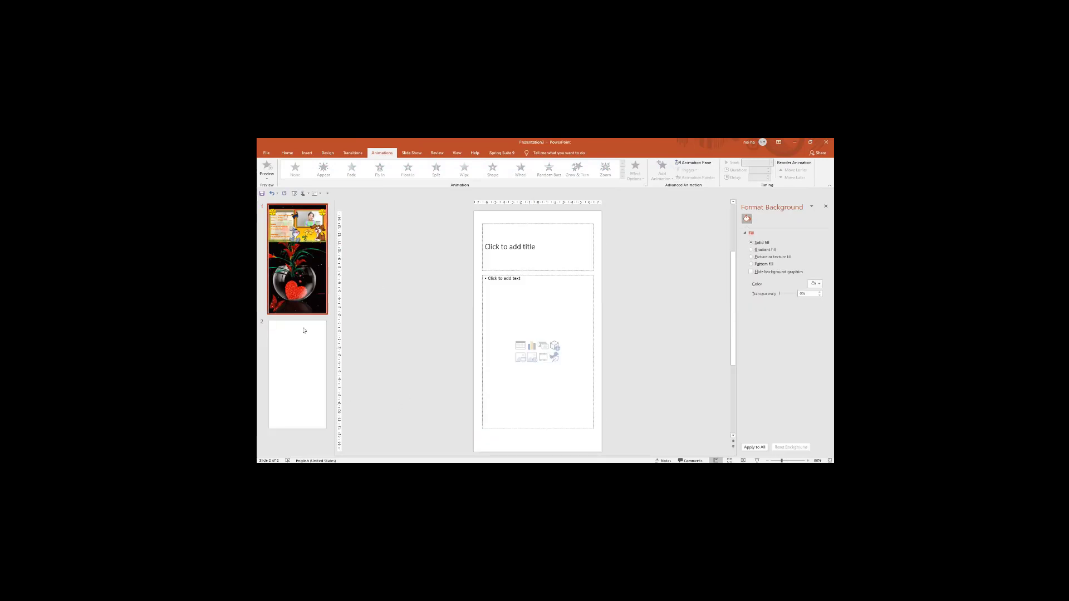
Select blank slide 2 and try the Reveal and Random Bars transitions on it.
click(302, 291)
click(354, 154)
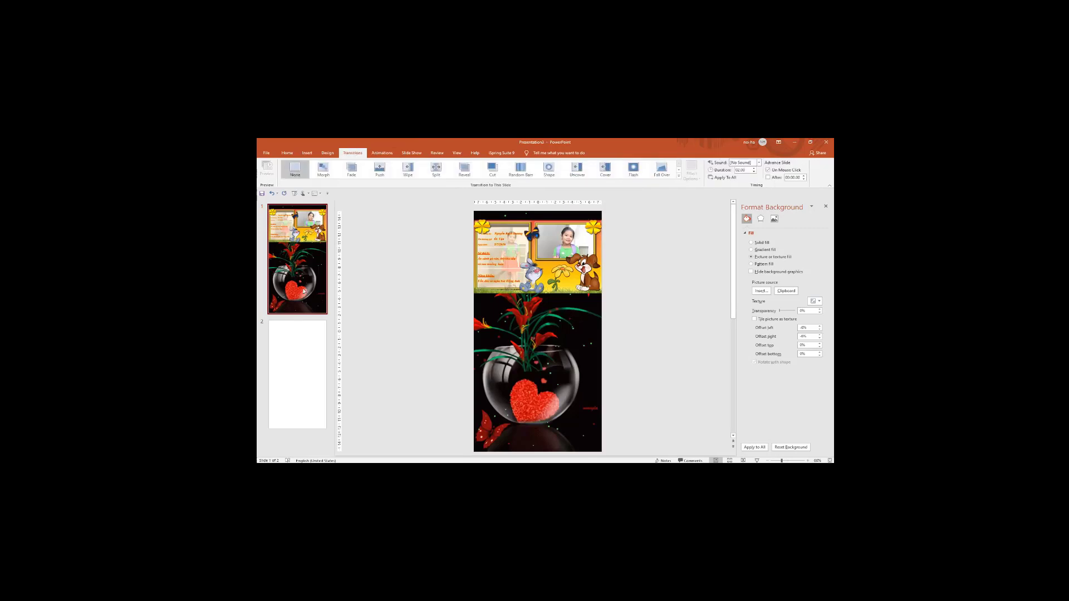
click(288, 366)
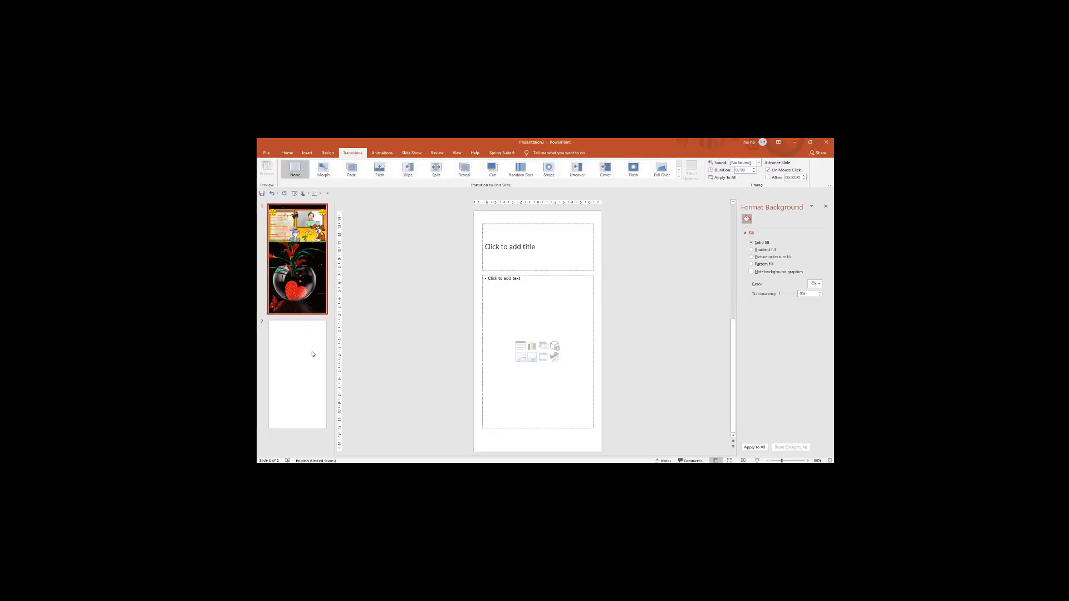
click(304, 336)
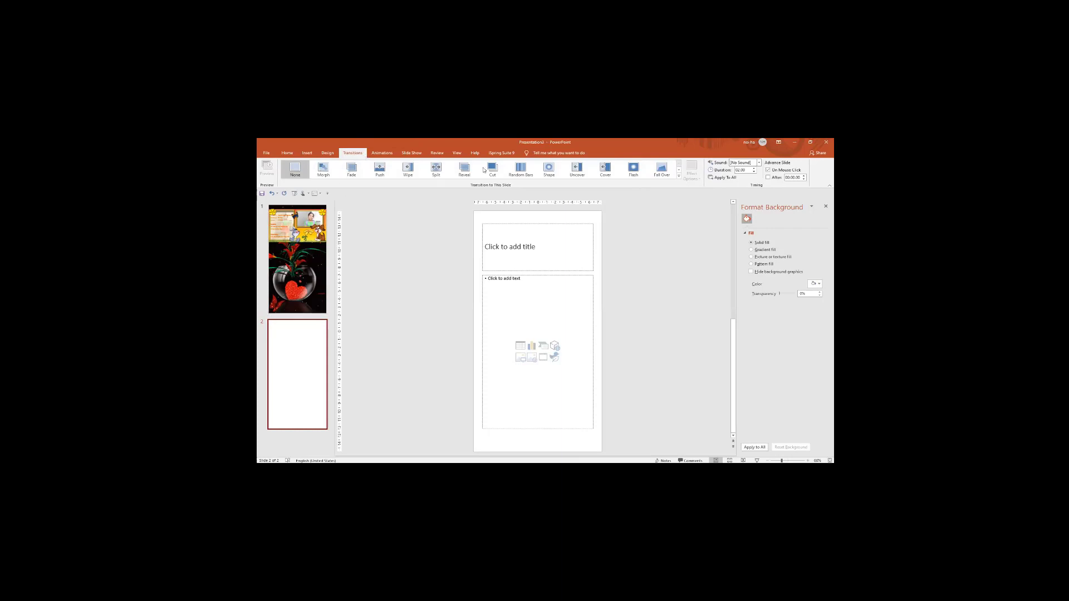
click(466, 170)
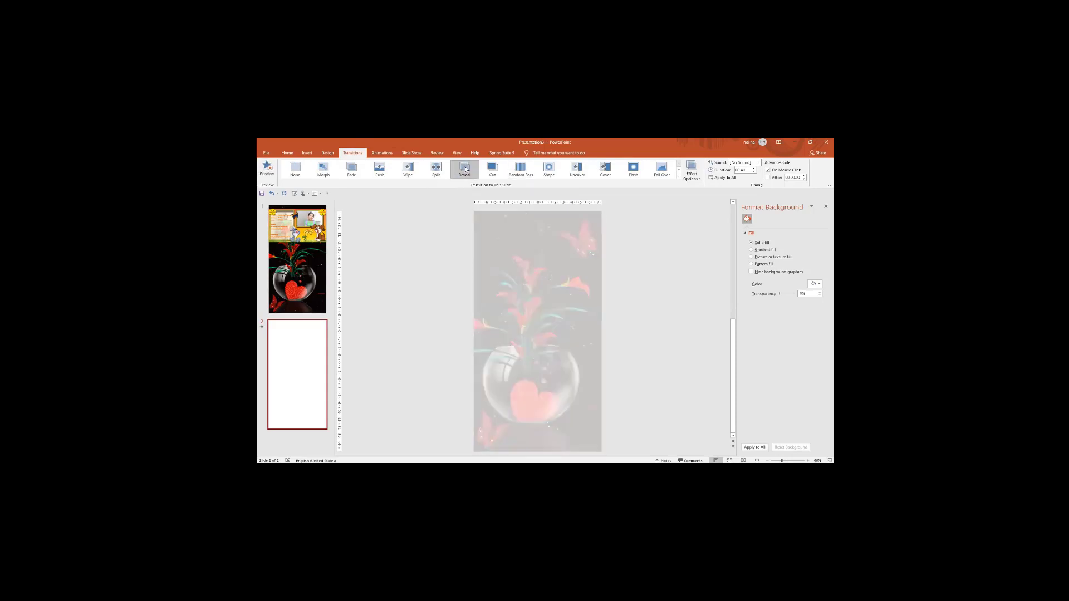
click(520, 170)
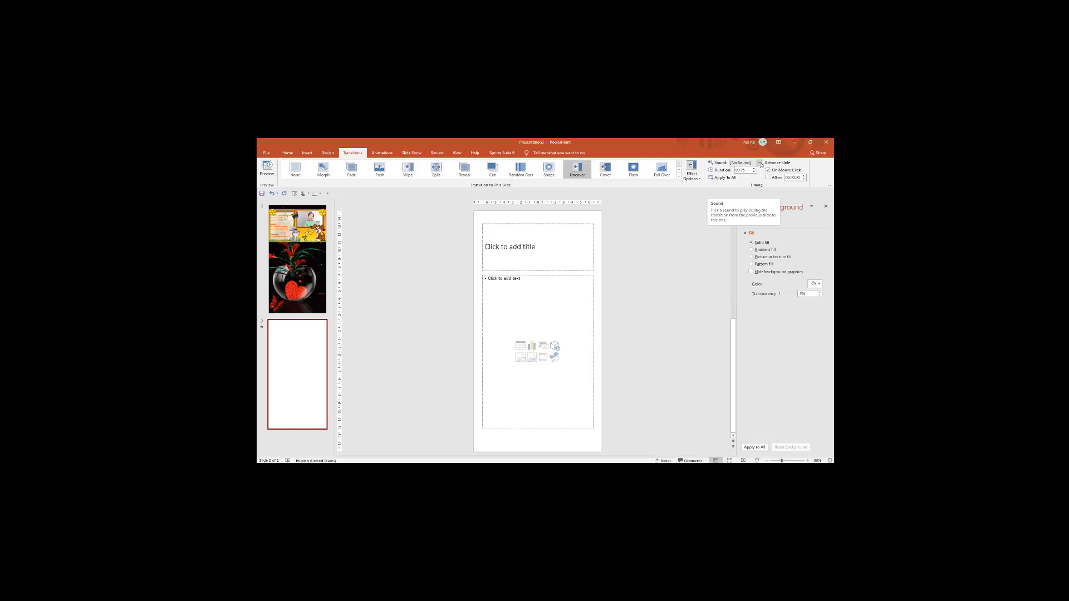
click(759, 163)
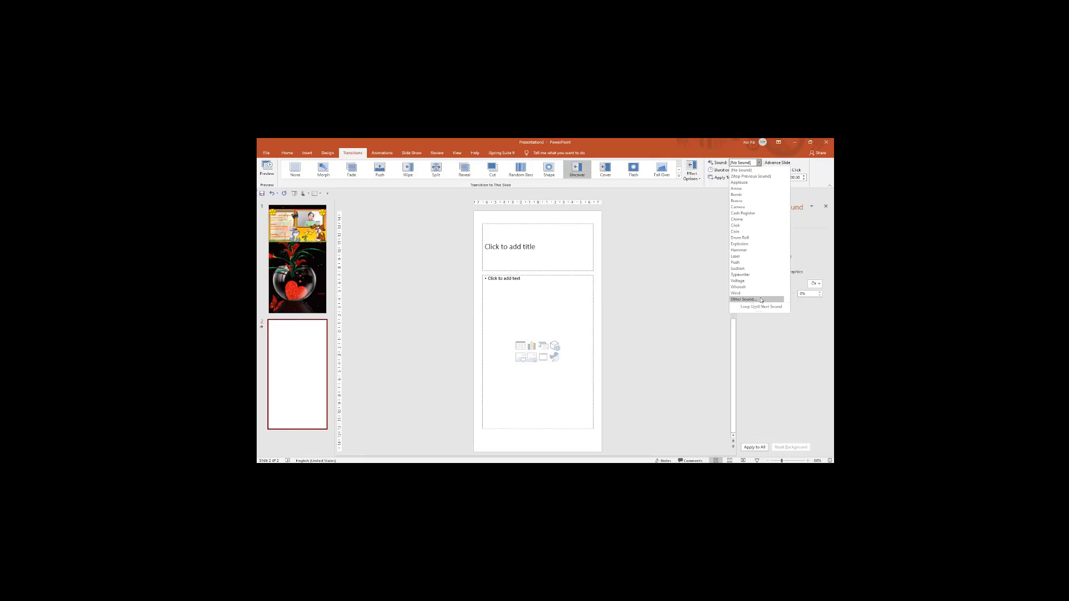
click(754, 300)
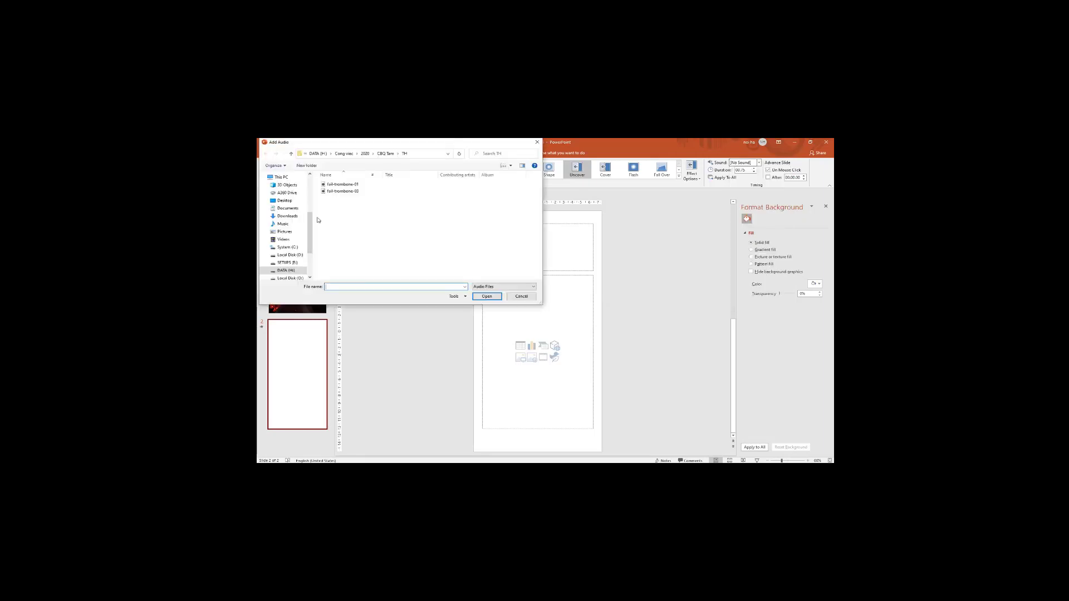
click(342, 185)
click(343, 191)
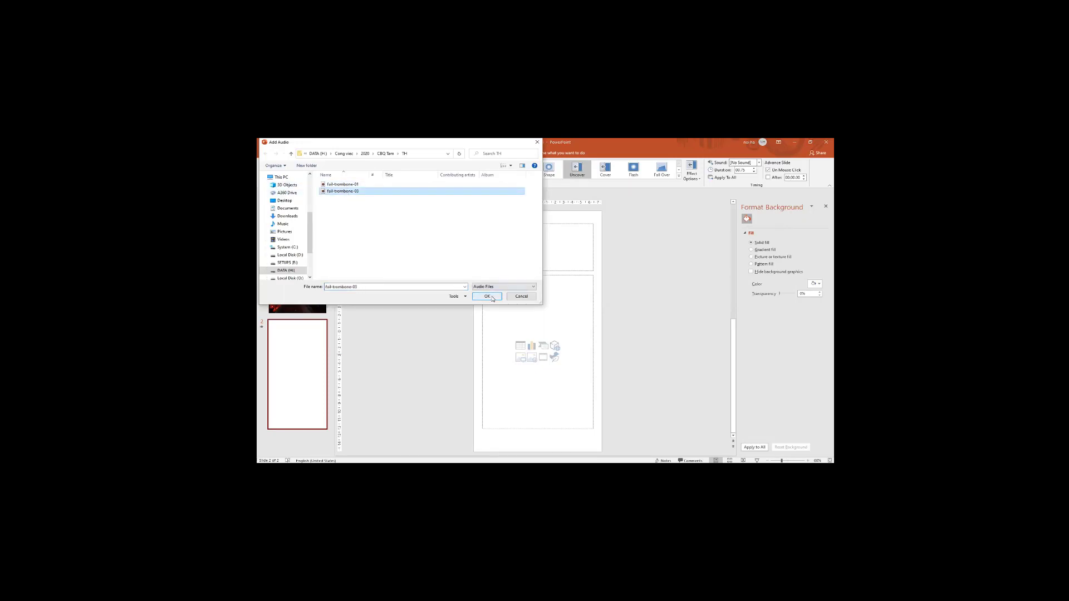
click(520, 298)
key(Escape)
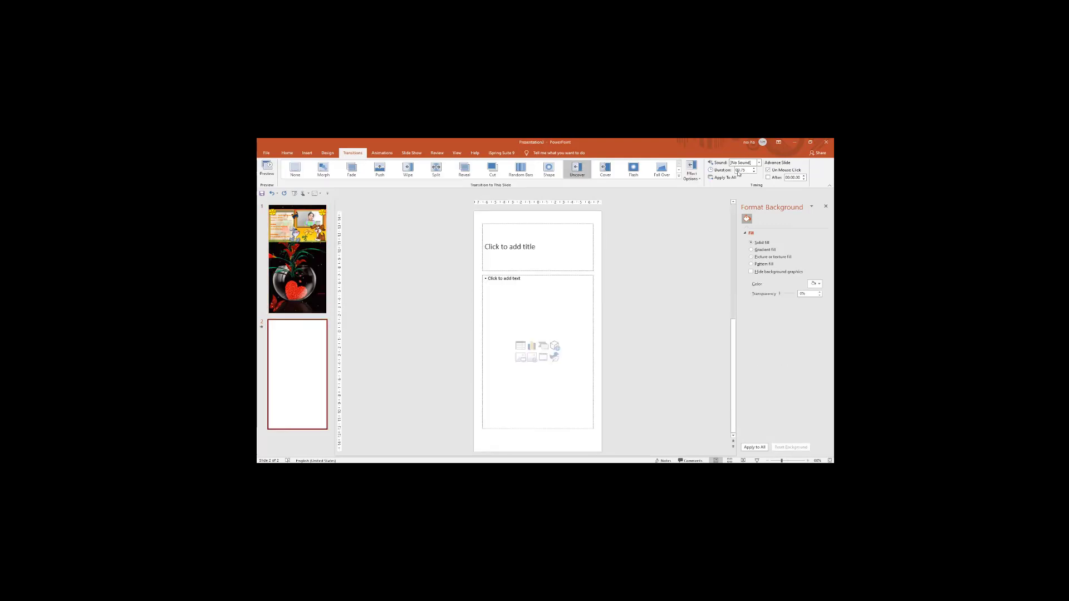
drag(735, 170, 748, 173)
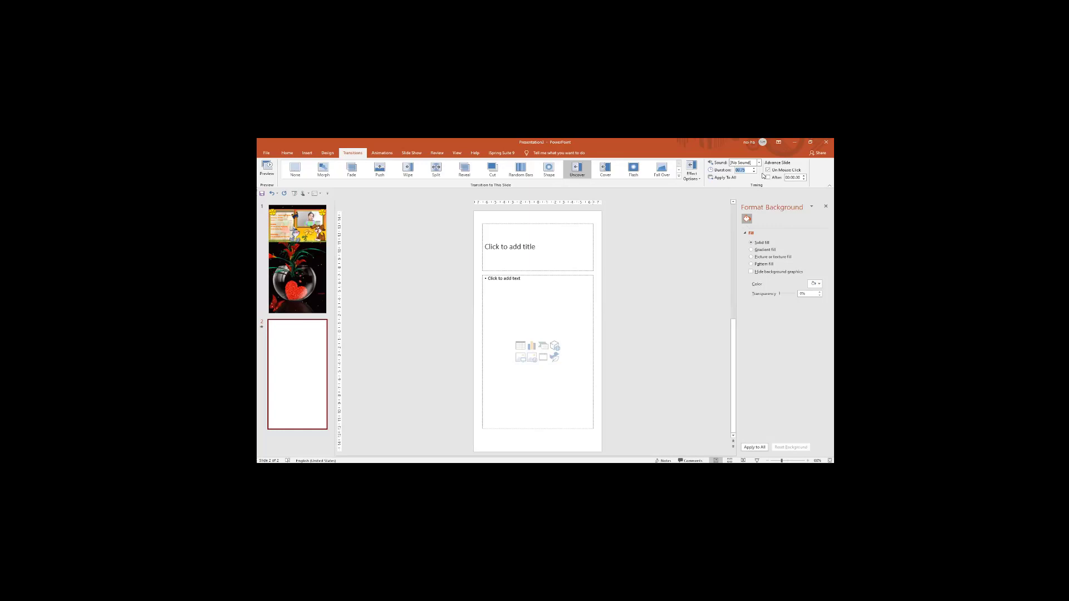
Play the slide show from slide 1 and step through it to the end.
click(757, 461)
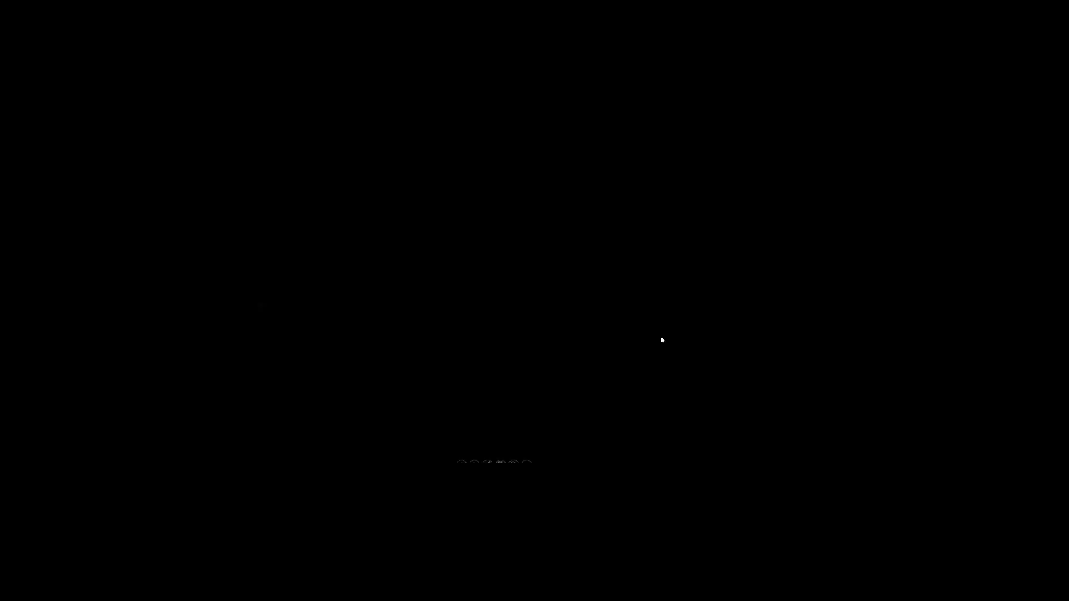
click(662, 339)
click(292, 291)
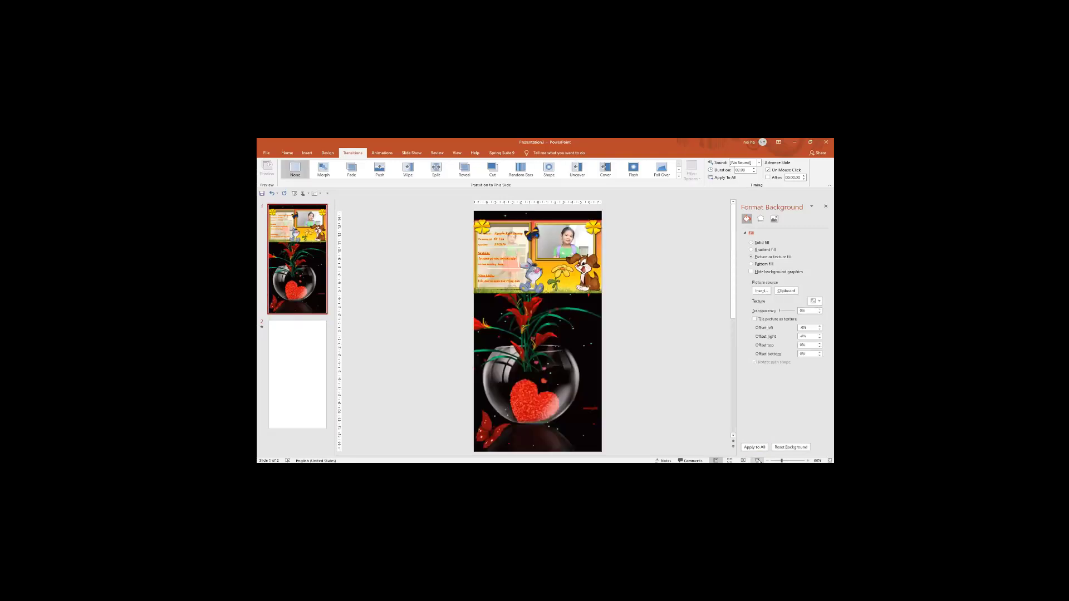
click(758, 460)
click(643, 293)
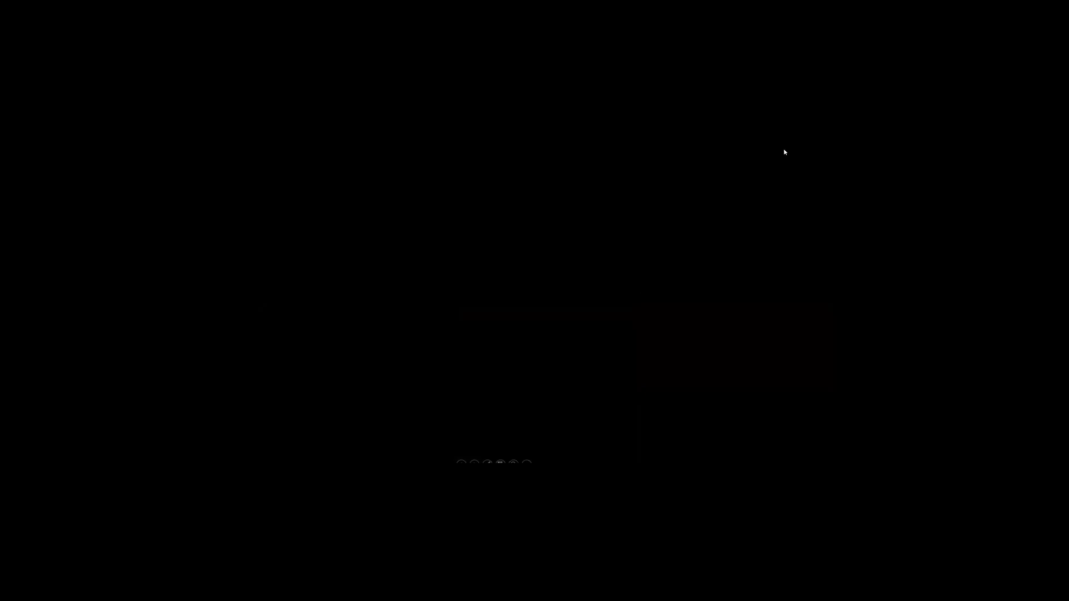
click(766, 165)
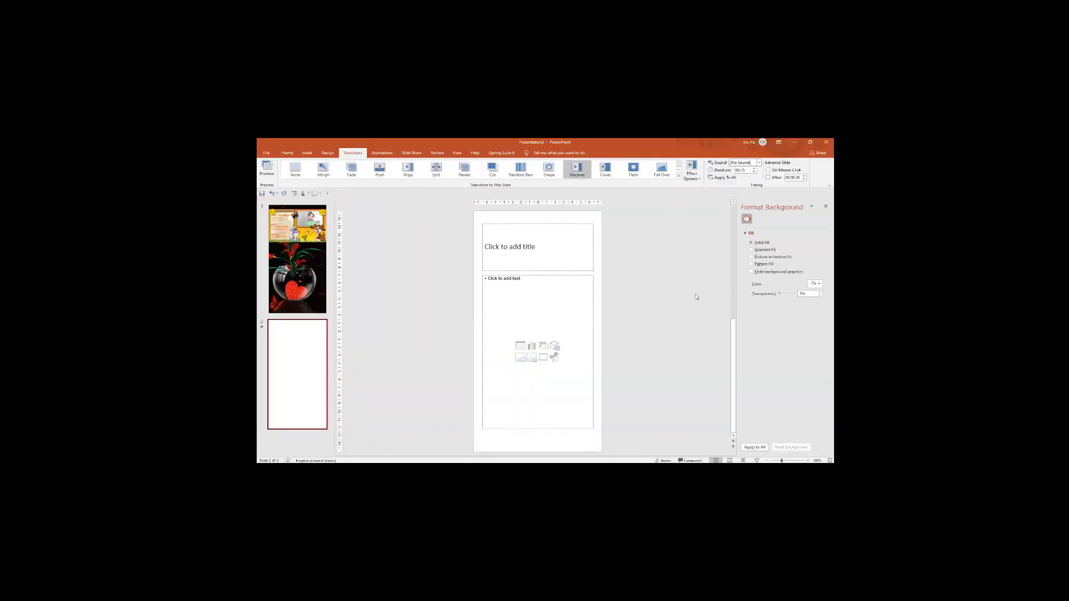
Stop slide 1 advancing on a click, apply the flower-vase background to all slides, and preview.
key(Up)
click(768, 170)
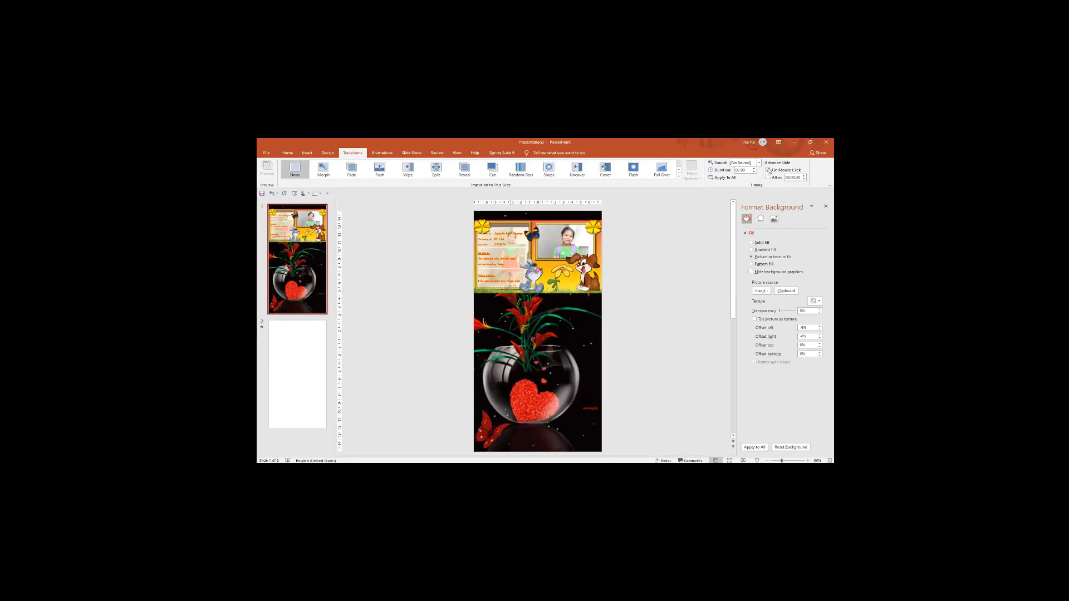
click(750, 448)
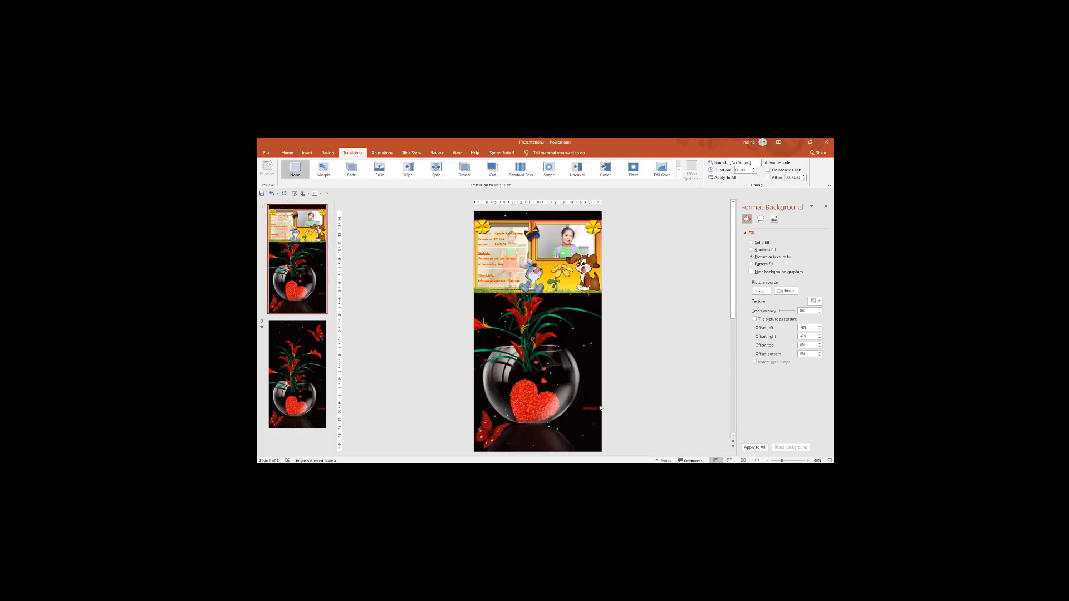
click(761, 460)
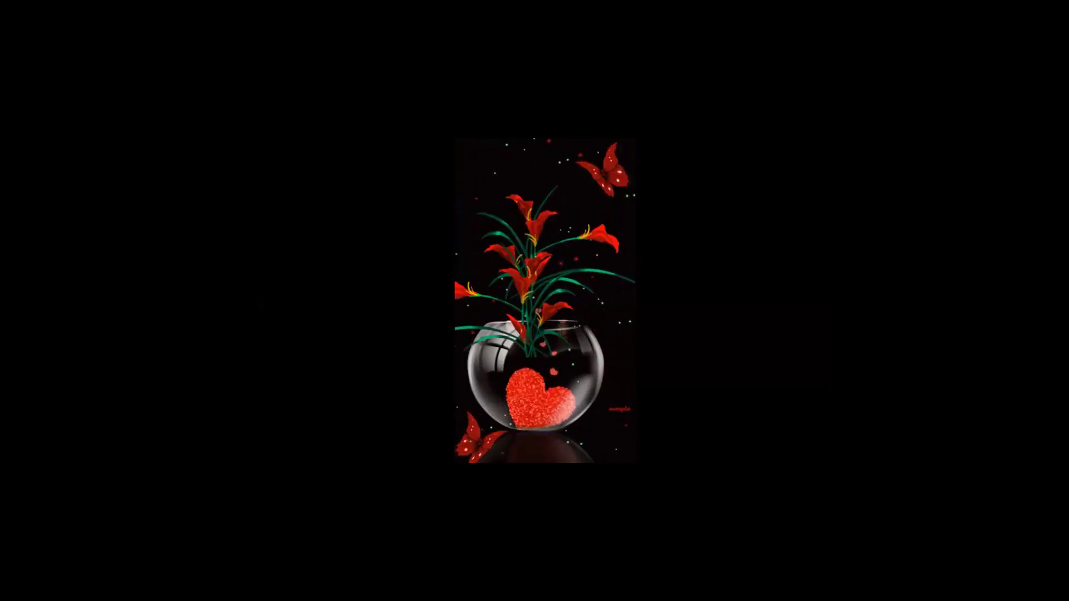
Set slide 1 to advance automatically after 5 seconds and test it in the slide show.
key(Escape)
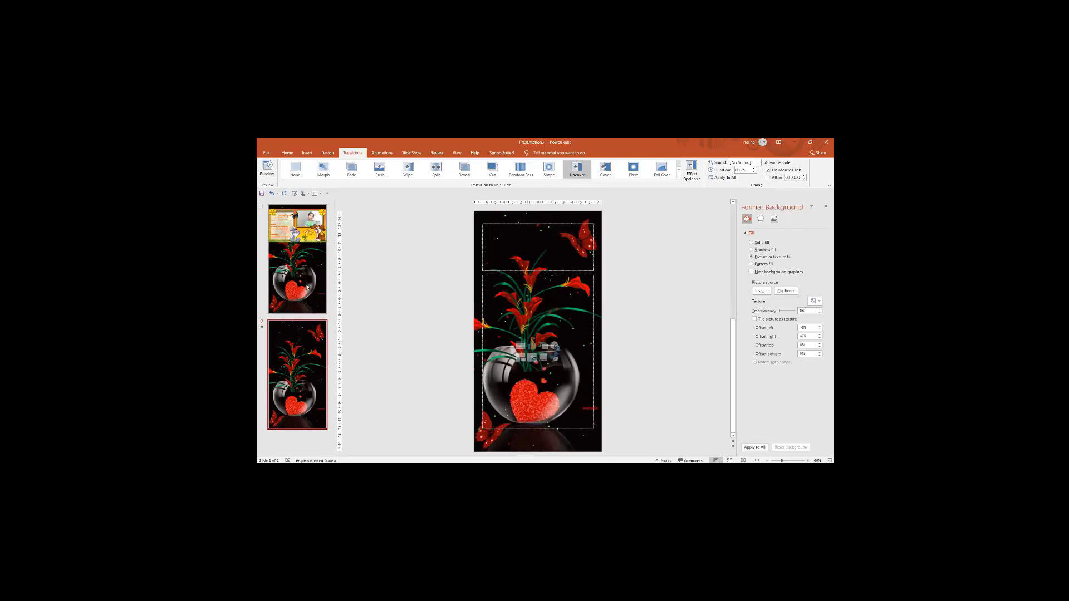
click(298, 261)
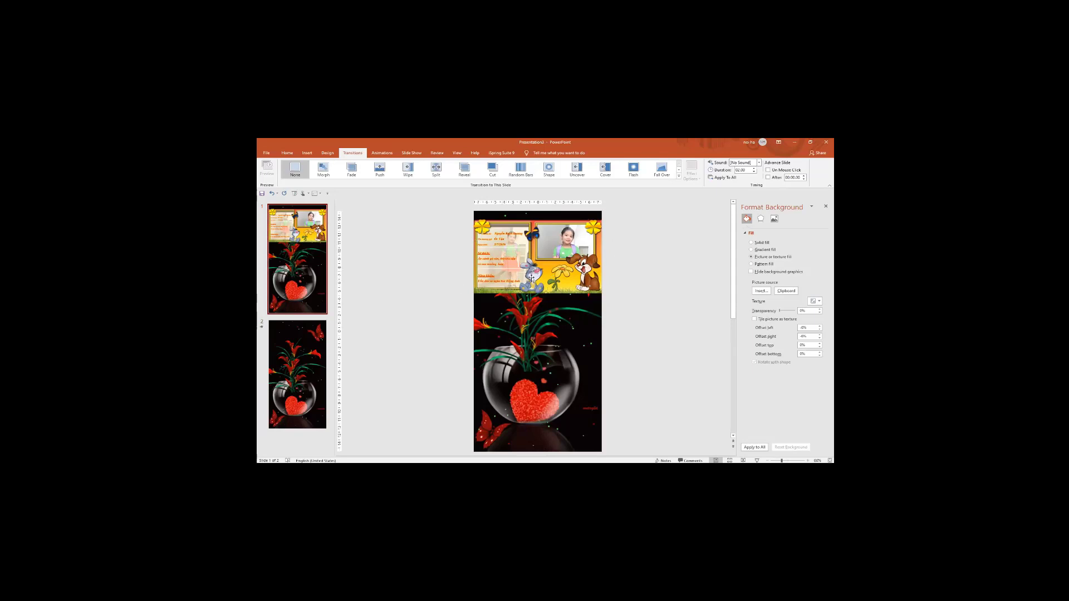
click(768, 170)
click(768, 177)
click(793, 177)
text(5)
click(661, 293)
click(757, 460)
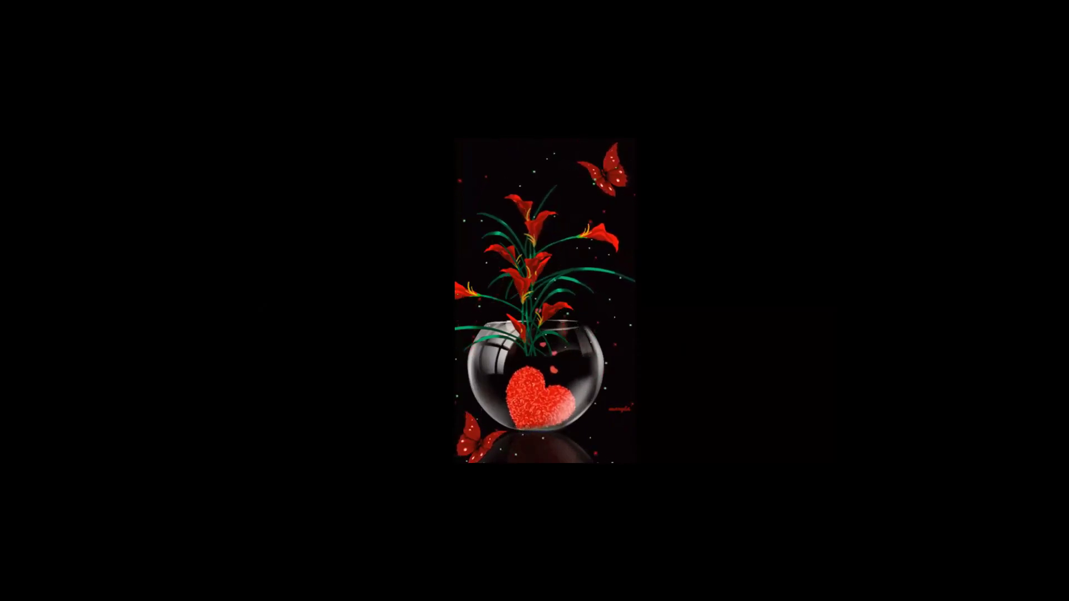
Back on slide 1, re-enter the 5-second After timing for automatic advance.
key(Escape)
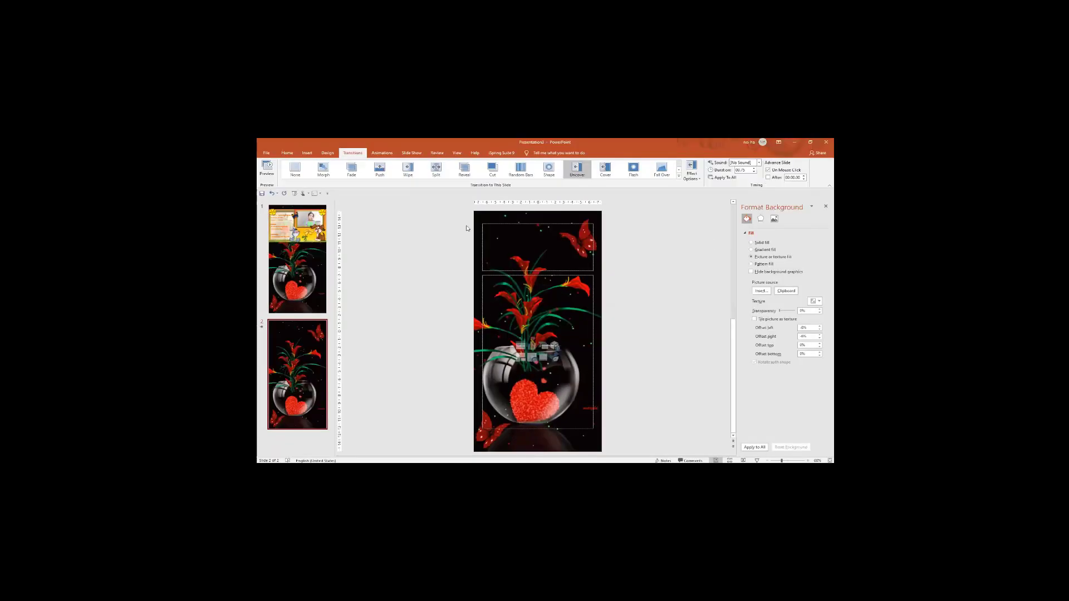
key(Page_Up)
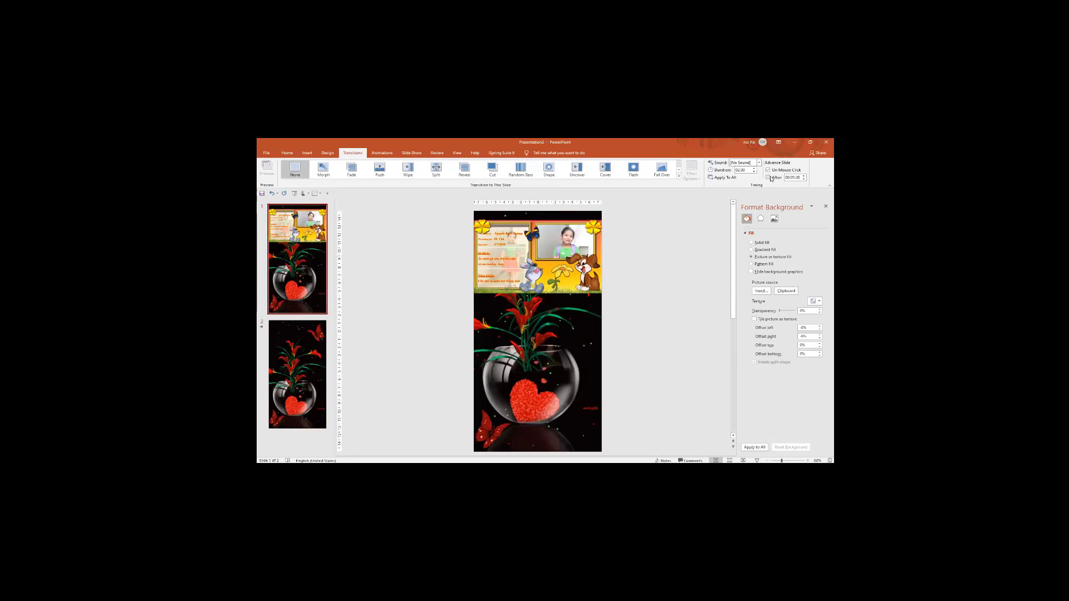
click(525, 270)
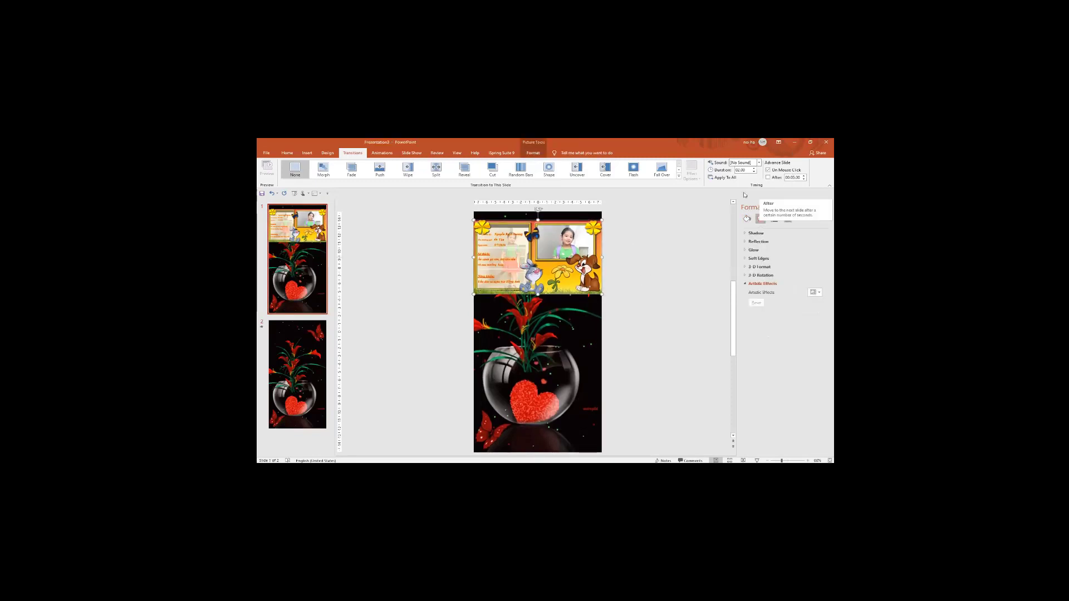
text(5)
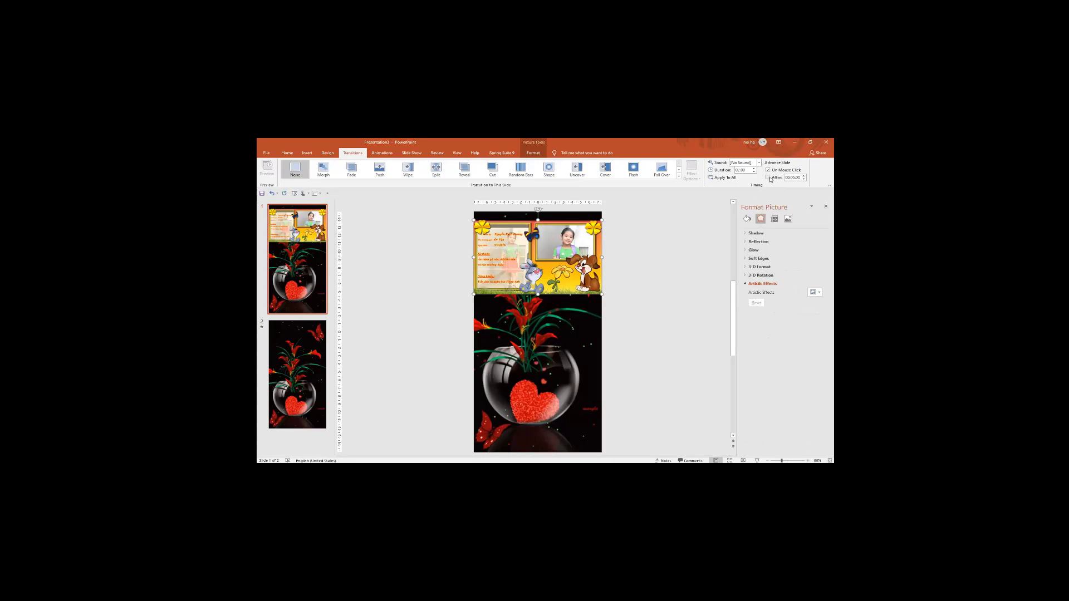
click(774, 178)
click(655, 251)
click(768, 178)
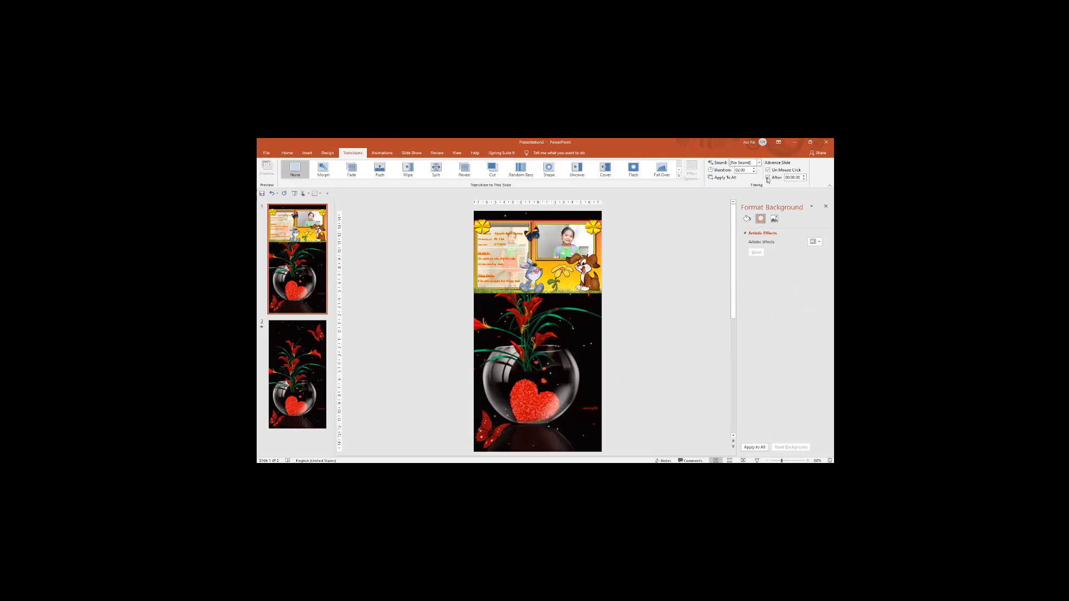
Undo the background changes to restore the profile card picture, then shrink it toward the top left.
click(380, 153)
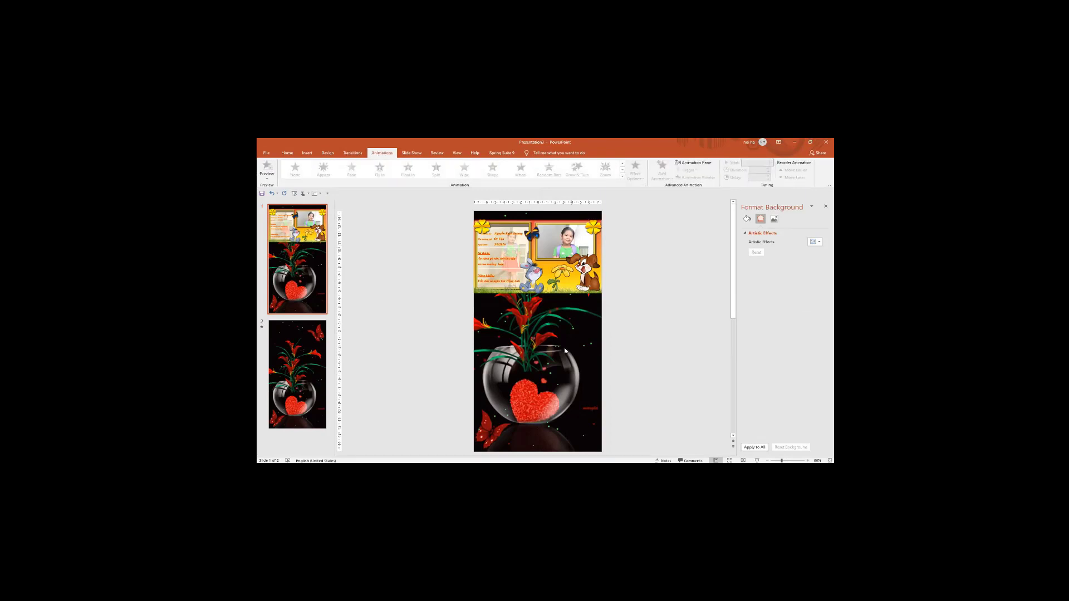
click(329, 155)
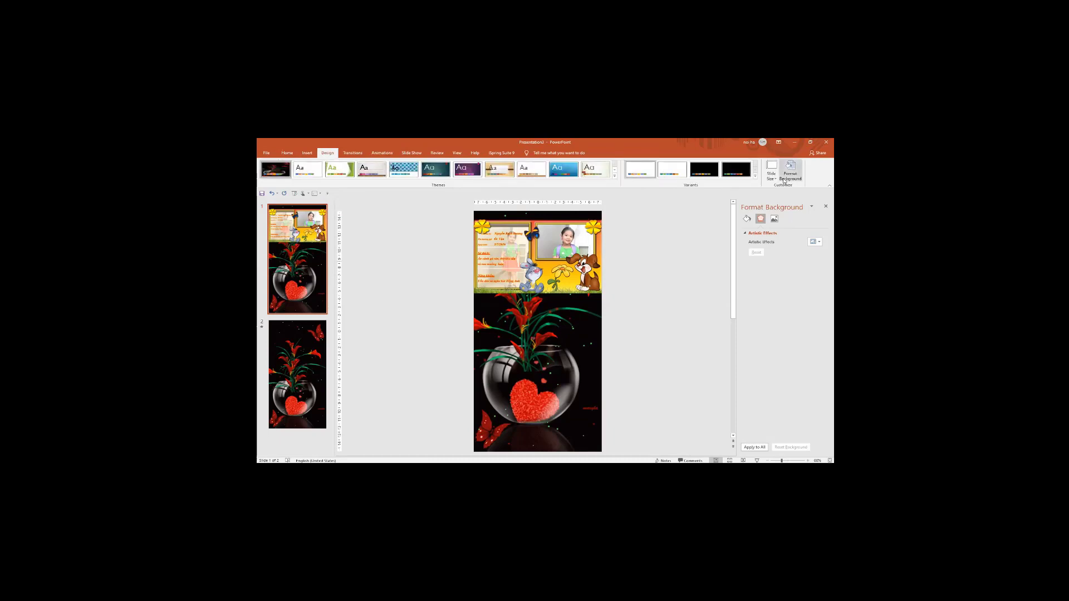
click(791, 170)
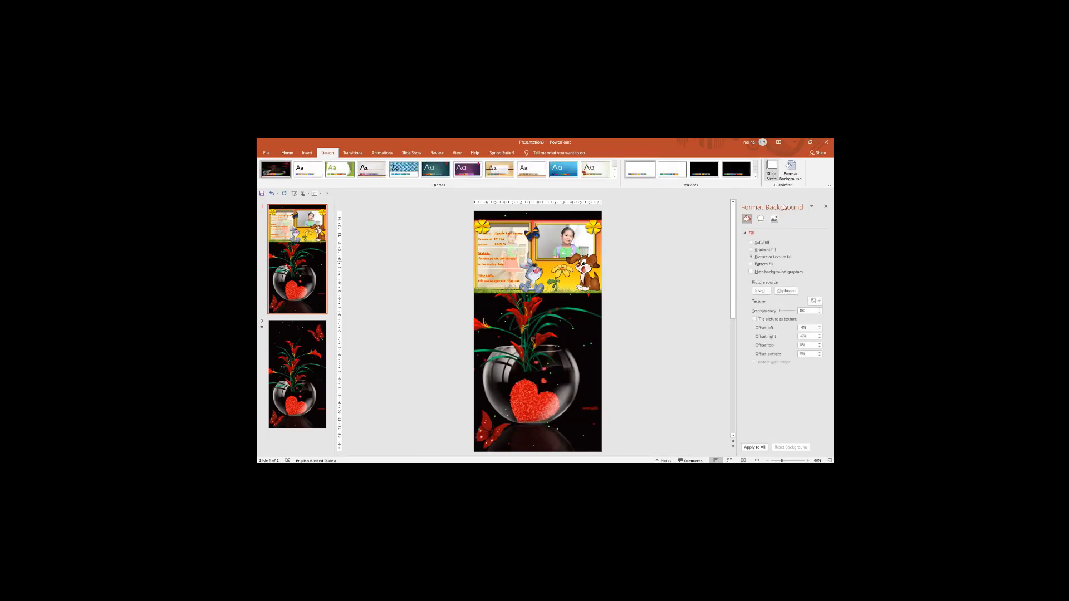
key(ctrl+z)
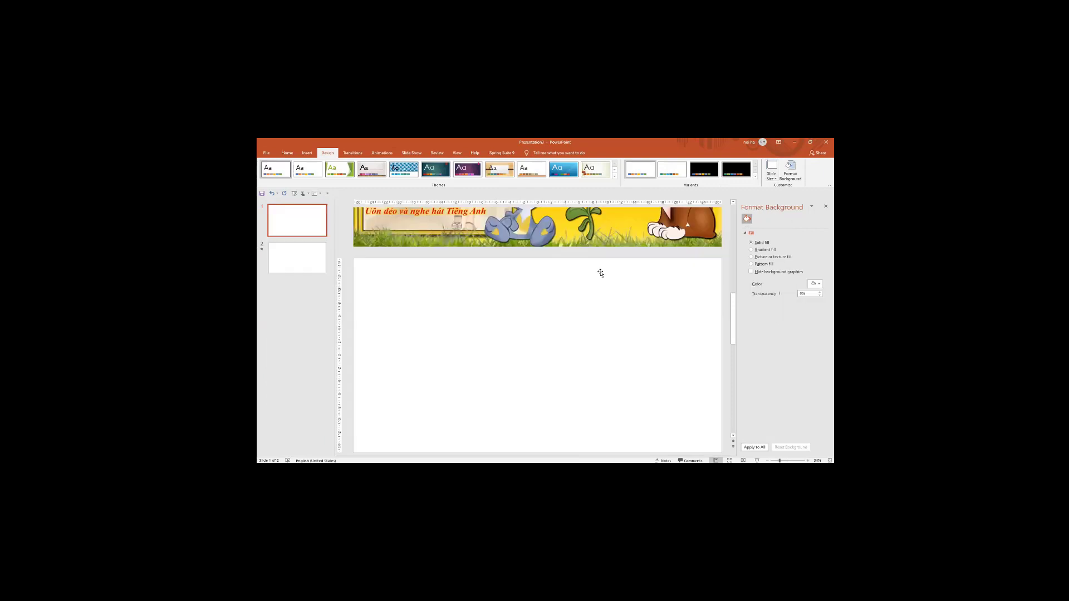
ctrl+scroll(579, 323, down, 4)
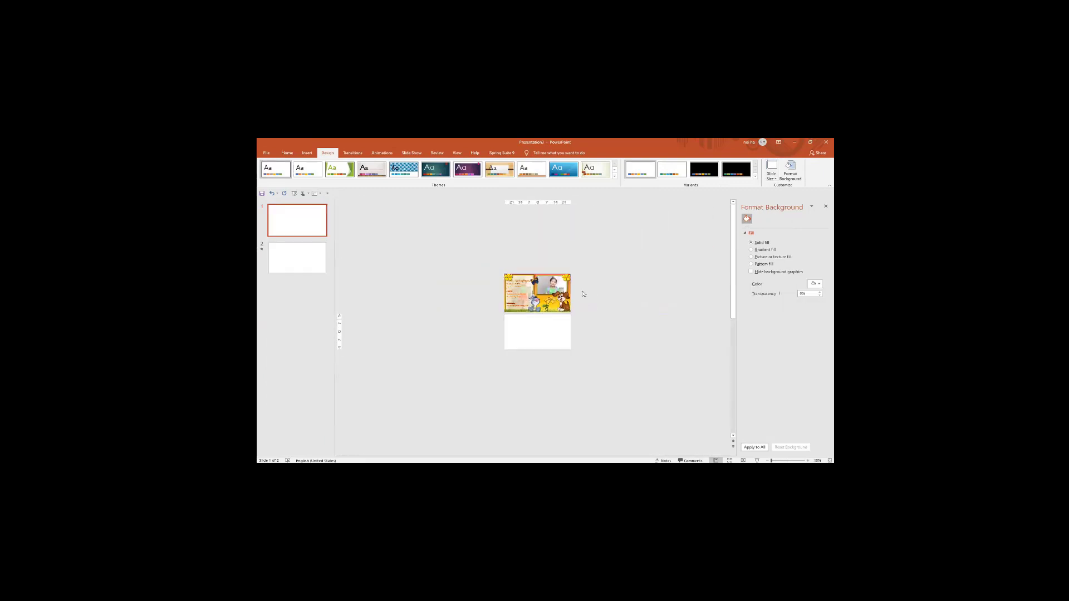
key(ctrl+z)
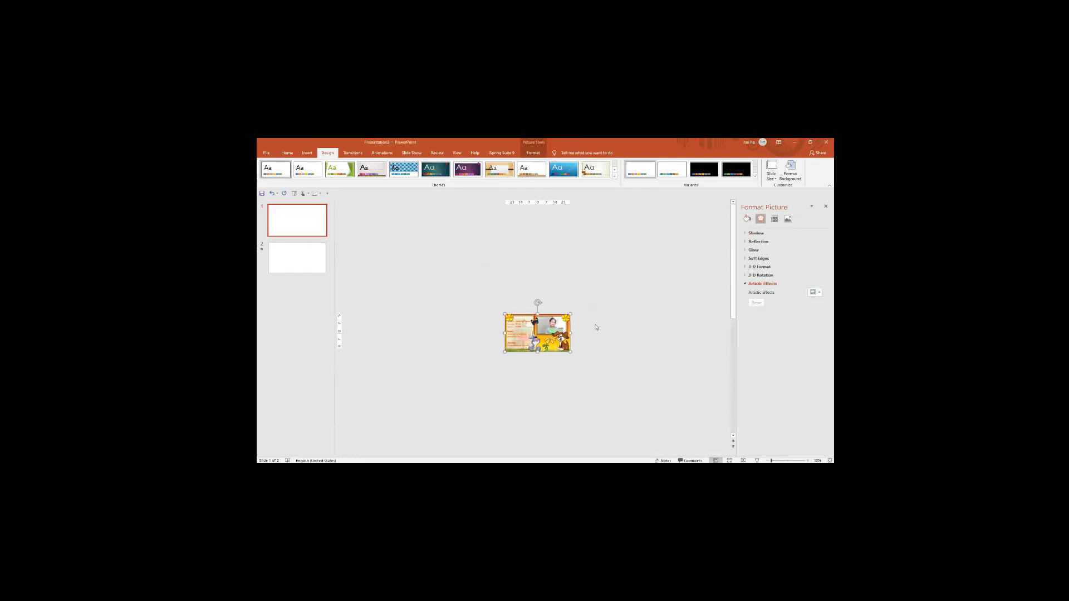
ctrl+scroll(595, 326, up, 4)
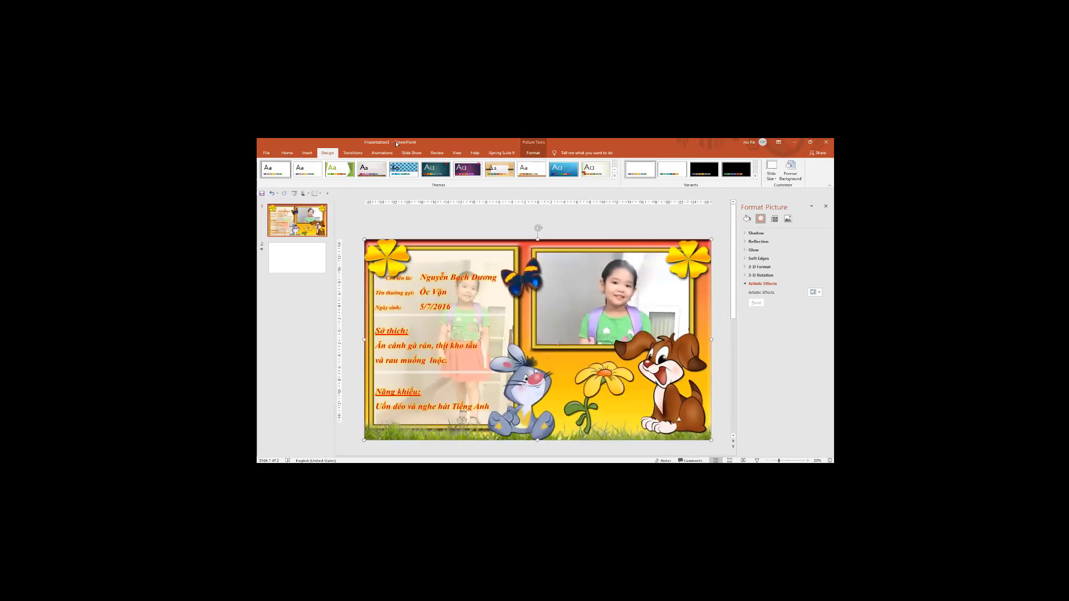
click(382, 152)
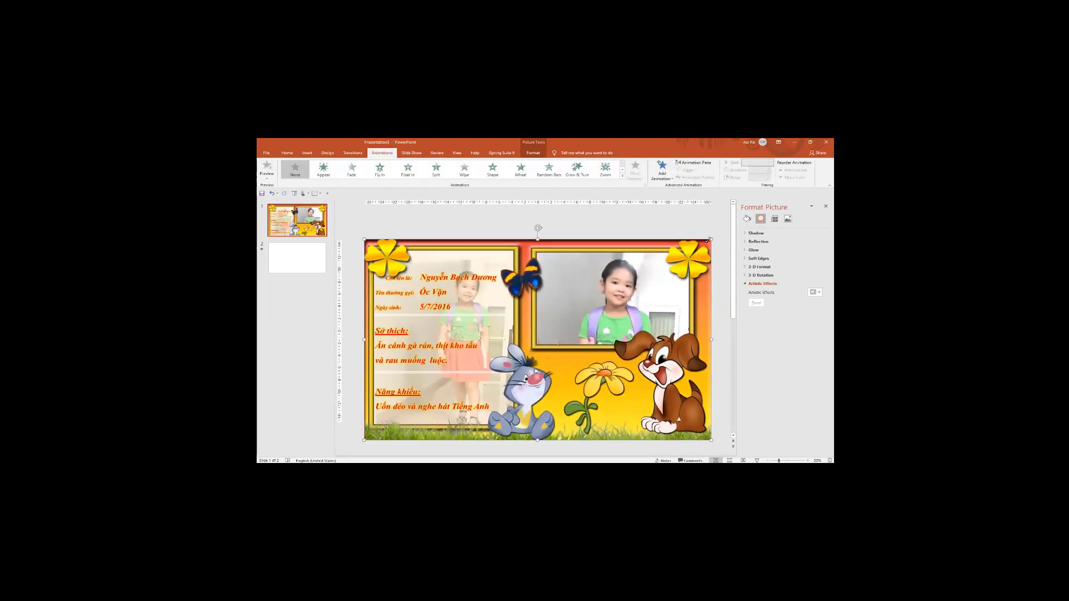
mouse_move(710, 240)
mouse_down()
mouse_move(642, 280)
mouse_move(428, 289)
mouse_up()
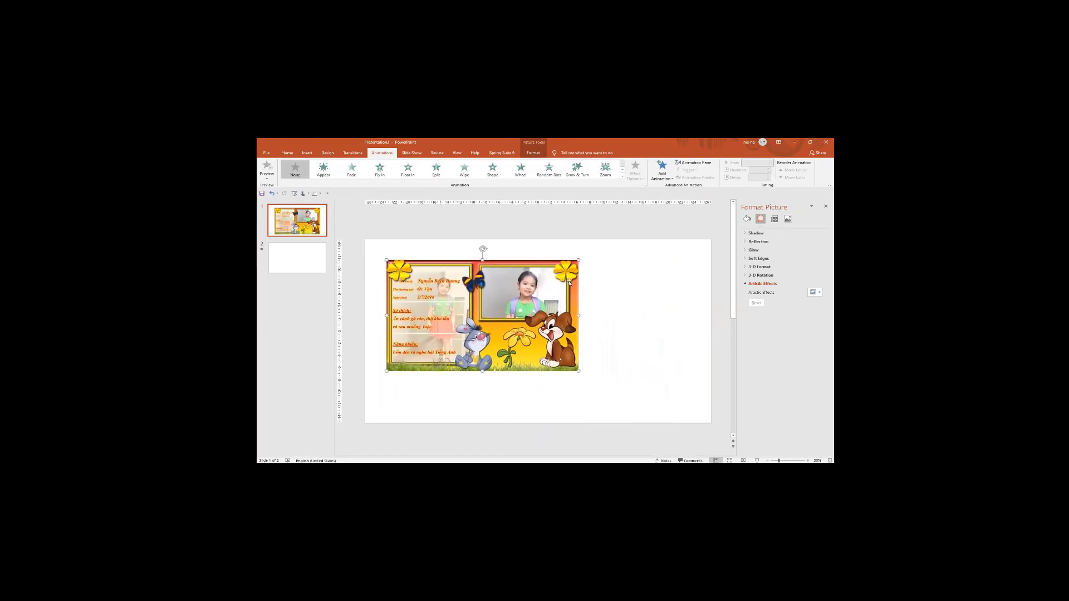
Duplicate the profile card picture and place the copy on the right.
drag(479, 304, 612, 330)
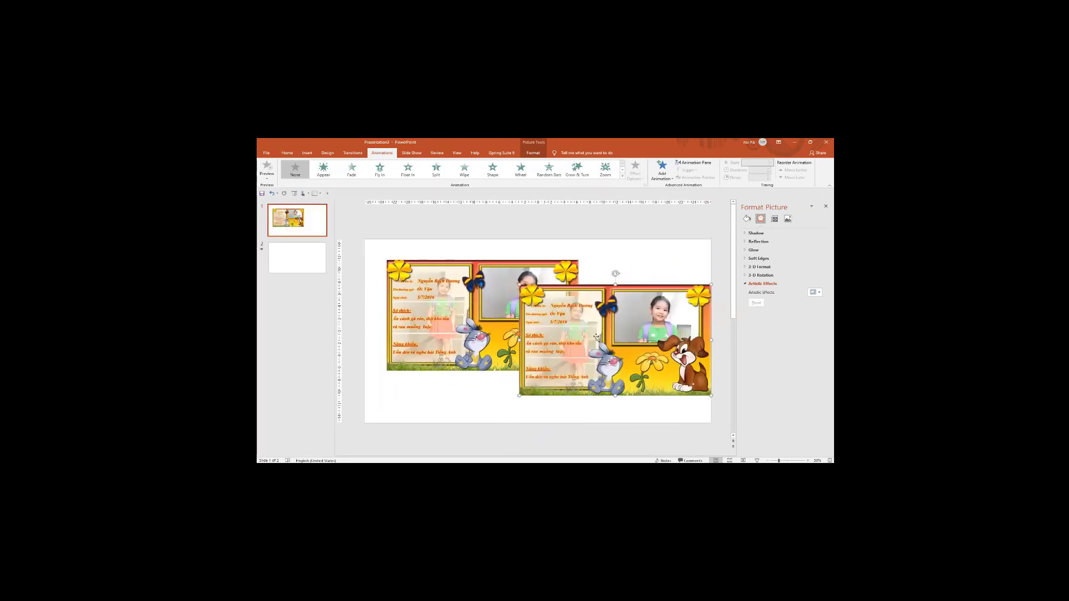
drag(470, 298, 454, 279)
click(616, 342)
mouse_move(616, 342)
mouse_down()
mouse_move(631, 305)
mouse_move(628, 326)
mouse_up()
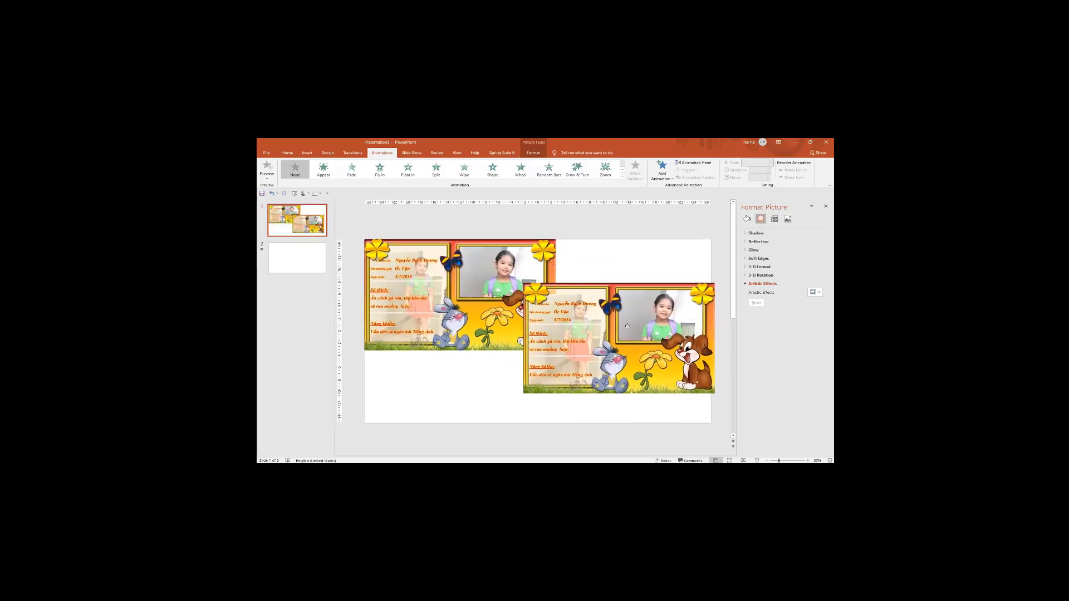
click(607, 255)
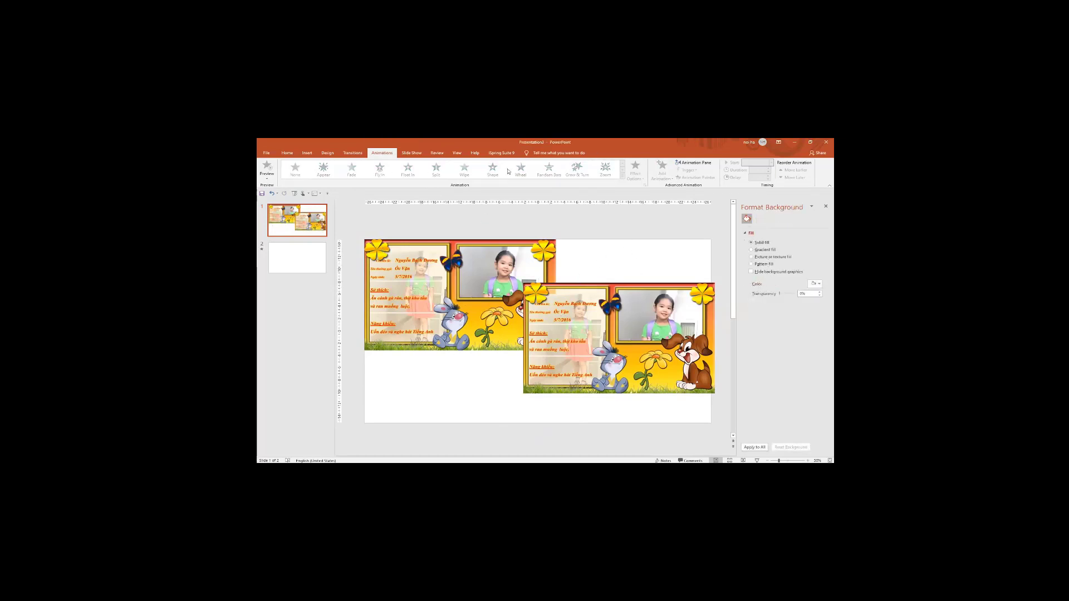
Shrink the copied picture and move it up beside the original.
click(511, 253)
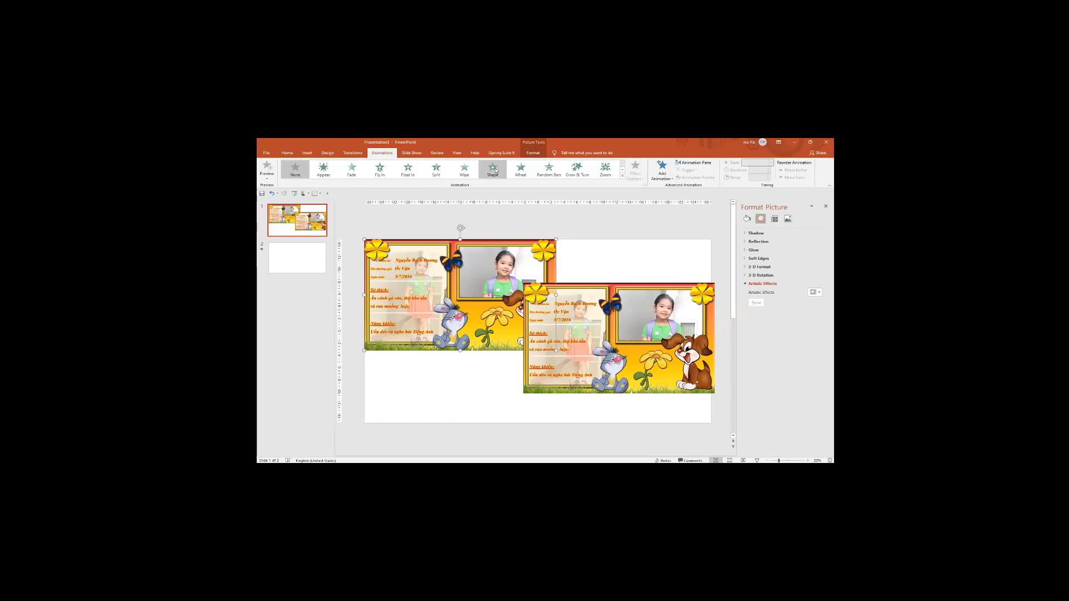
click(595, 254)
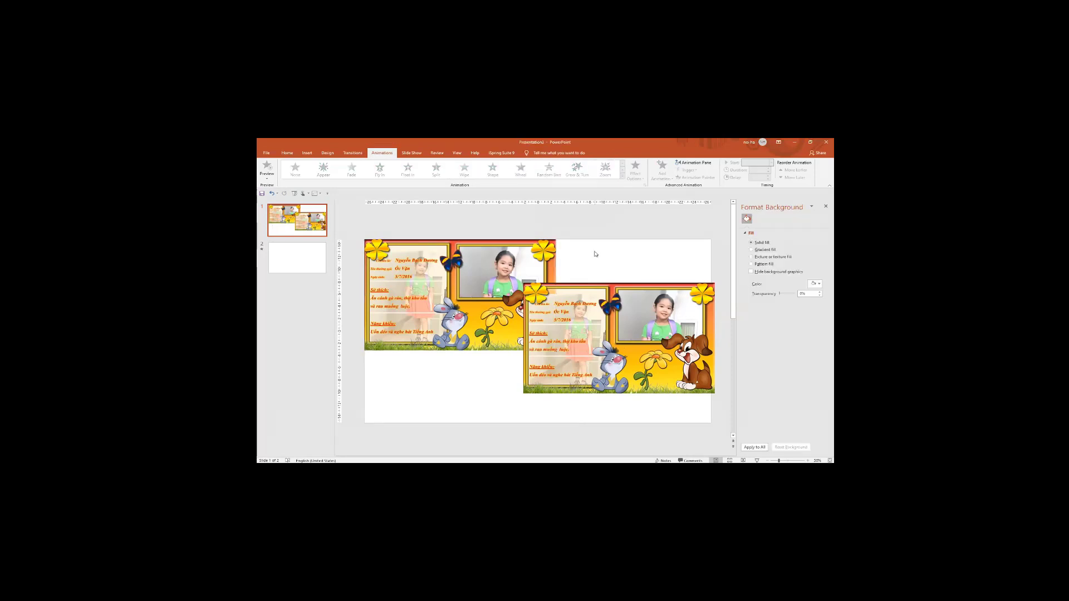
click(607, 298)
drag(524, 394, 555, 365)
drag(640, 322, 641, 286)
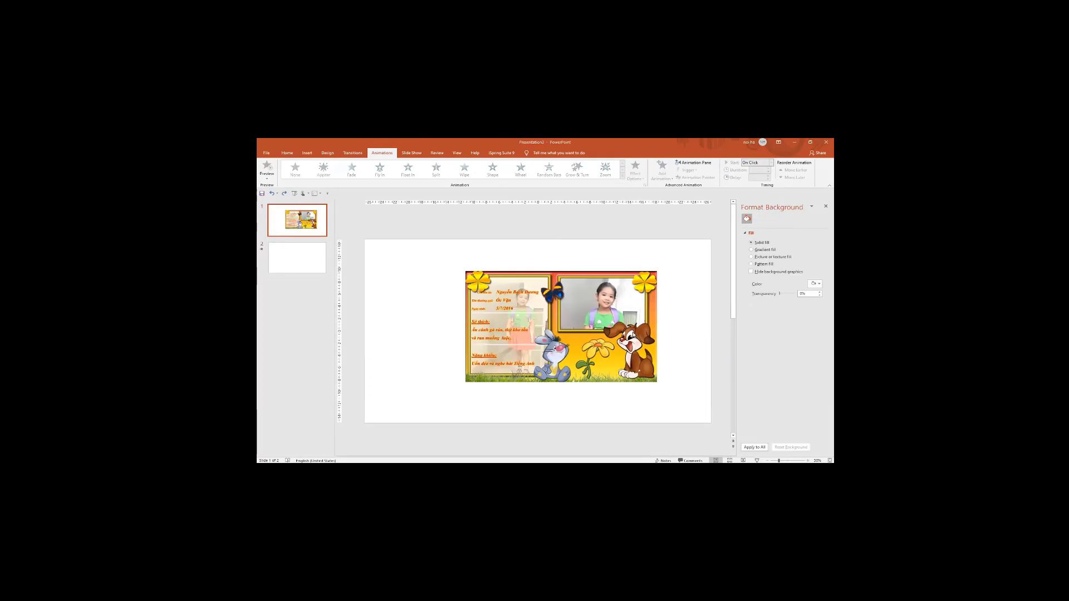
Preview the profile card picture's entrance animation in the slide show.
click(756, 460)
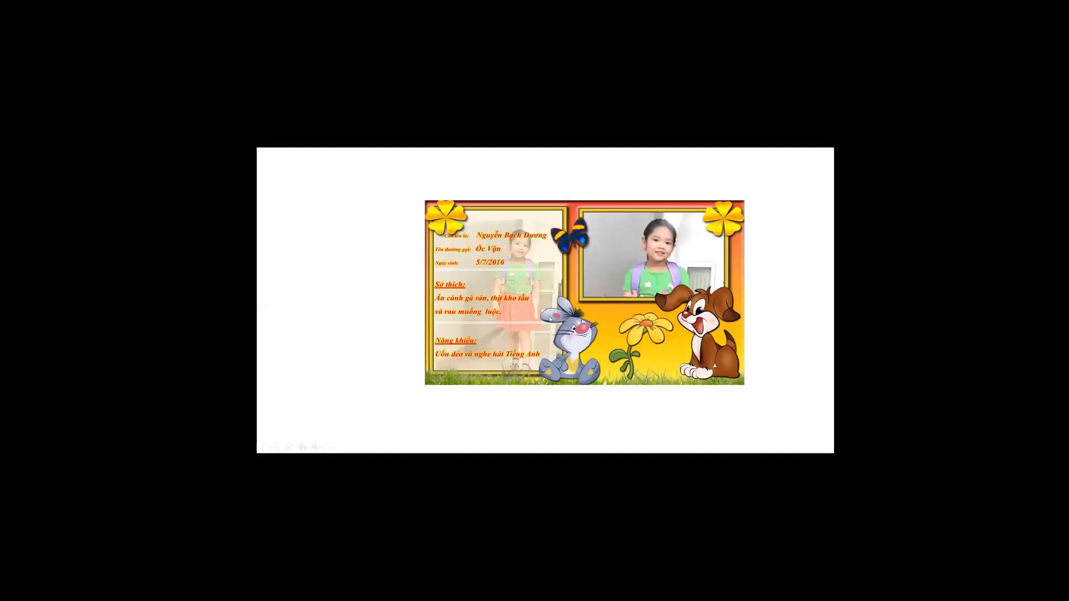
key(Escape)
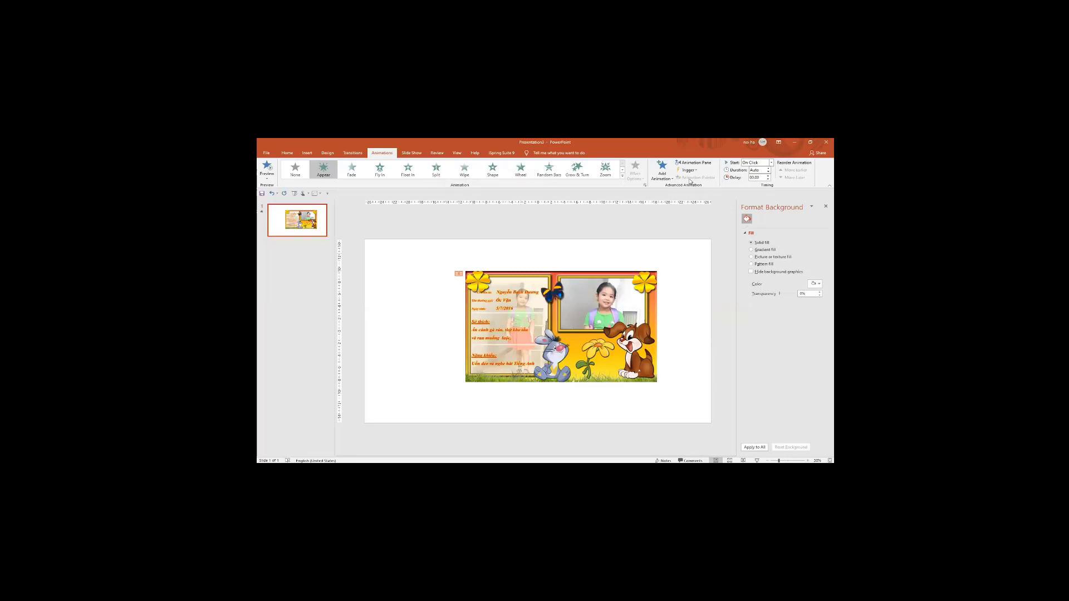
click(663, 175)
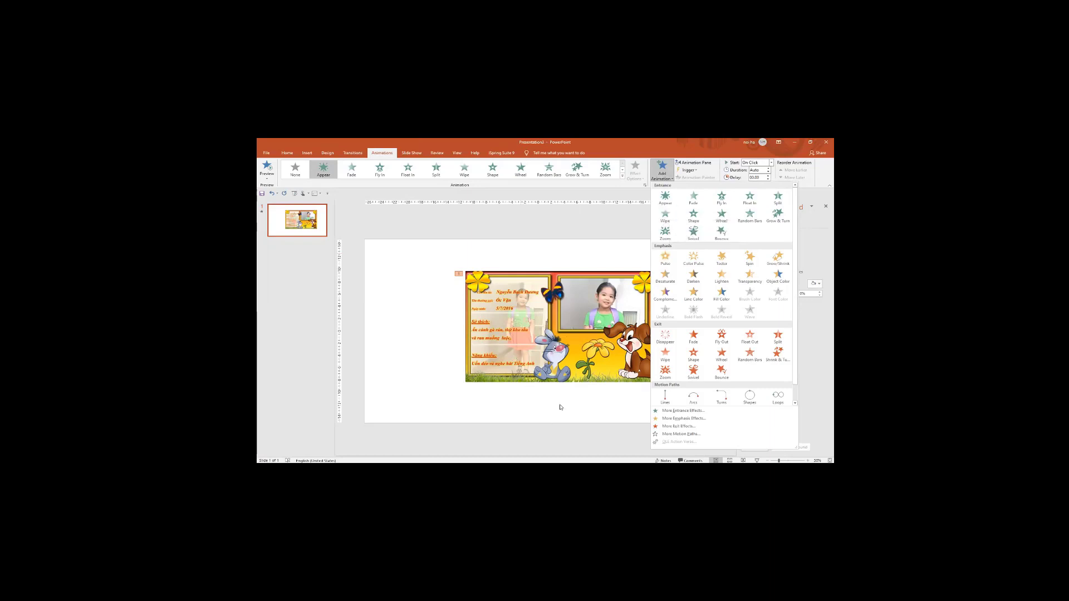
click(758, 461)
click(759, 460)
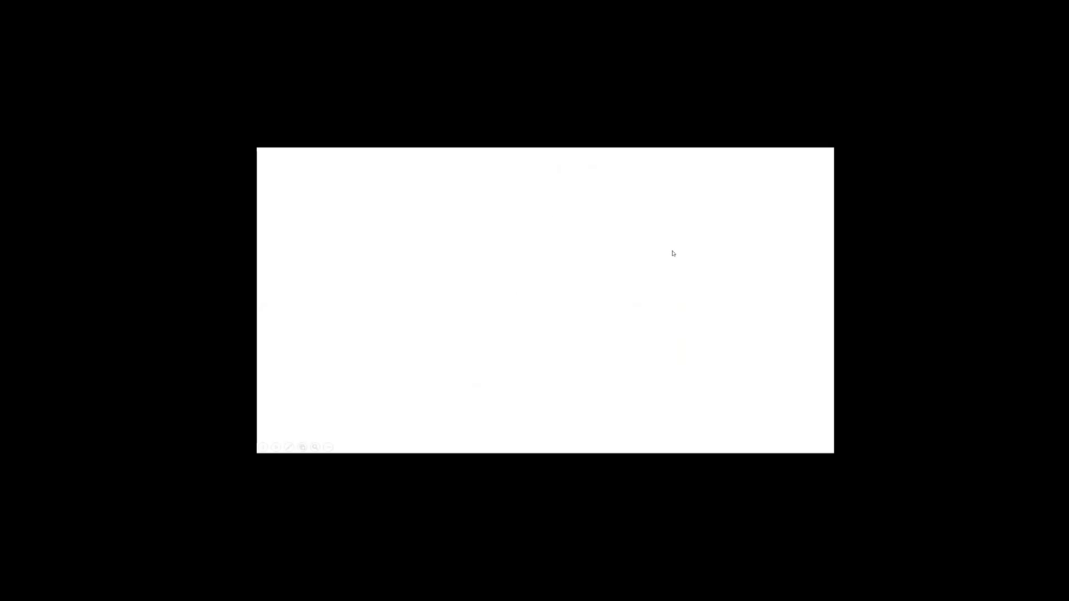
click(560, 254)
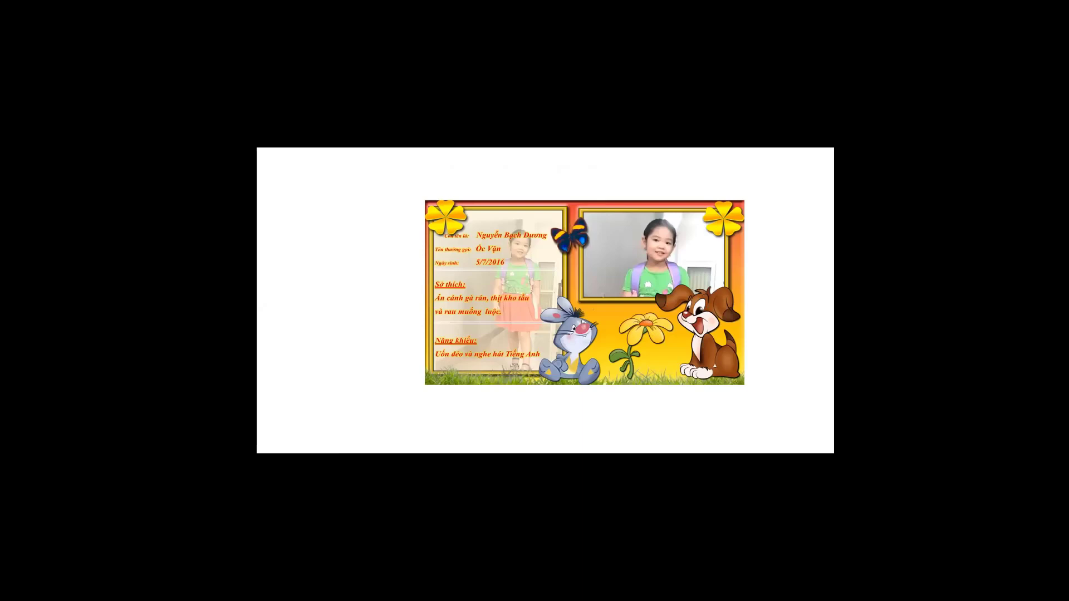
key(Escape)
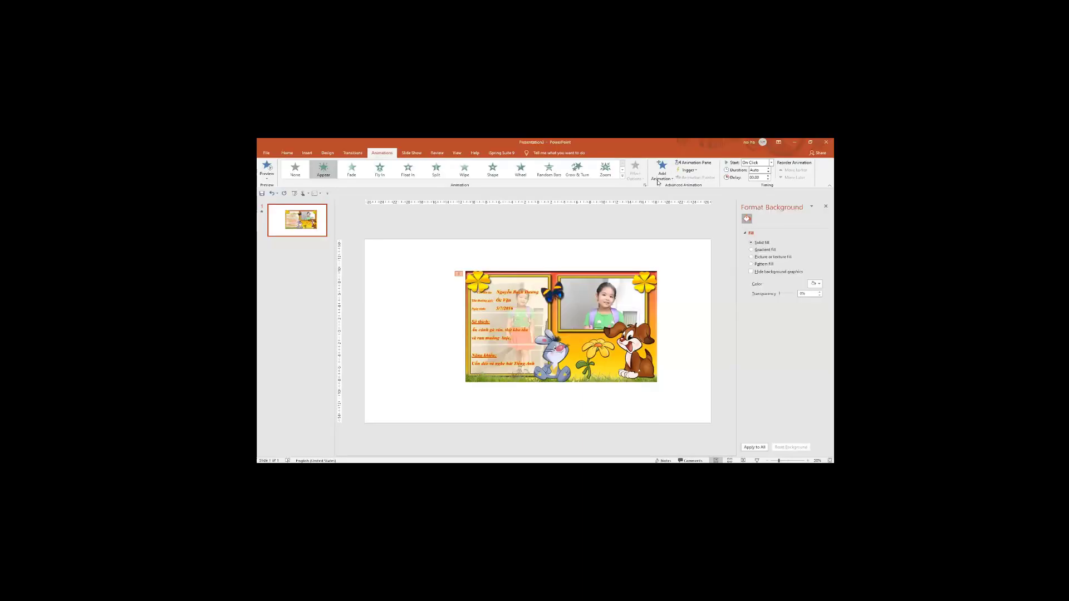
Add the Teeter emphasis animation to the profile card picture.
click(659, 179)
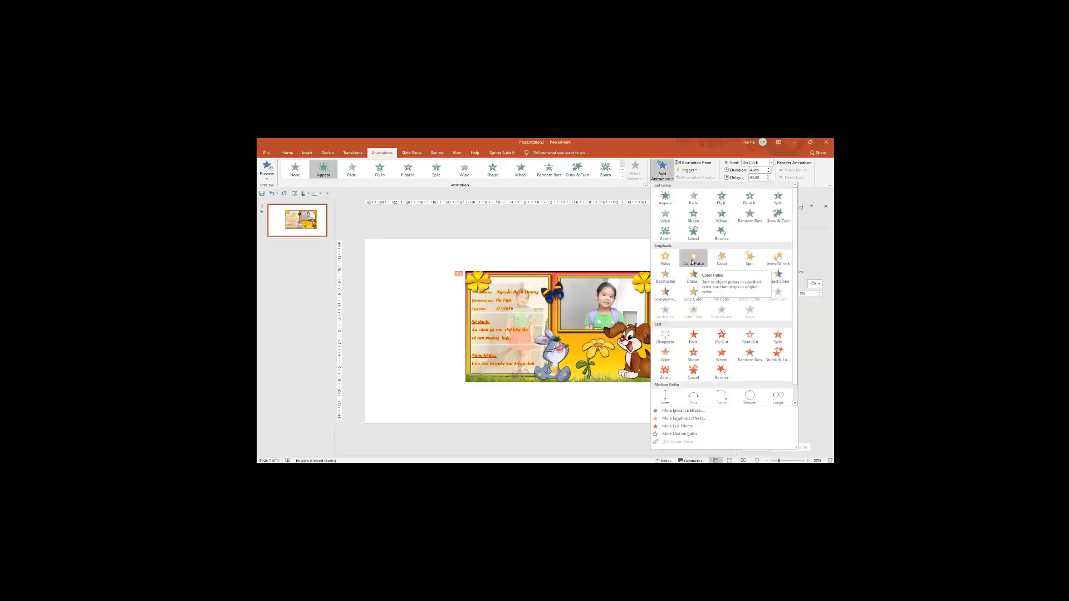
key(Escape)
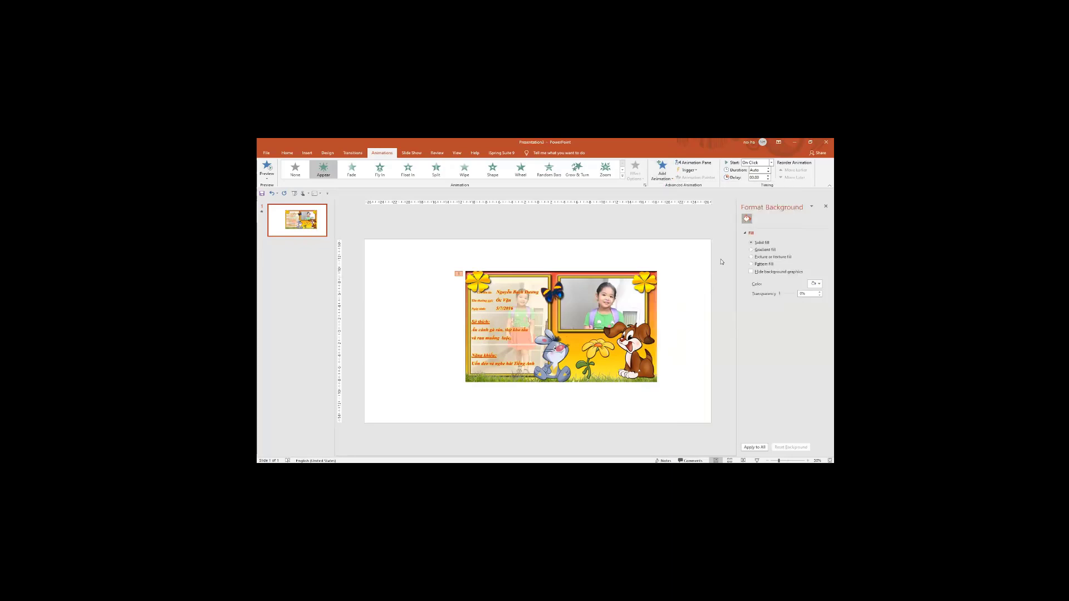
click(662, 170)
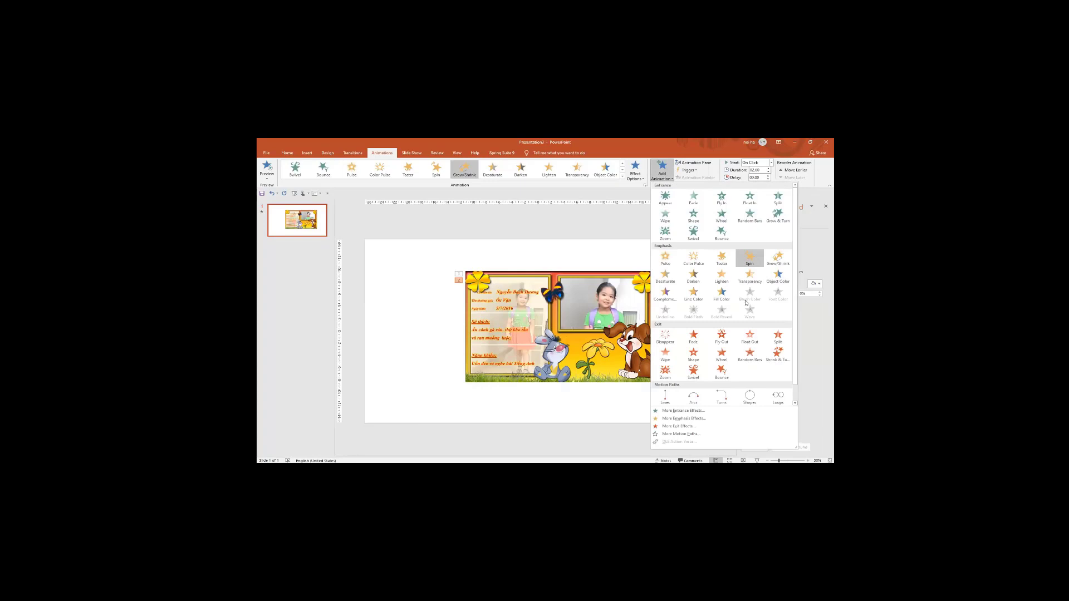
click(721, 253)
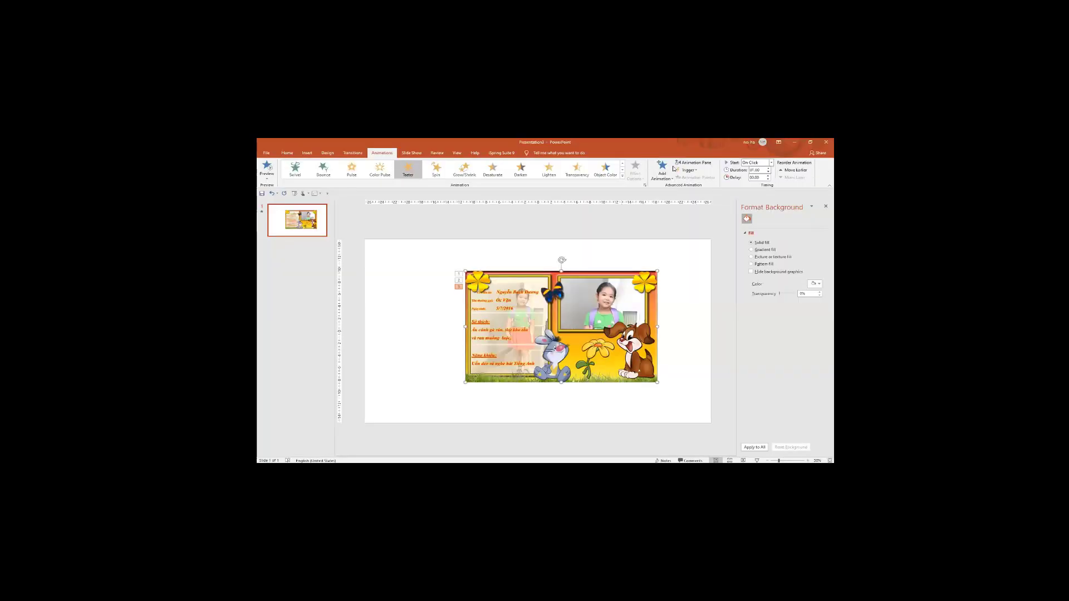
Delete the third animation and draw a looping custom motion path around the slide.
click(693, 163)
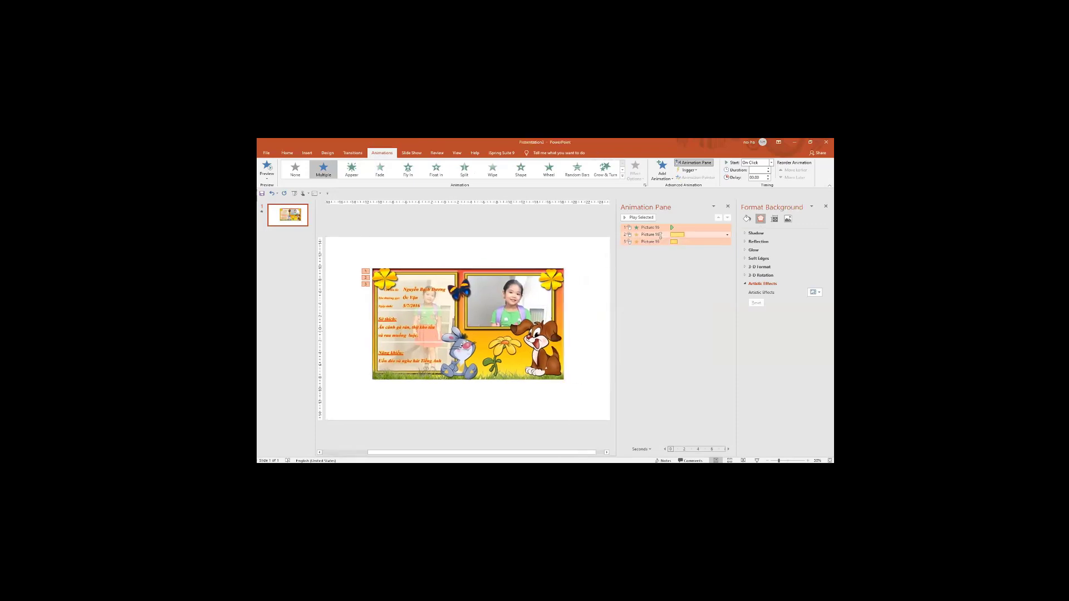
key(Delete)
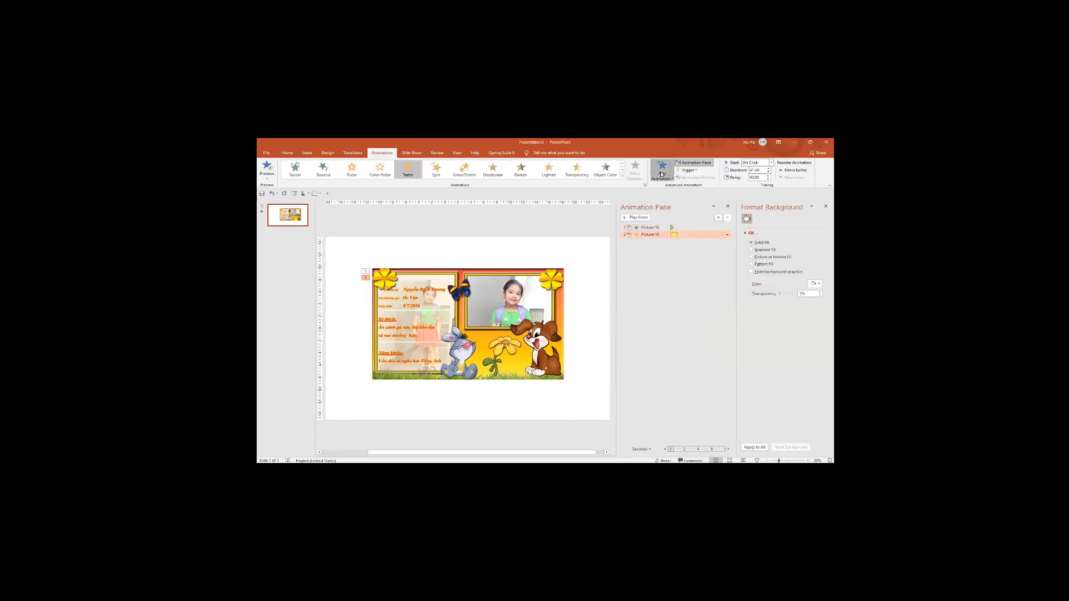
click(662, 175)
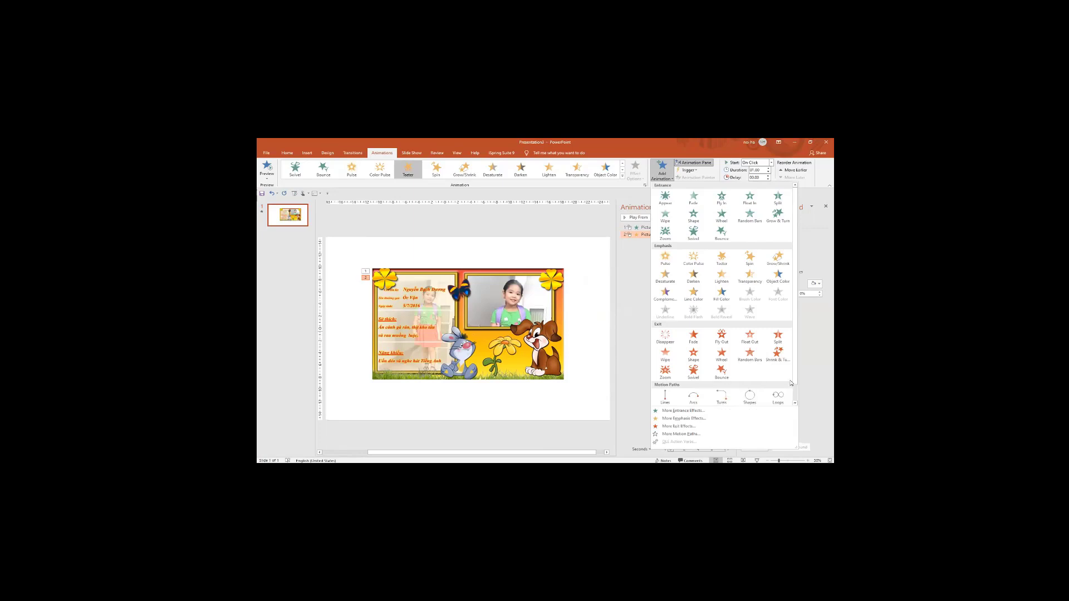
scroll(769, 387, down, 1)
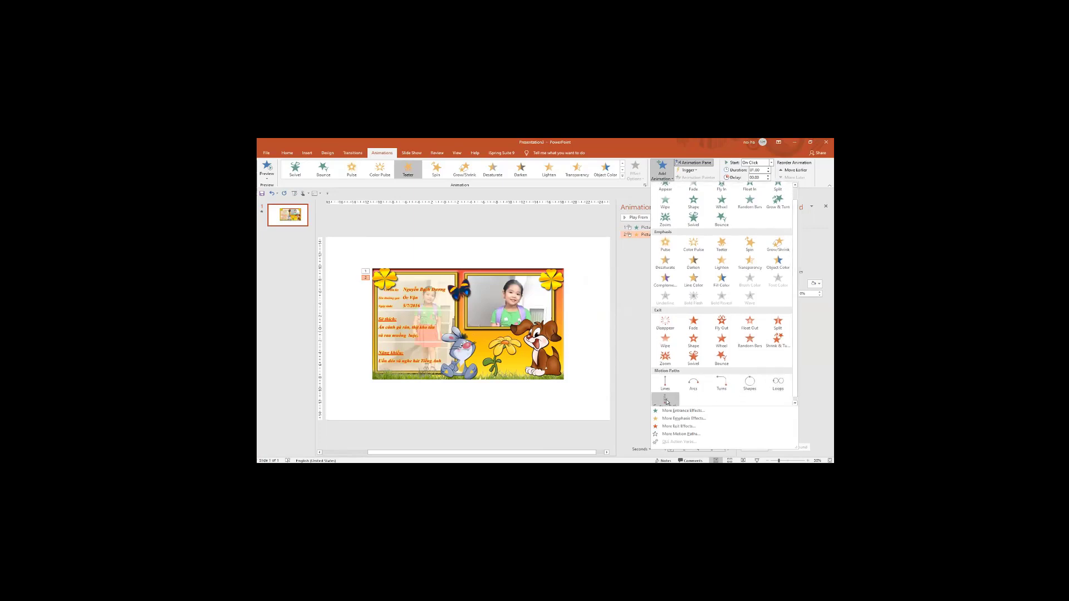
scroll(718, 389, down, 1)
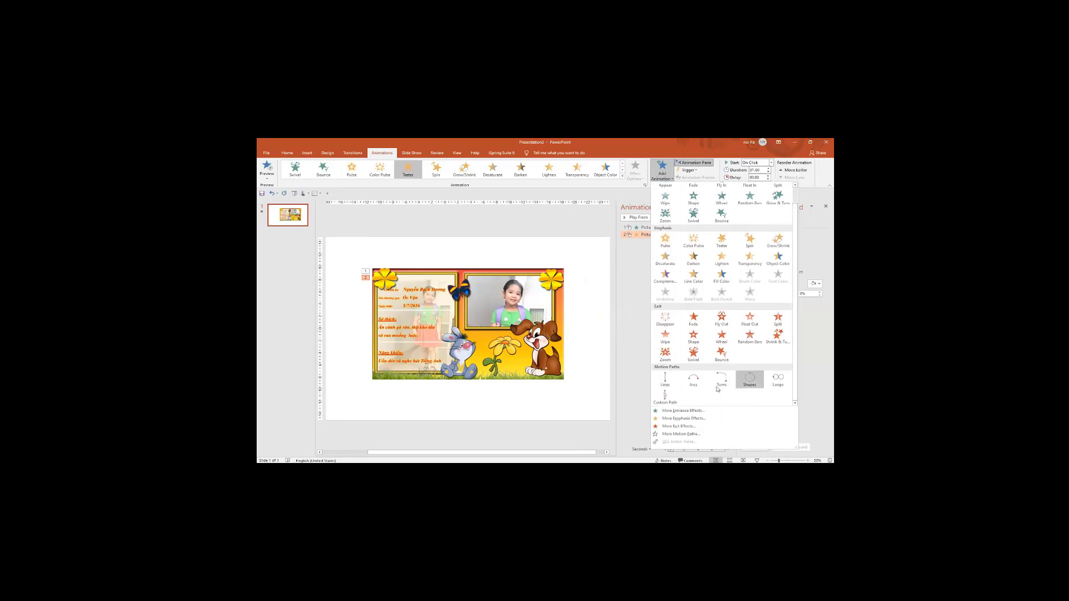
click(665, 400)
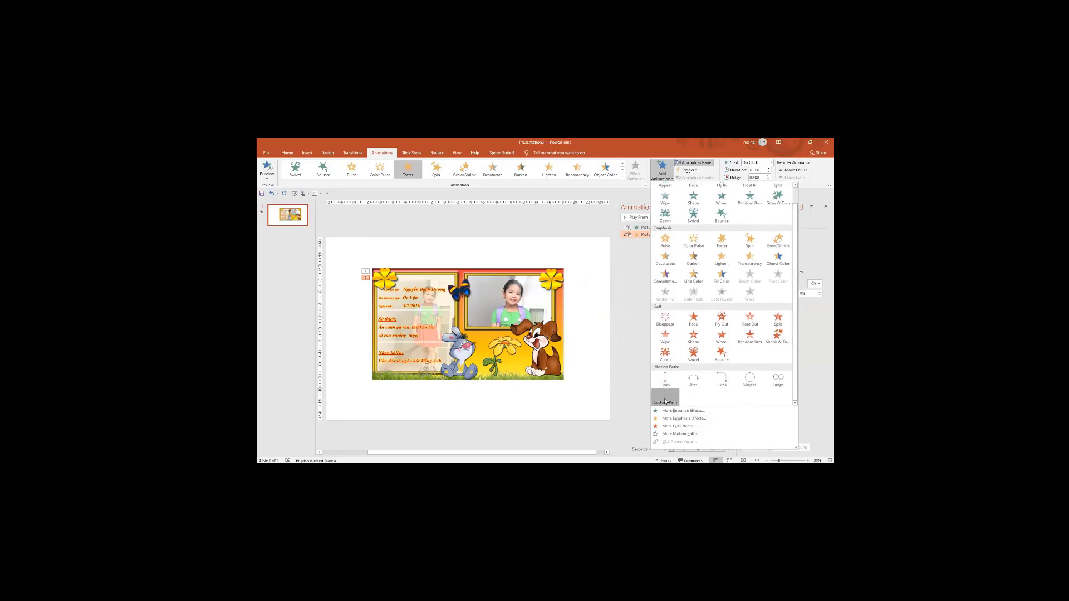
mouse_move(557, 380)
mouse_down()
mouse_move(521, 421)
mouse_move(468, 423)
mouse_move(359, 398)
mouse_move(337, 304)
mouse_move(348, 269)
mouse_move(441, 345)
mouse_move(477, 290)
mouse_up()
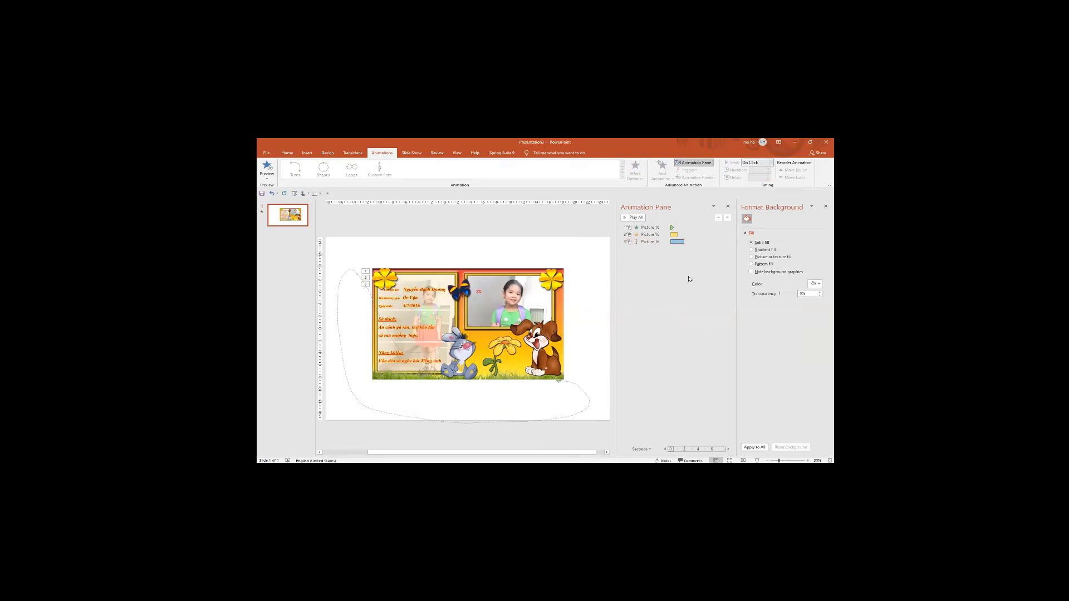
click(650, 241)
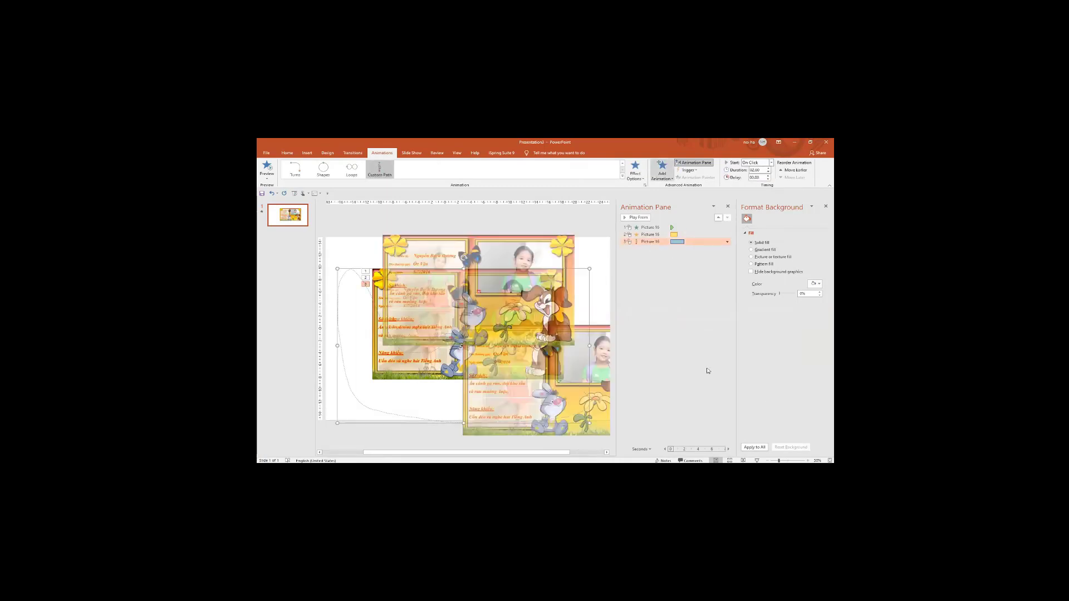
click(662, 170)
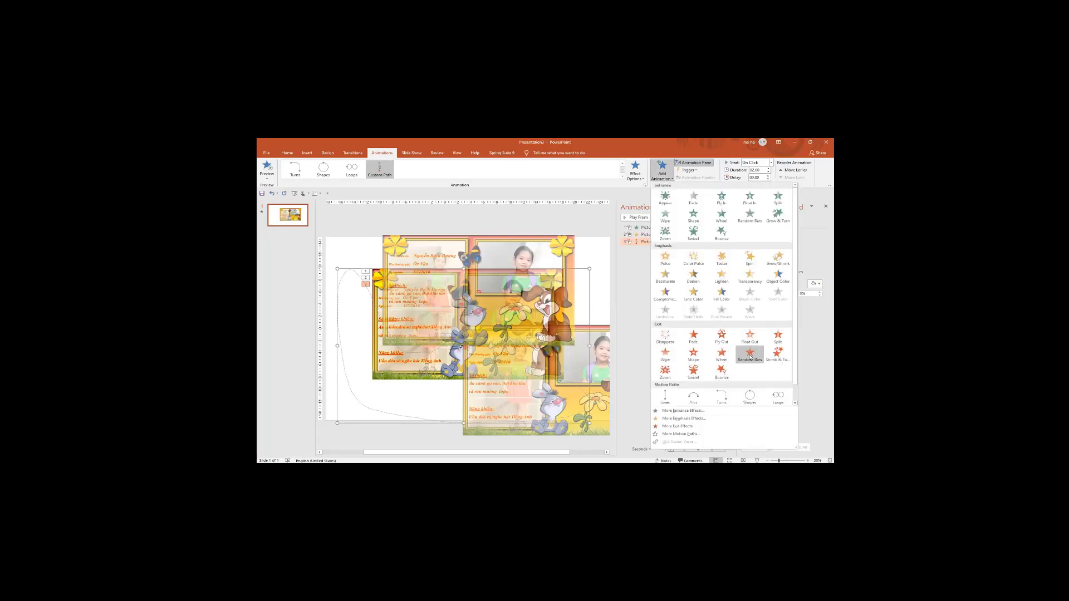
Add a Fly Out exit to the picture and play the slide show.
click(722, 337)
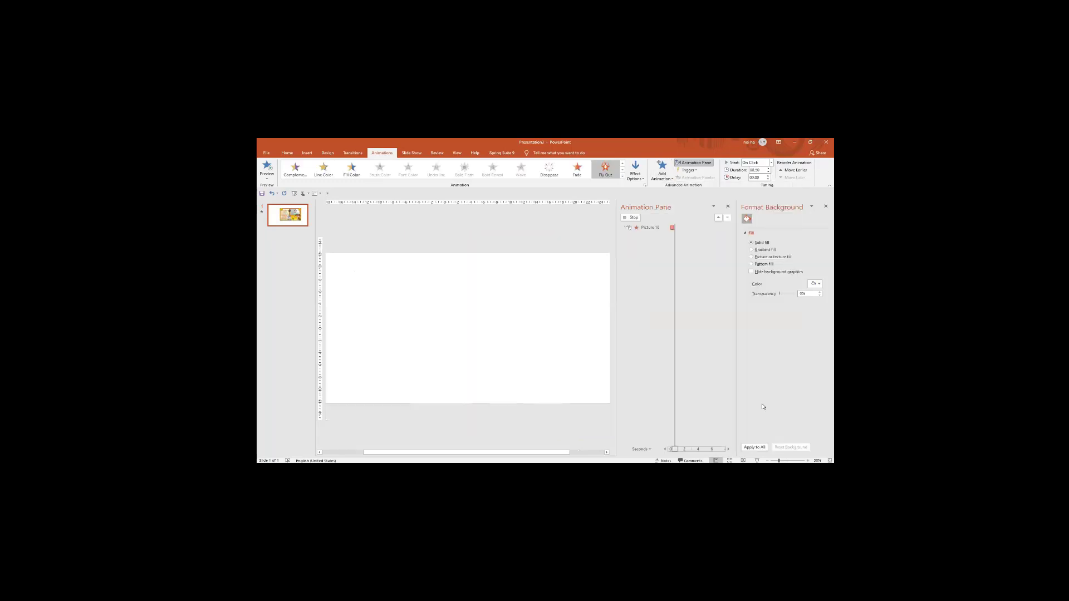
click(758, 461)
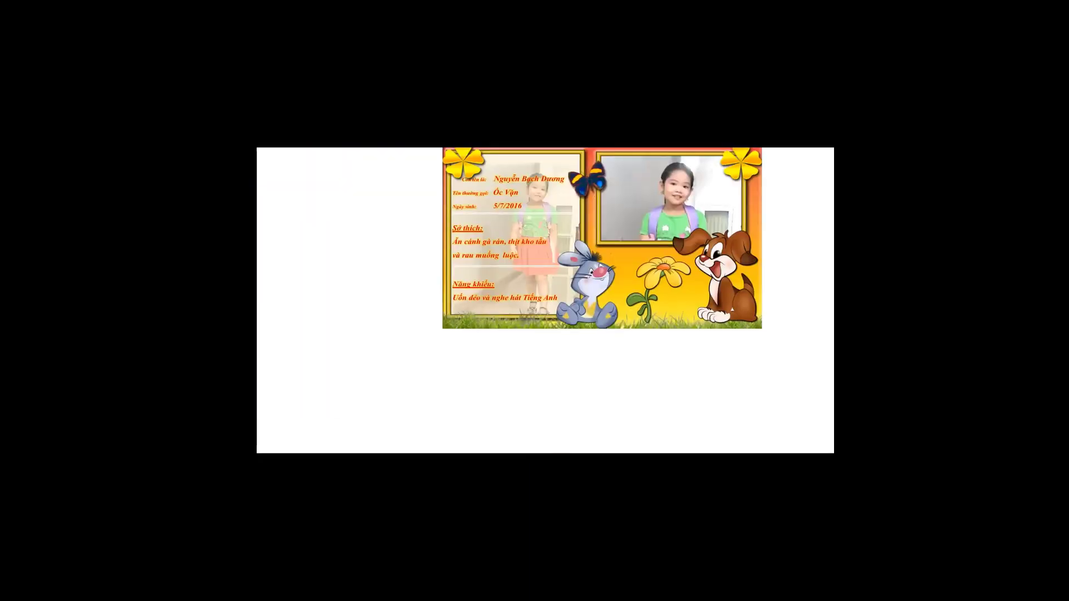
Exit the show, close the Animation and Format Background panes, then reopen the Animation Pane.
key(Escape)
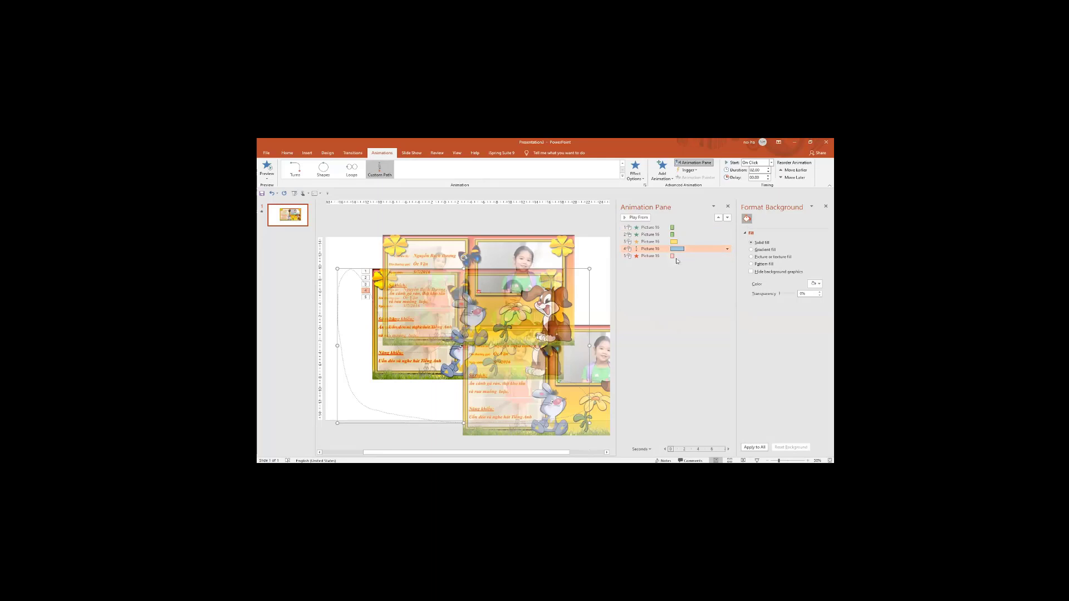
click(728, 206)
click(826, 206)
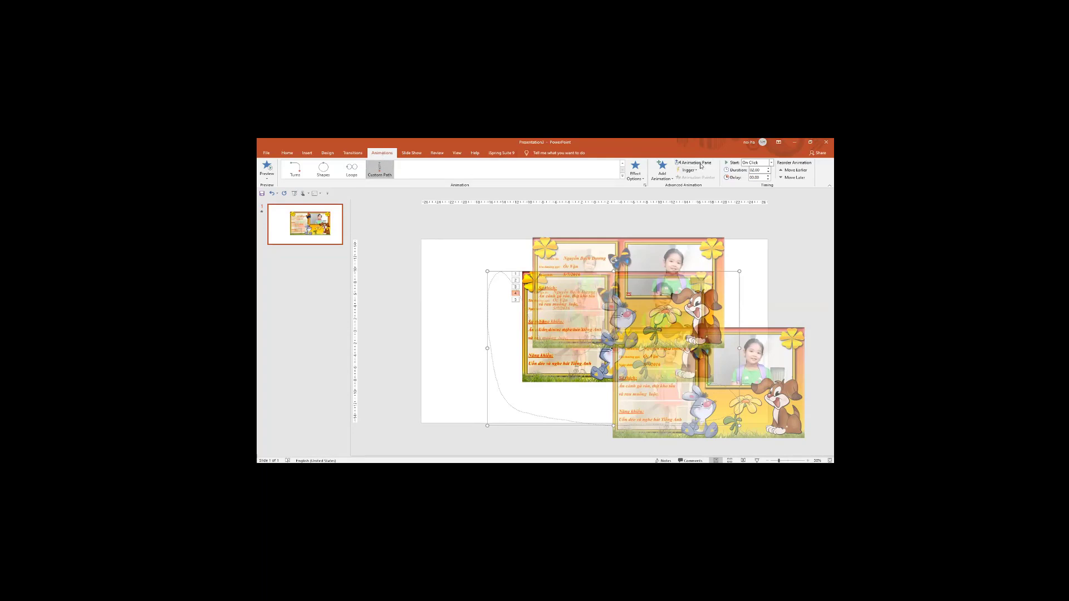
click(697, 165)
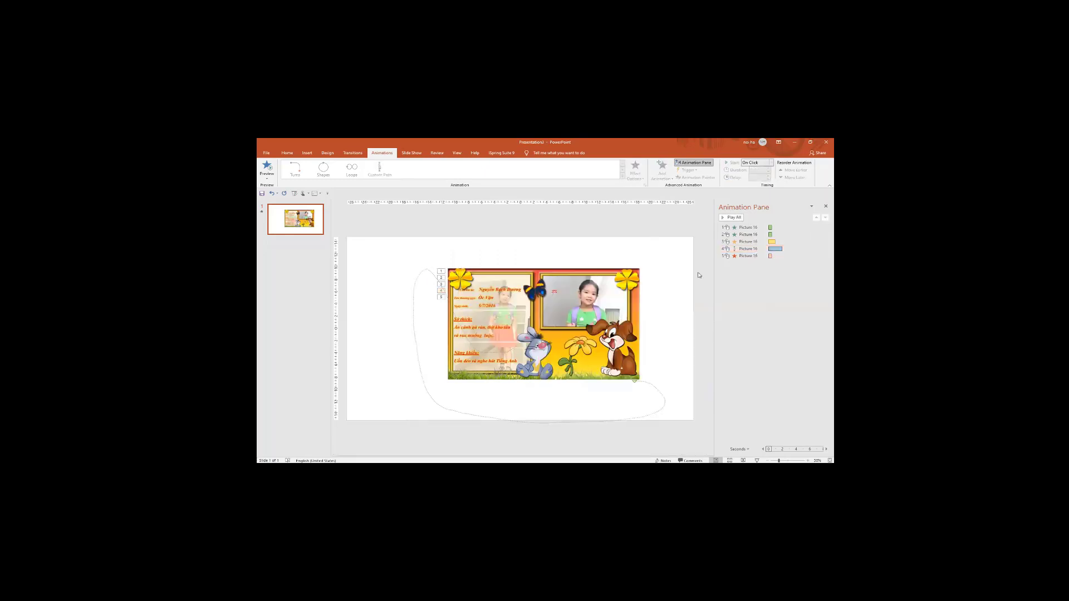
Delete the picture's first animation in the Animation Pane.
click(618, 292)
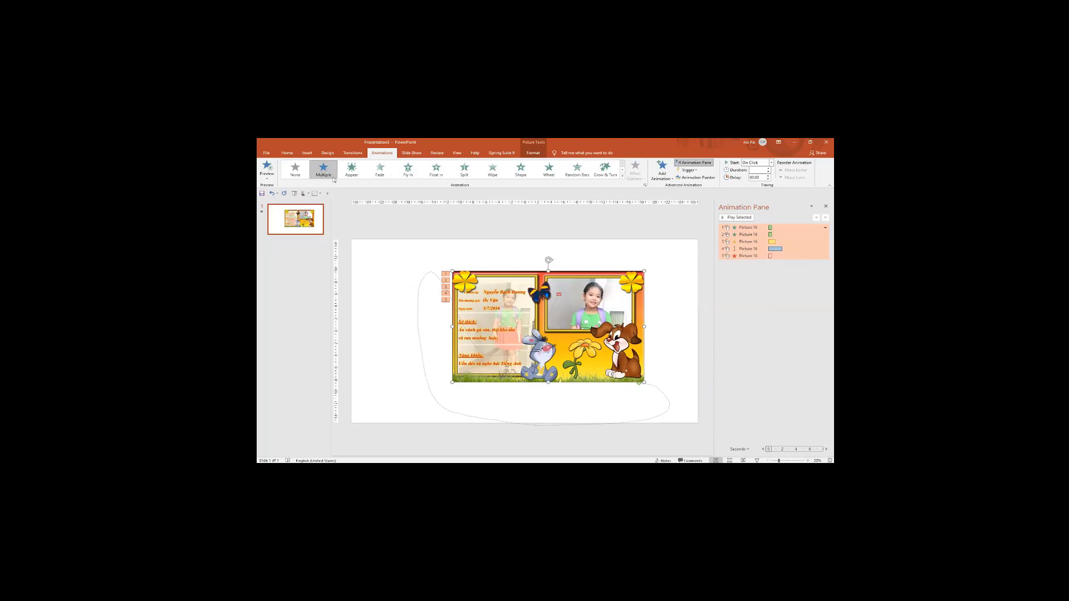
click(745, 227)
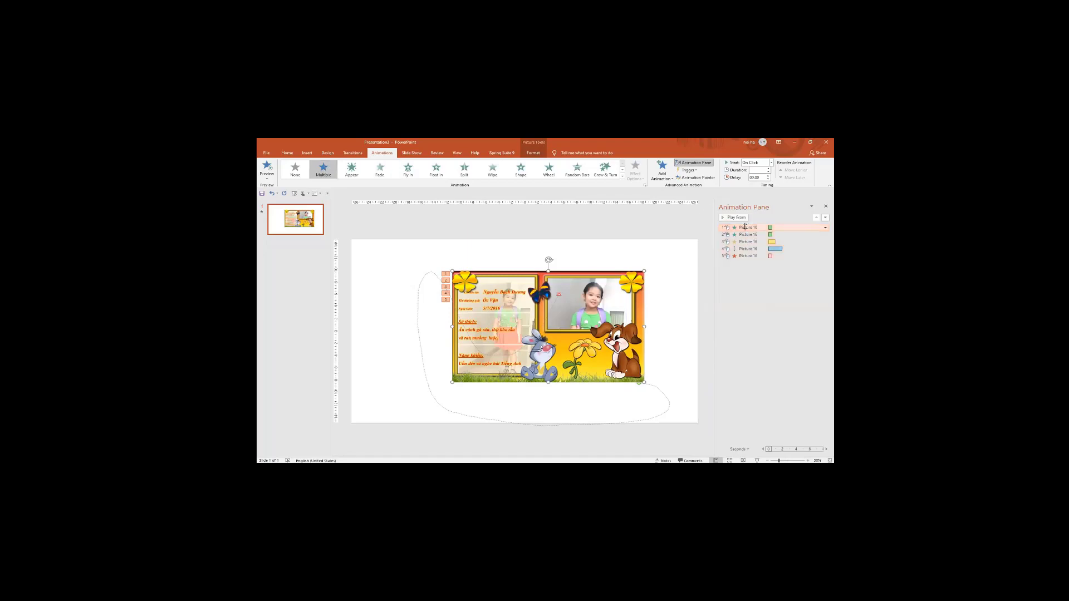
key(Delete)
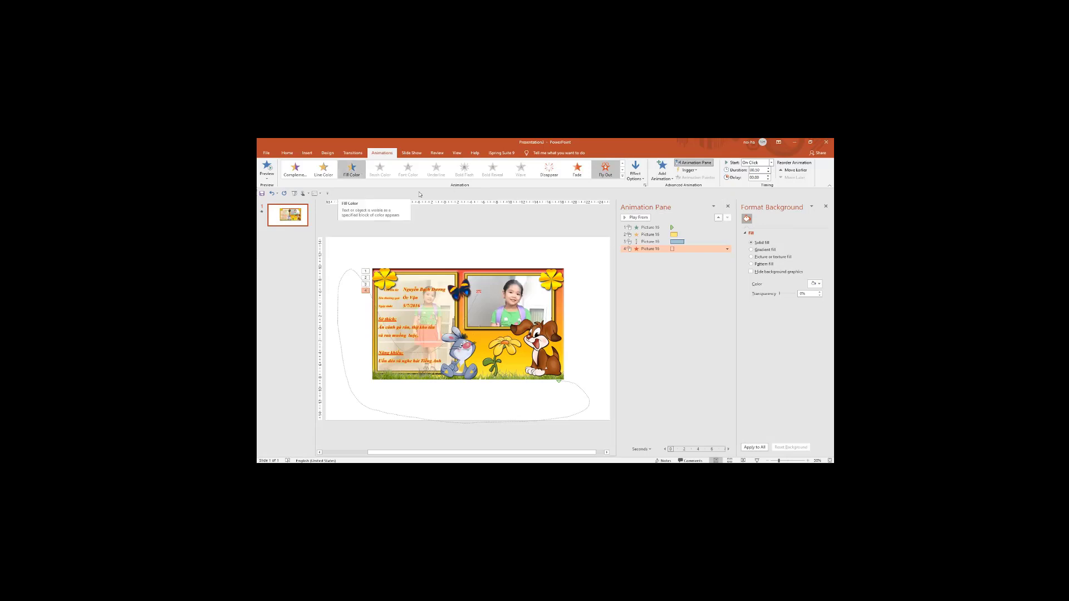
Try Random Bars, Grow & Turn and Zoom on the first animation, settling on Random Bars.
click(647, 228)
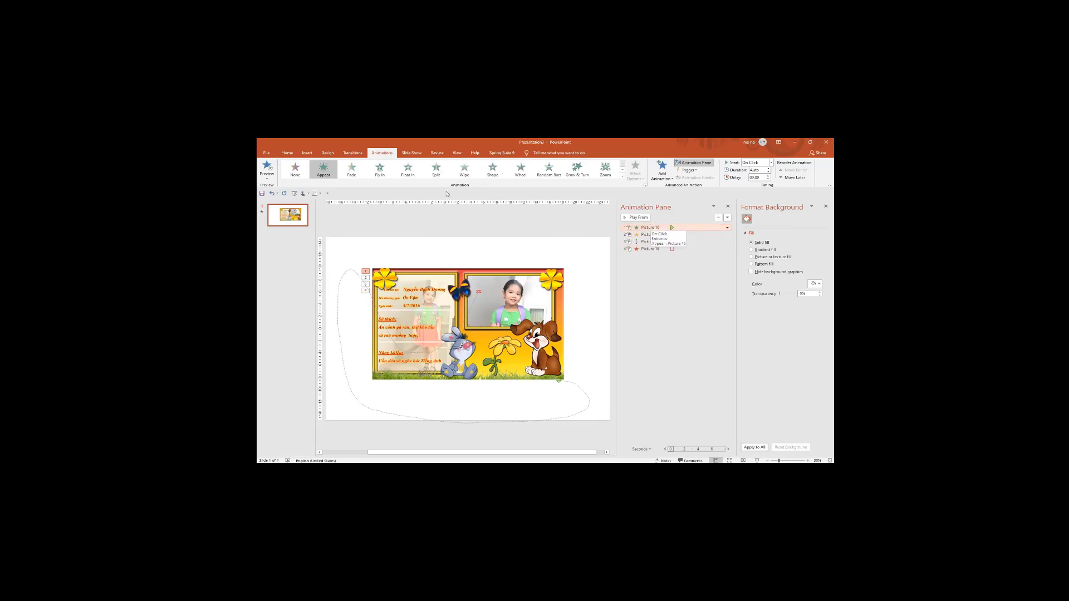
click(322, 174)
click(547, 171)
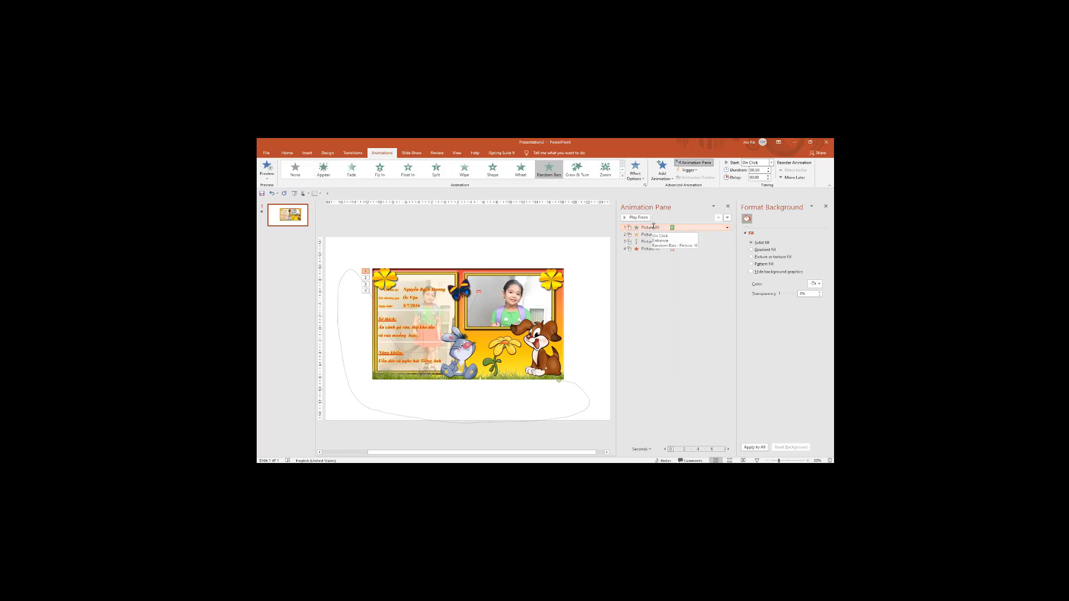
click(586, 171)
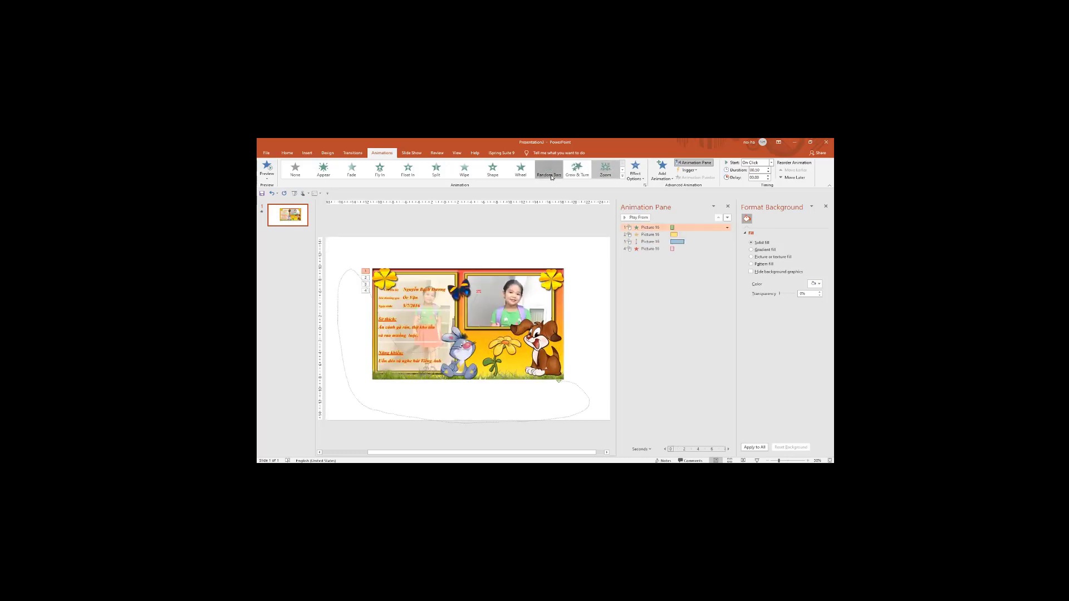
click(607, 171)
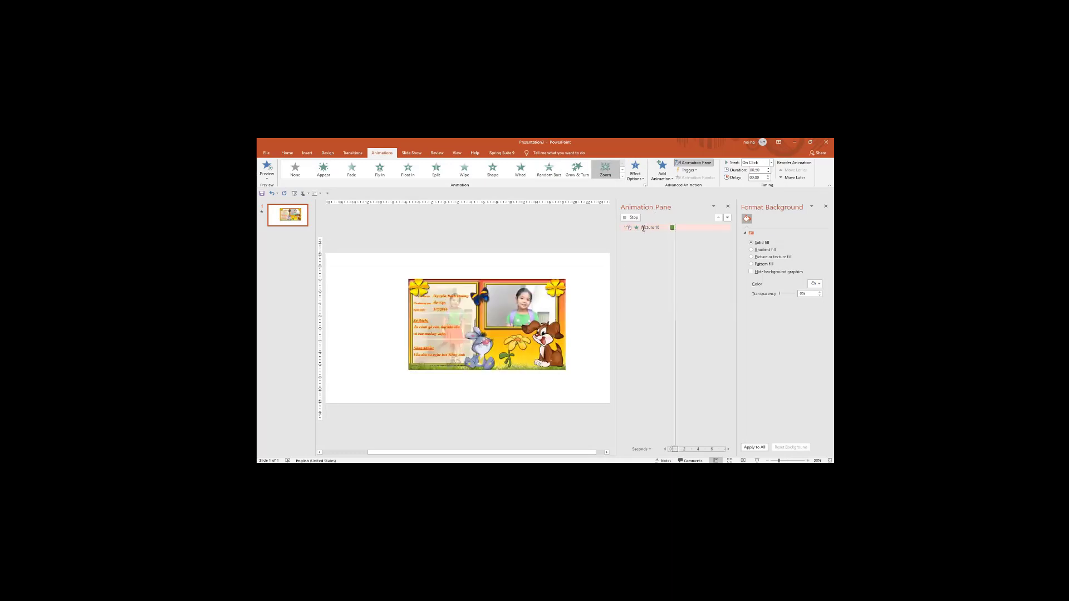
click(560, 173)
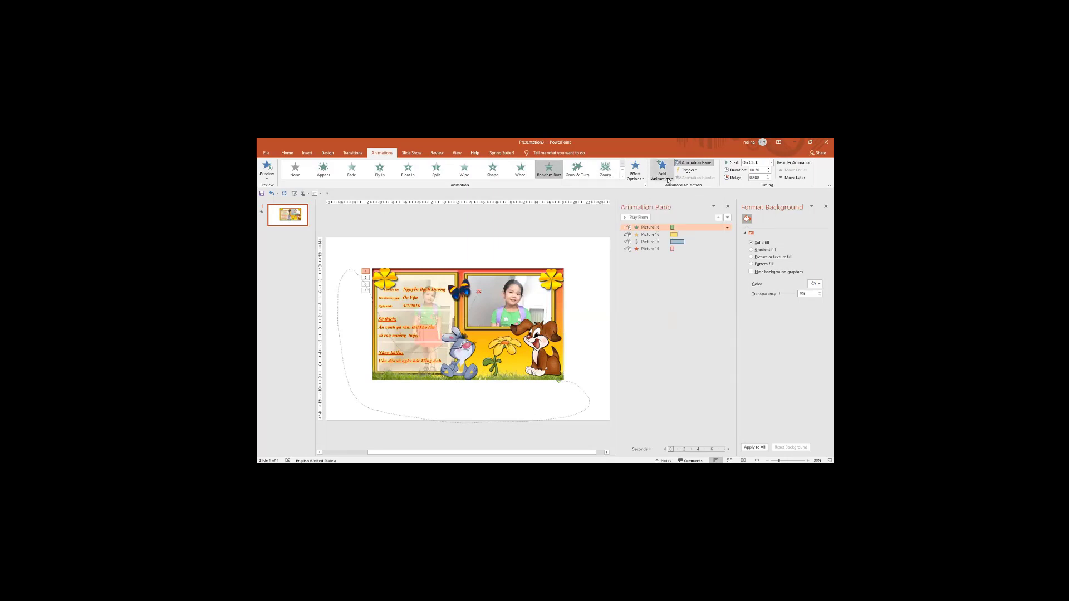
Add a Zoom entrance animation to the picture.
click(669, 180)
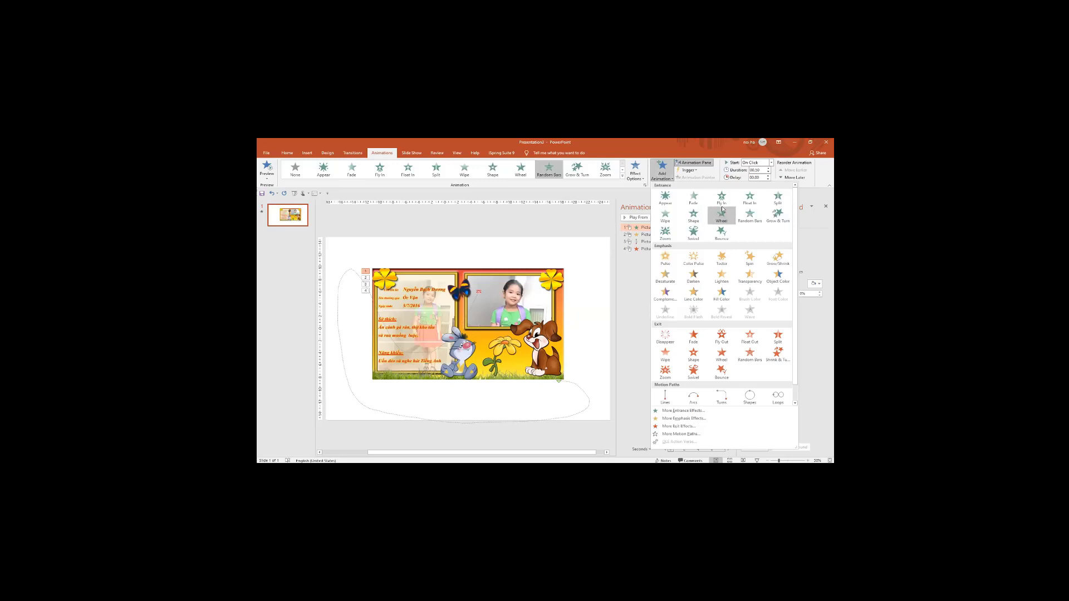
click(663, 233)
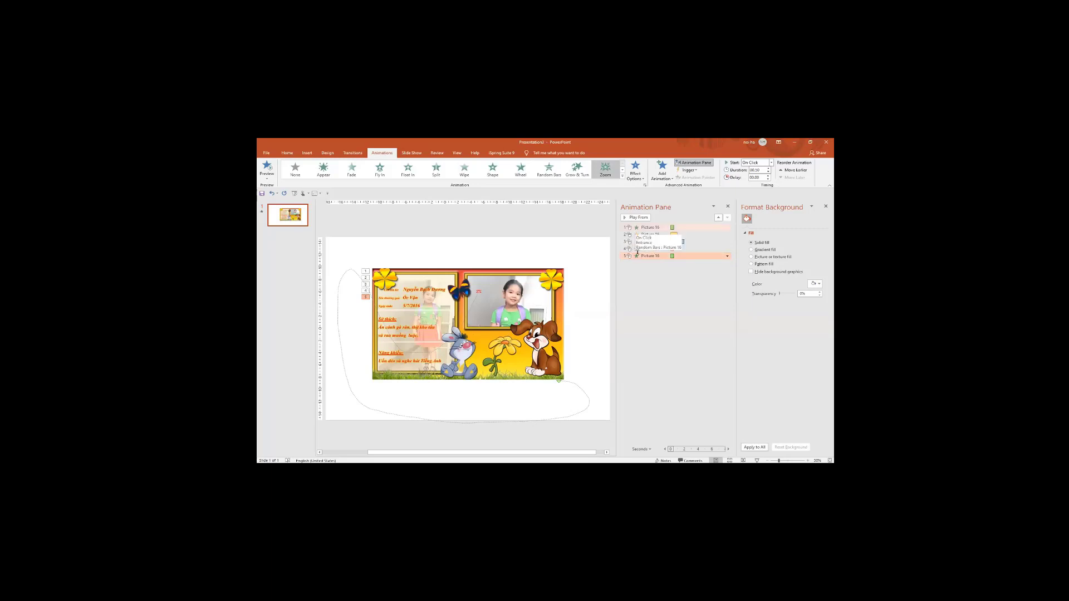
click(657, 289)
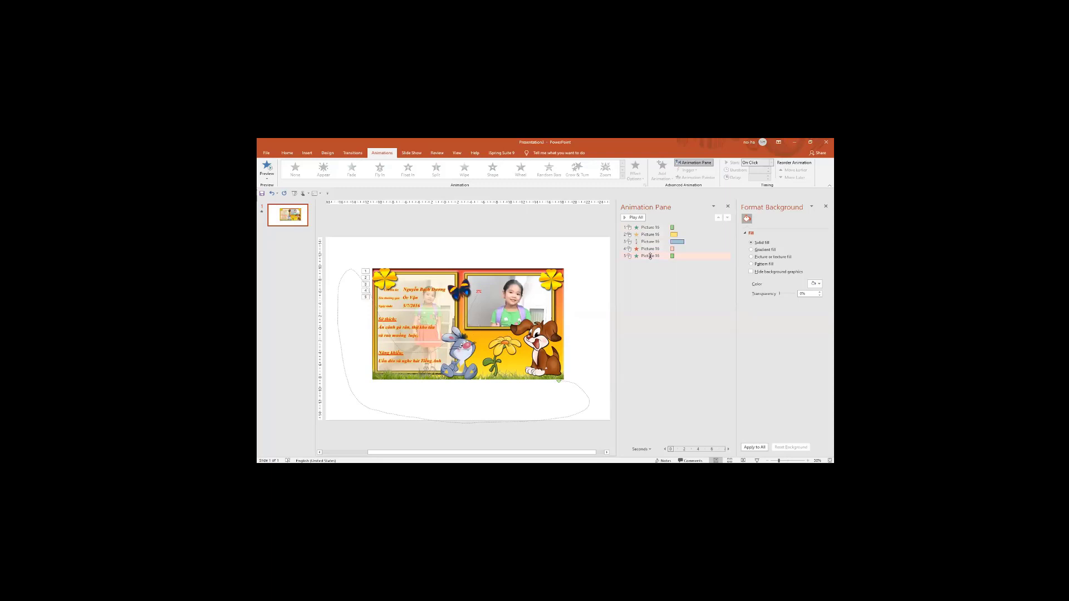
Move the Zoom animation to second in the order, undoing stray moves, and preview the show.
drag(650, 256, 651, 233)
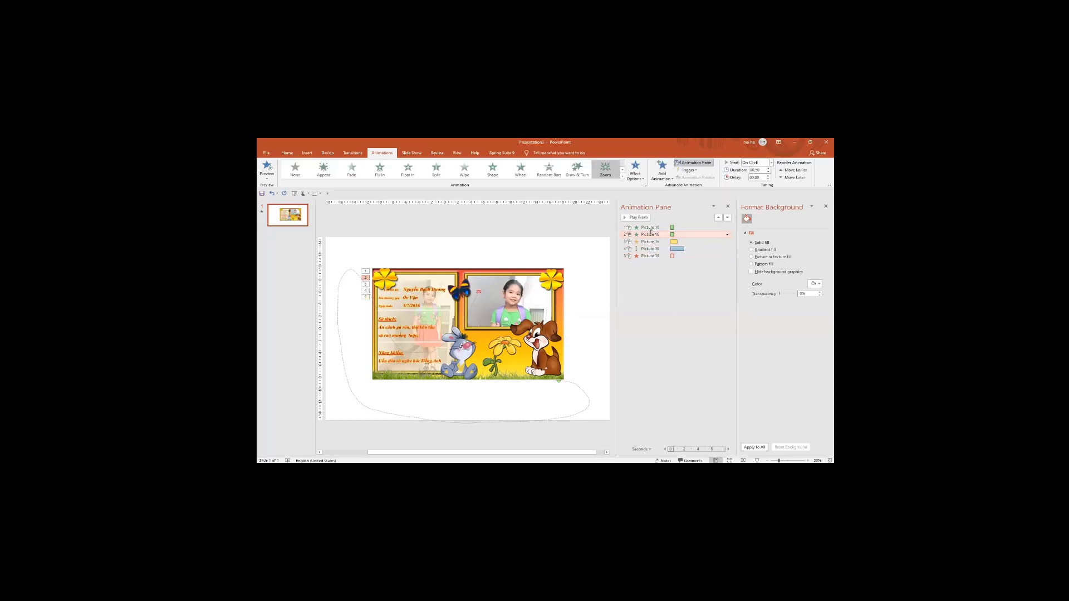
mouse_move(651, 233)
mouse_down()
mouse_move(651, 258)
mouse_move(650, 248)
mouse_up()
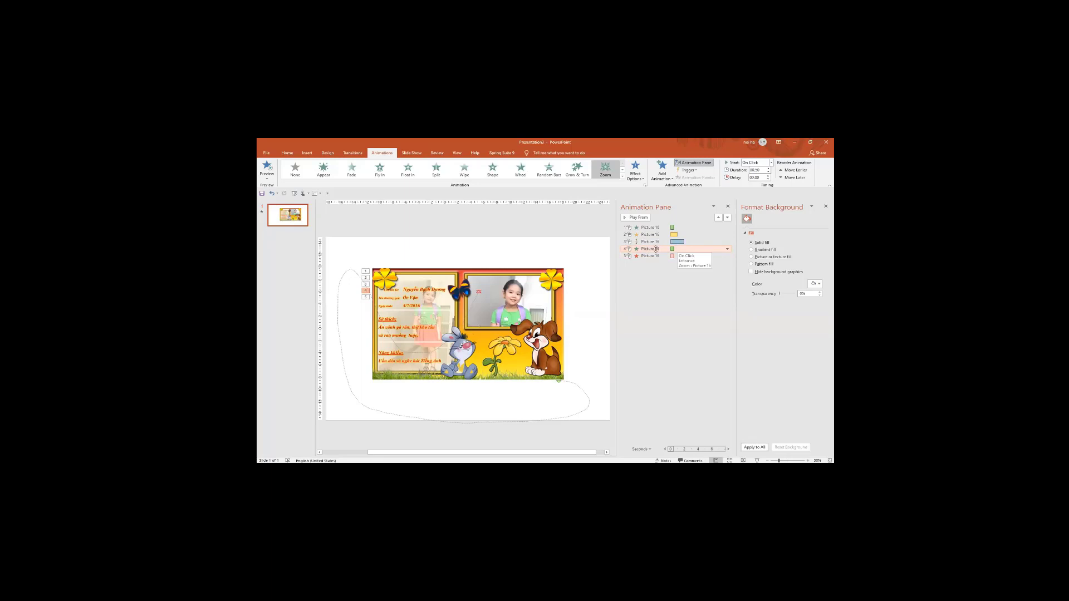
drag(656, 249, 656, 235)
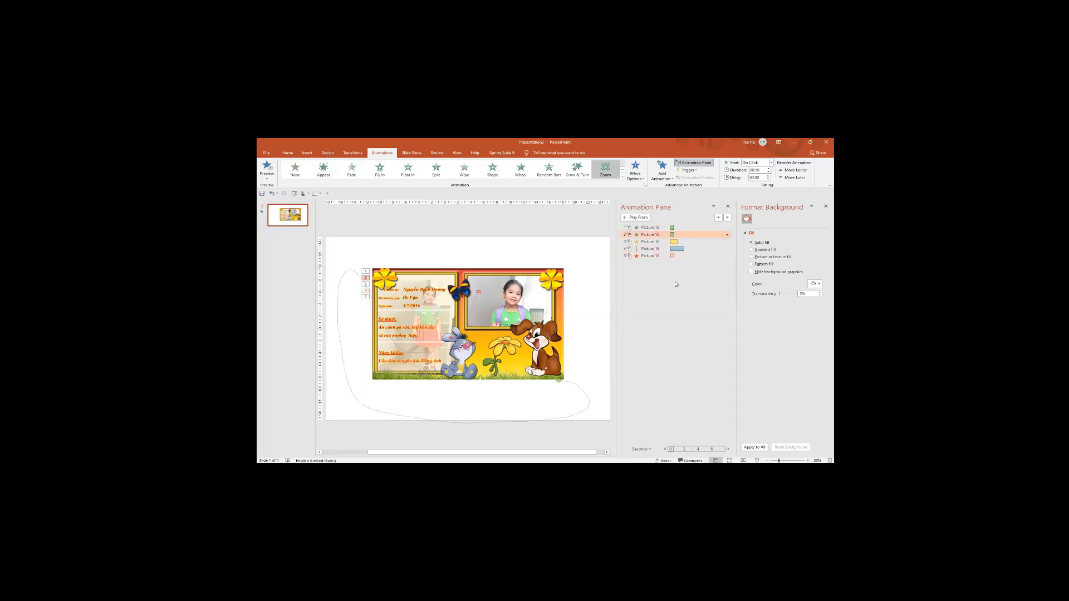
key(ctrl+z)
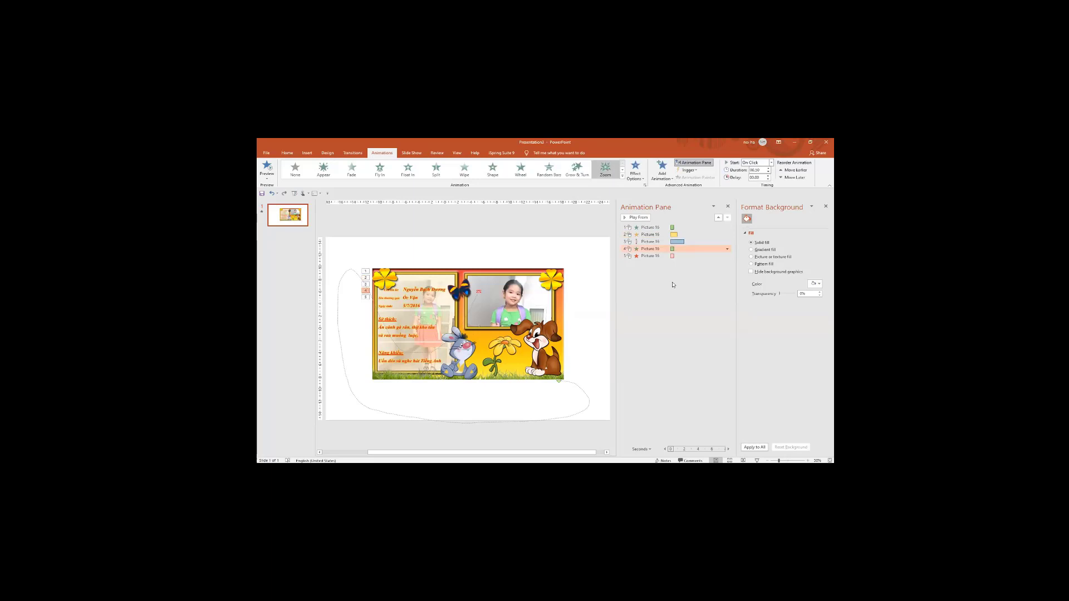
key(ctrl+z)
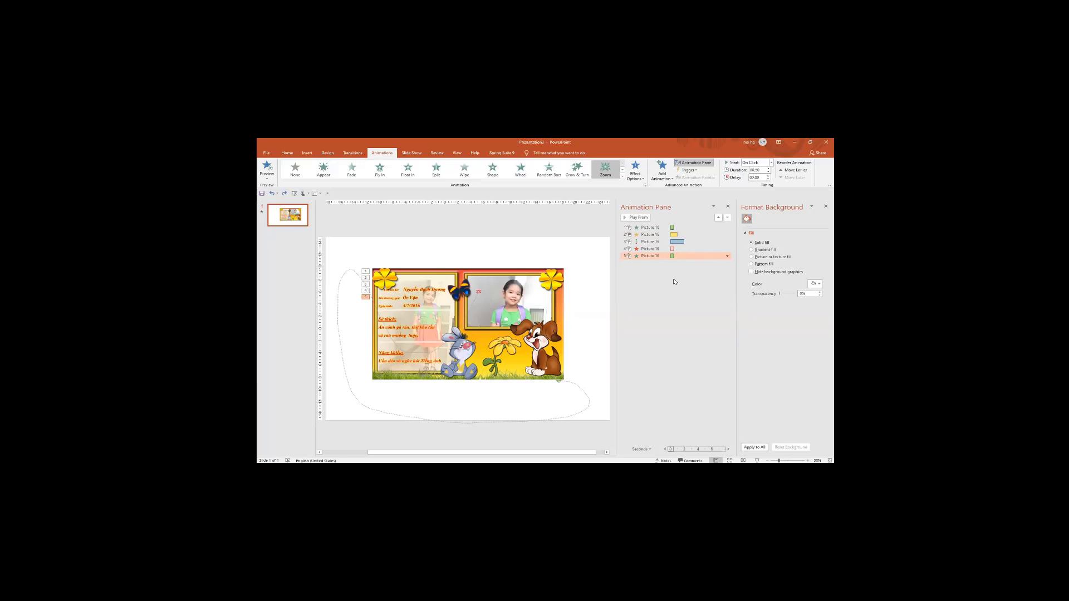
drag(629, 256, 639, 234)
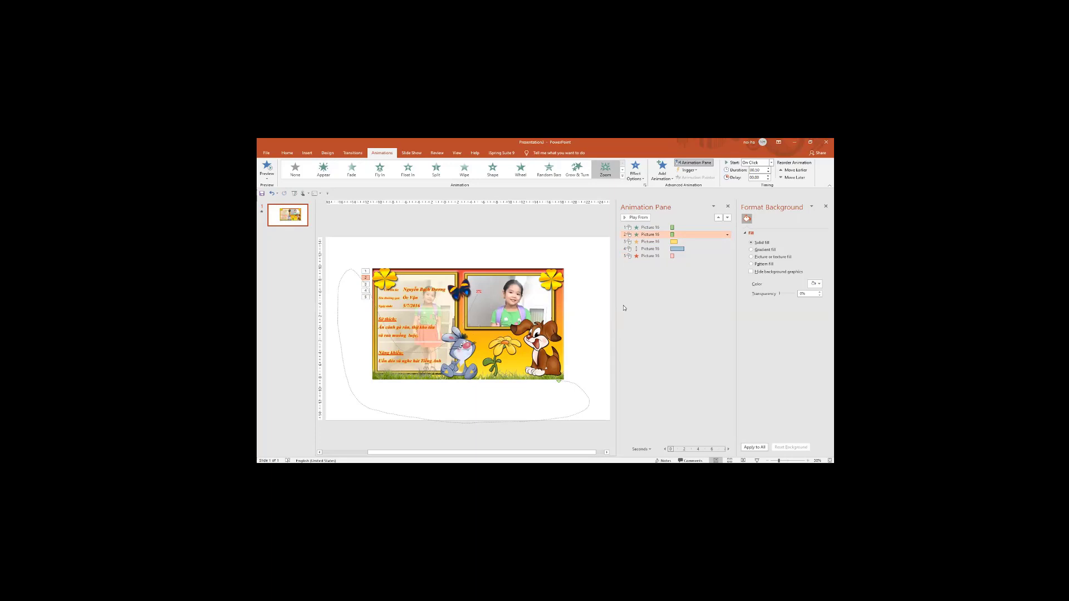
click(757, 461)
click(650, 256)
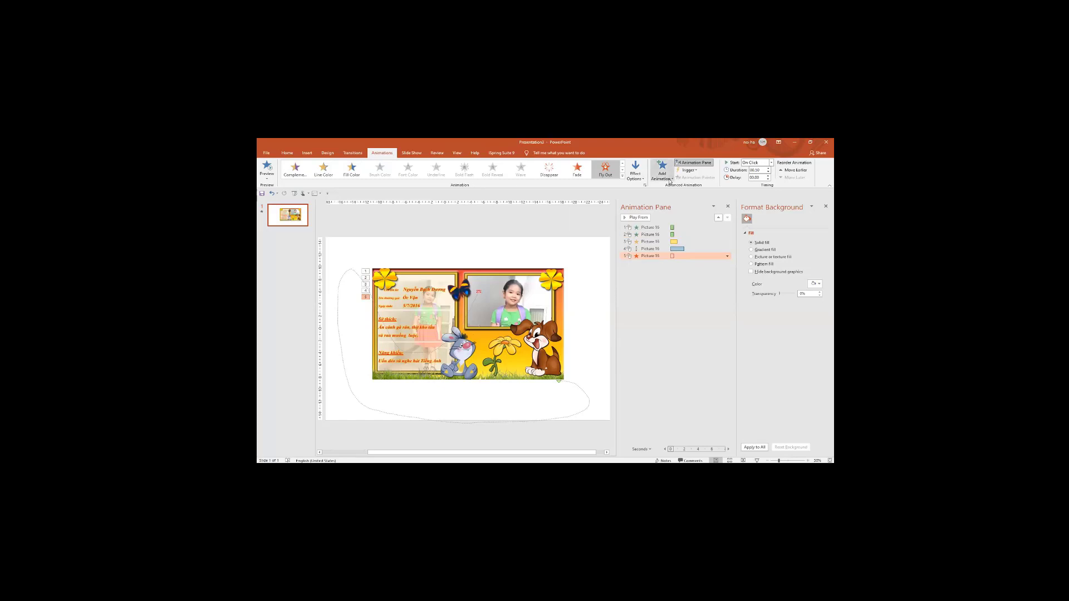
Try moving the Teeter emphasis to second place, then undo to keep the original order.
click(670, 181)
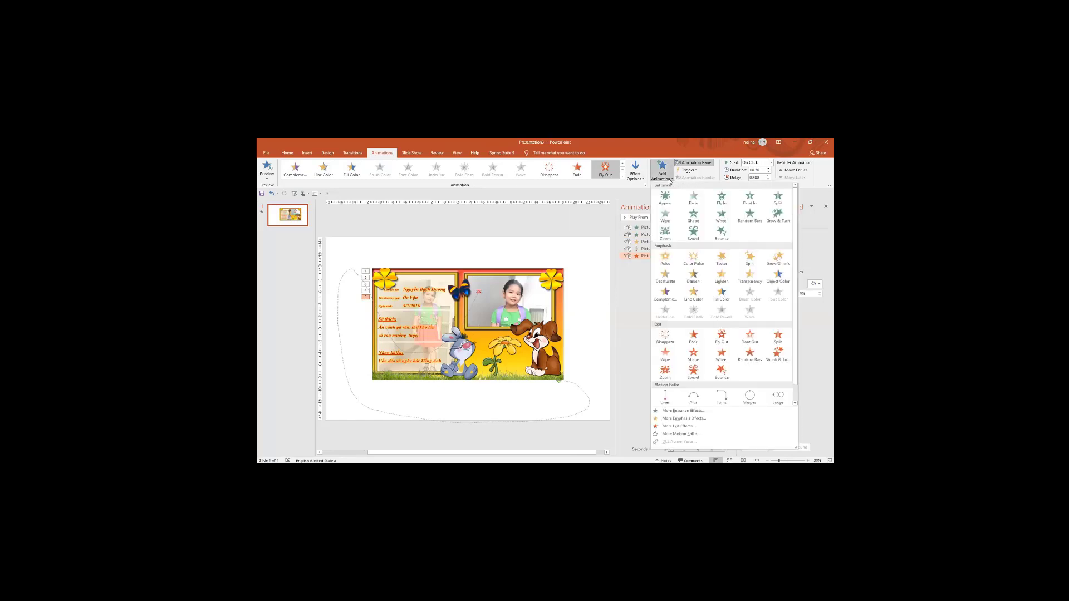
click(641, 258)
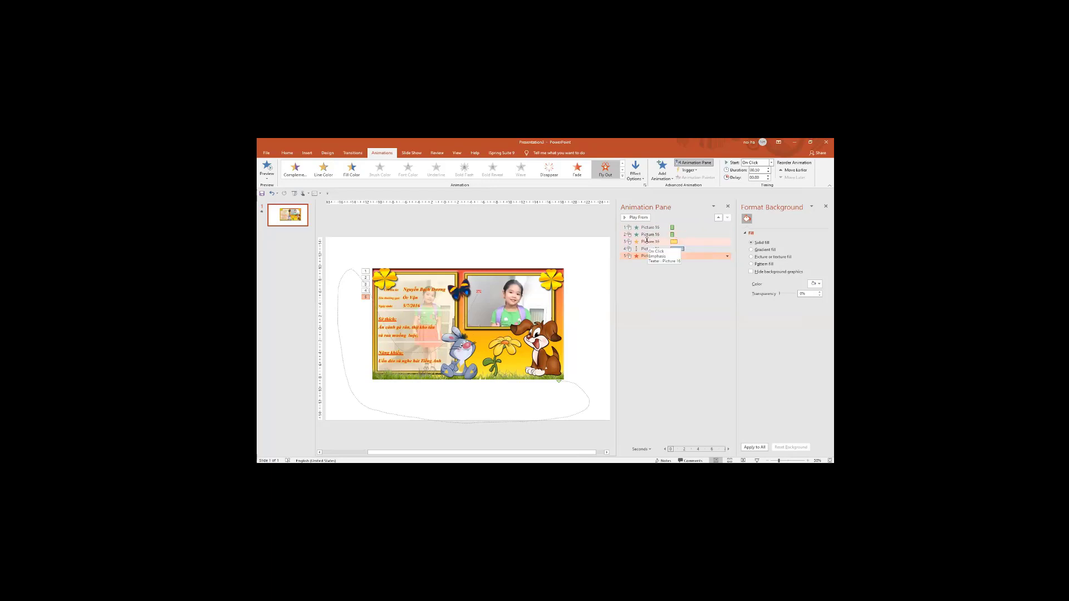
drag(646, 240, 647, 233)
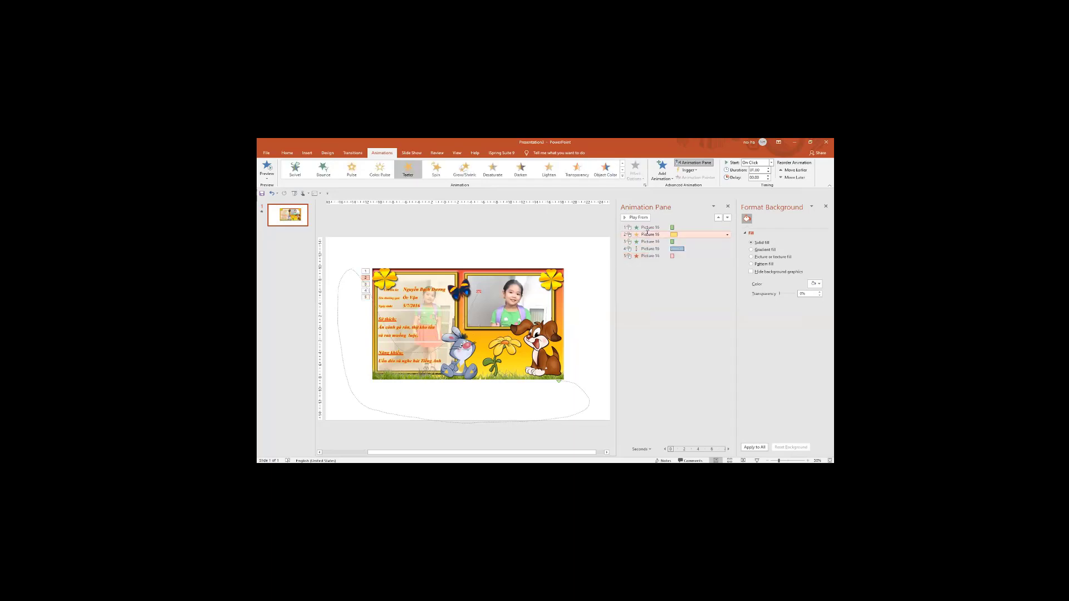
key(ctrl+z)
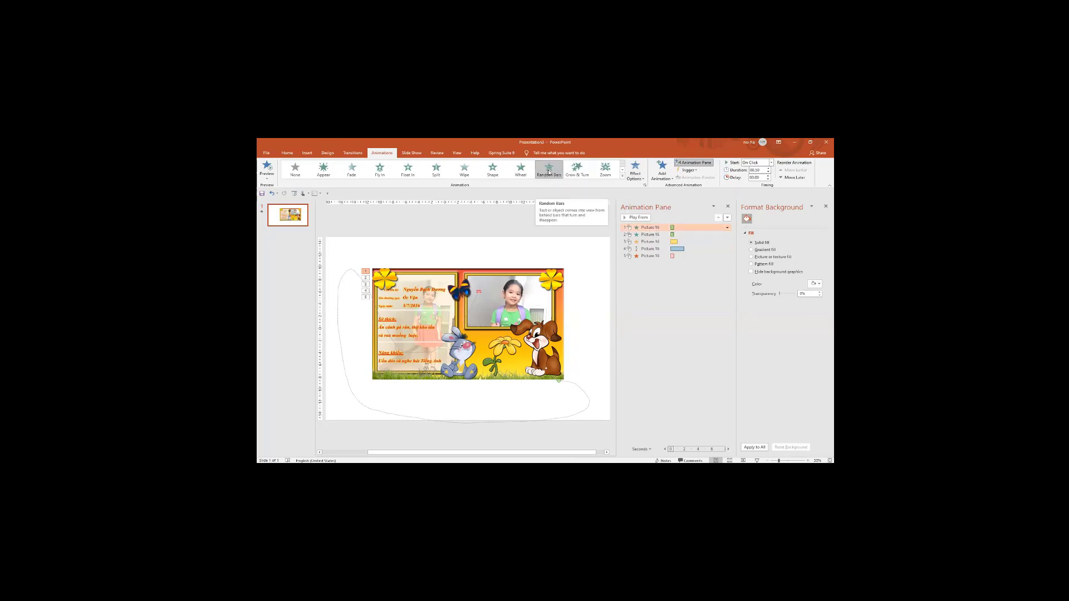
Preview the slide's animations, including the first Picture 16 Random Bars effect.
click(629, 218)
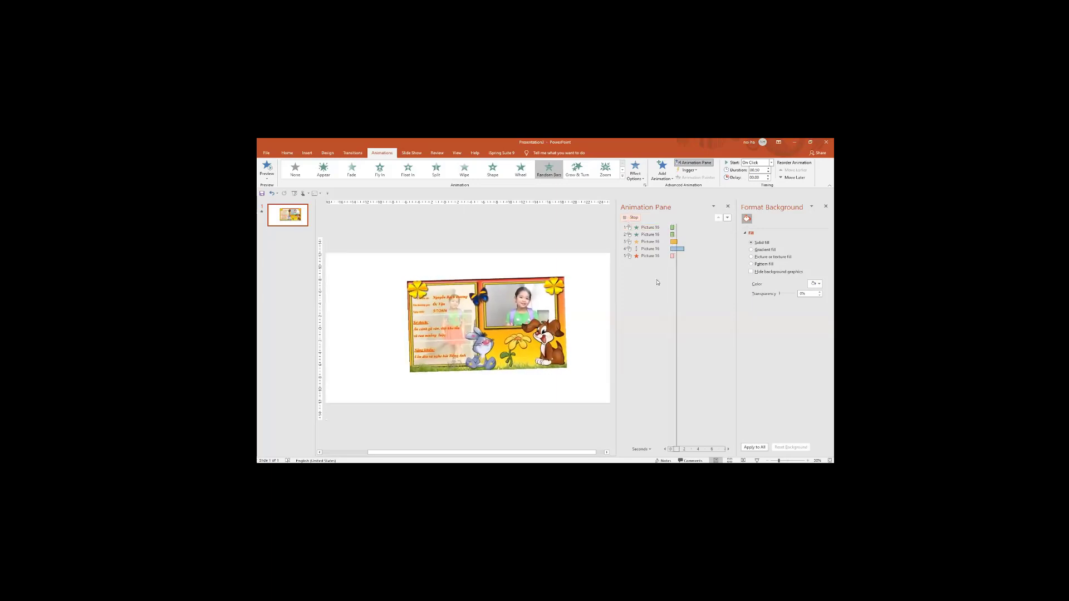
click(647, 228)
click(638, 179)
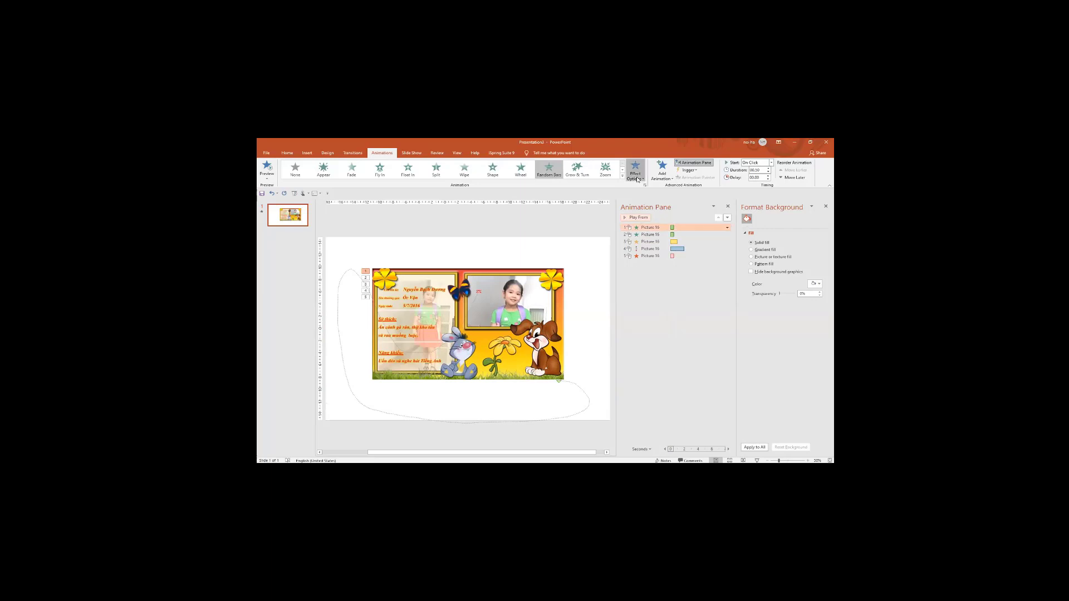
click(645, 216)
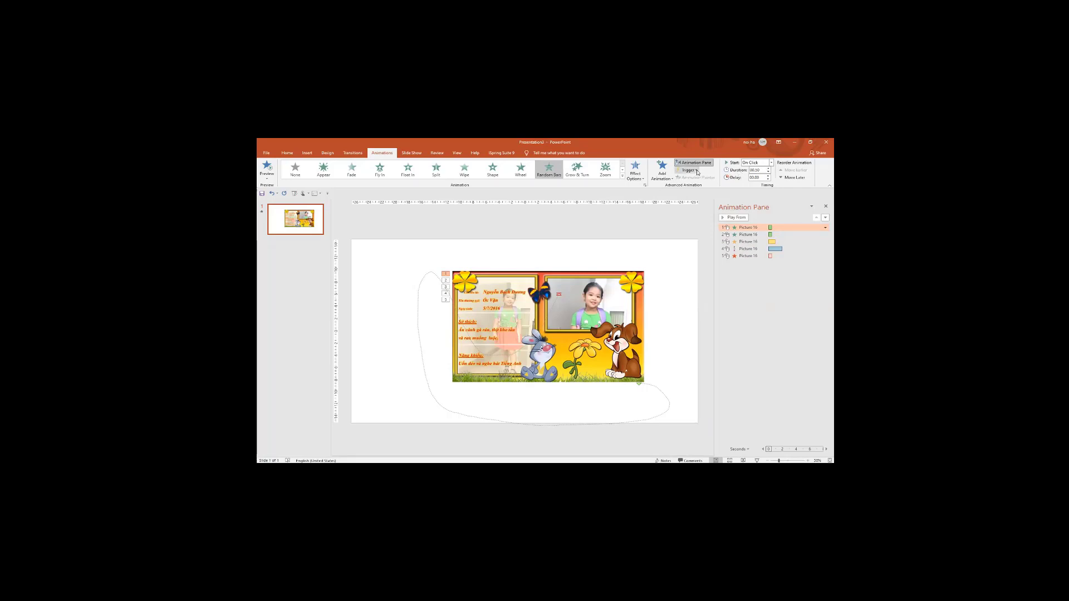
Look over the animation Trigger choices without picking one, then show the Insert commands.
click(697, 171)
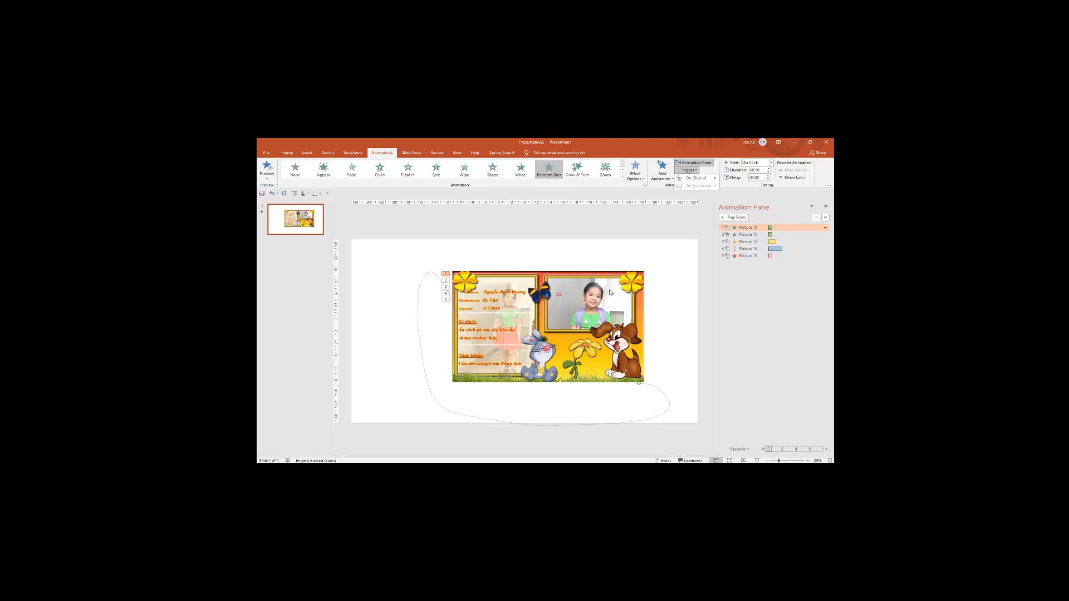
click(610, 270)
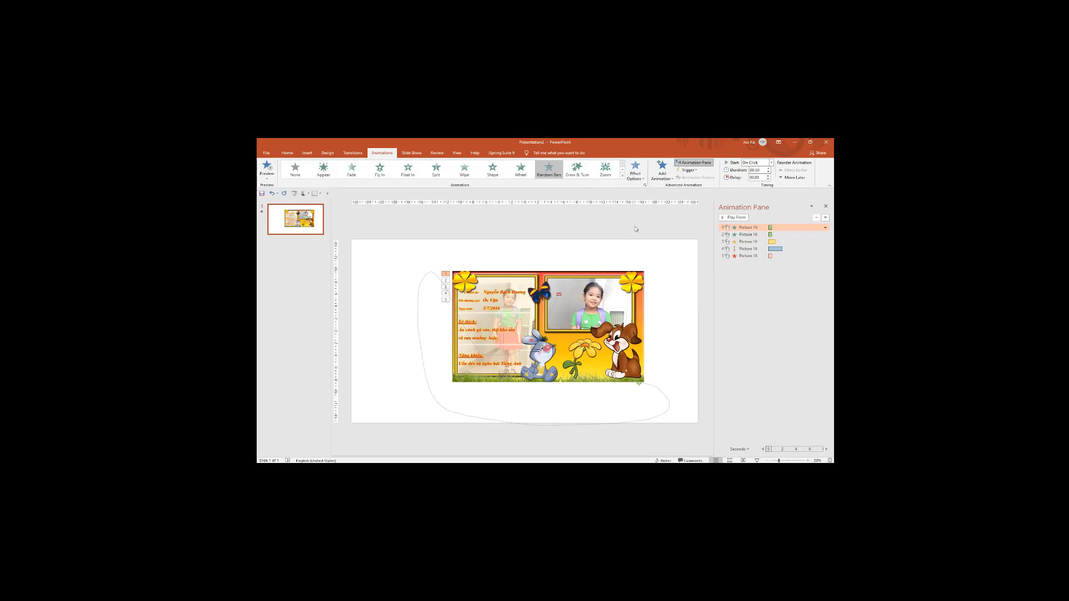
click(306, 153)
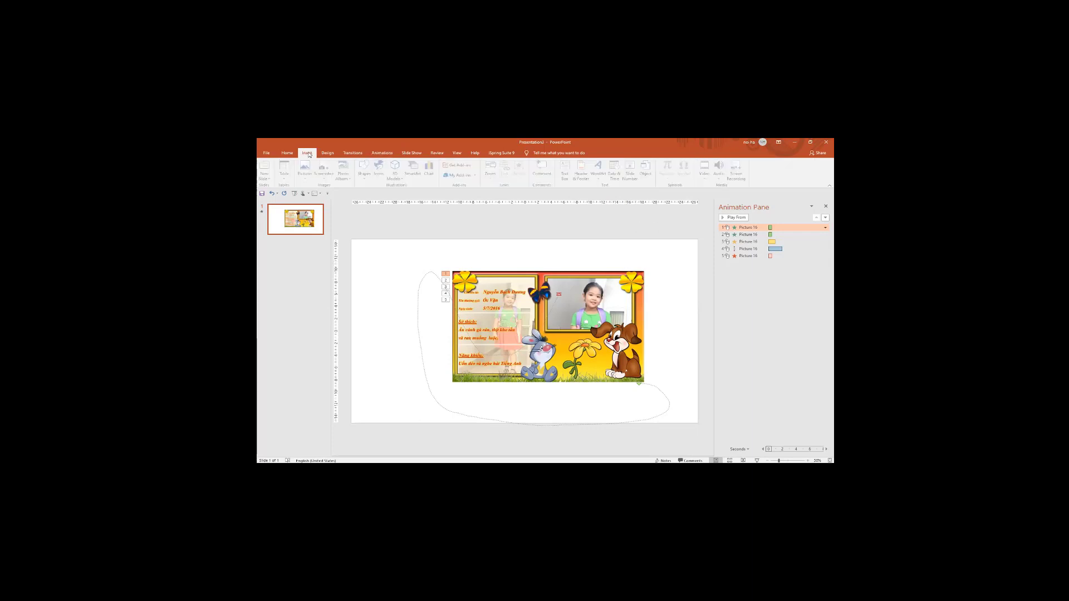
Draw a blue five-point star at the slide's top-left.
click(365, 177)
click(397, 198)
drag(365, 244, 397, 276)
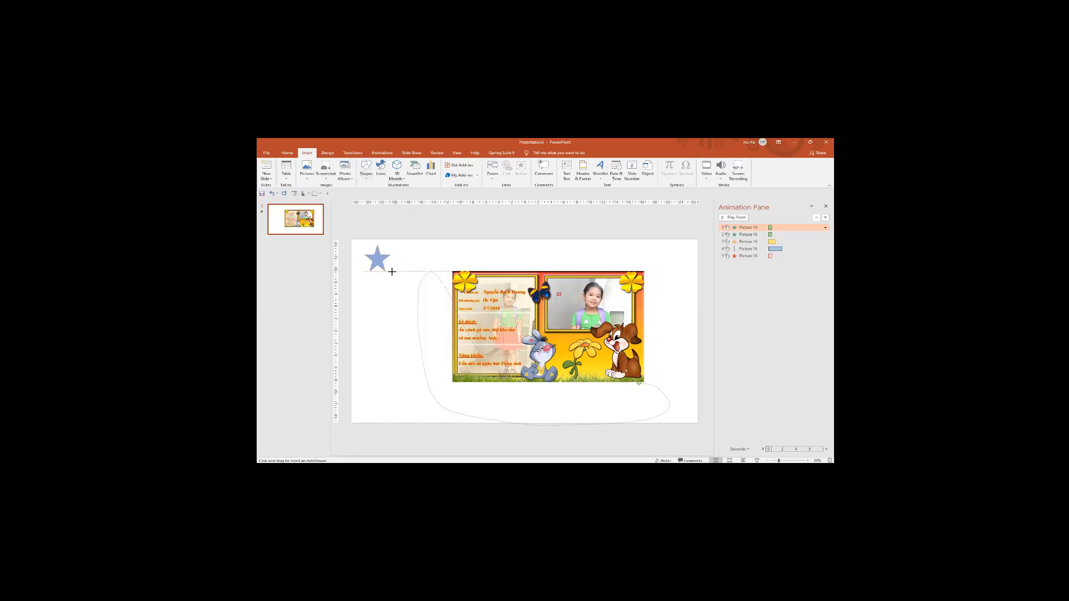
Make the framed picture's animations trigger On Click of Star: 5 Points 18.
click(567, 276)
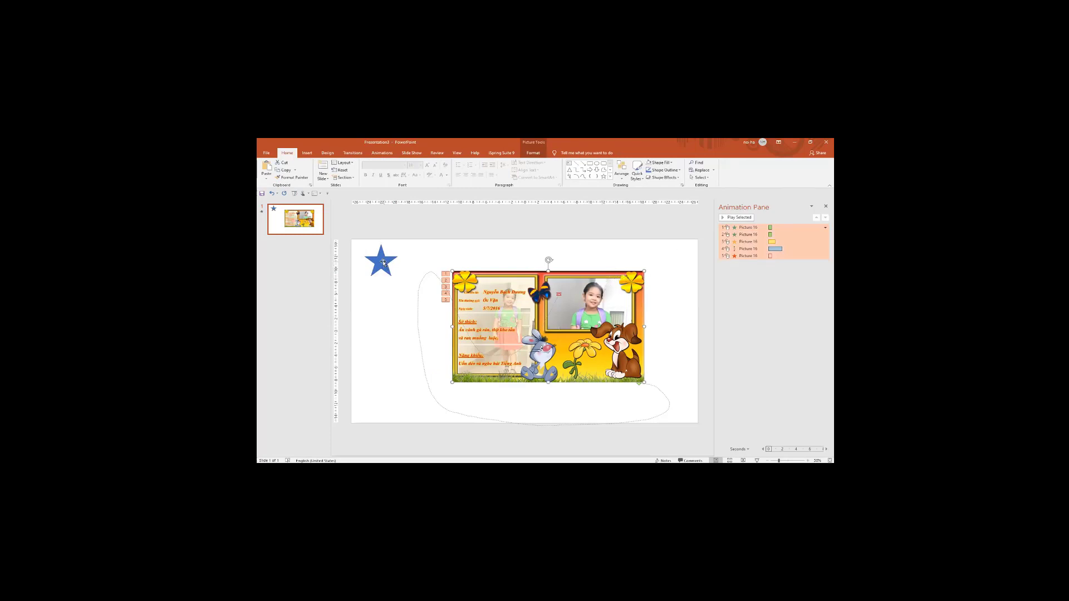
click(383, 154)
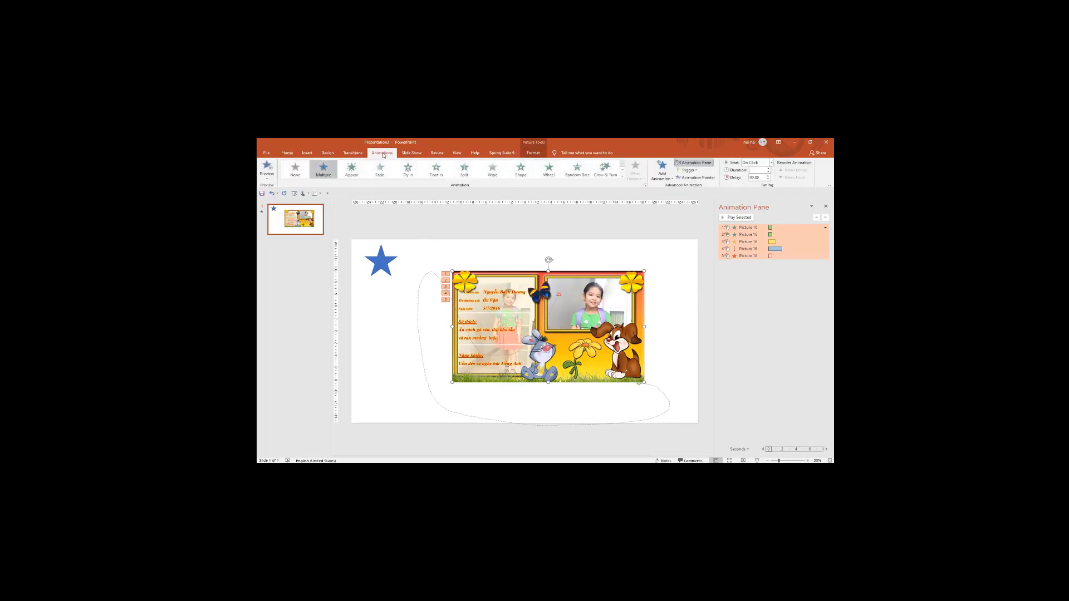
click(691, 170)
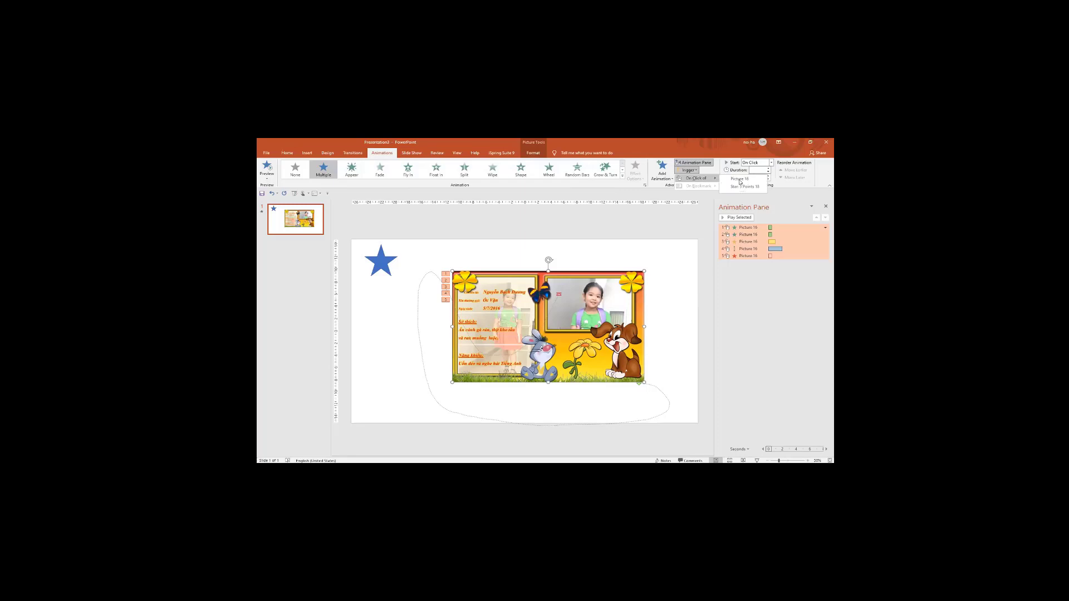
mouse_move(697, 179)
click(743, 187)
Run the slide show, clicking the star three times to play the photo card's animations, then exit.
click(757, 461)
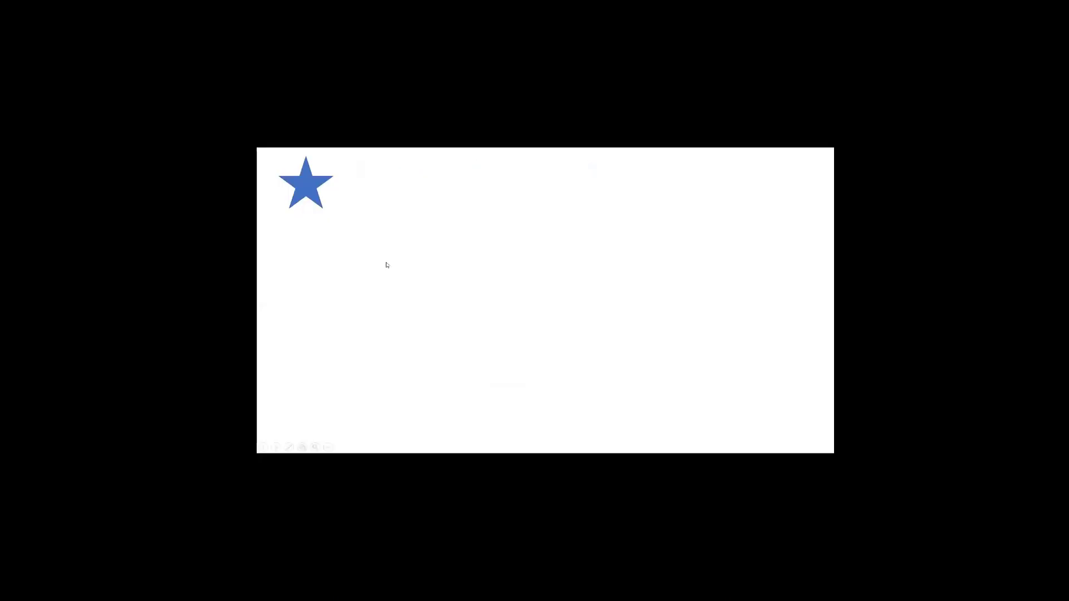
click(387, 265)
key(Left)
click(305, 183)
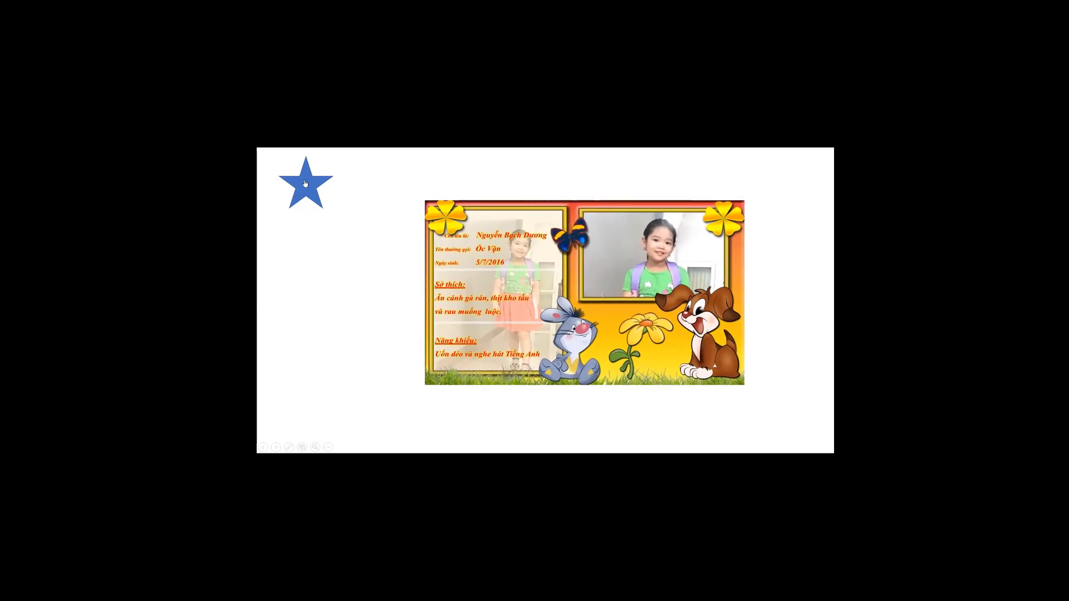
click(305, 183)
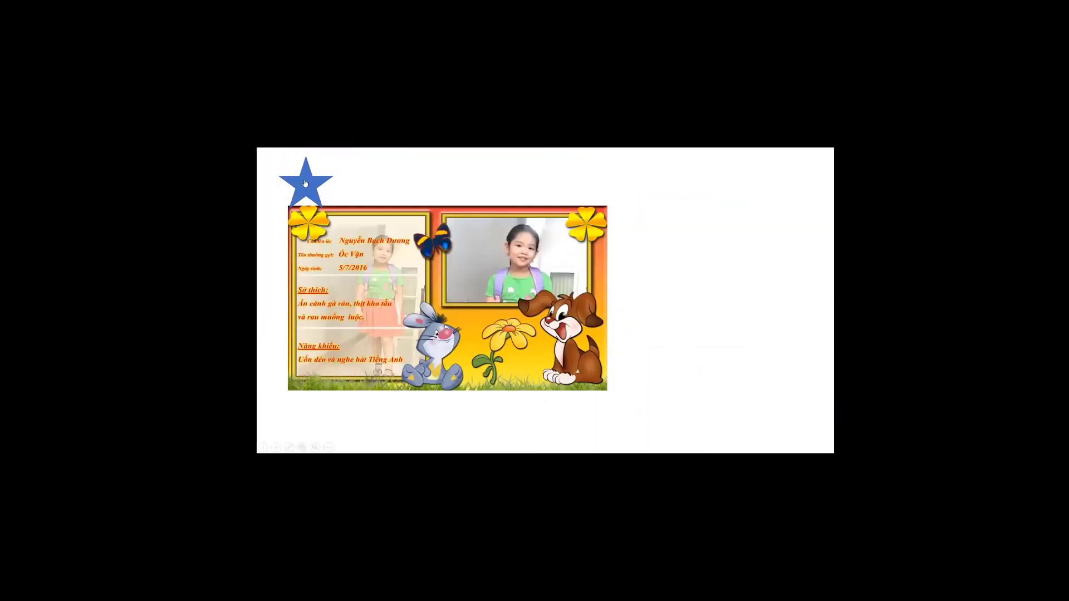
click(305, 184)
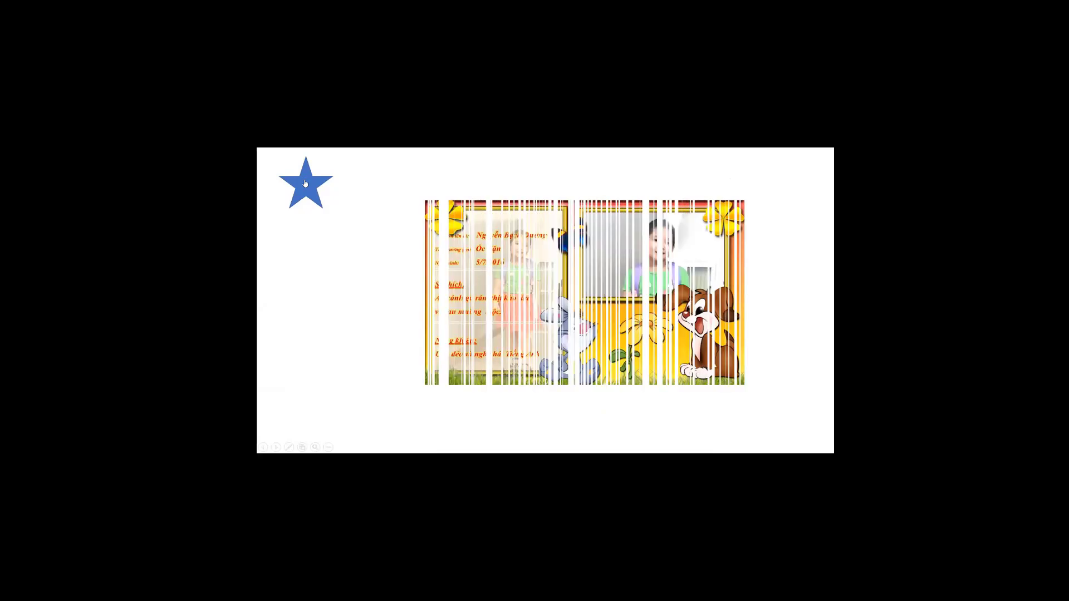
key(Escape)
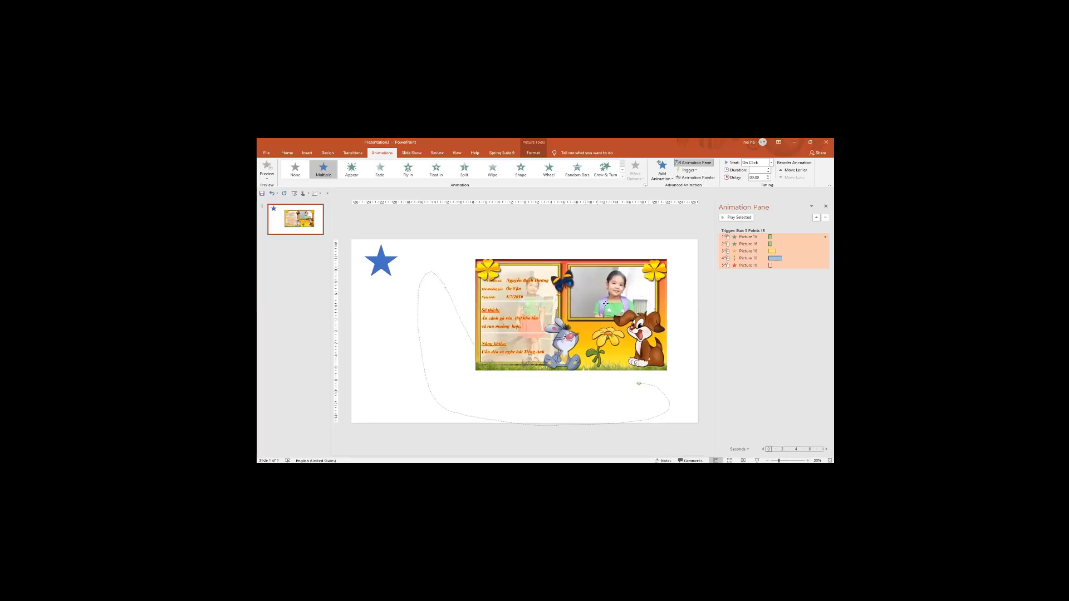
Shift the photo card up and right, then browse the Home, Animations and Insert Screenshot options.
drag(574, 320, 606, 302)
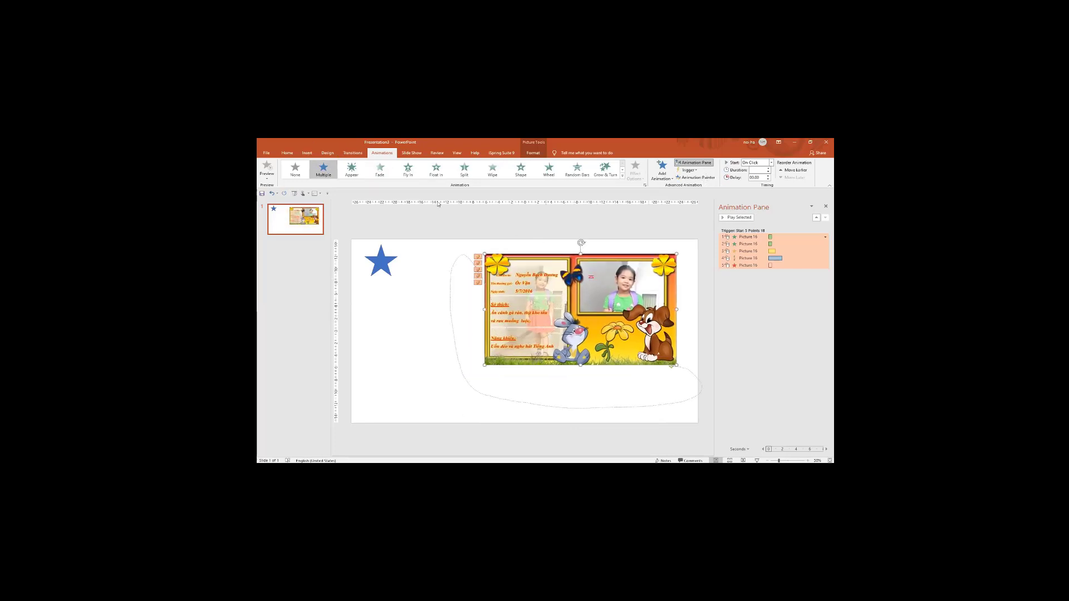
click(288, 155)
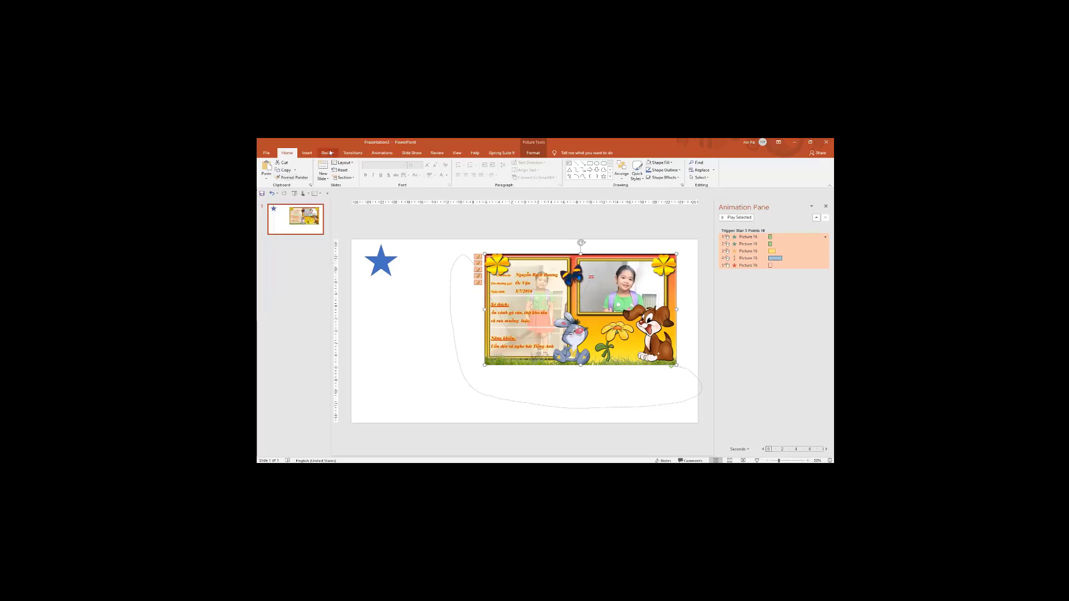
click(382, 153)
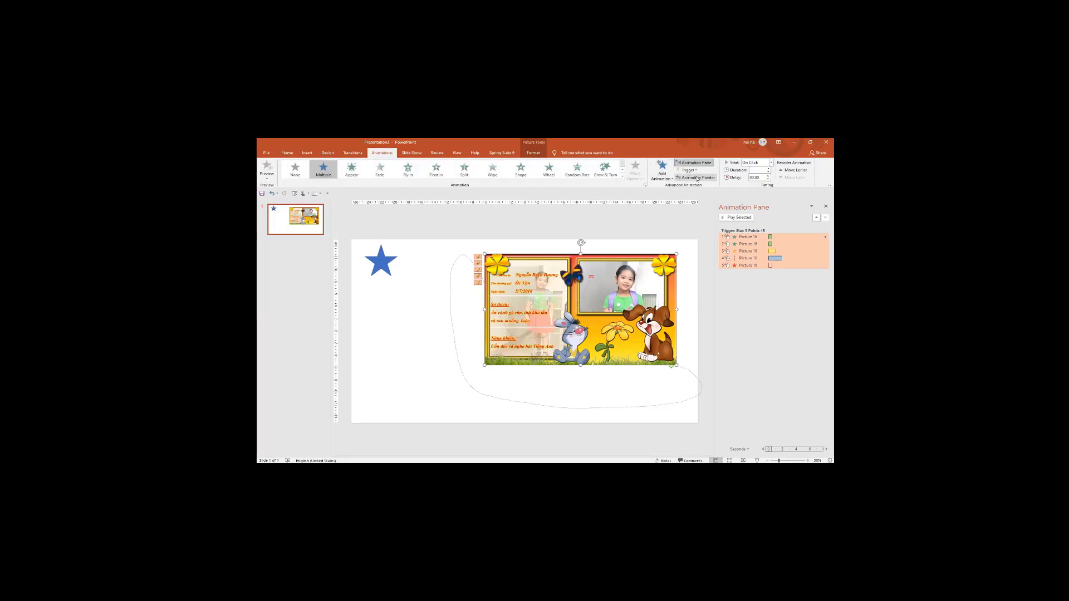
click(307, 153)
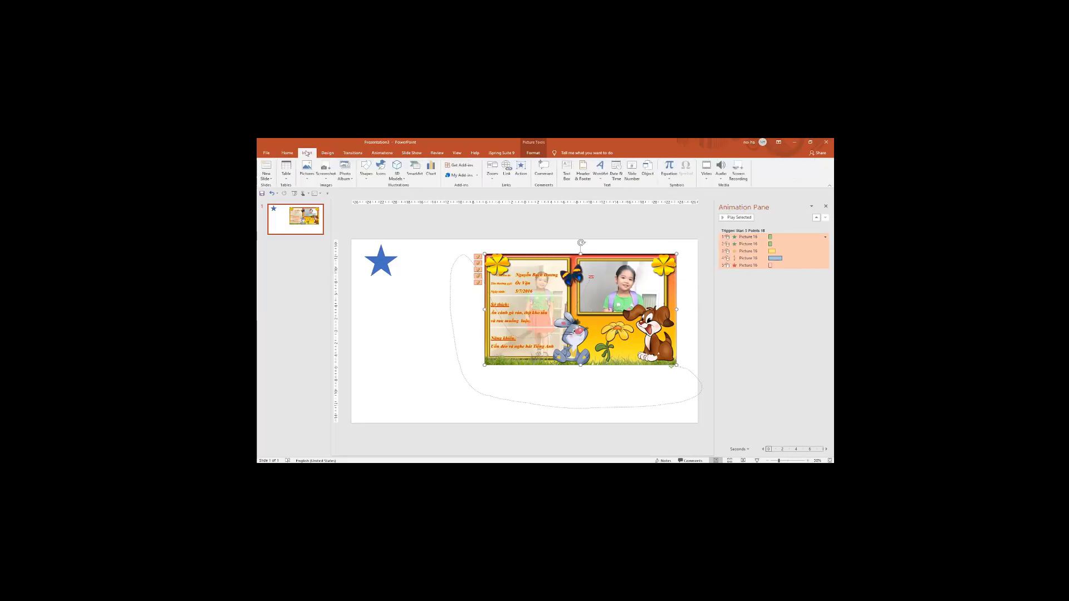
click(326, 178)
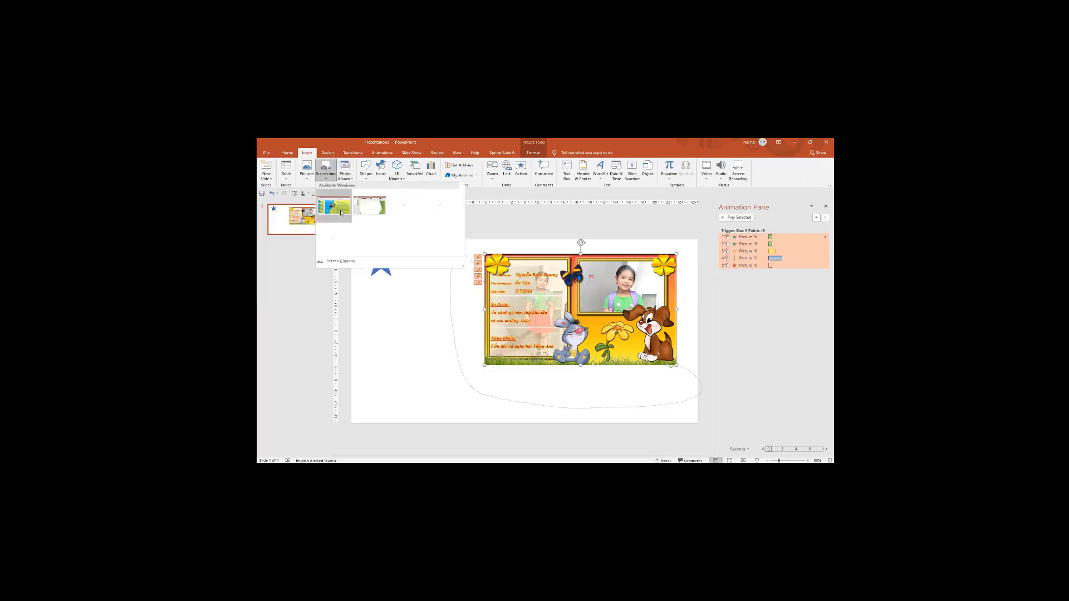
Insert the 'unnamed' 5K picture and place it at the lower left below the star.
click(310, 195)
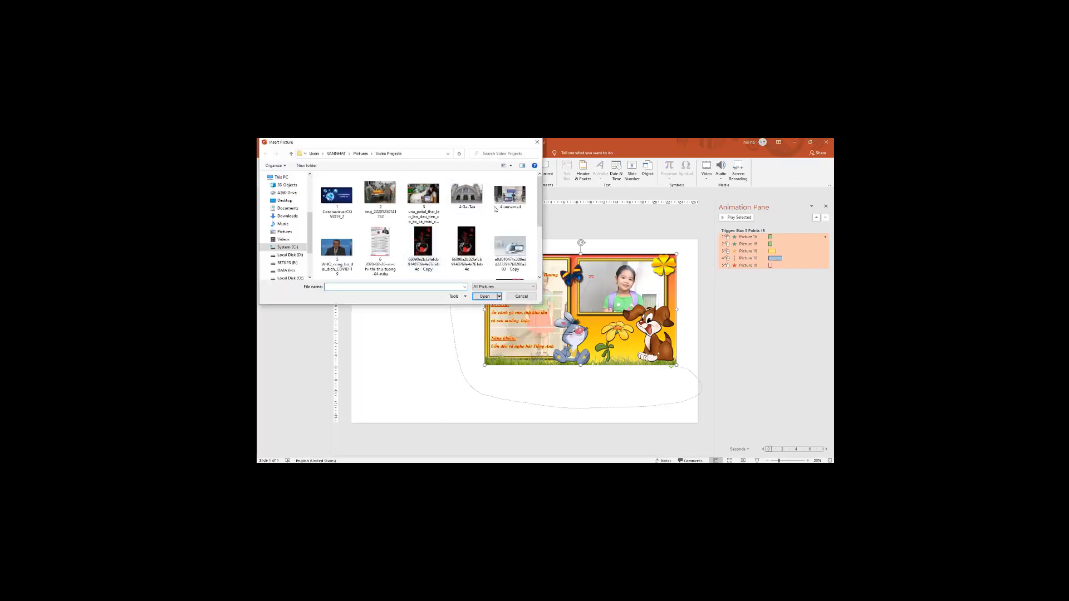
scroll(360, 232, down, 3)
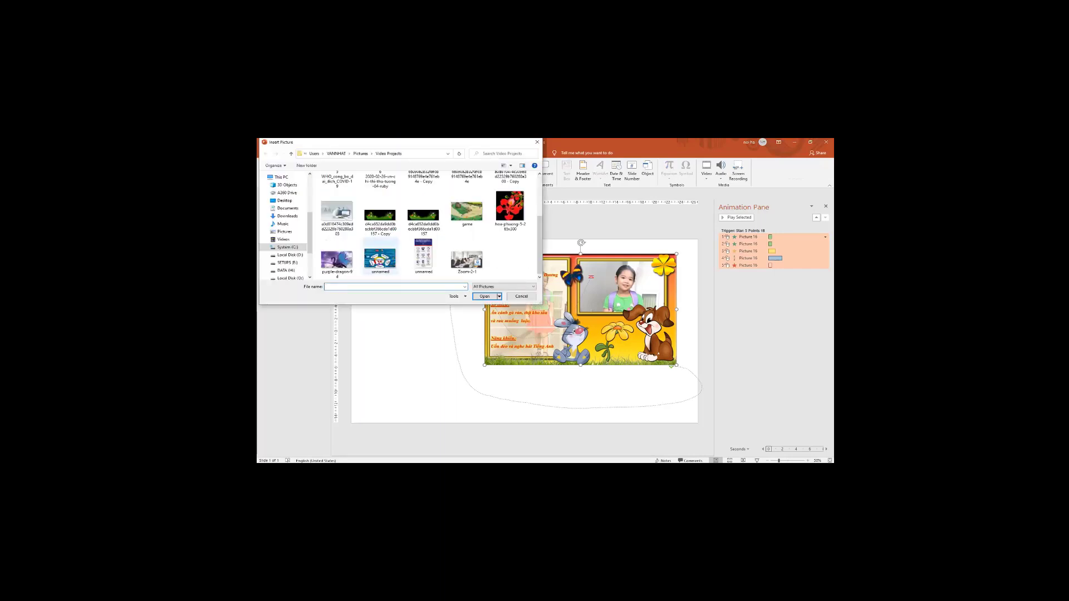
click(378, 260)
double_click(379, 261)
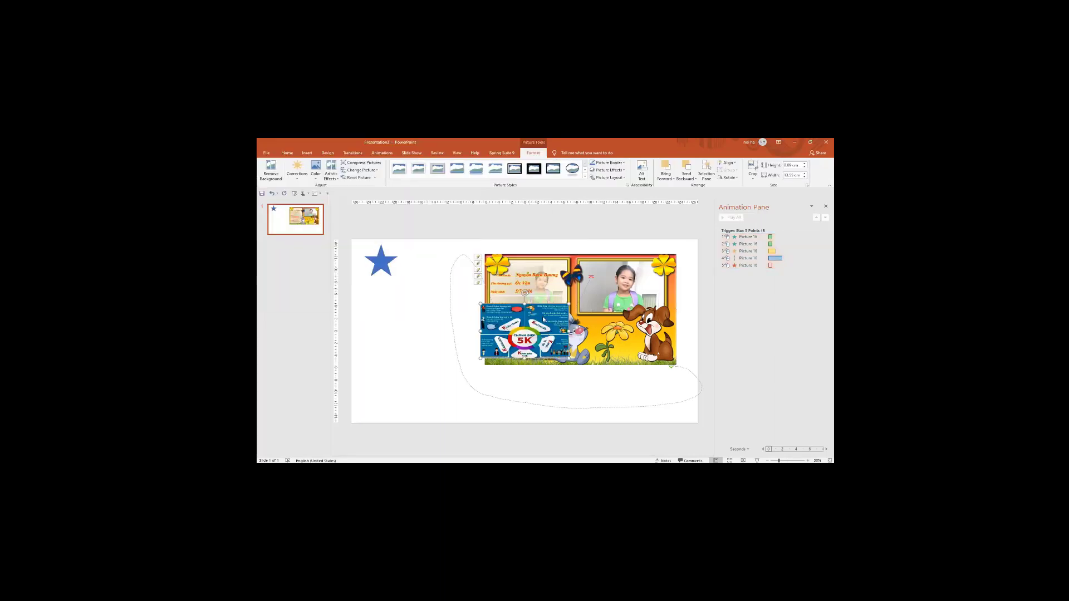
mouse_move(535, 320)
mouse_down()
mouse_move(417, 324)
mouse_move(414, 337)
mouse_up()
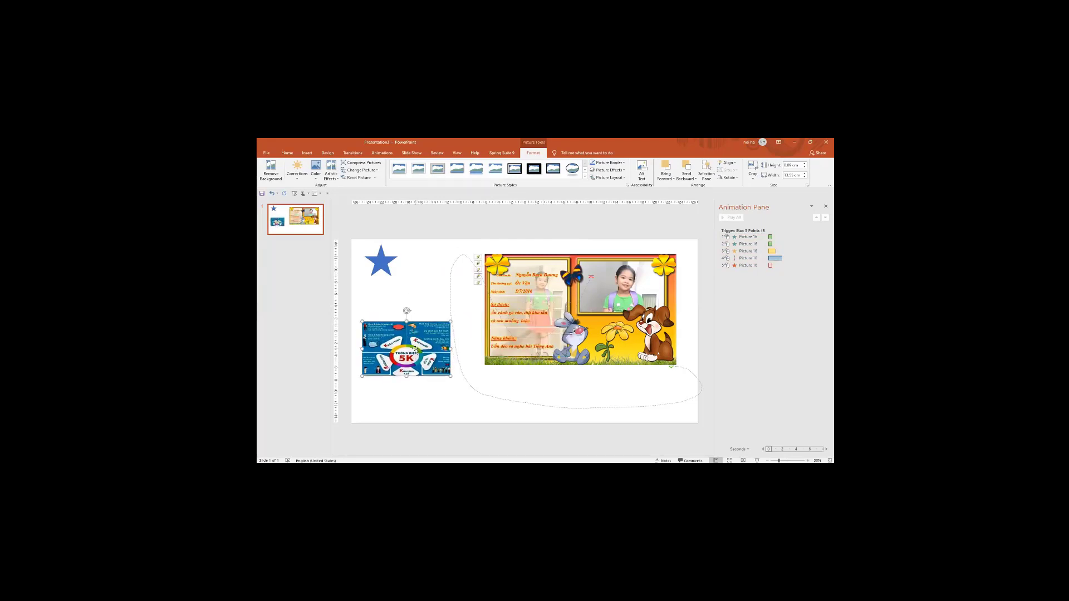
Reselect the photo card and 5K picture, ending with the card as animation source.
click(547, 314)
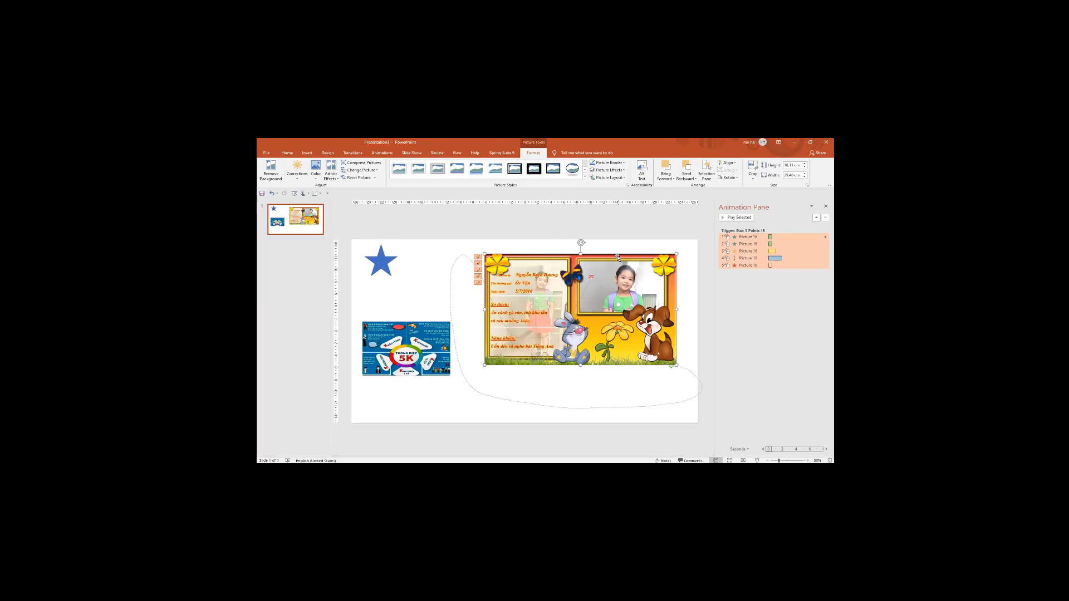
click(692, 289)
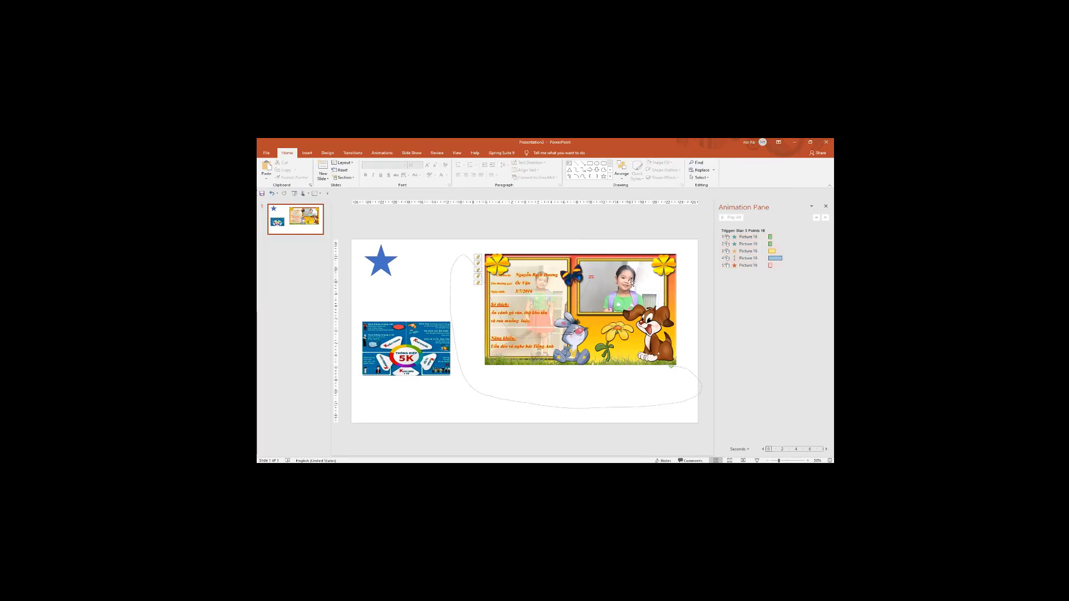
click(631, 283)
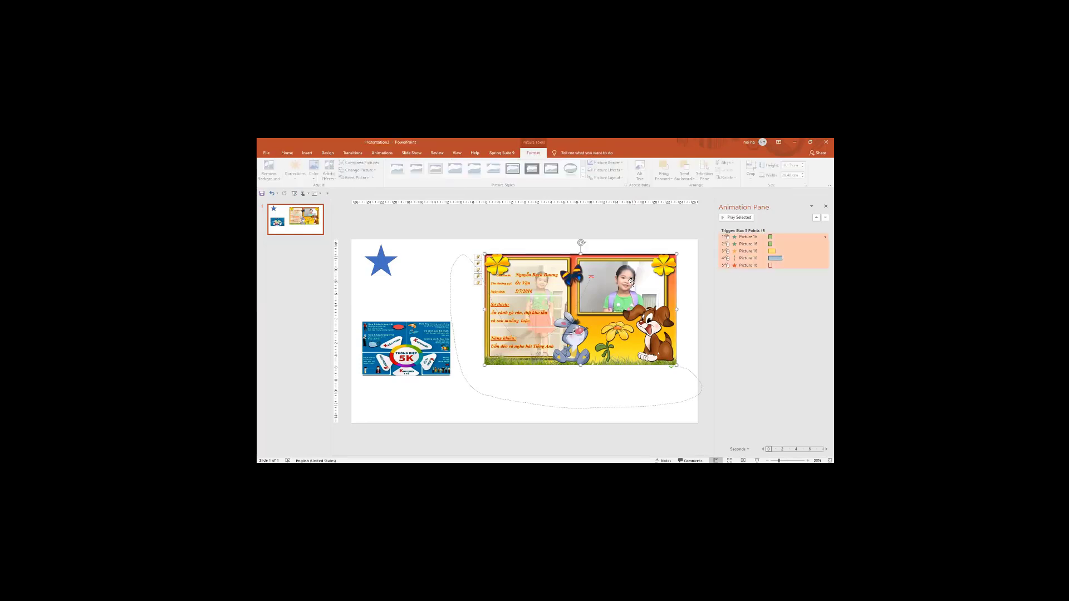
click(401, 347)
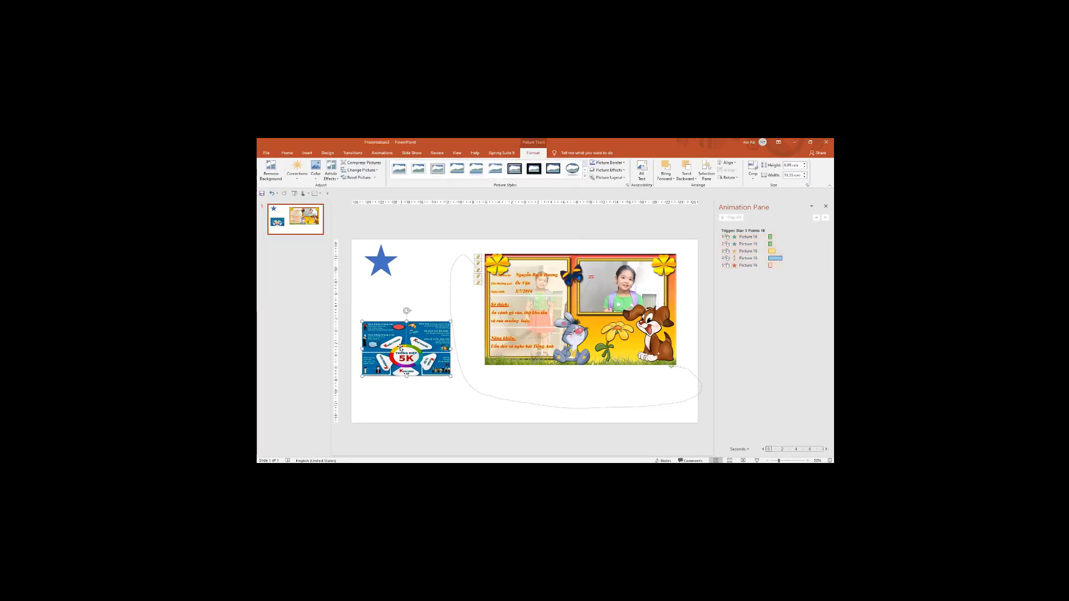
click(625, 292)
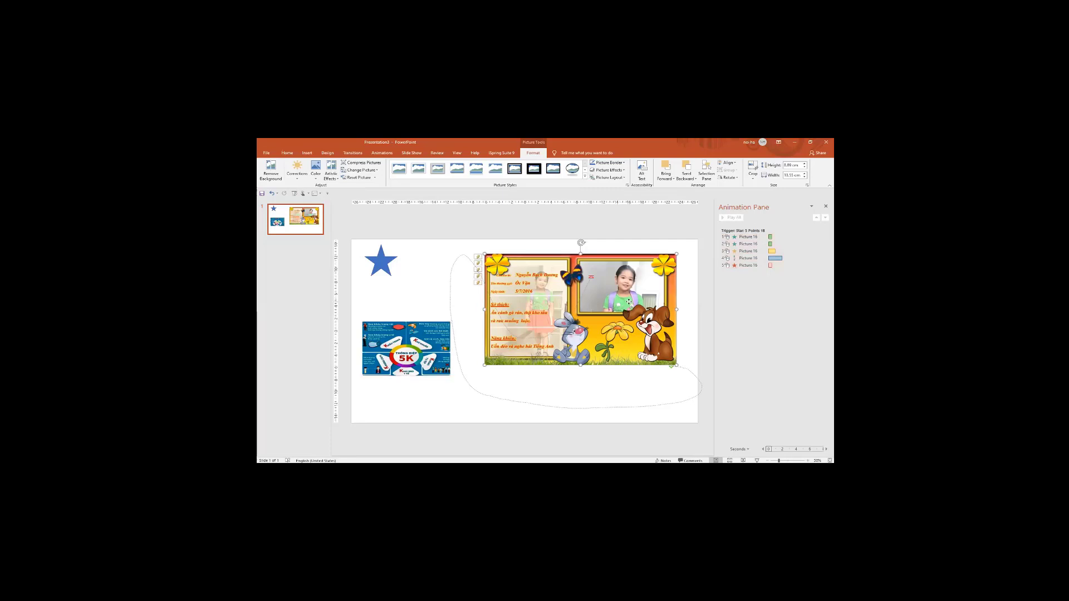
Copy the photo card's five animations onto the 5K picture with Animation Painter.
click(383, 154)
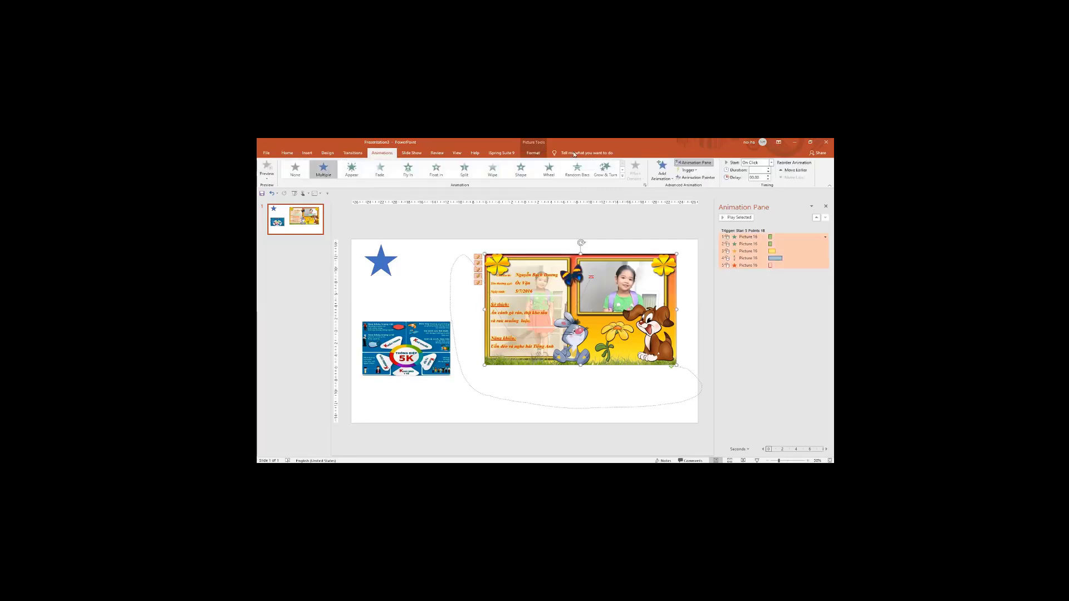
click(700, 178)
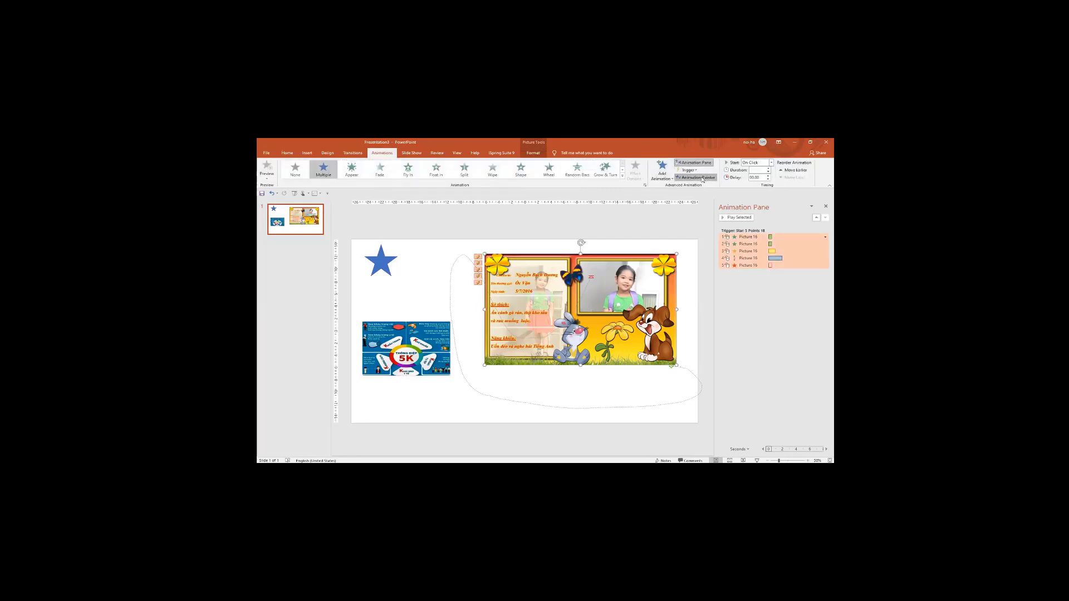
click(417, 337)
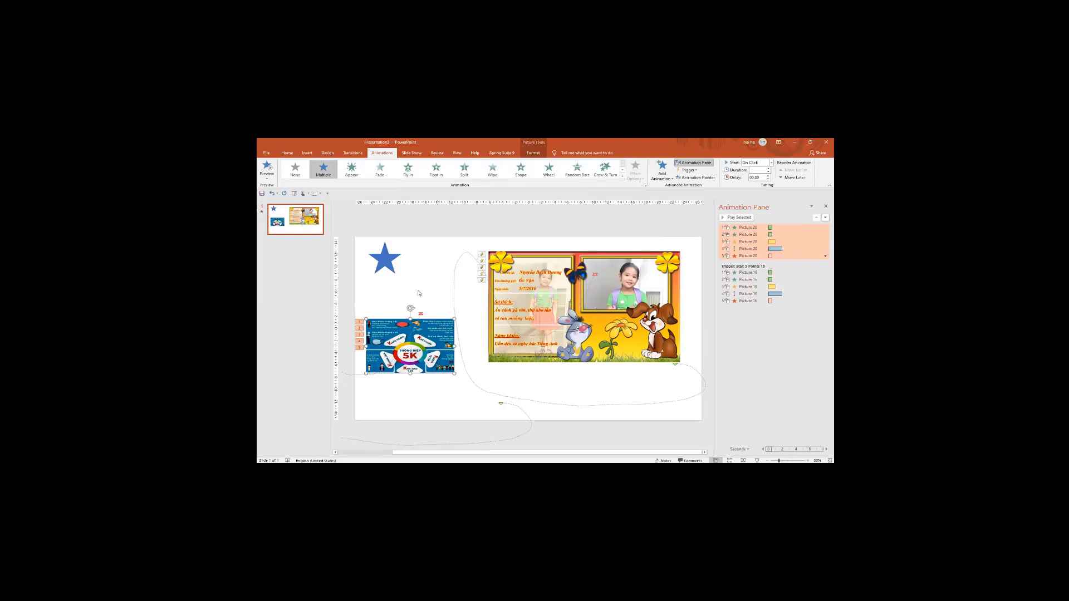
click(287, 152)
click(305, 154)
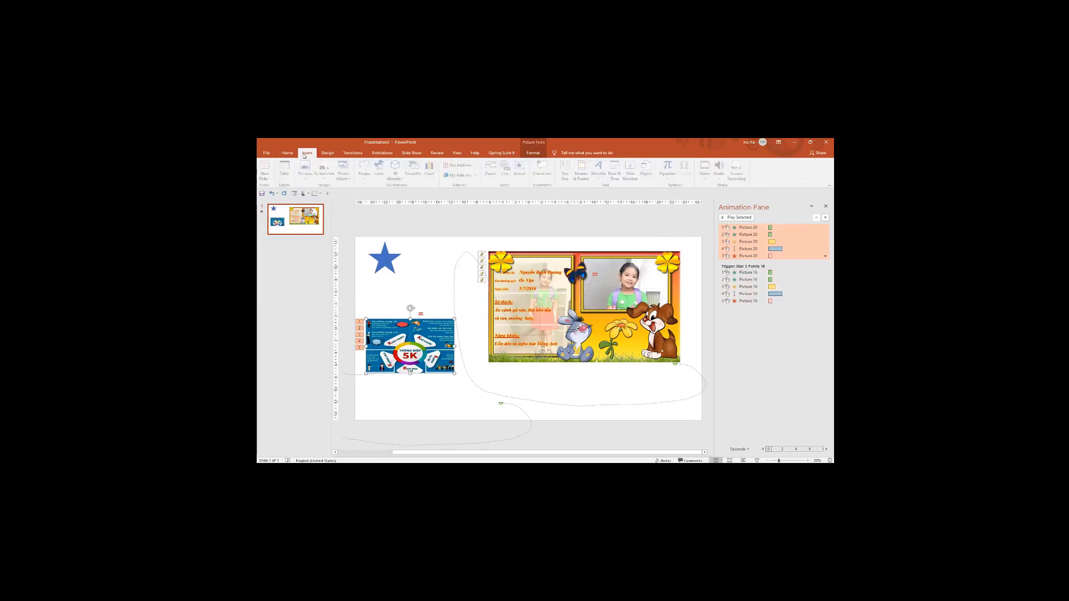
Draw a blue smiley face next to the star.
click(367, 179)
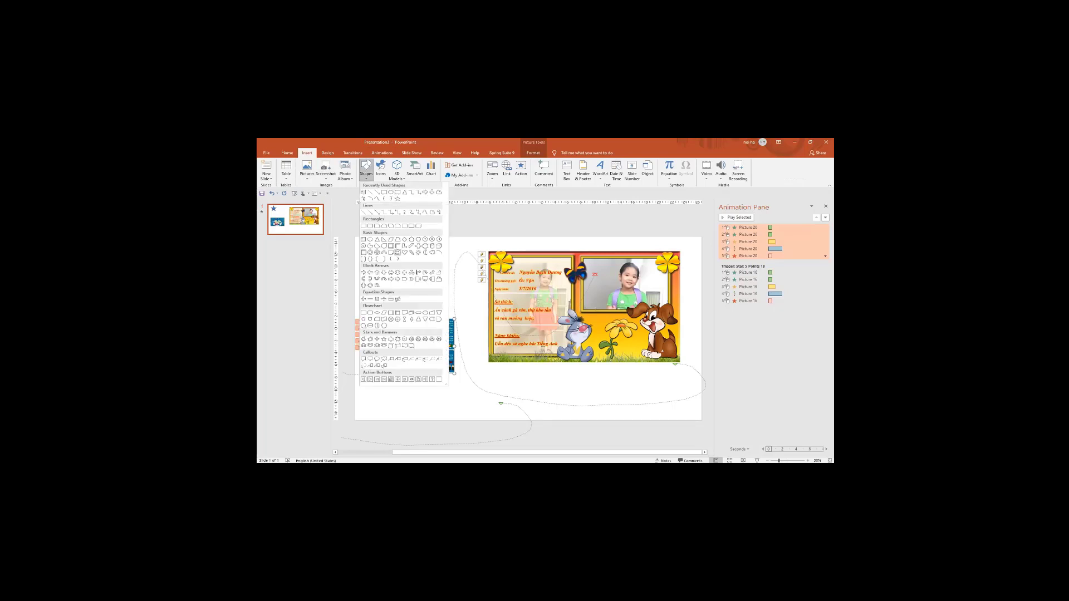
click(398, 252)
drag(415, 243, 450, 275)
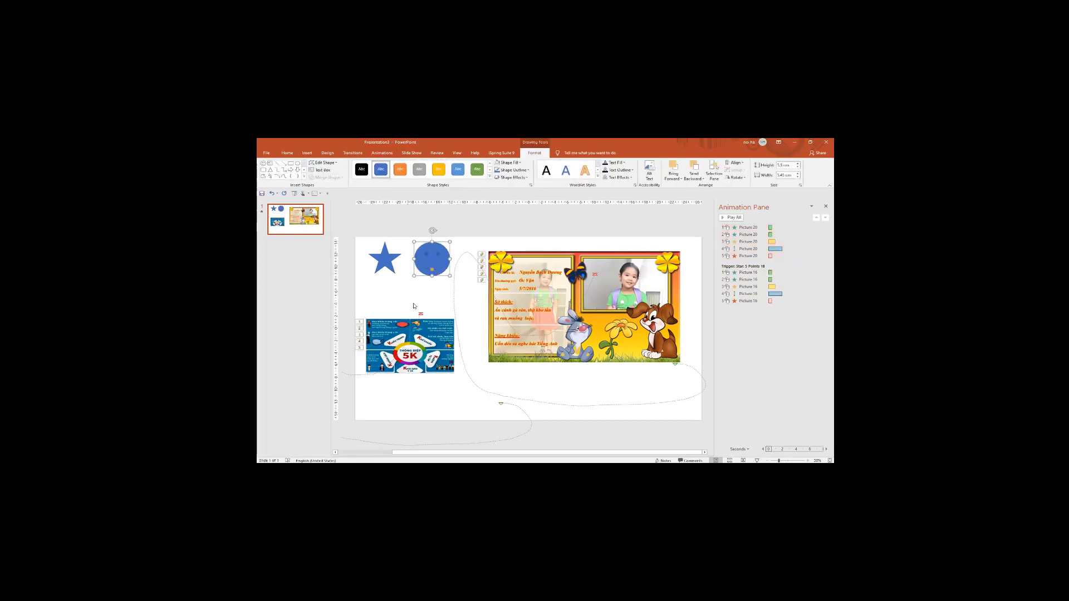
Set the 5K picture's animations to trigger On Click of Smiley Face 21.
click(433, 330)
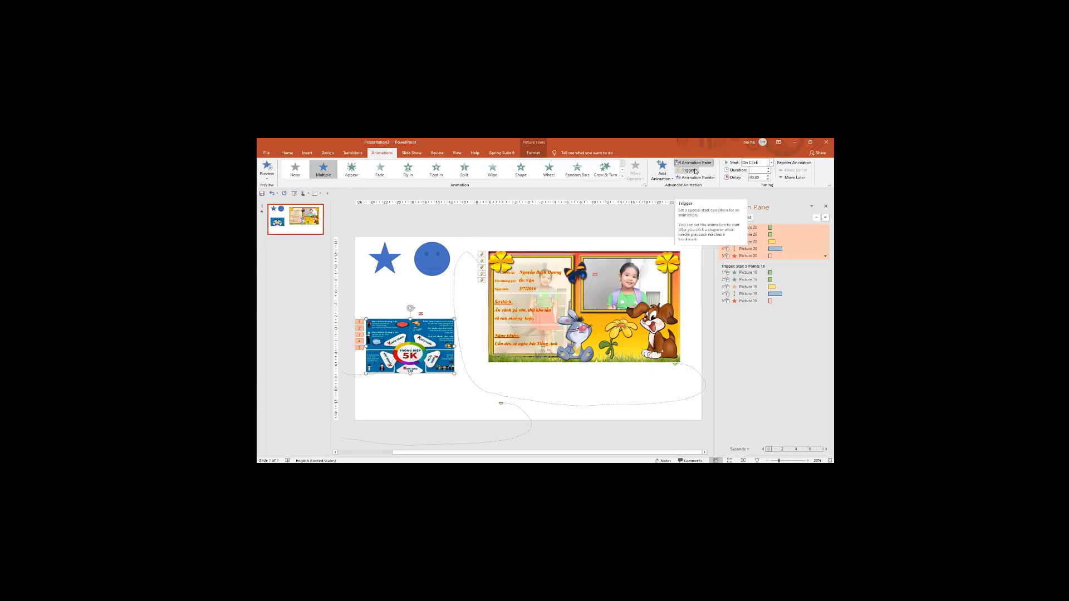
click(695, 171)
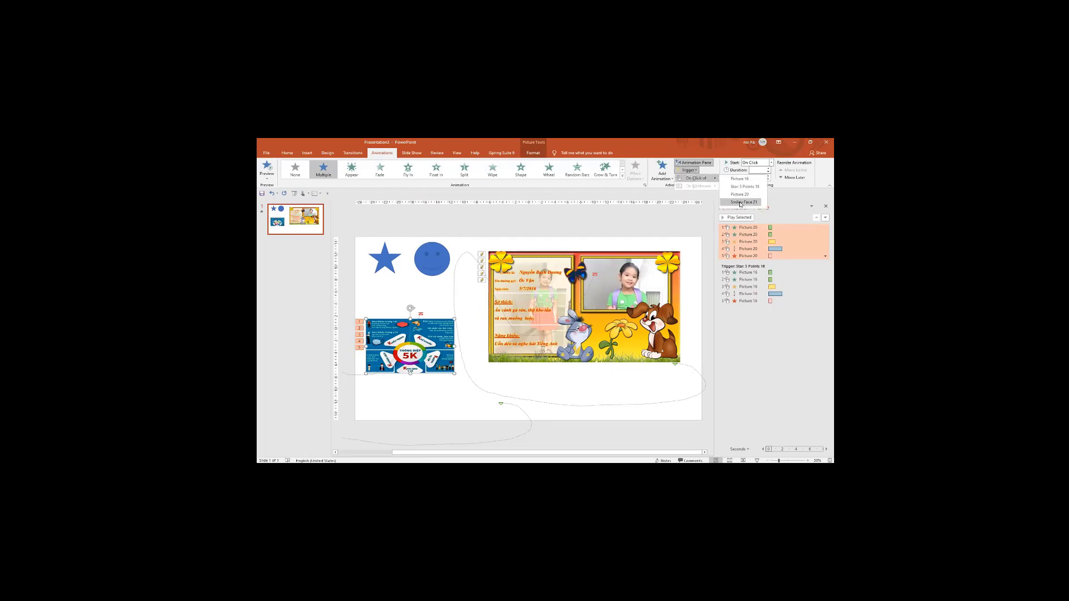
click(745, 203)
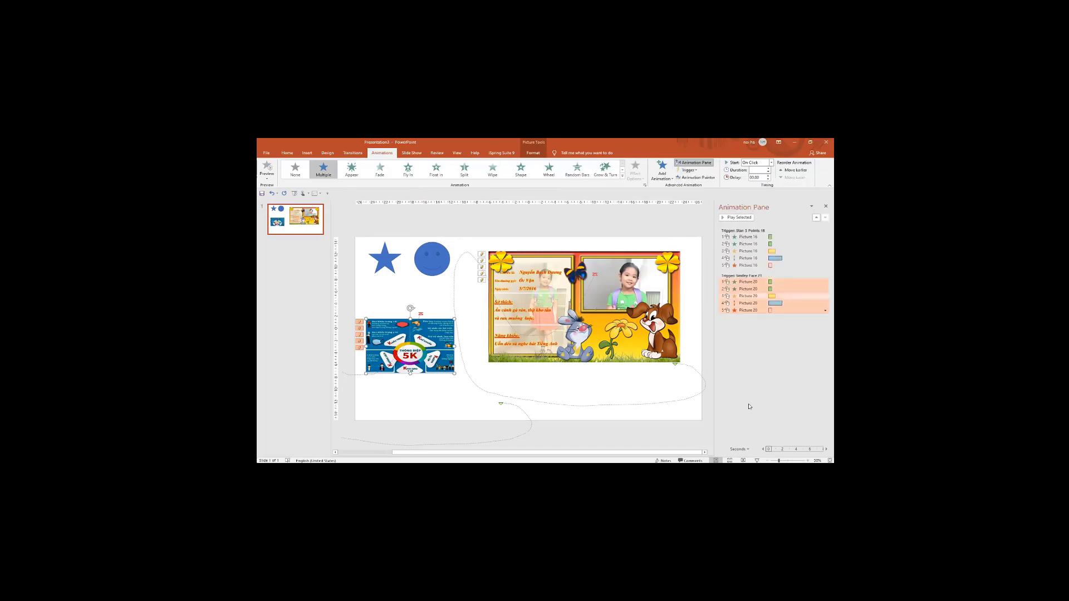
Run the slide show with F5, clicking the star then the smiley, and exit with Esc.
key(F5)
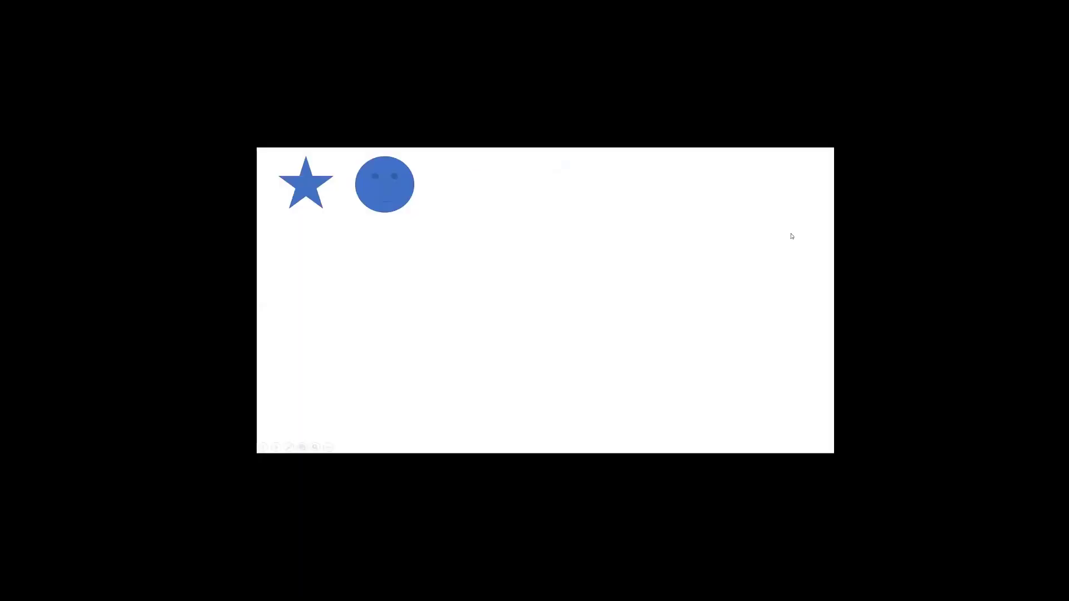
click(306, 185)
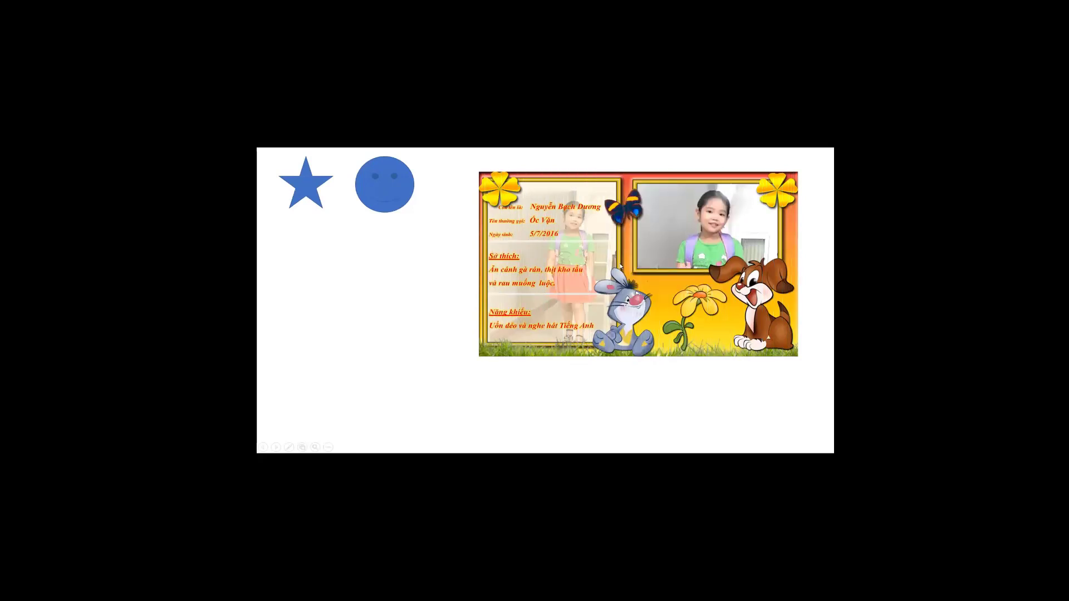
click(382, 196)
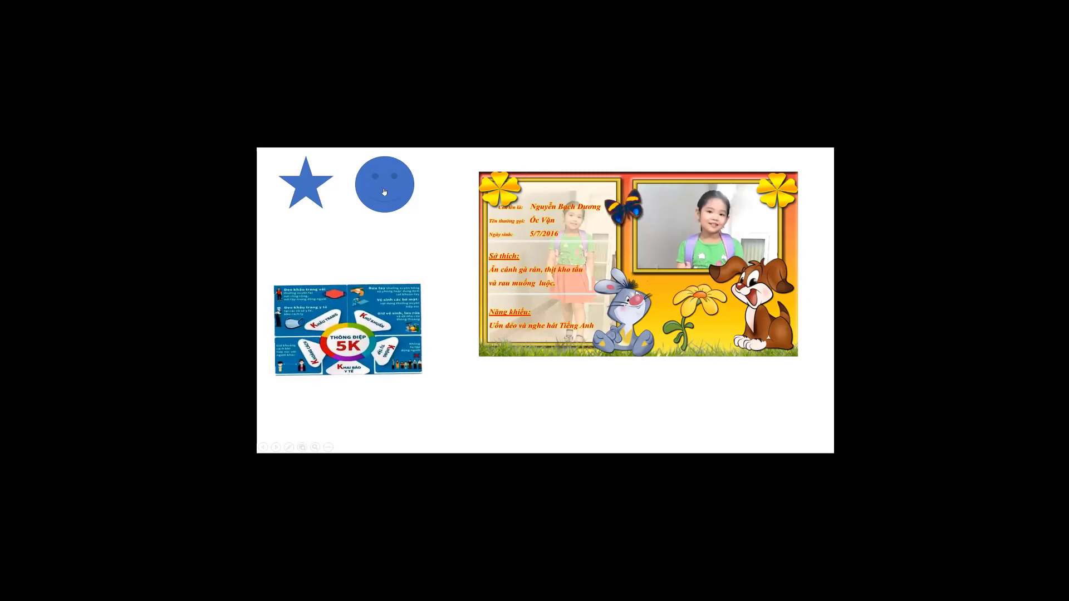
key(Escape)
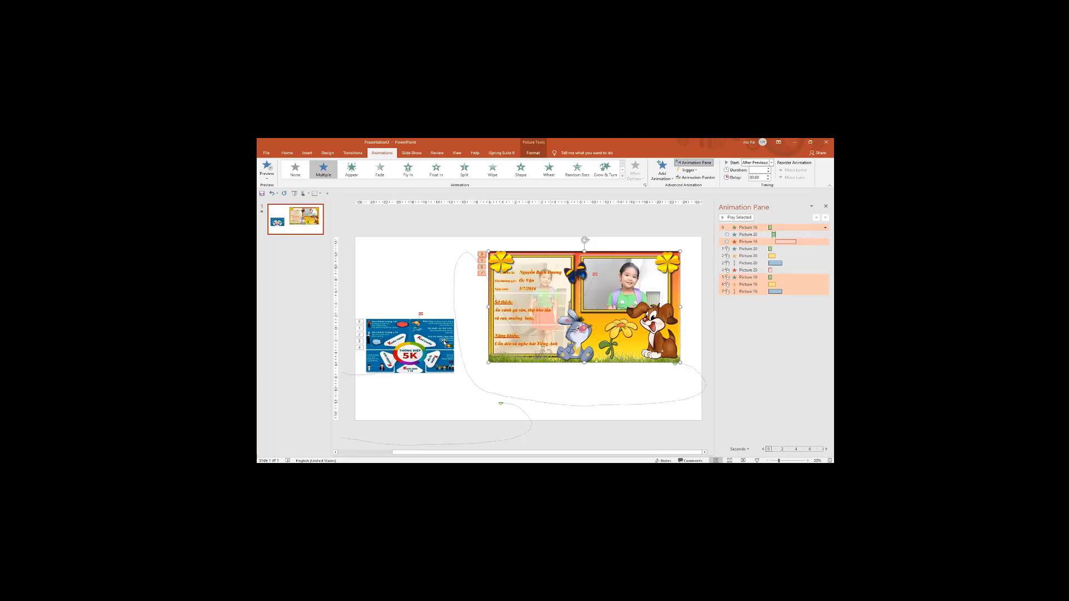
Reapply Random Bars to a Picture 20 animation, then select the 5K picture's Fly Out exit.
click(413, 347)
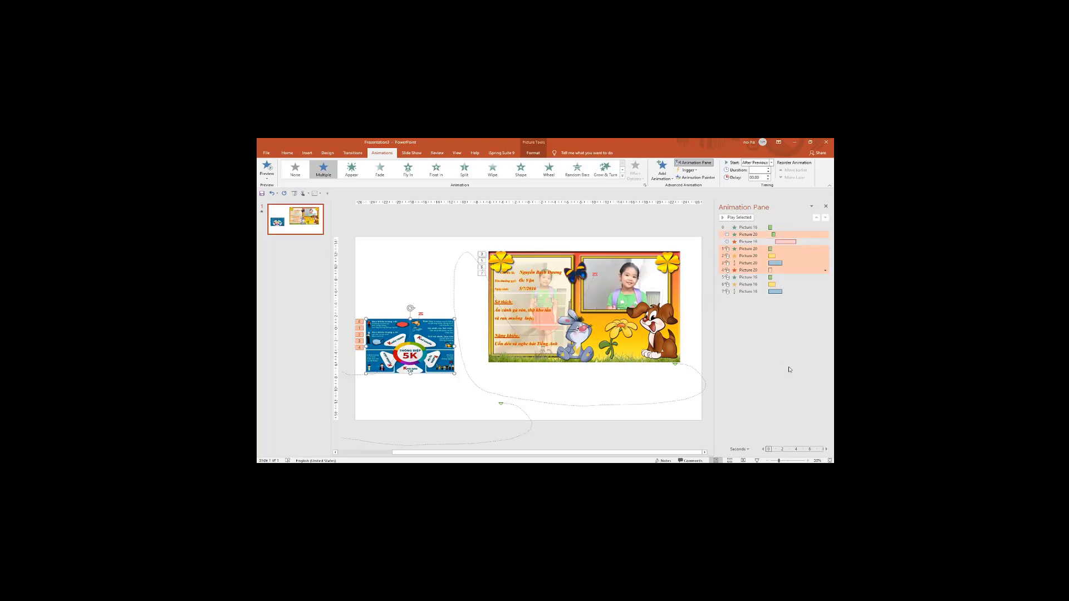
click(741, 235)
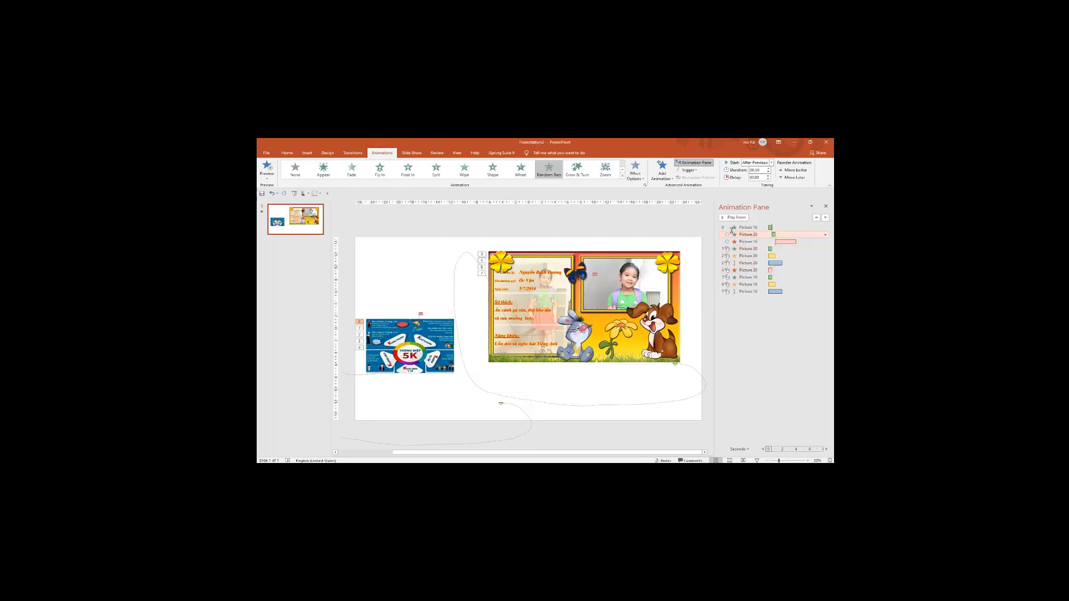
click(552, 172)
click(754, 271)
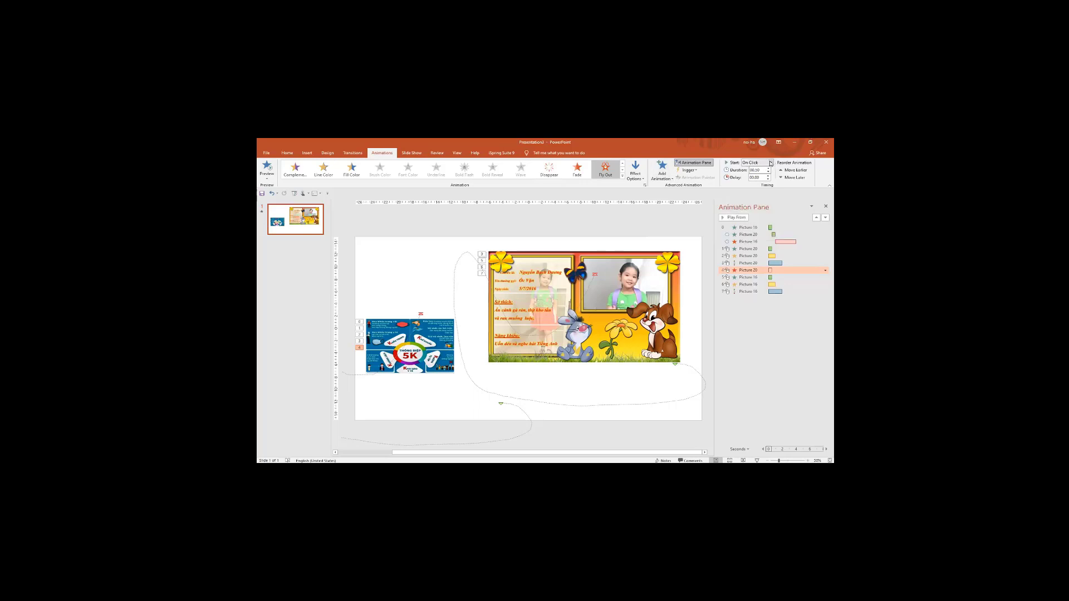
Give the Picture 20 animation a 2-second delay, keeping On Click and 00.50 duration.
click(771, 164)
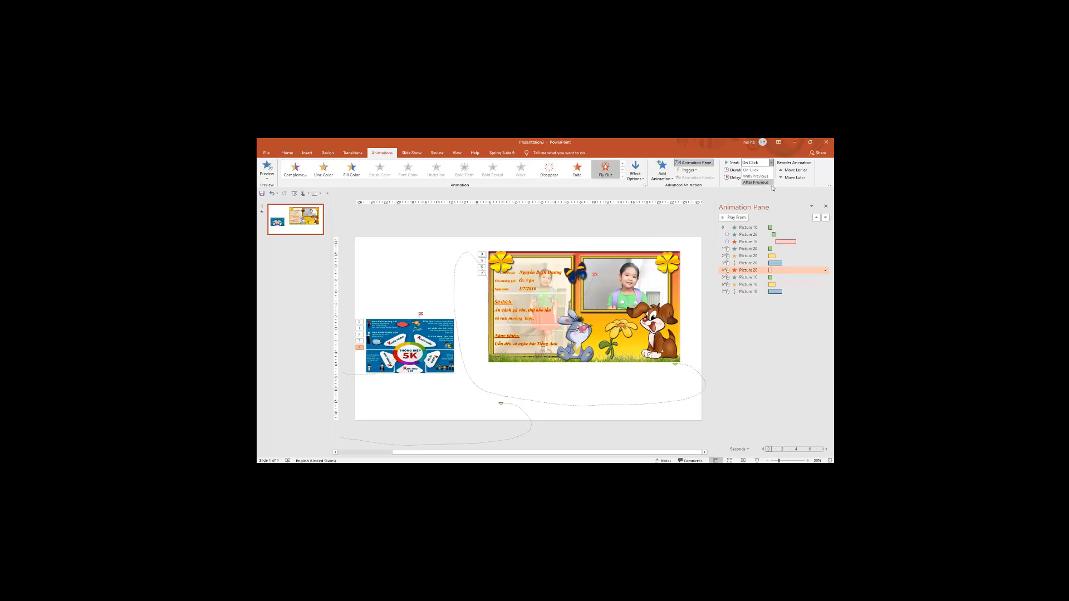
click(752, 170)
double_click(761, 170)
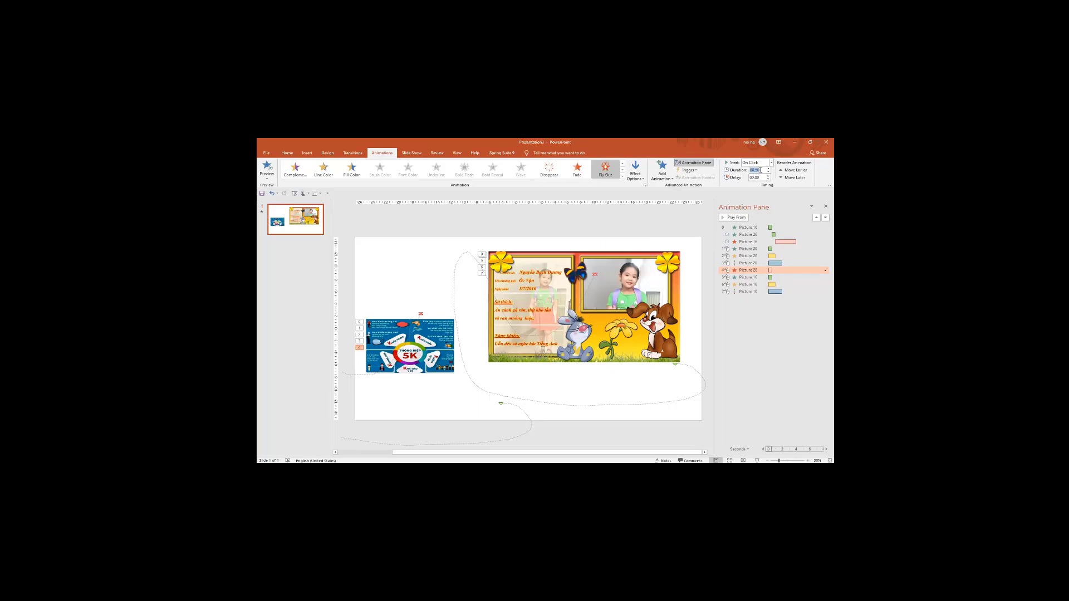
key(Return)
click(756, 177)
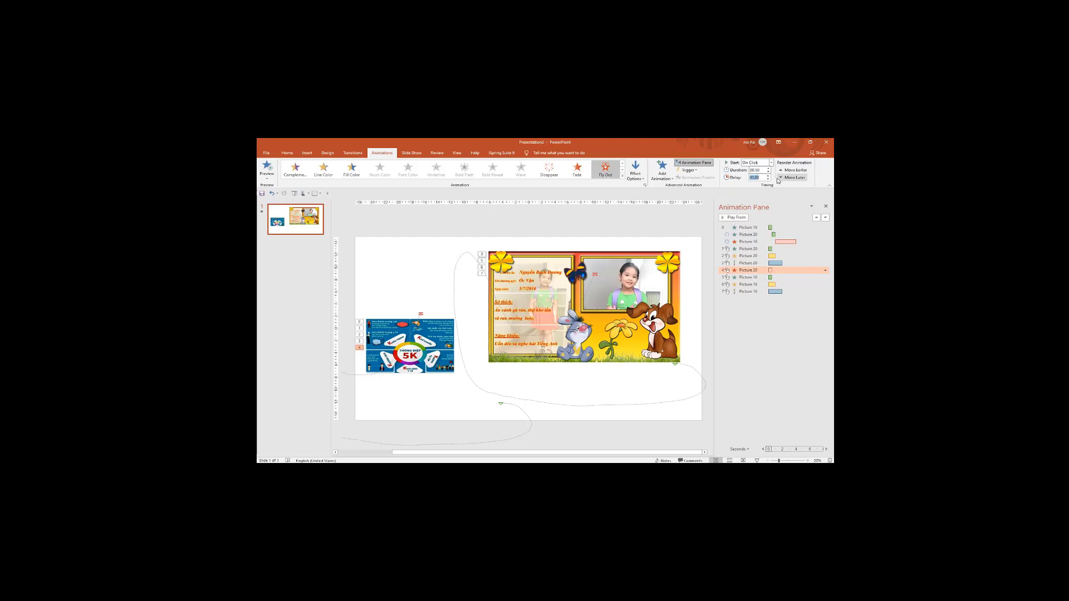
text(2)
key(Return)
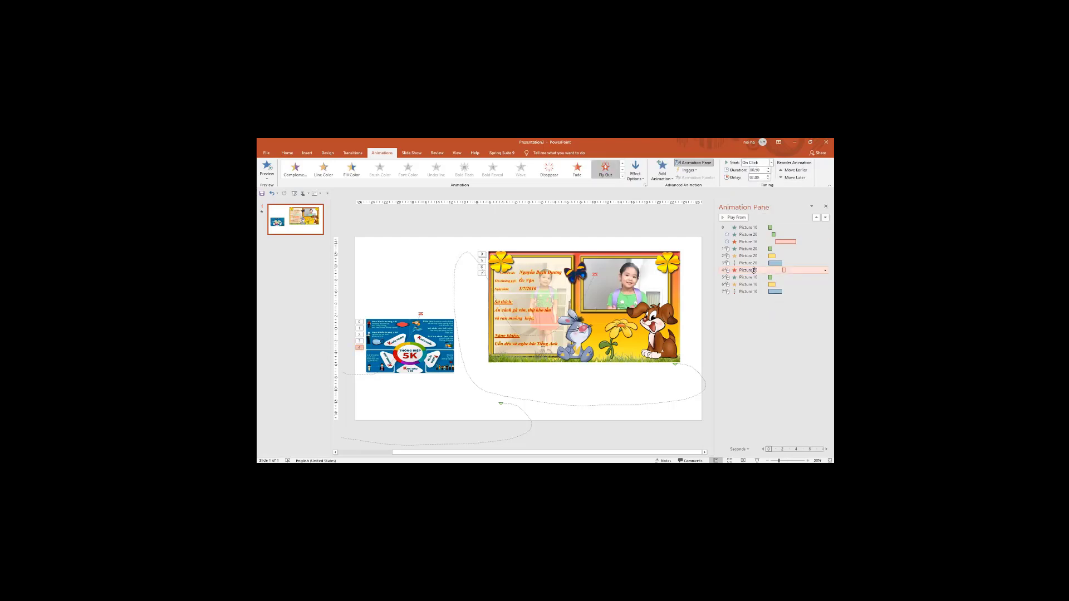
Set the Picture 16 animation's delay to 02.00.
click(741, 242)
text(2)
click(754, 169)
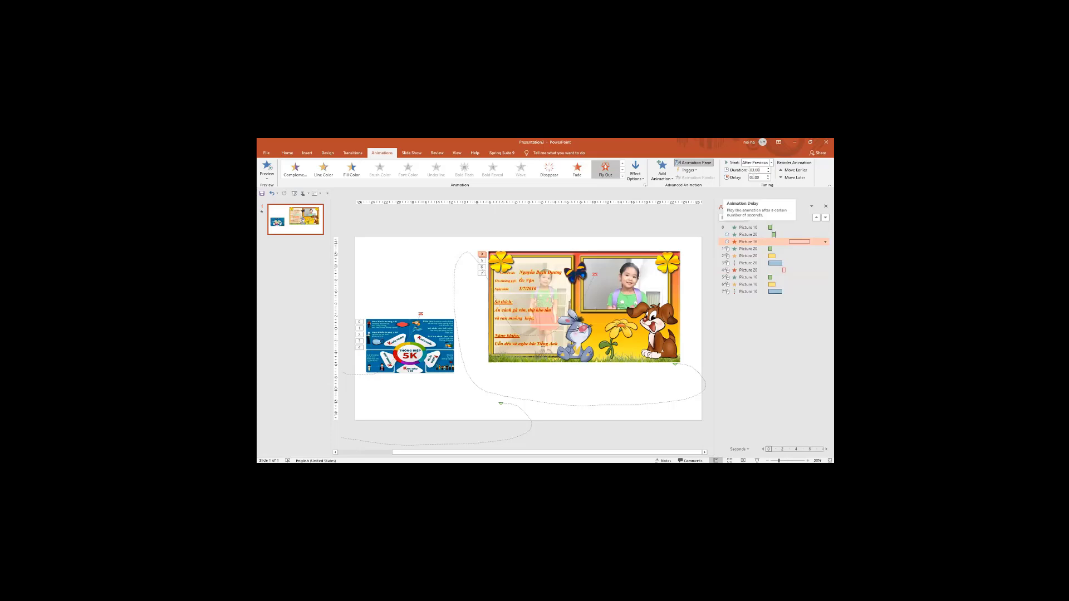
double_click(753, 177)
text(0)
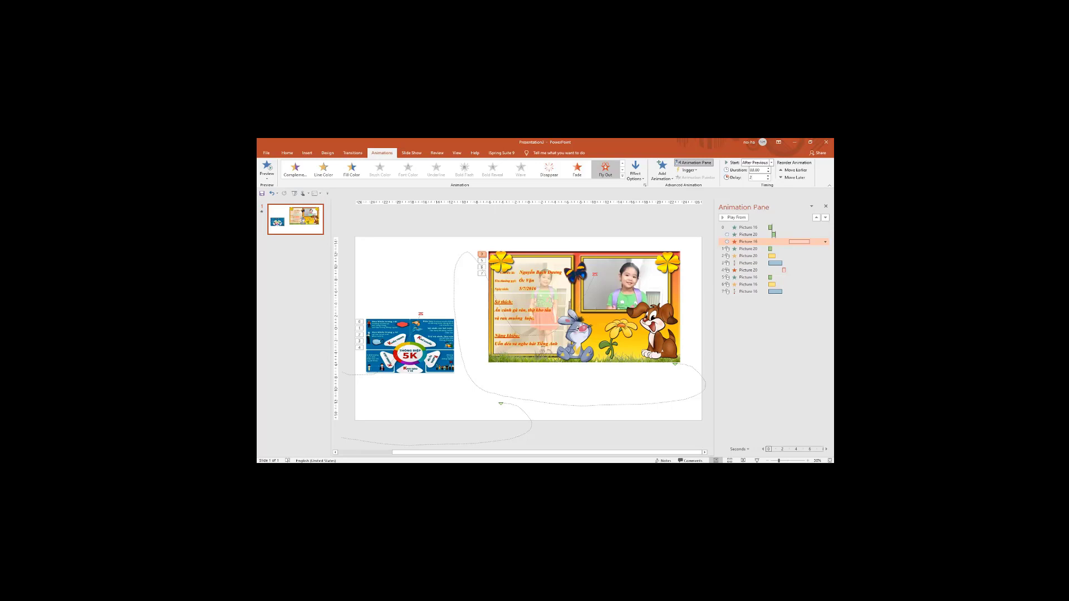
click(752, 335)
Play the animated slide as a full-screen show, then exit back to editing.
click(757, 460)
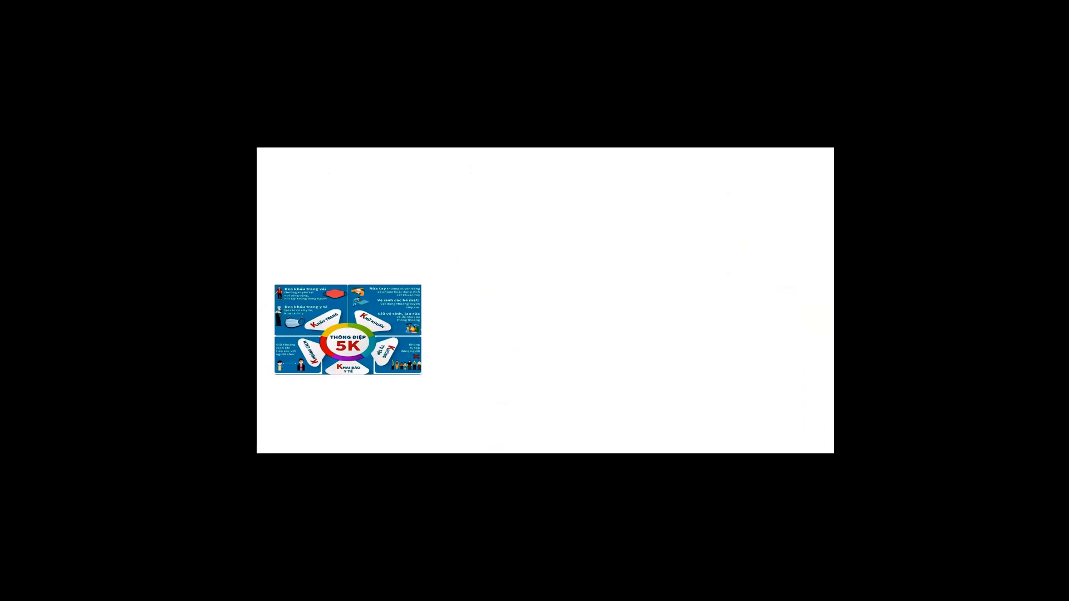
key(Escape)
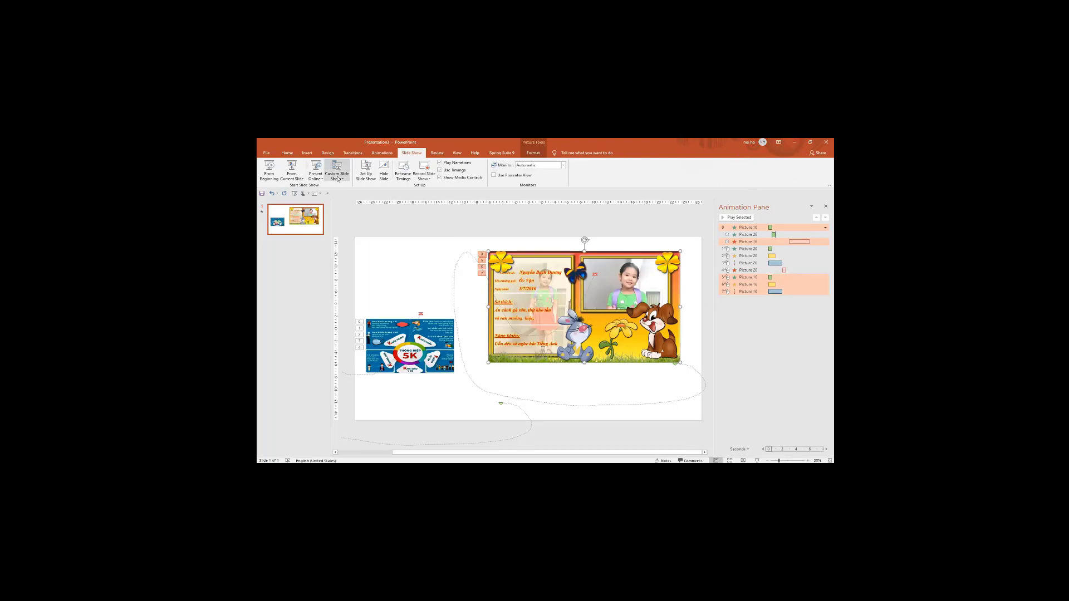
Rehearse the slide's timings, then insert three new blank slides after slide 1.
click(402, 171)
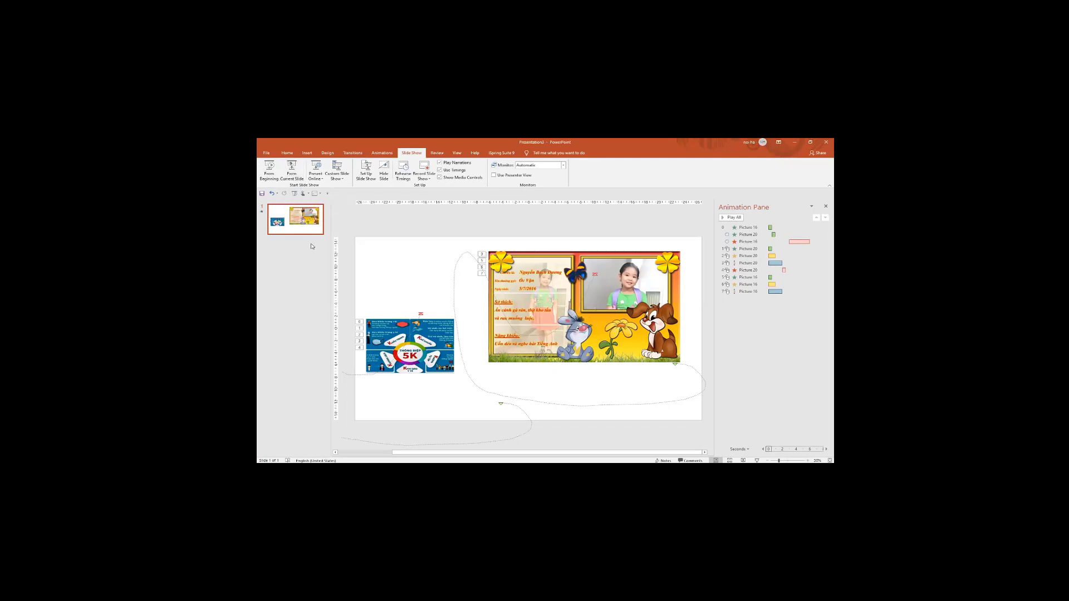
key(Return)
key(Return)
key(Return)
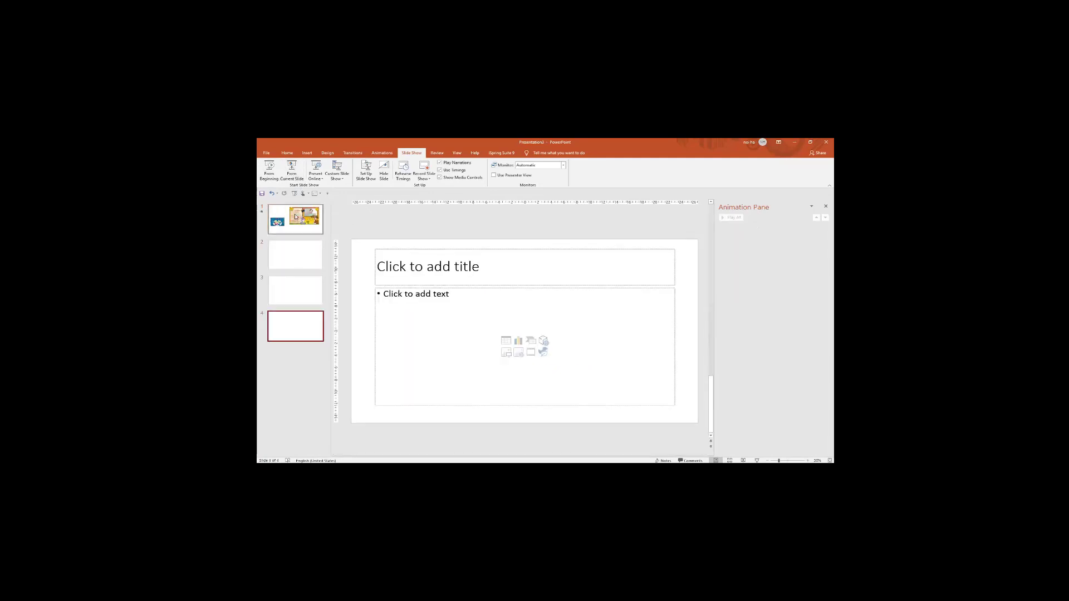
Select slide 3 and briefly run the slide show from the beginning.
click(305, 292)
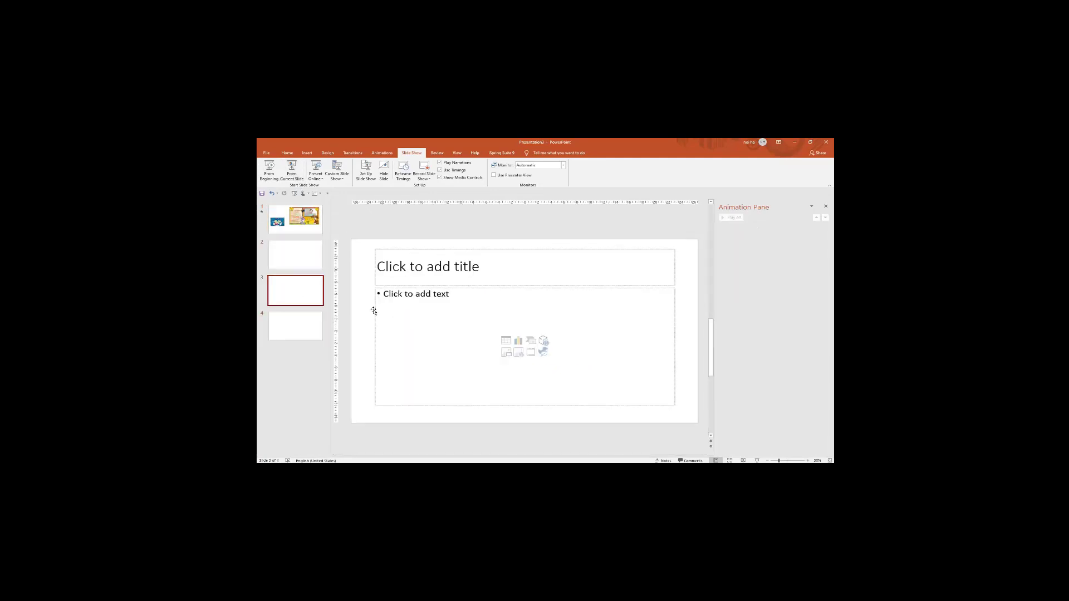
click(439, 309)
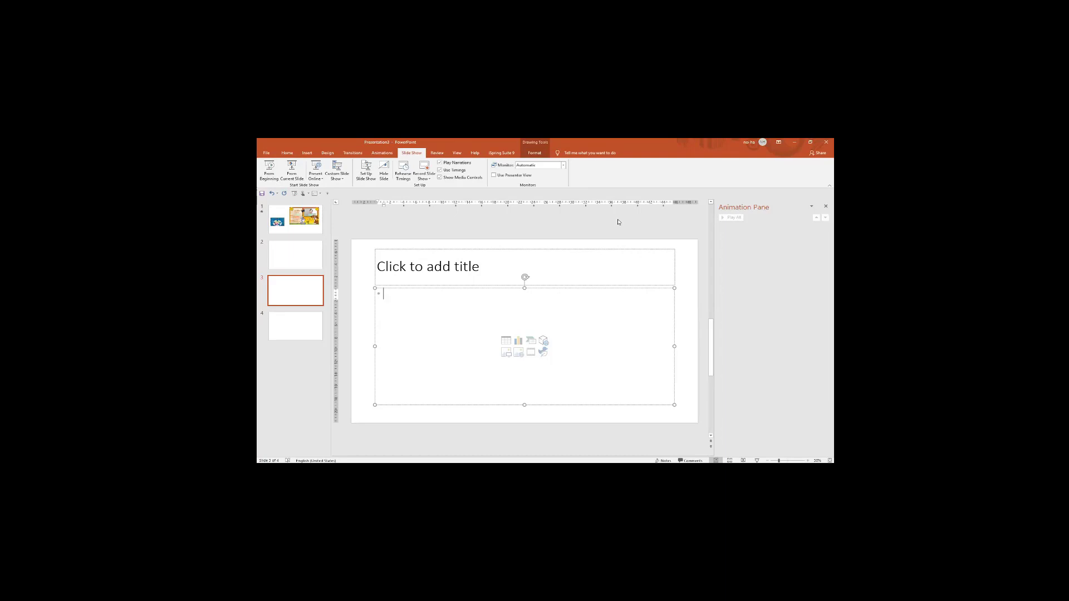
key(F5)
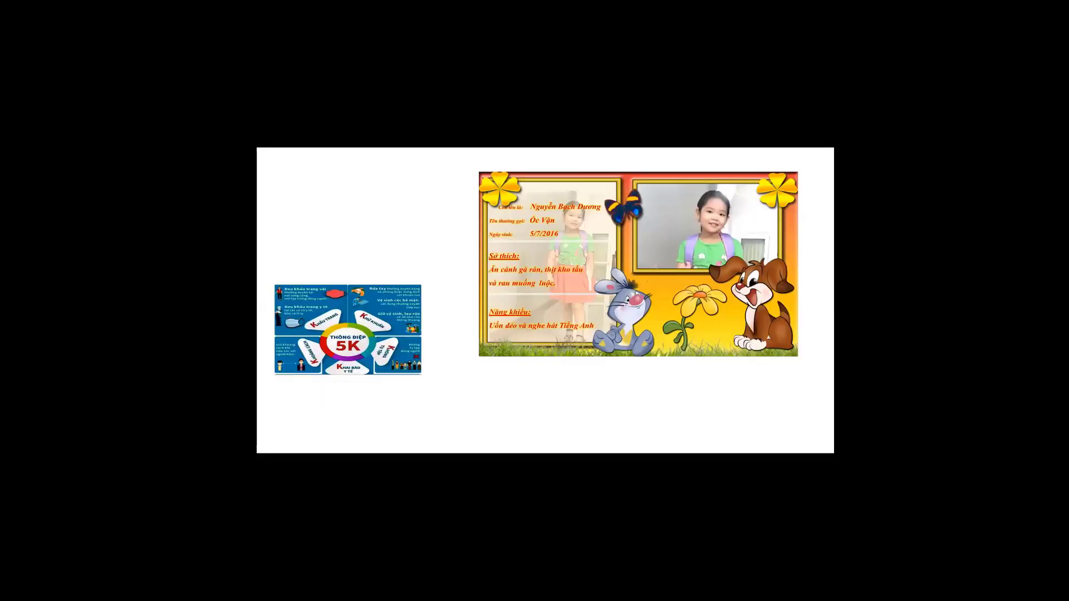
key(Escape)
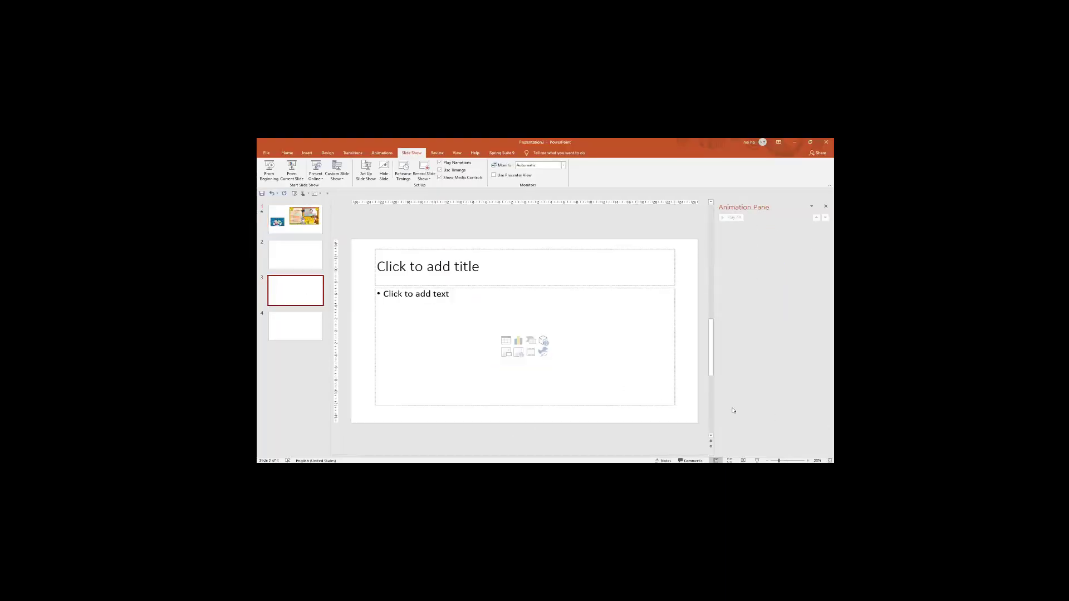
Title slide 3 'gfgfdgfd' and preview it in the slide show.
click(564, 272)
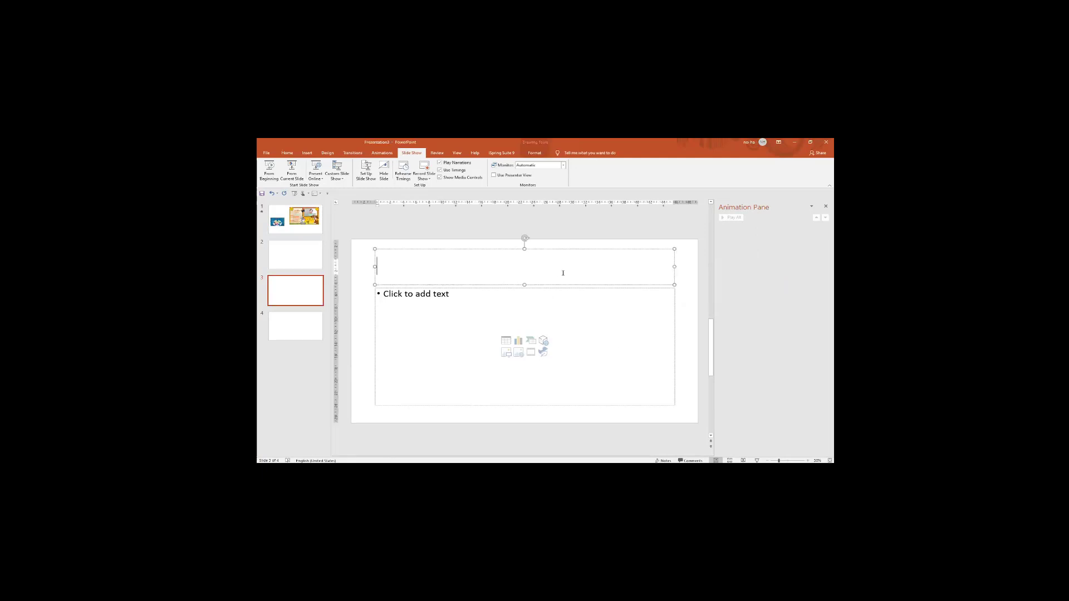
text(gfgfdgfd)
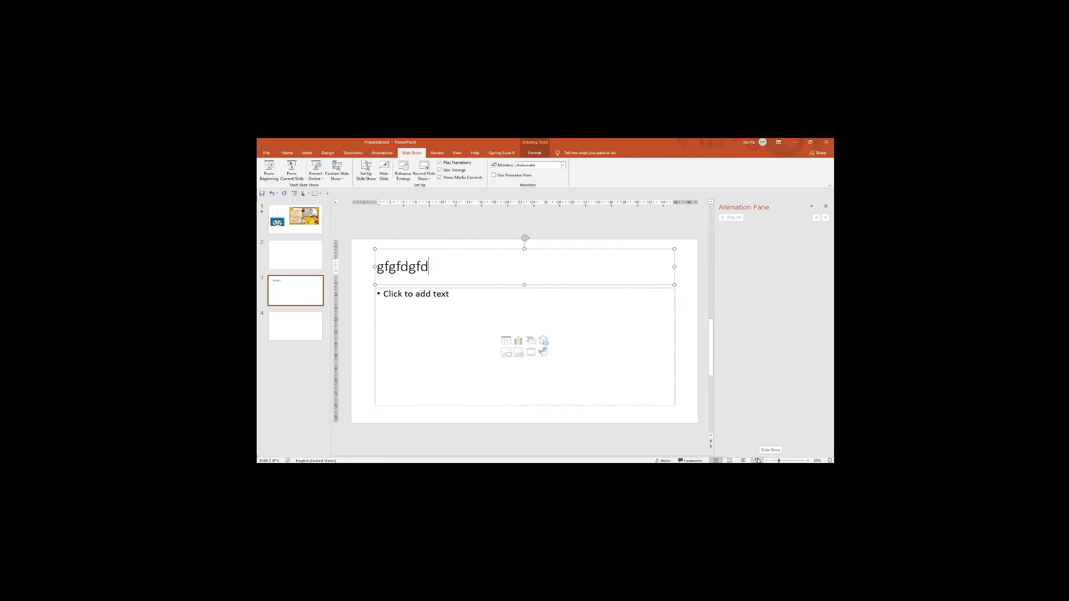
click(758, 460)
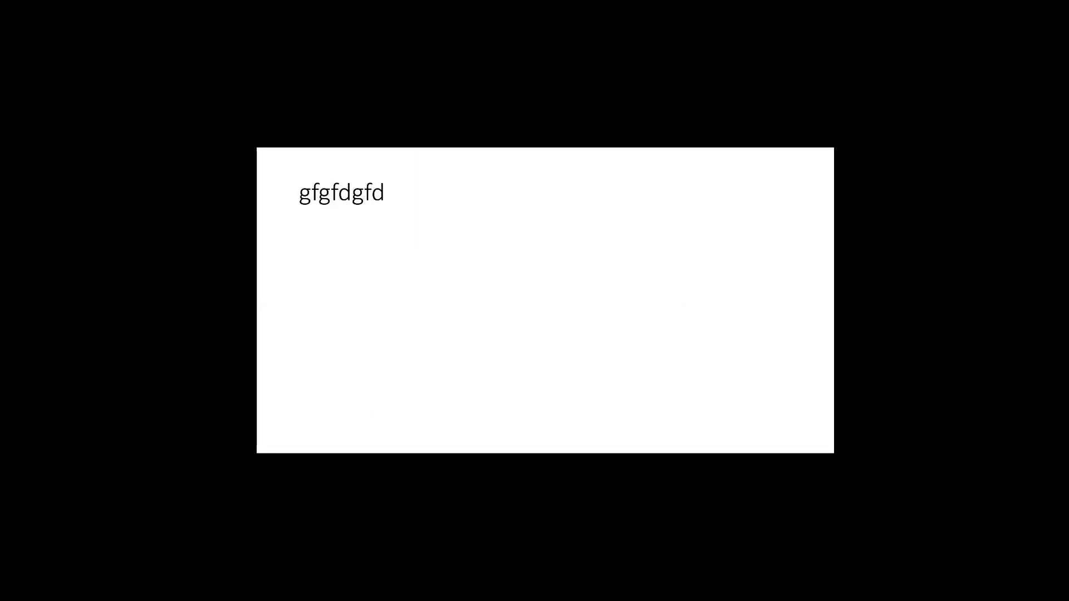
key(Escape)
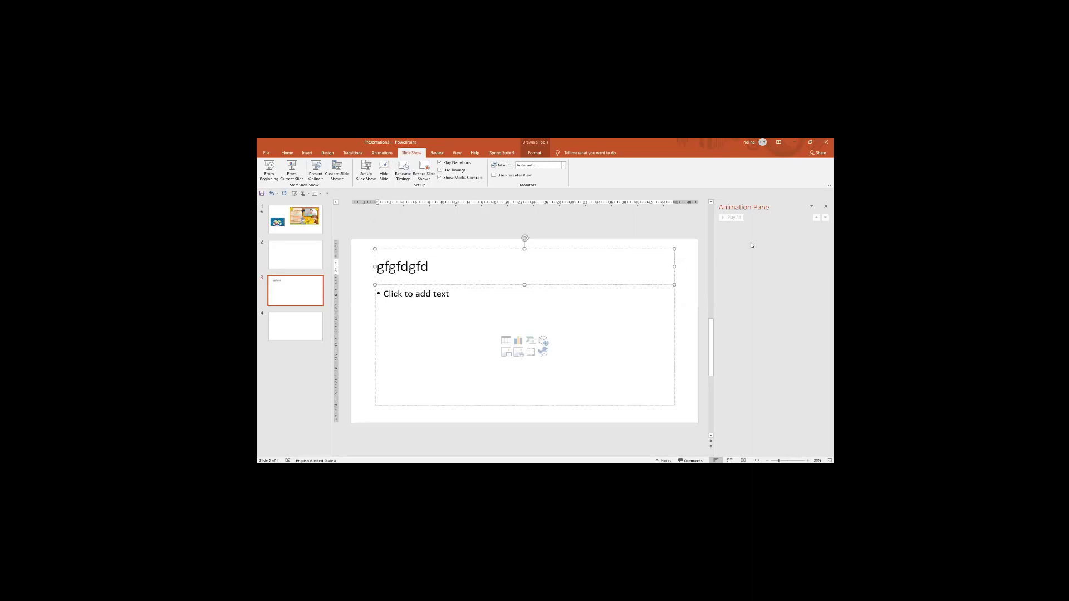
Open the Record Slide Show dropdown on the Slide Show tab.
click(424, 177)
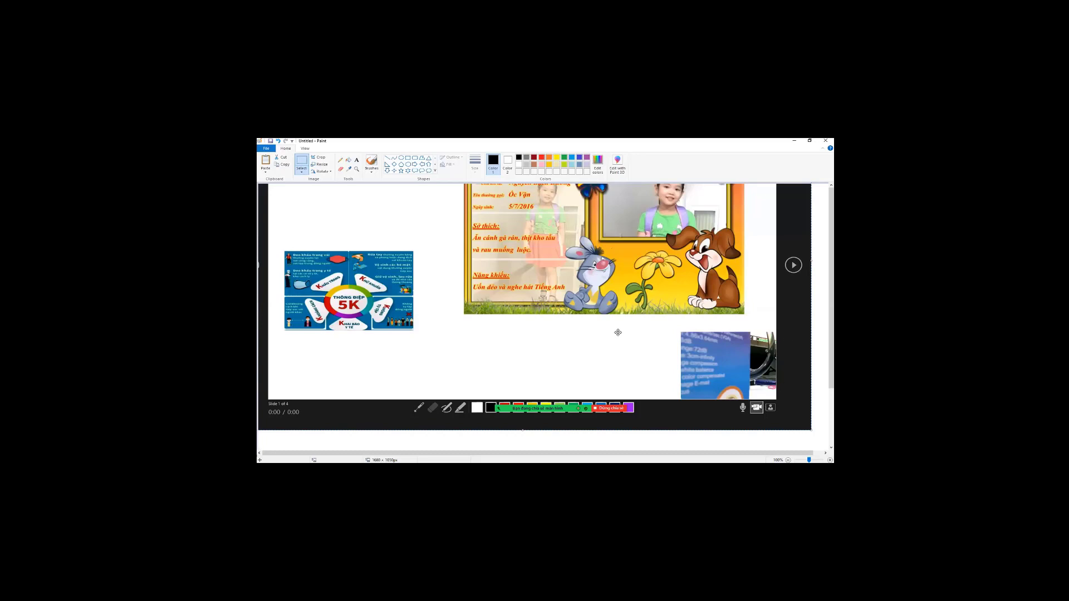
Paste the recording-view screenshot into Paint, move it up and left, then close Paint.
key(ctrl+v)
drag(373, 222, 354, 264)
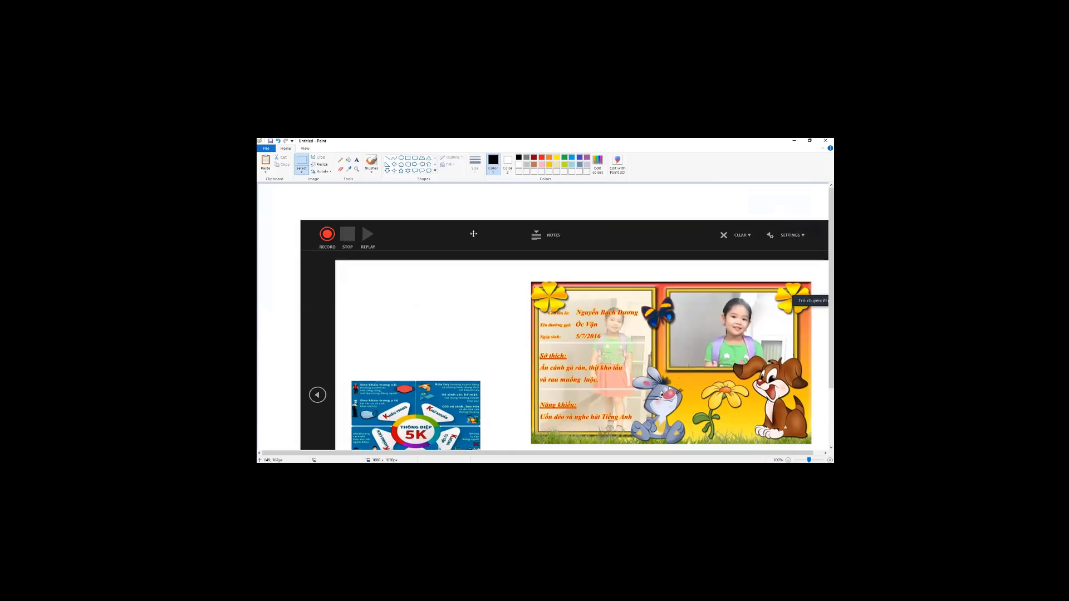
drag(390, 240, 451, 209)
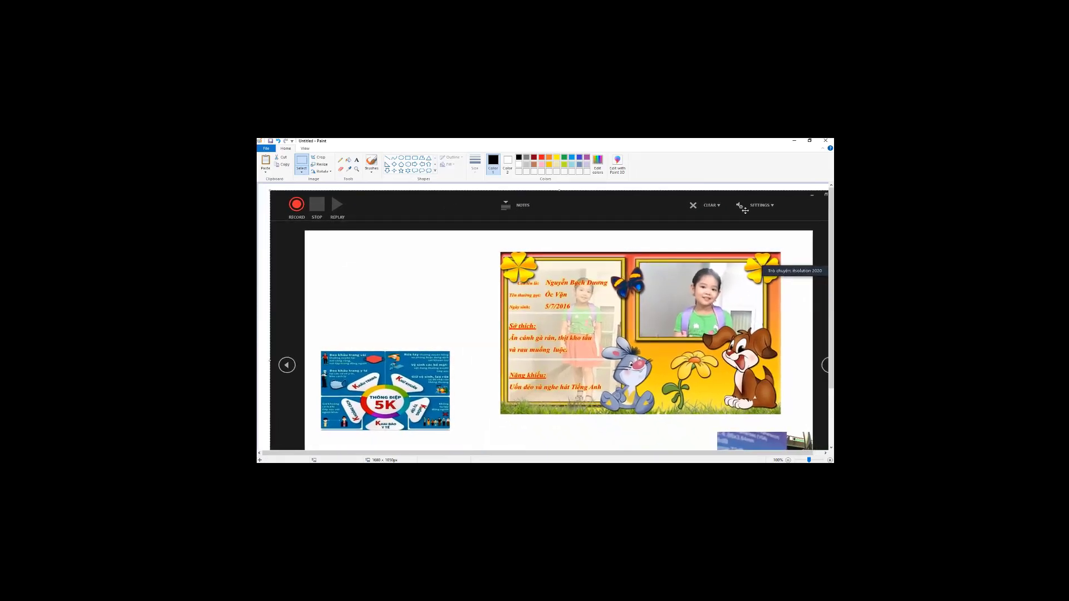
click(828, 143)
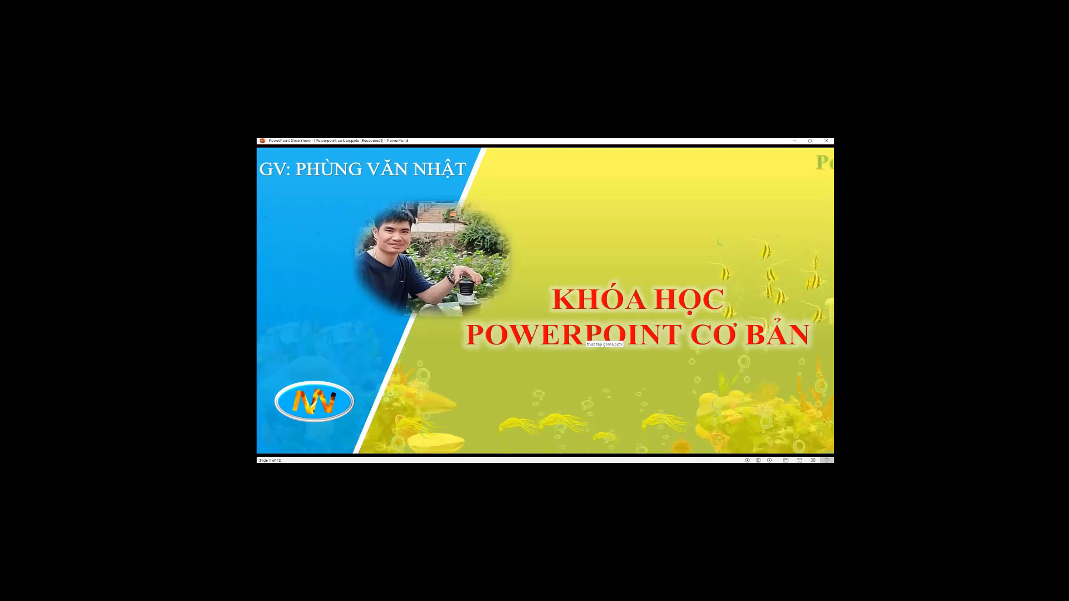
Advance the show and reveal the points from 1. Ý tưởng through Thảo luận và tương tác.
key(Right)
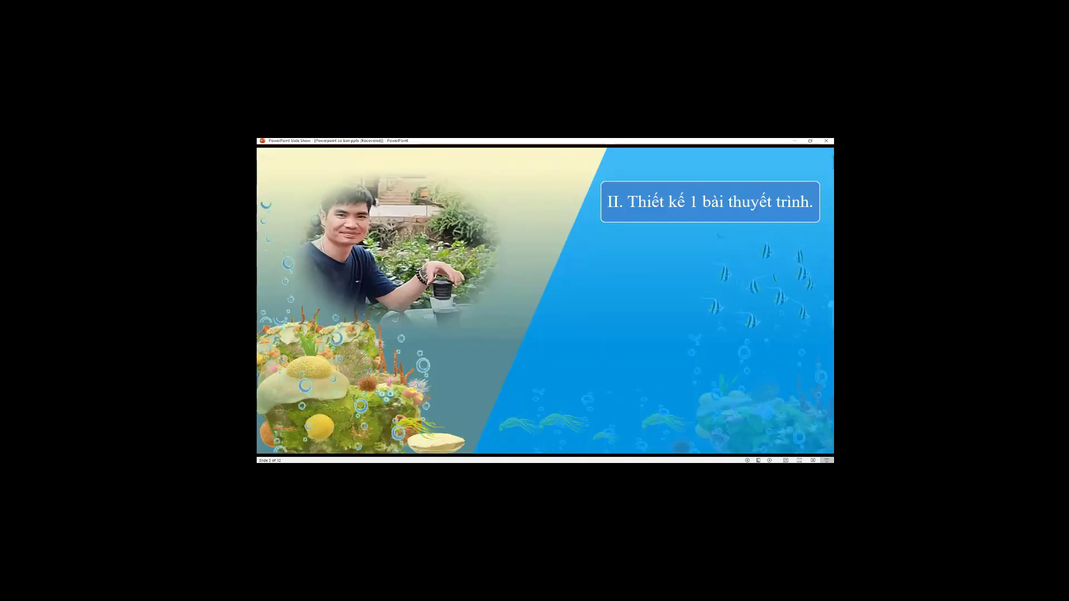
key(Right)
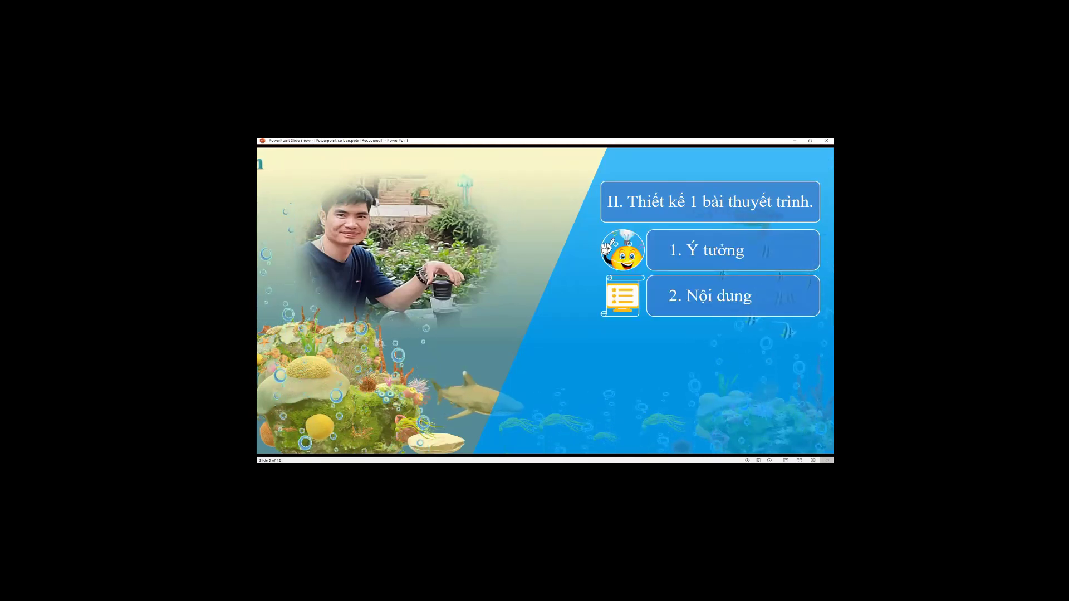
key(Right)
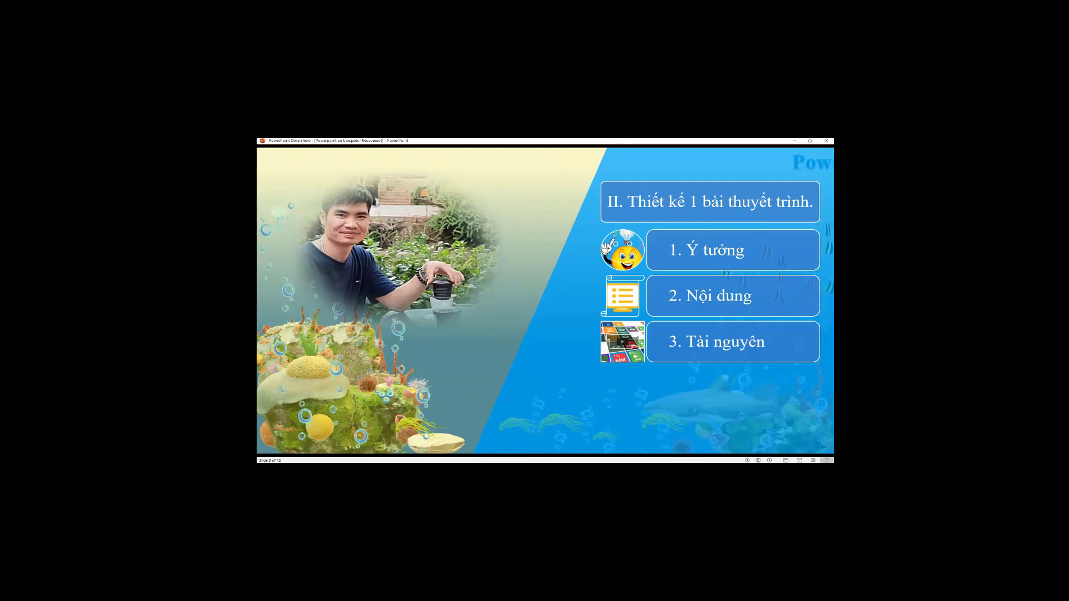
key(Right)
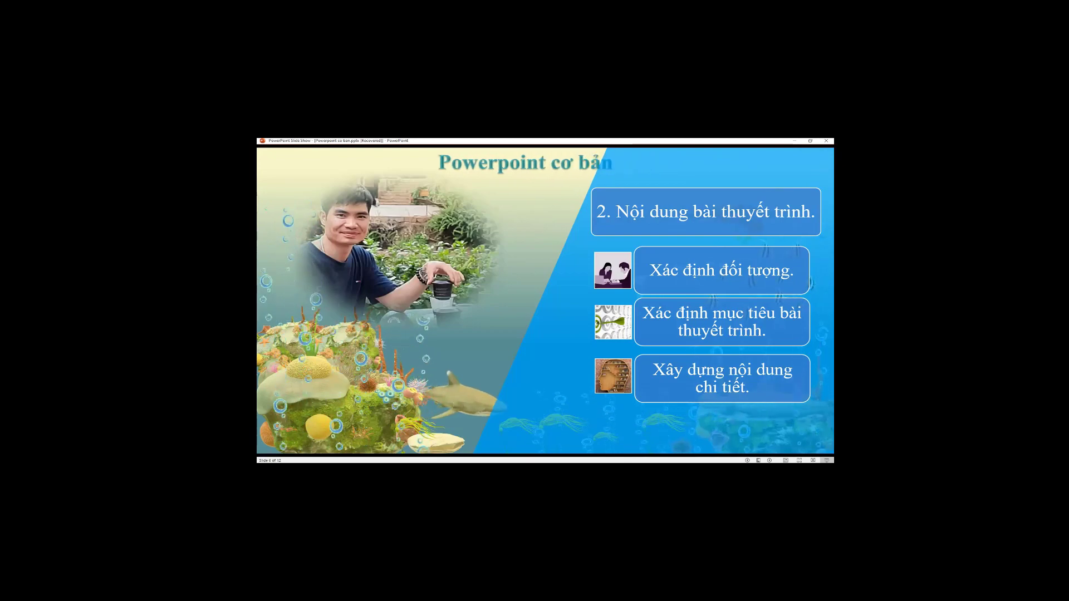
key(Right)
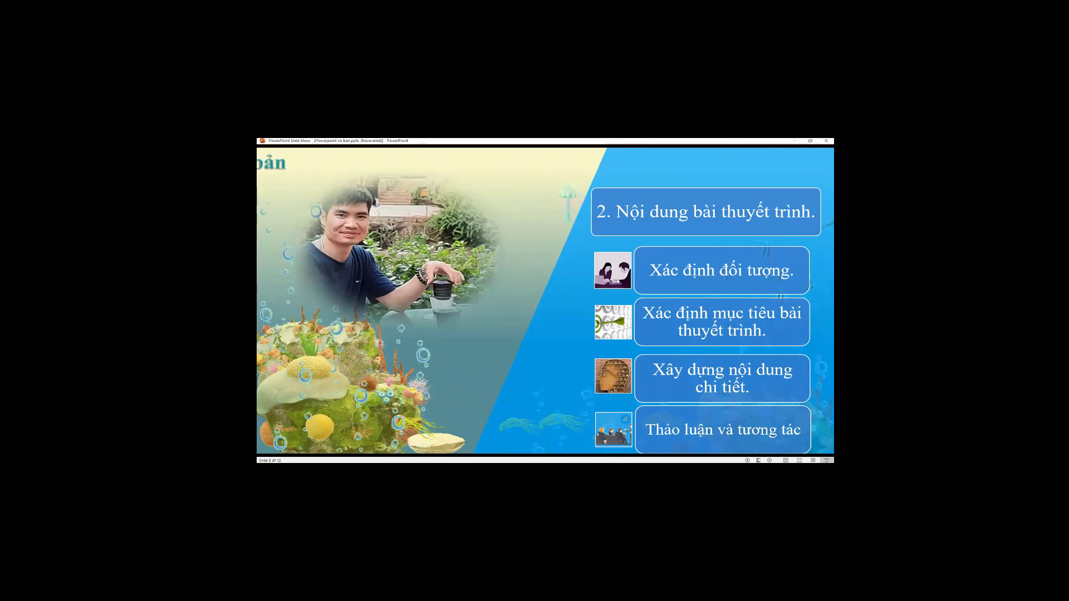
Advance to slide 7, 3. Tài nguyên, revealing its Văn bản, Hình ảnh and Âm thanh items.
key(Right)
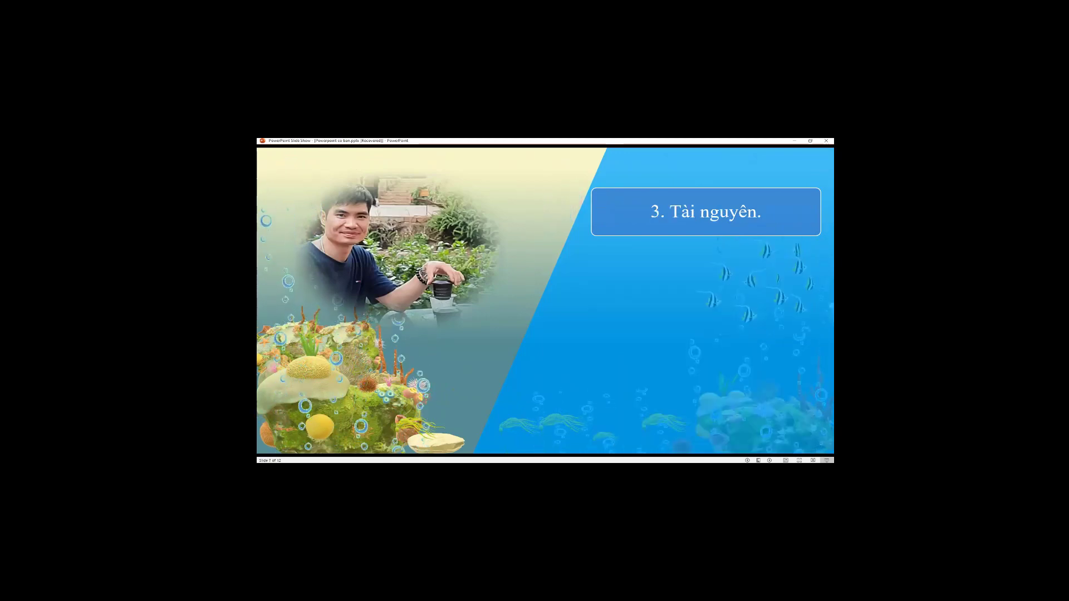
key(Right)
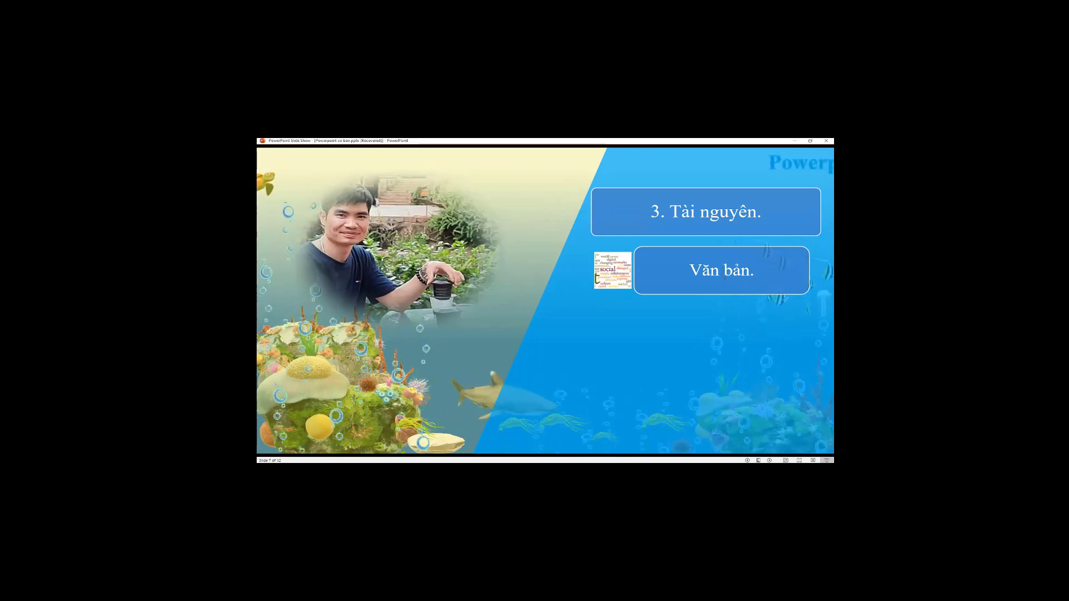
key(Right)
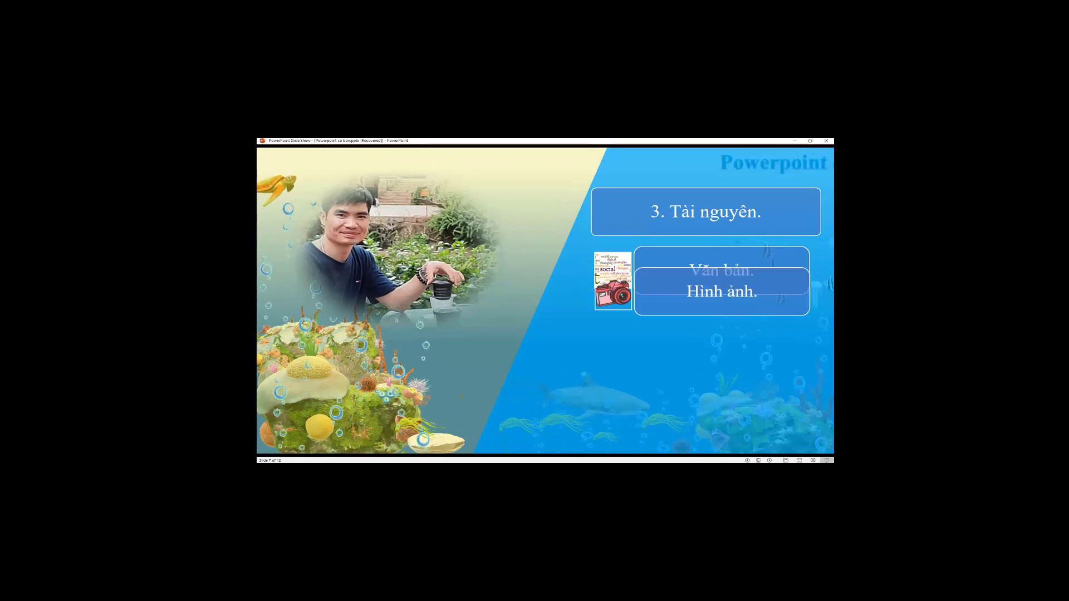
key(Right)
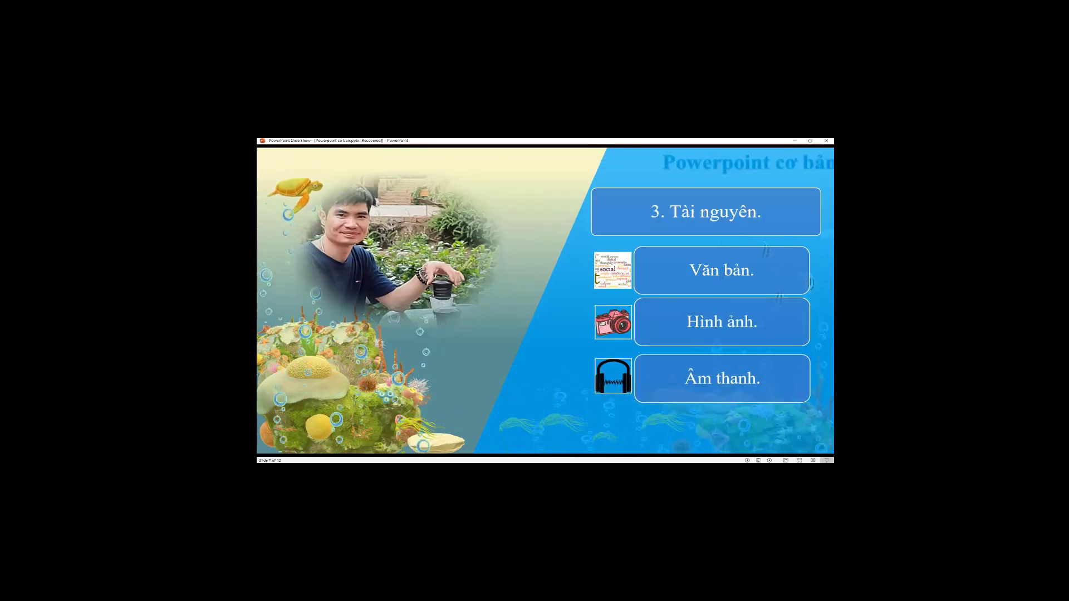
key(Right)
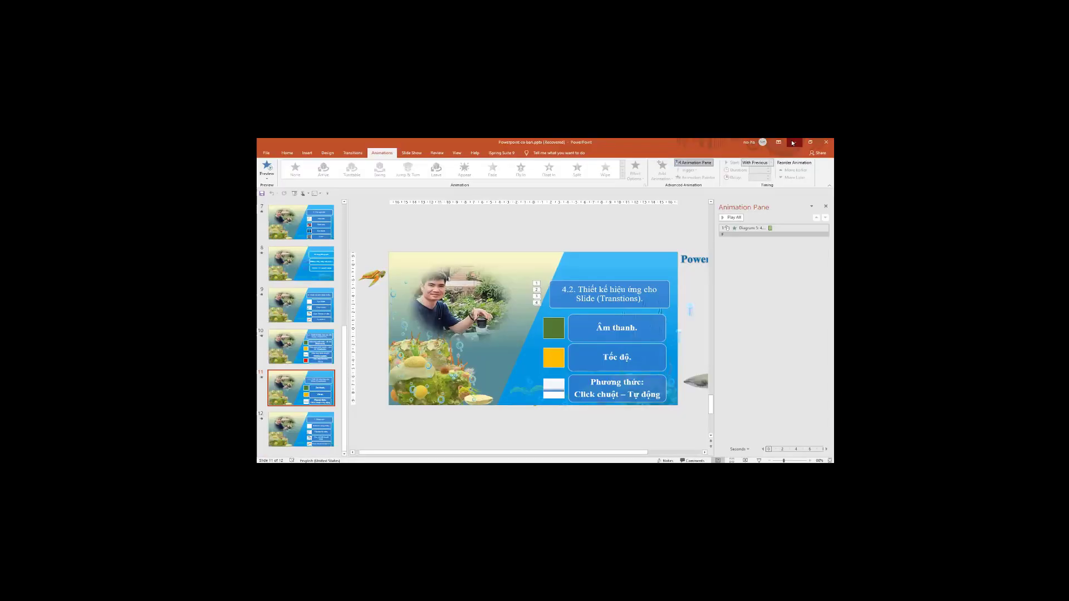
Present the Tim kiem tai nguyen deck from the start, stepping back before the exclusion tip.
click(794, 143)
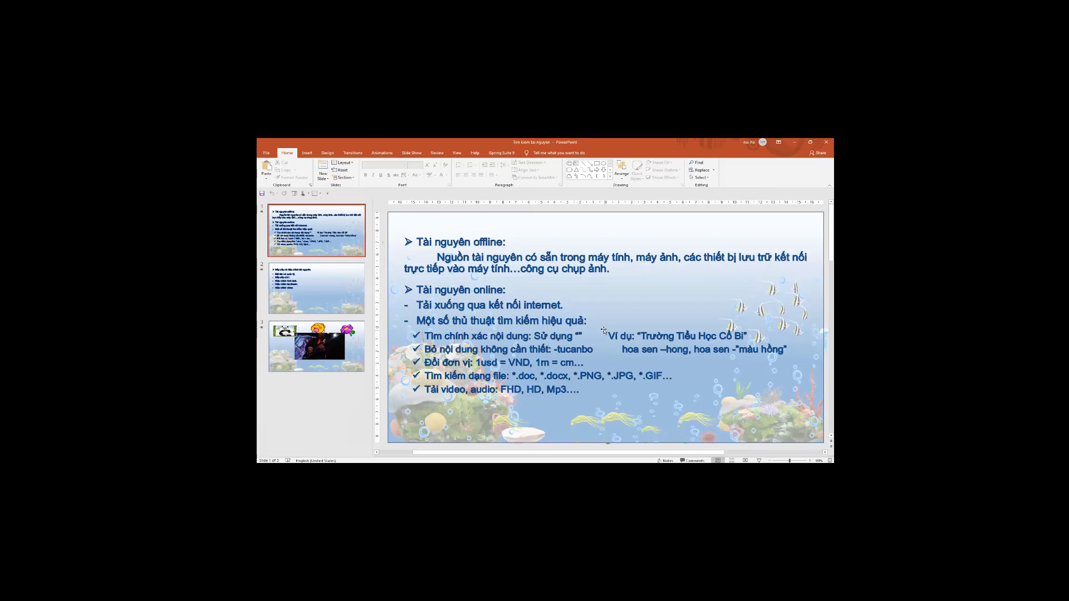
key(F5)
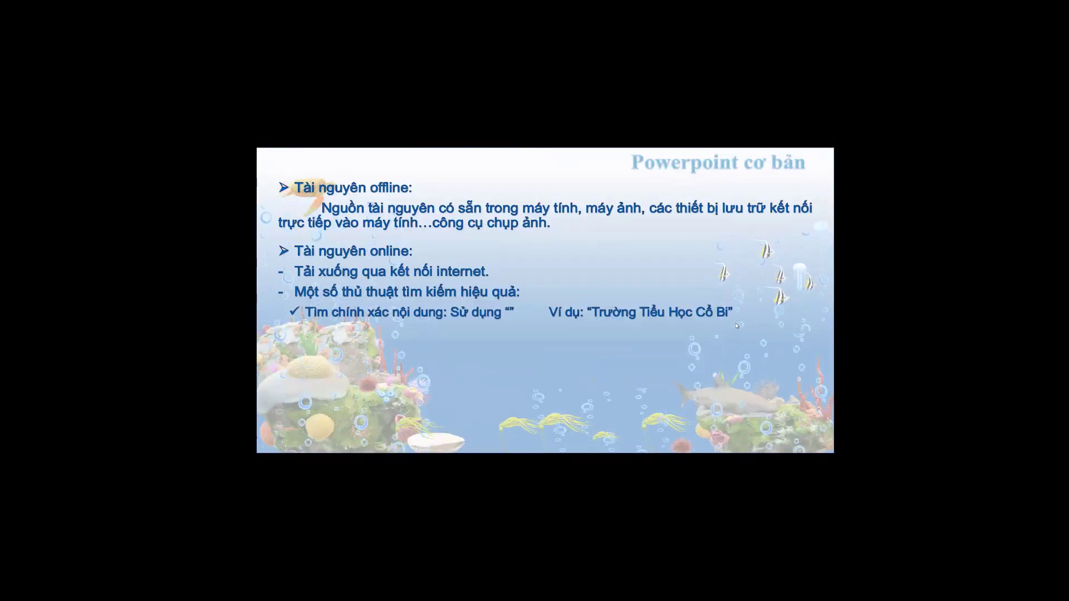
click(700, 404)
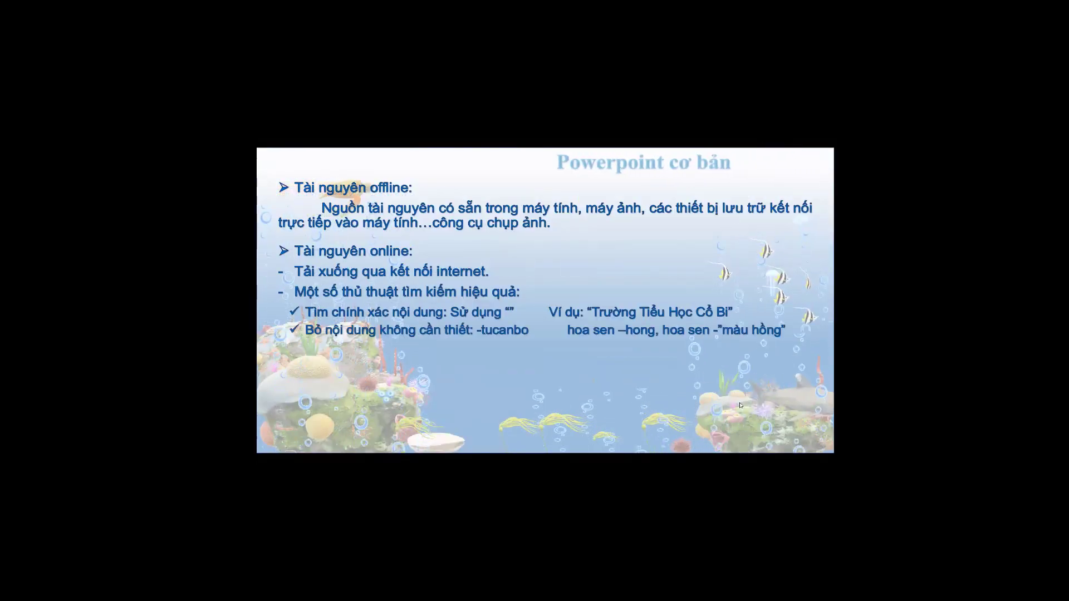
key(Left)
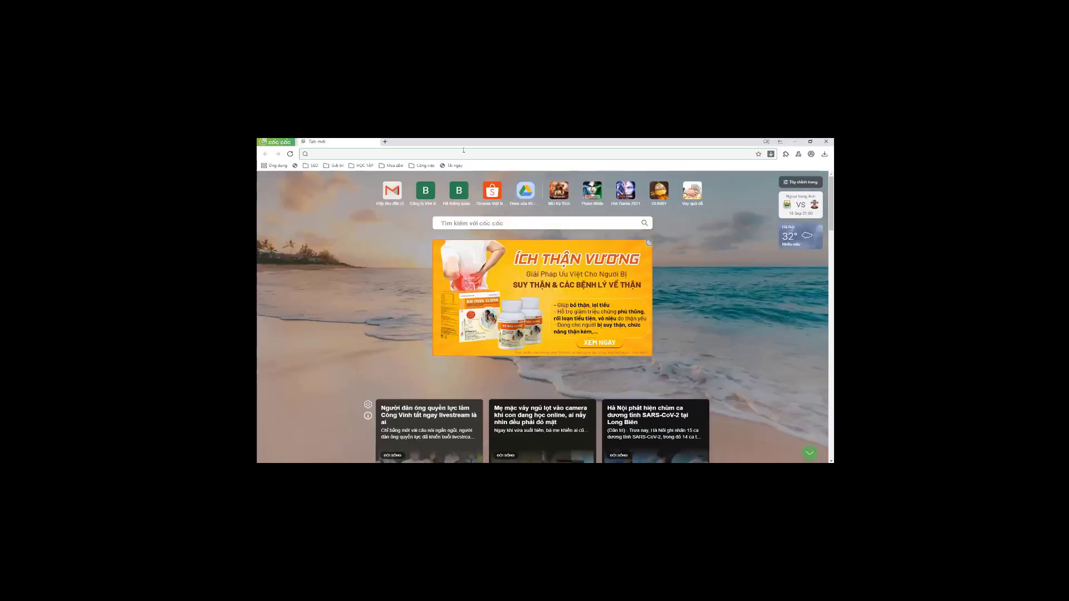
Search Google for 'truong tieu hoc co bi'.
click(464, 151)
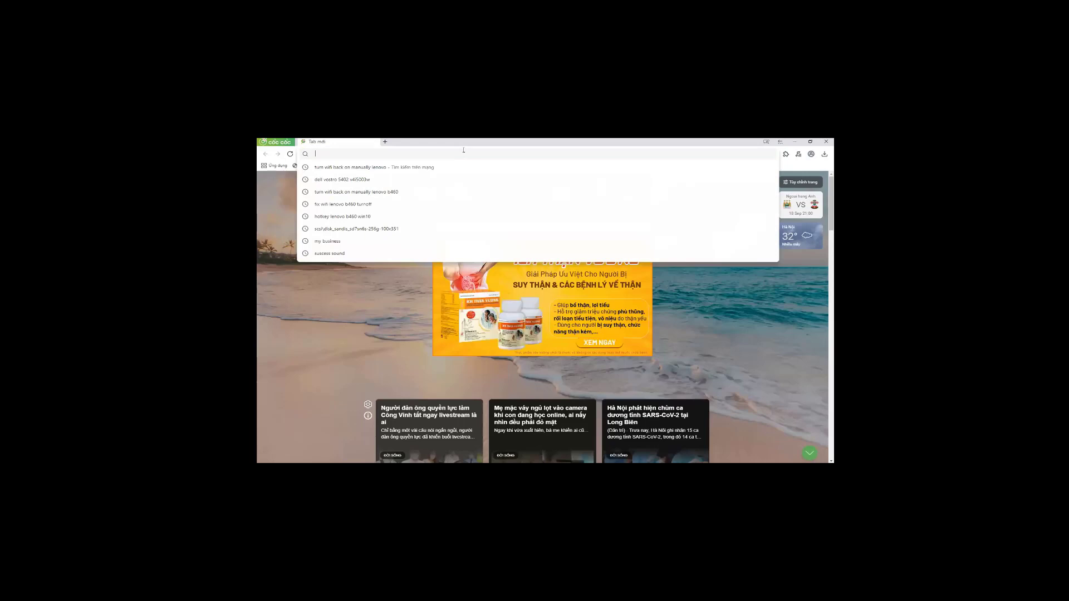
text(t)
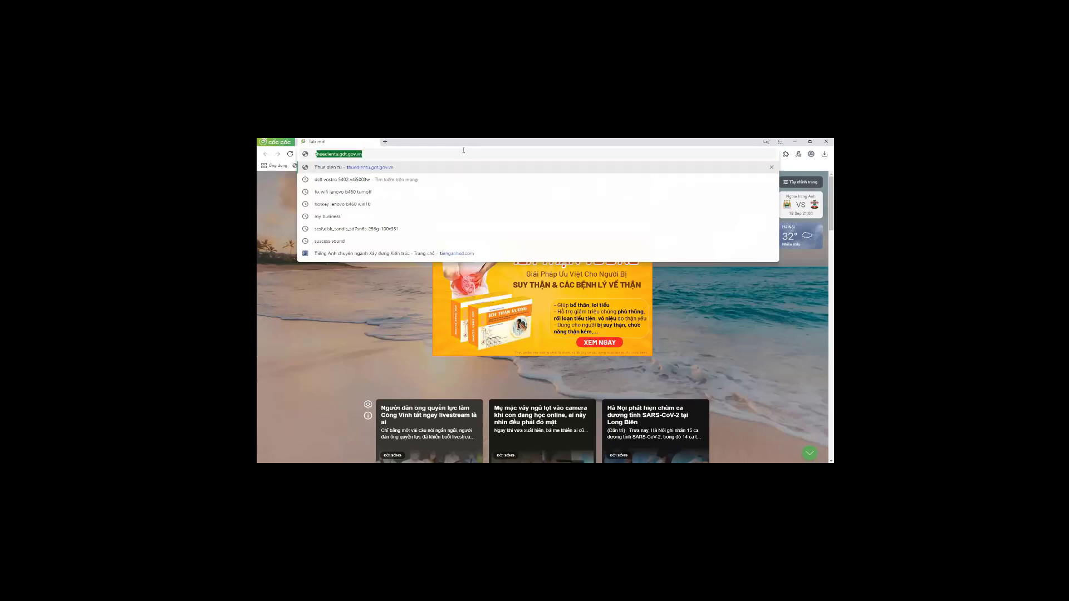
text(i)
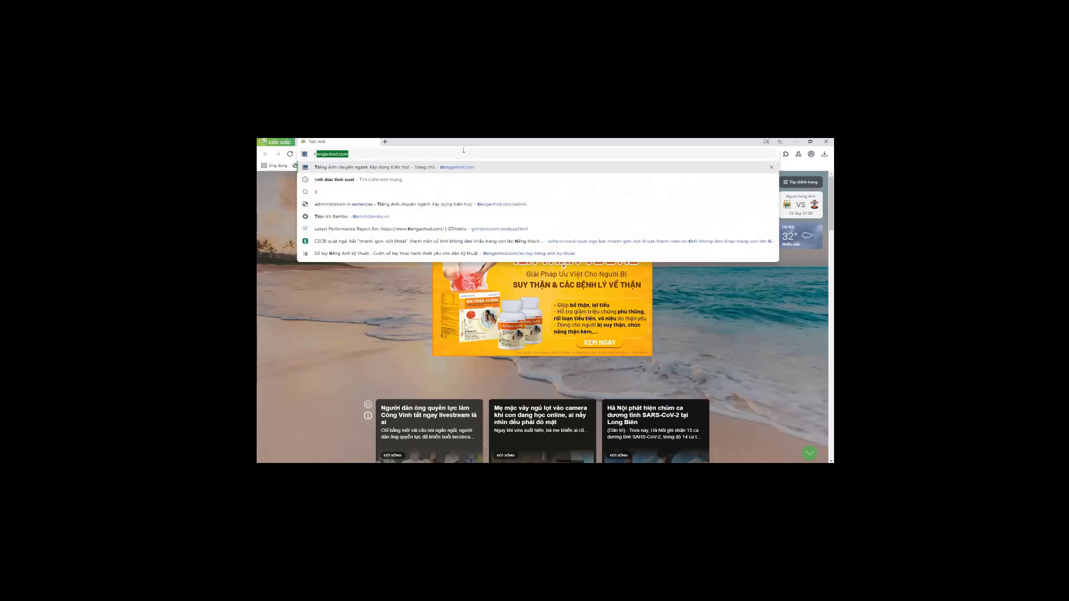
key(BackSpace)
key(BackSpace)
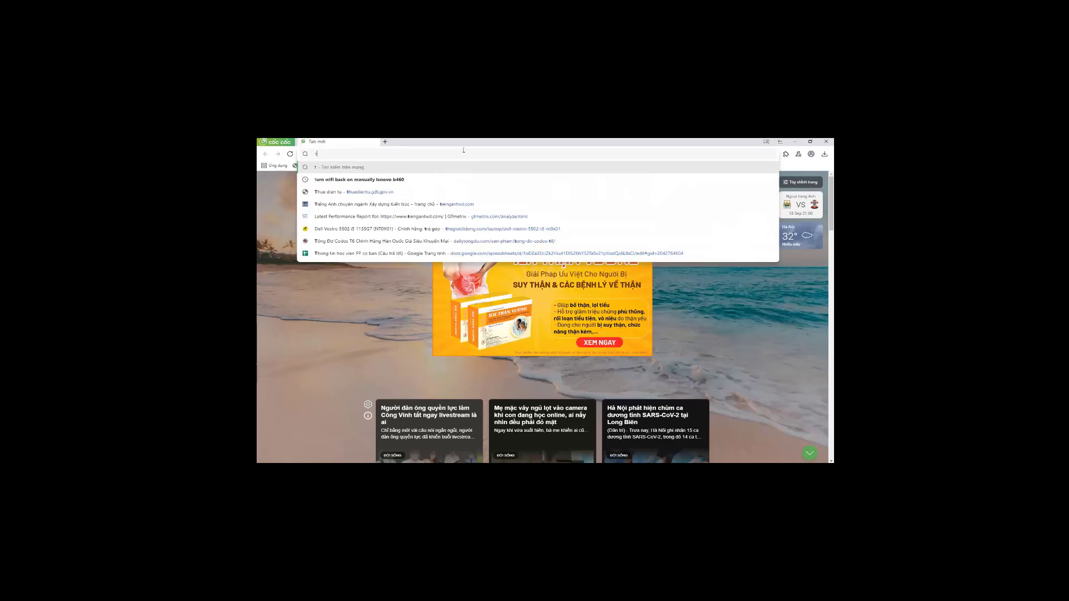
text(ruong tiu)
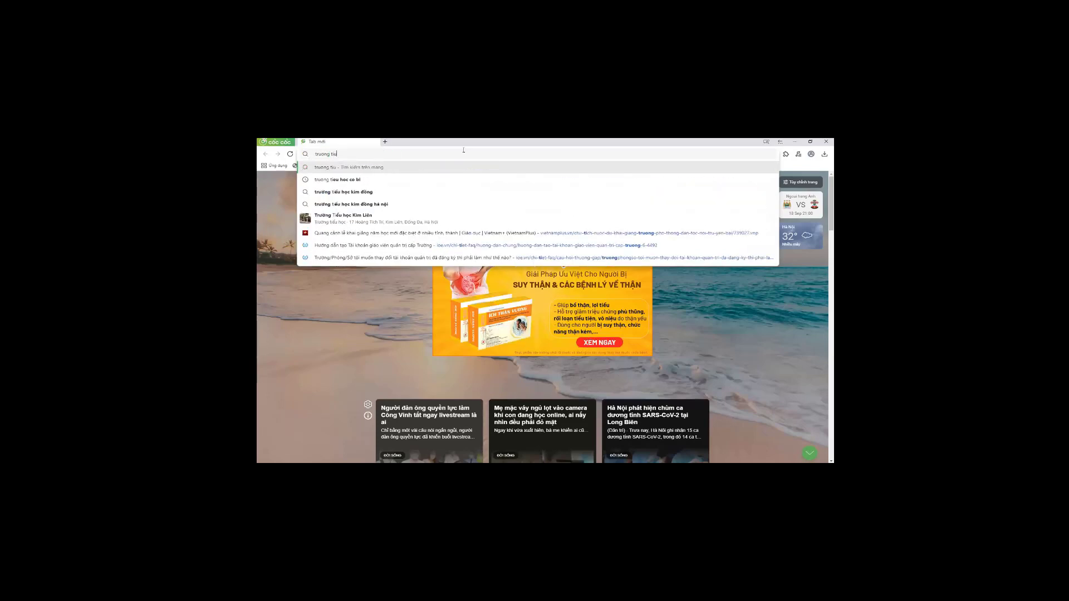
key(BackSpace)
text(eu hoc co bi)
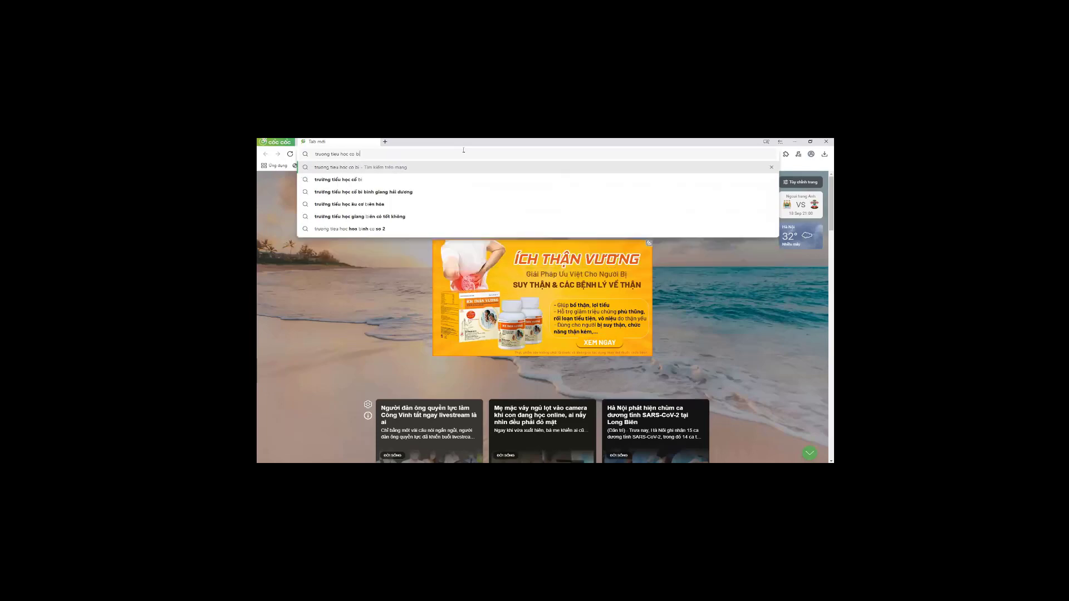
key(Return)
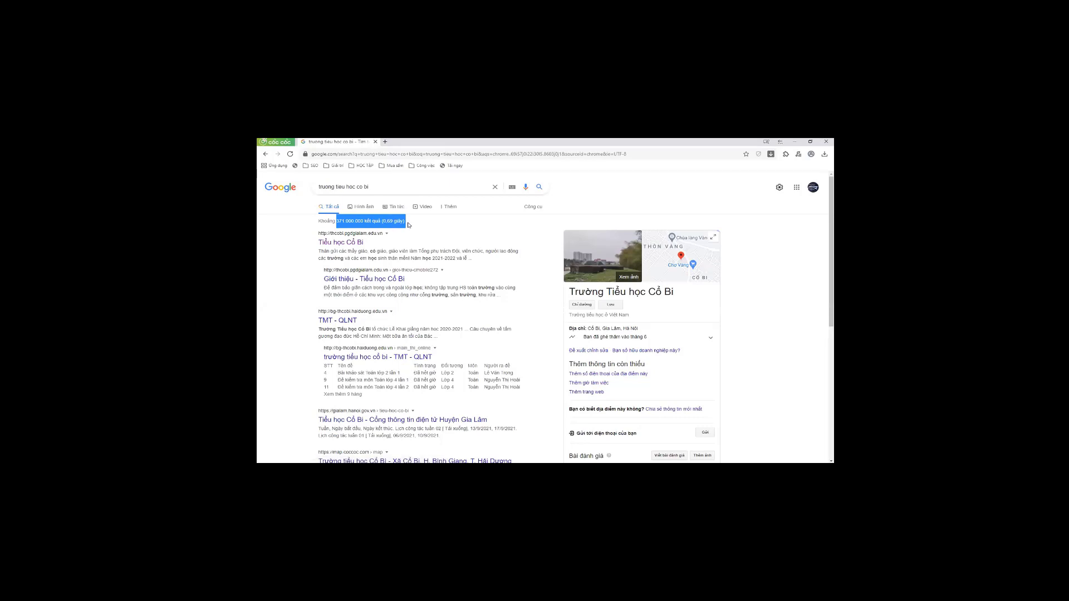
Rerun it as the quoted phrase "trường tiểu học cổ bi" and highlight the reduced result count.
drag(393, 192, 280, 187)
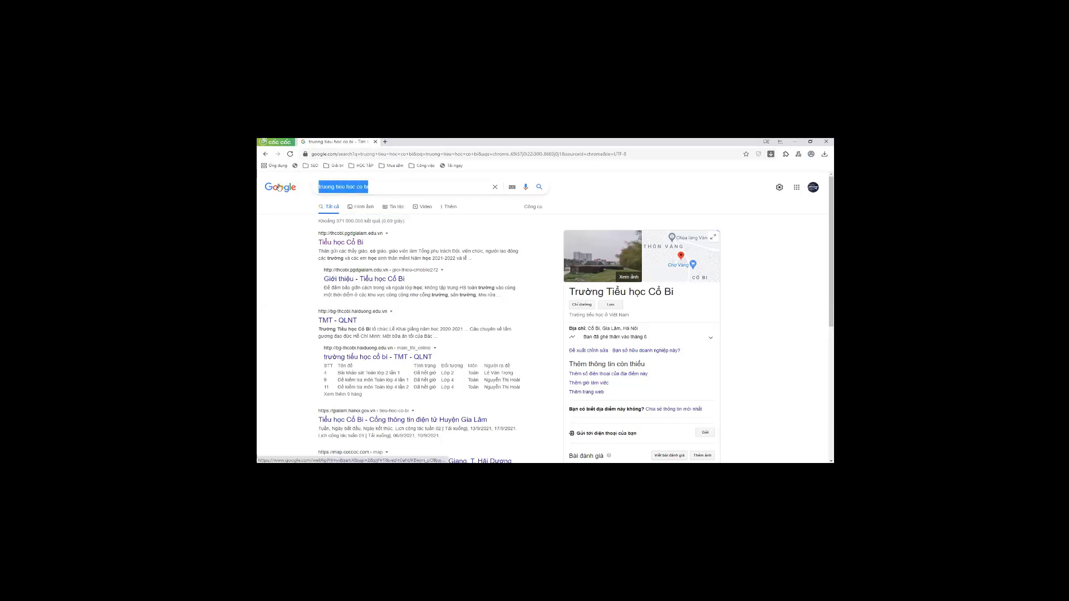
key(BackSpace)
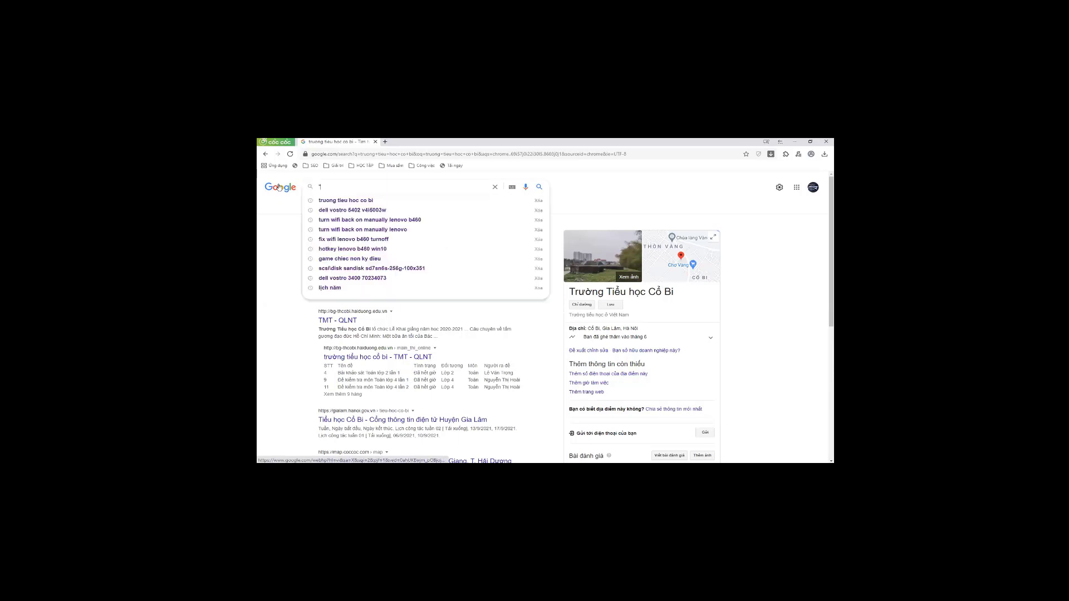
text(trường tiể)
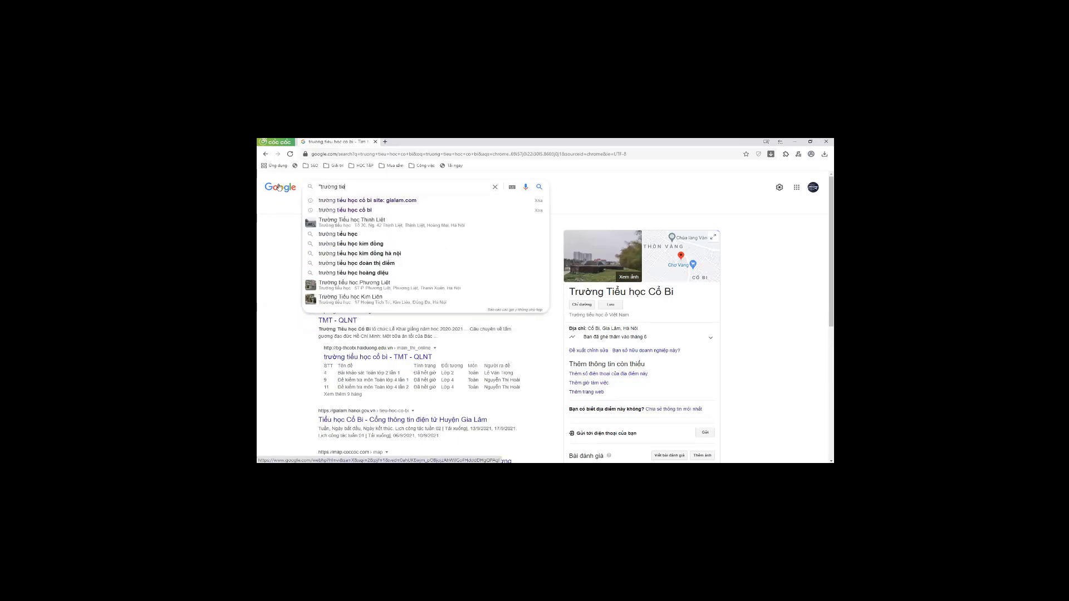
text(u học )
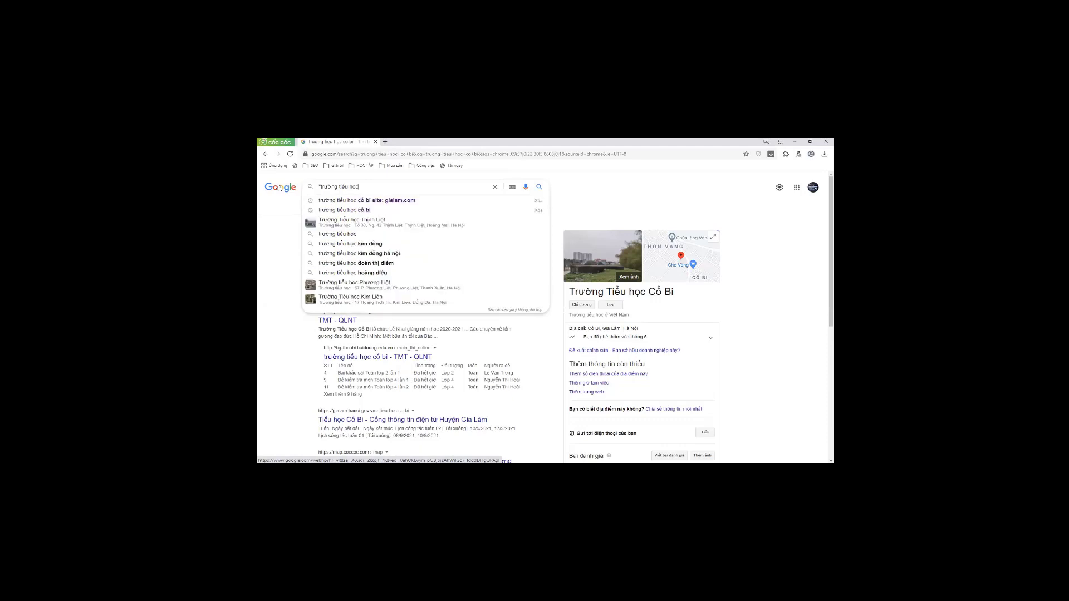
text(cổ bi)
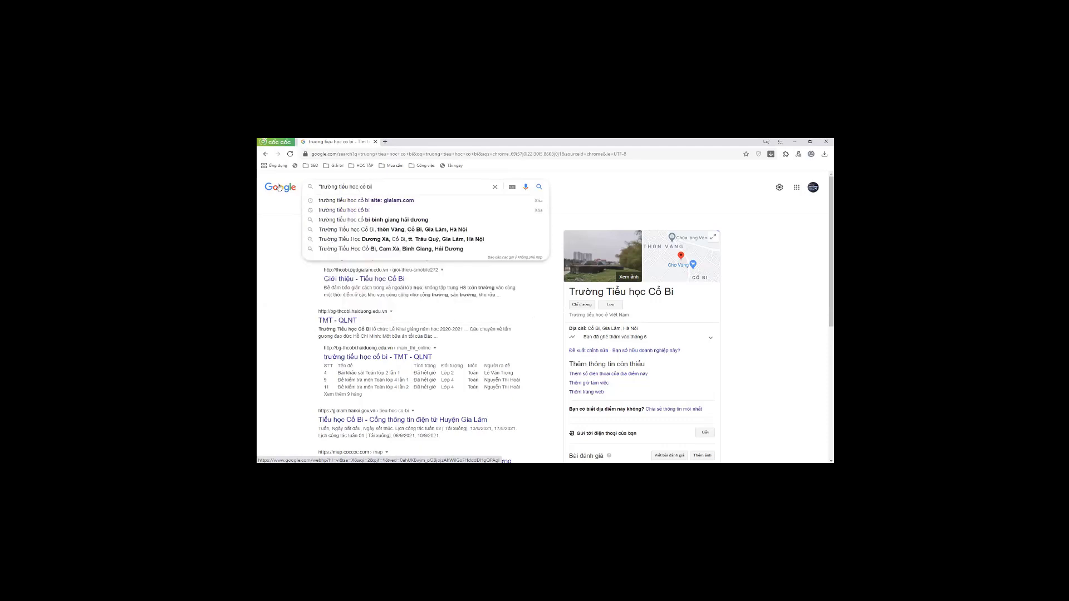
text(")
key(Return)
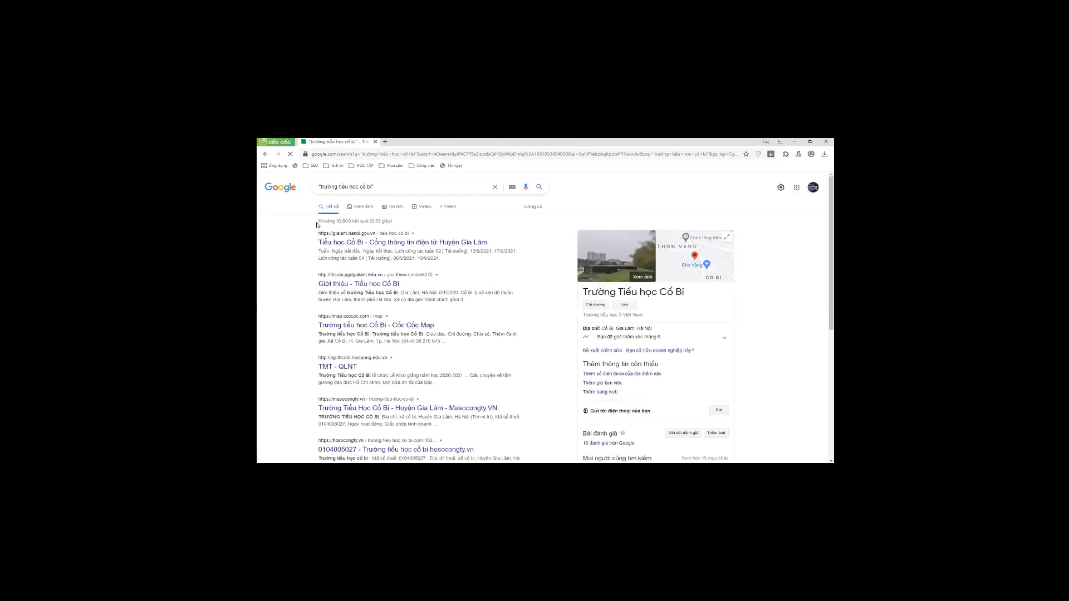
drag(319, 222, 355, 227)
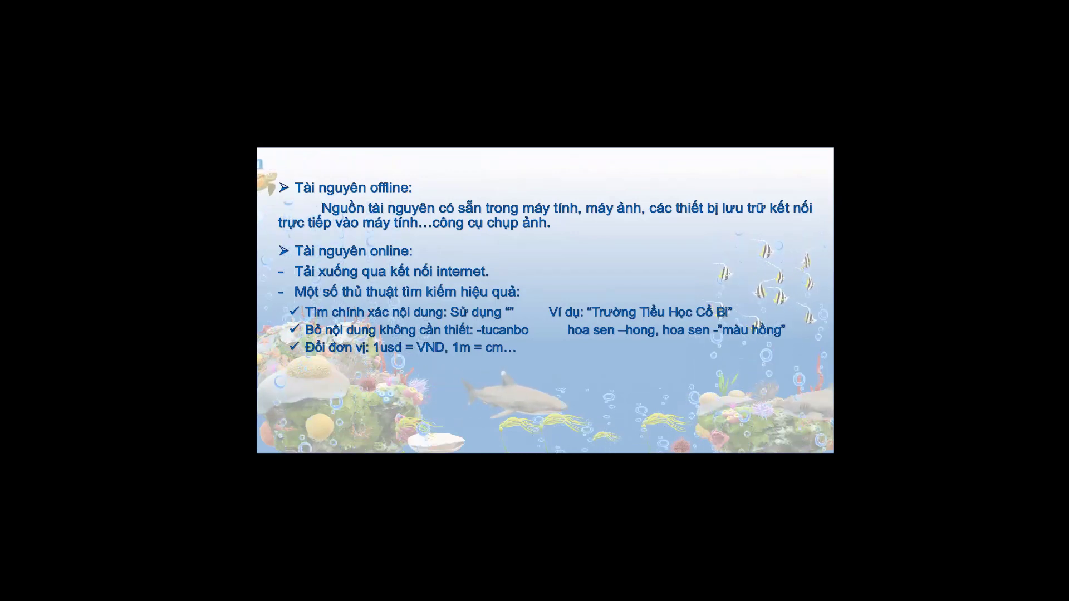
Convert 20 USD to Vietnamese đồng (455.430,00 Đồng), then enter the query 'hoa hong *.png'.
text(2)
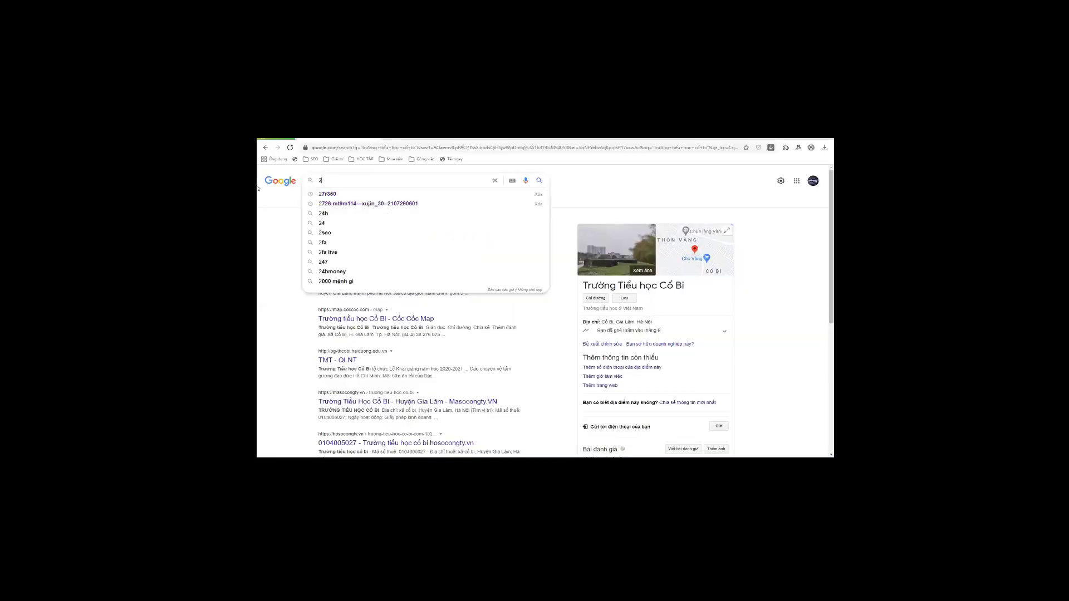
text(0)
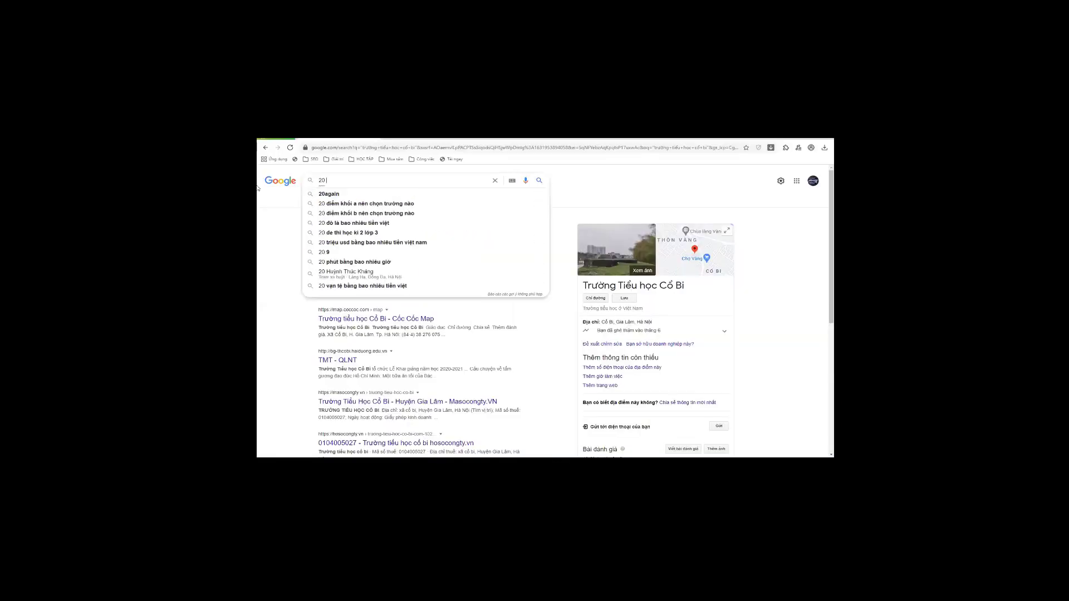
text( usd)
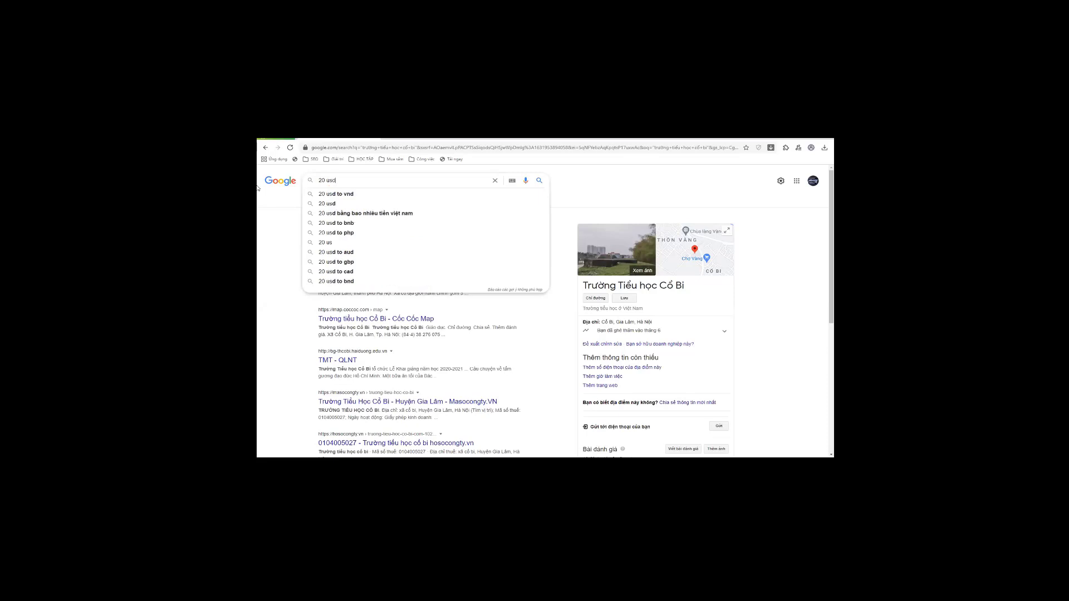
text( = vnd)
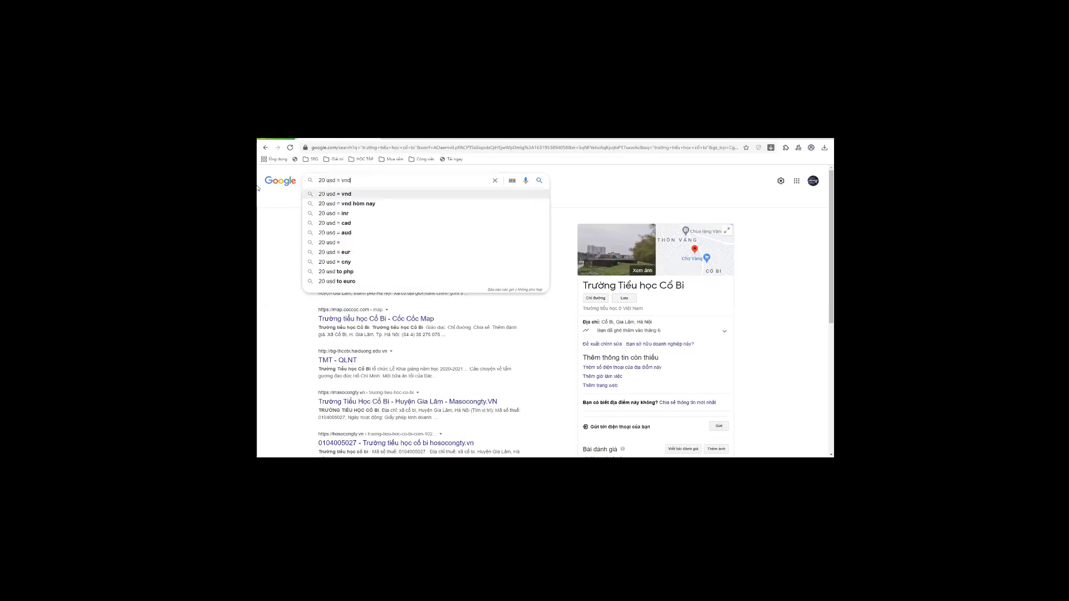
click(334, 194)
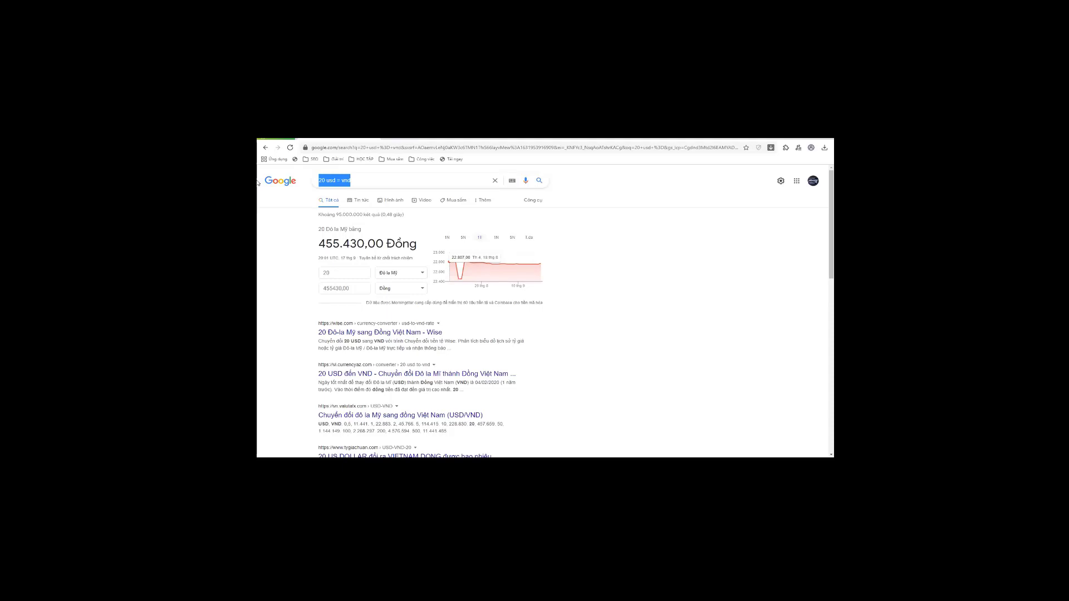
text(hoa hong )
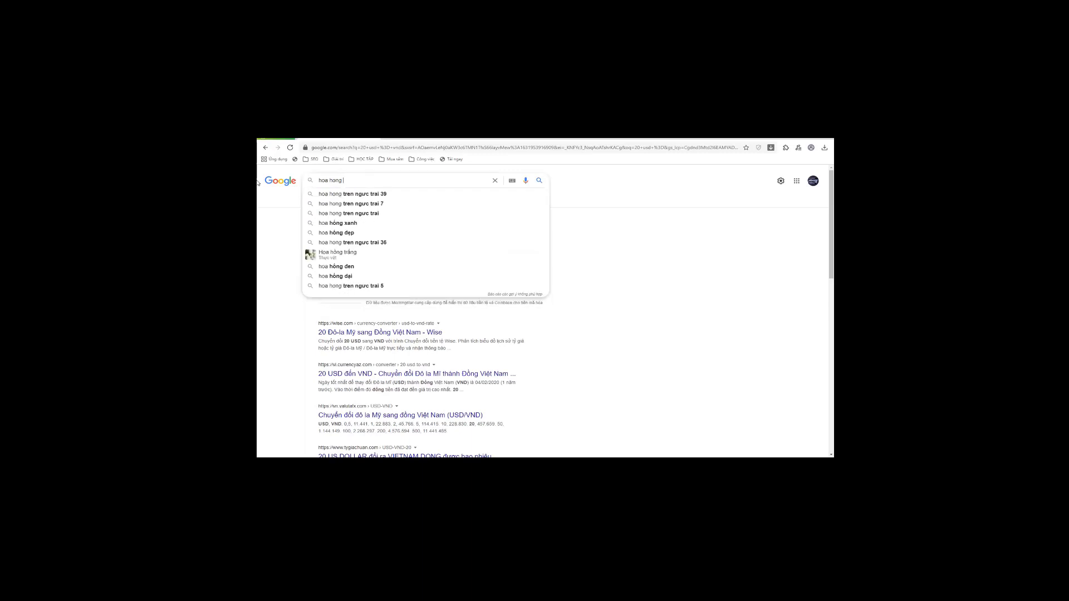
text(*)
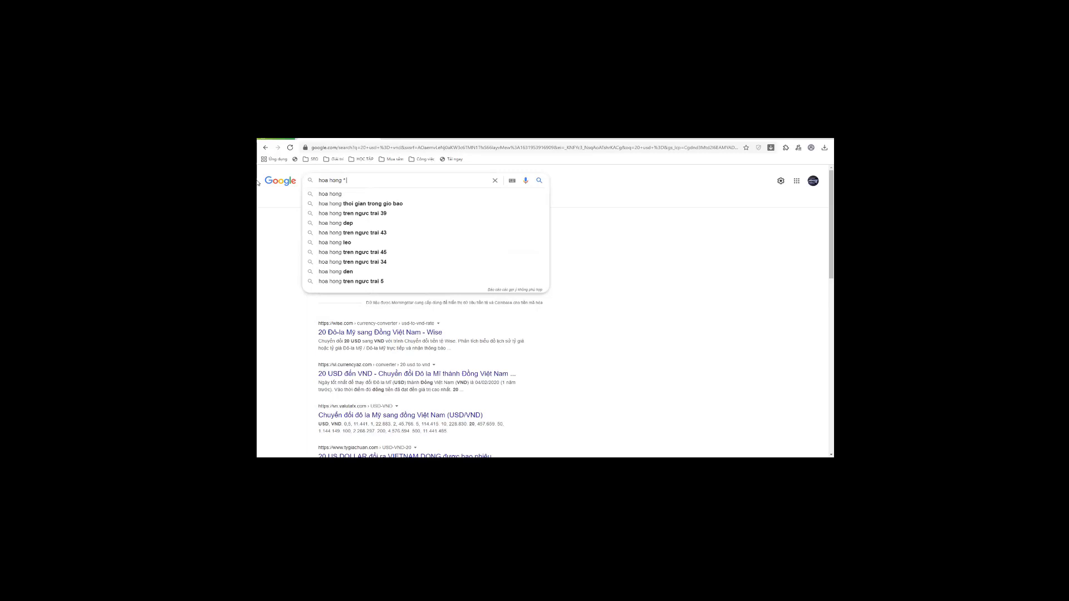
text(.png)
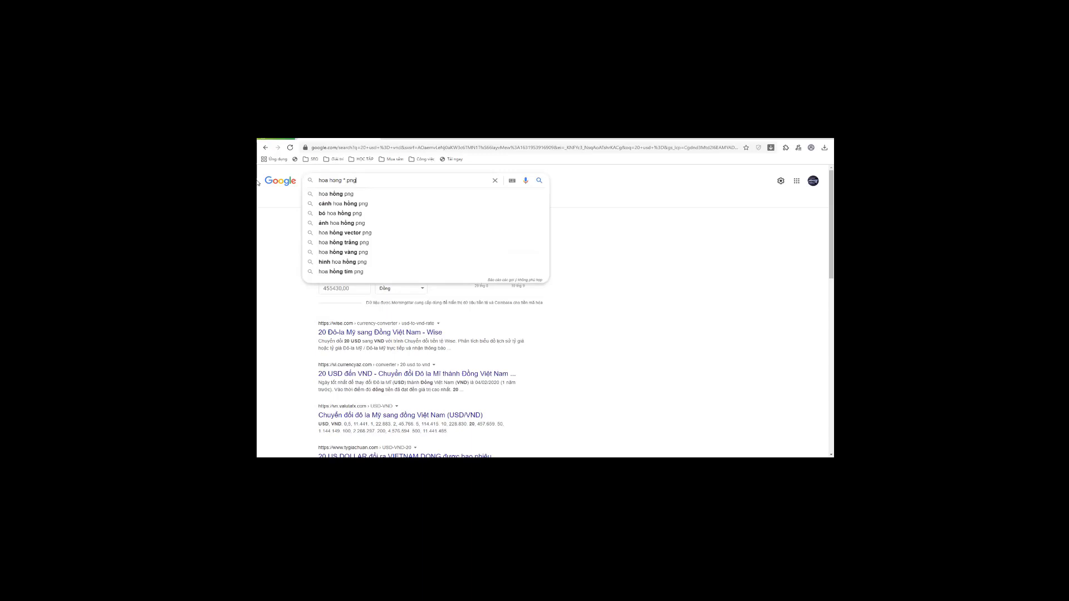
Show image results for 'hoa hong *.png' and preview the red rose with the heart ribbon.
key(Return)
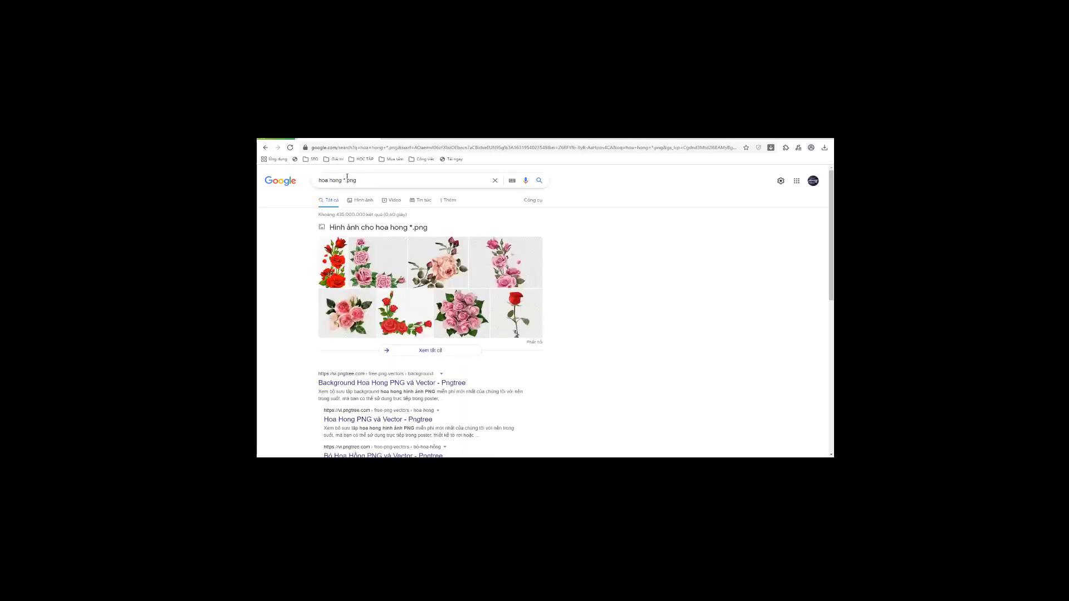
click(326, 196)
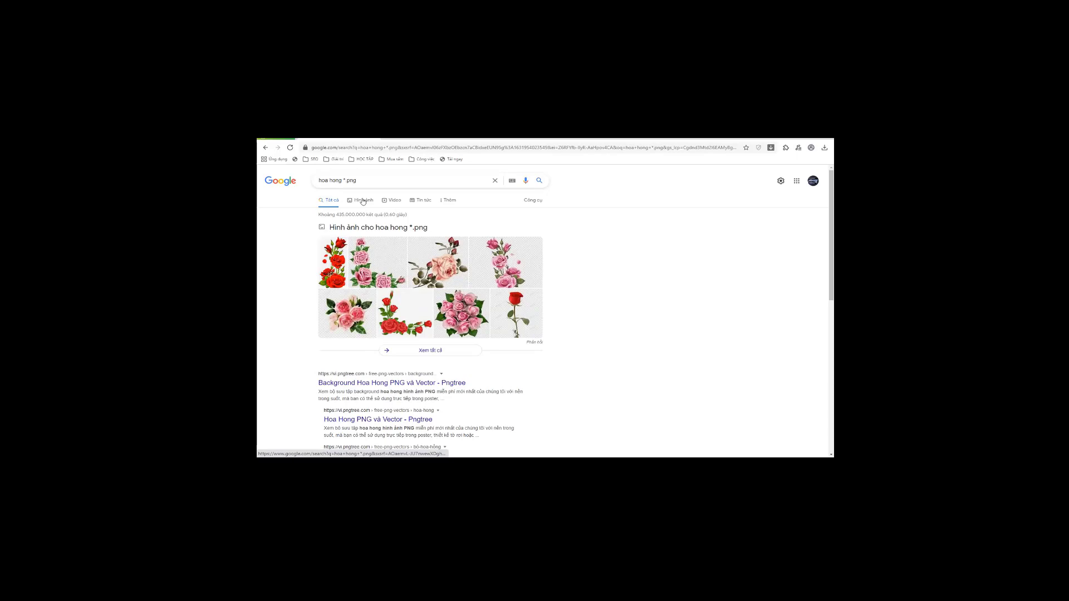
click(363, 200)
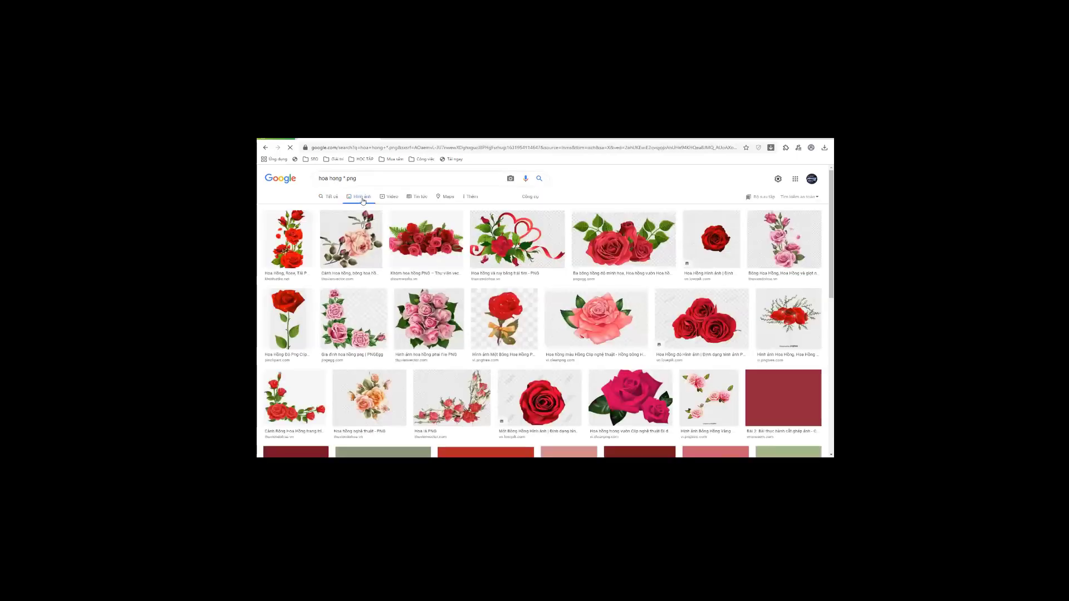
click(503, 246)
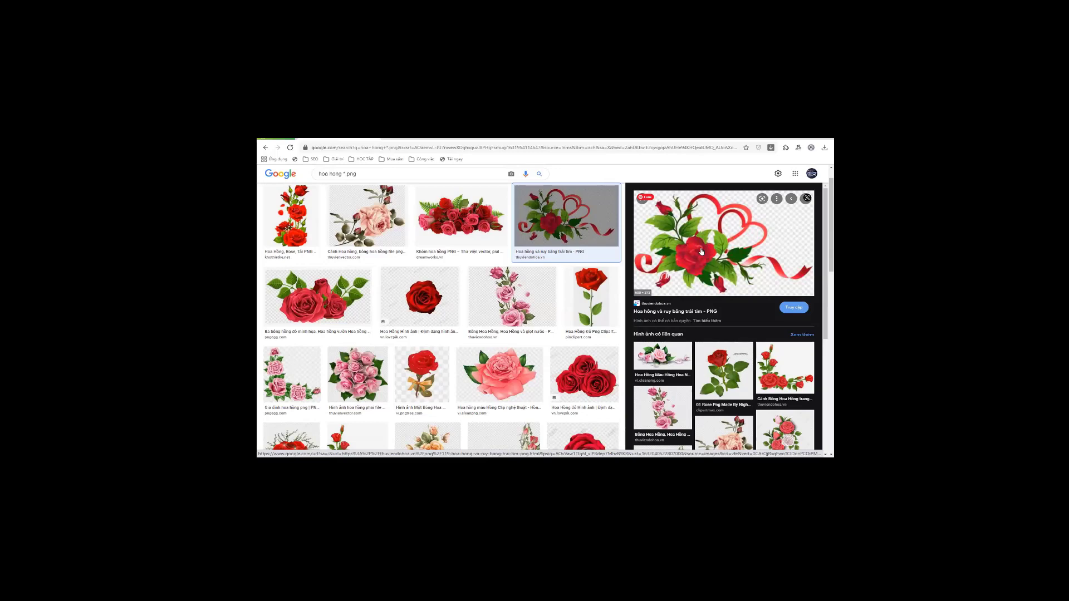
Change the image search to 'khung anh *.png' to find photo frame PNGs.
click(785, 369)
drag(342, 180, 303, 181)
text(khu)
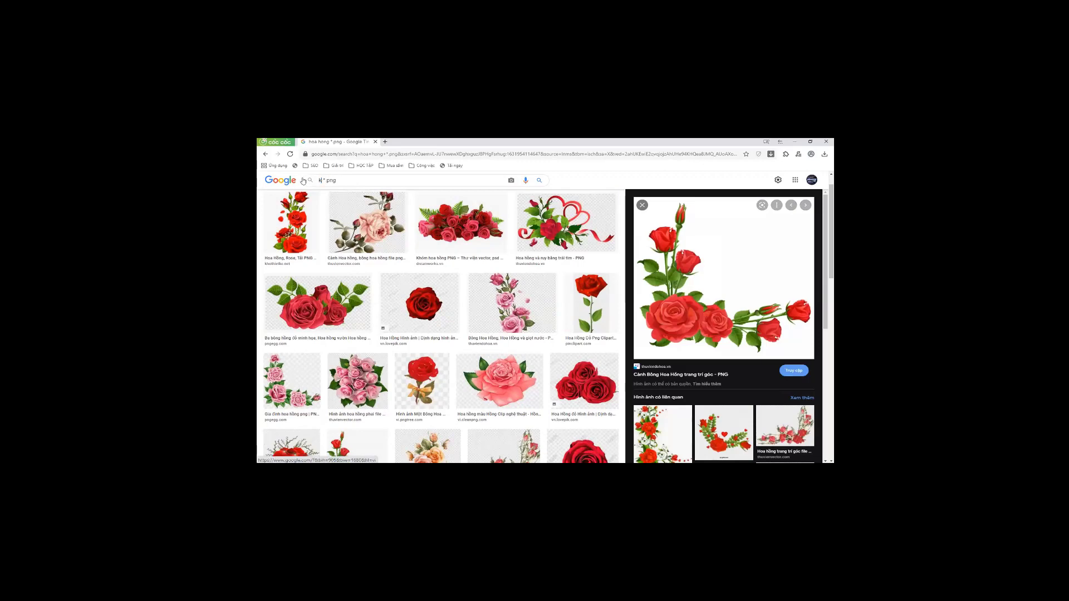
text(ng )
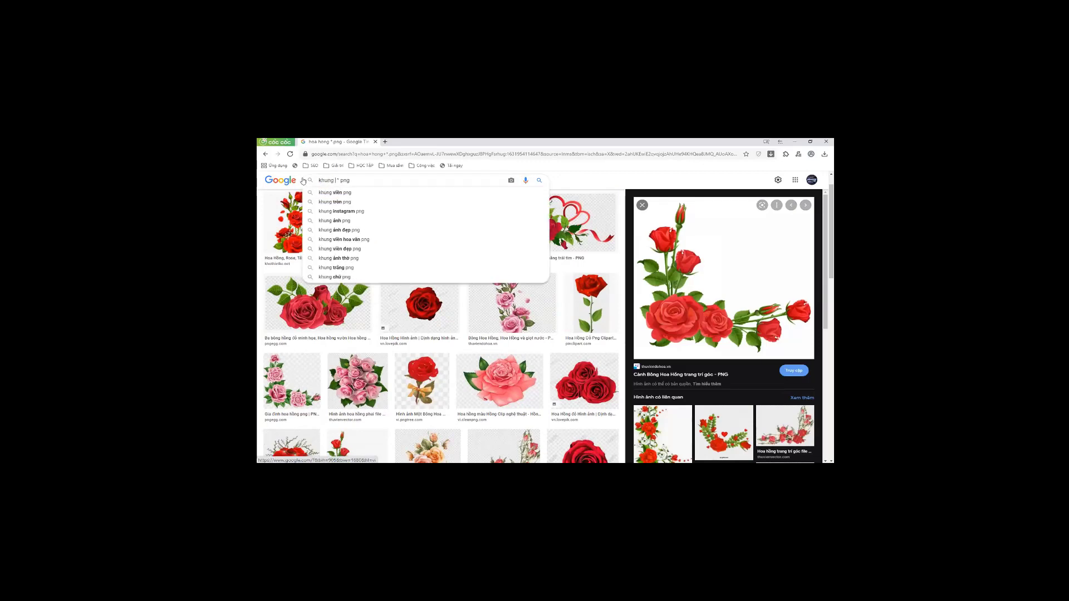
text(anh)
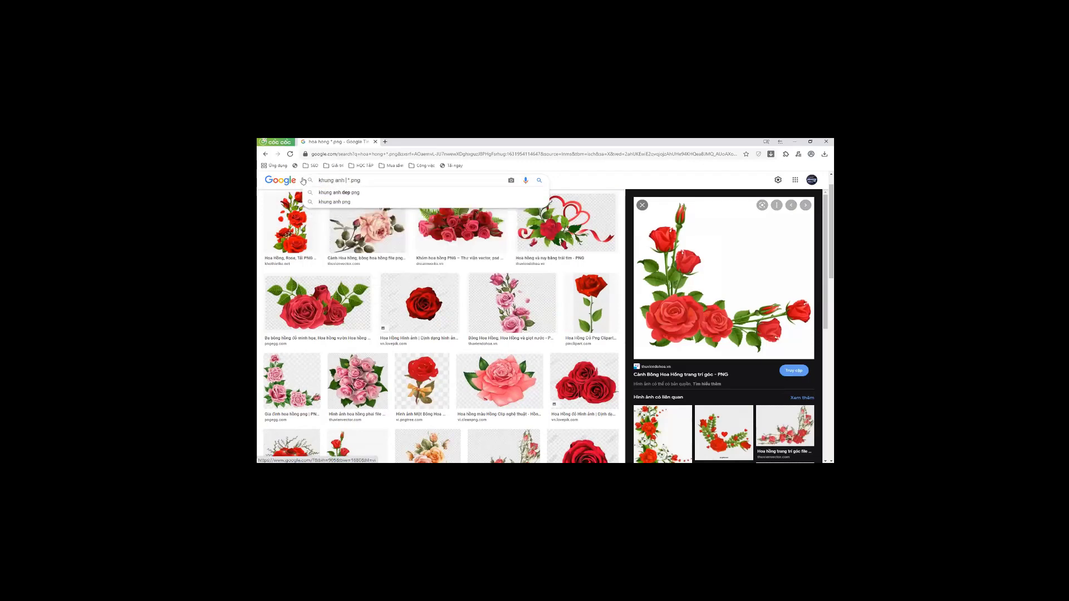
key(Return)
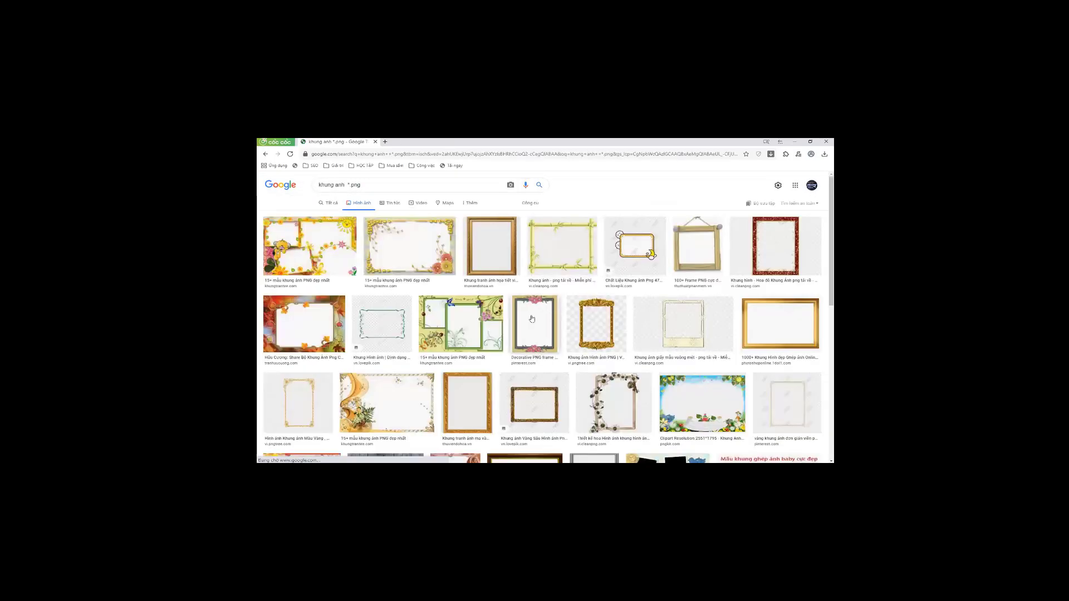
Copy the green floral multi-photo frame image and return to PowerPoint.
click(489, 325)
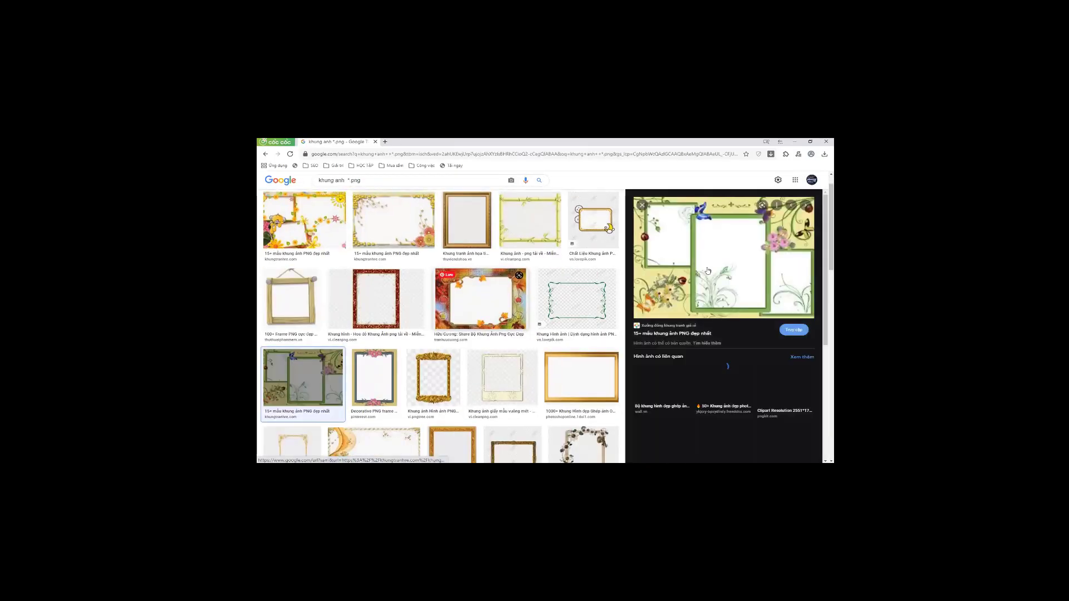
right_click(674, 288)
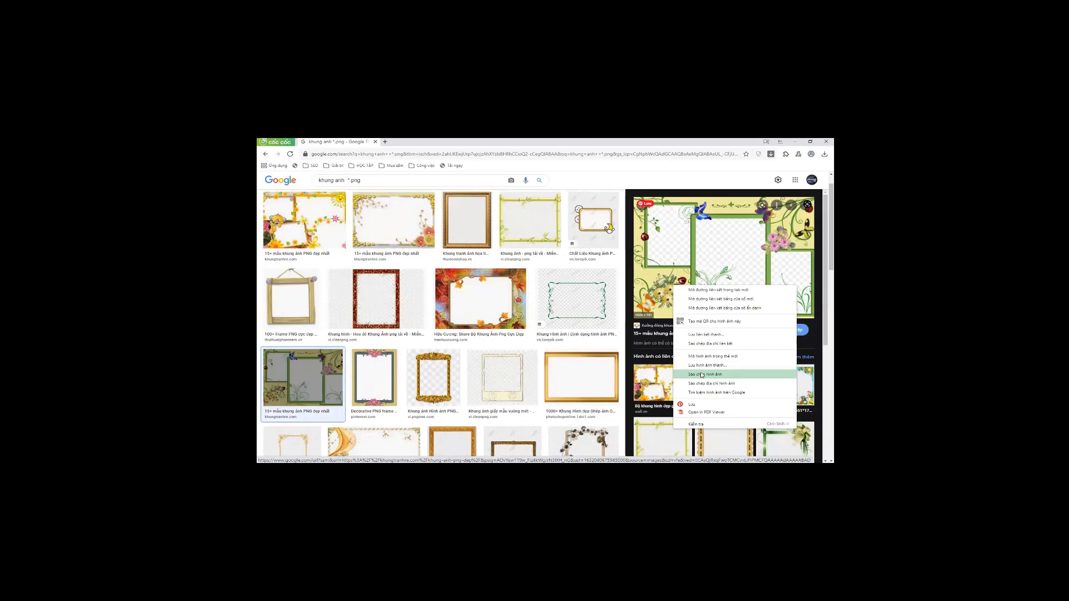
click(702, 375)
key(alt+Tab)
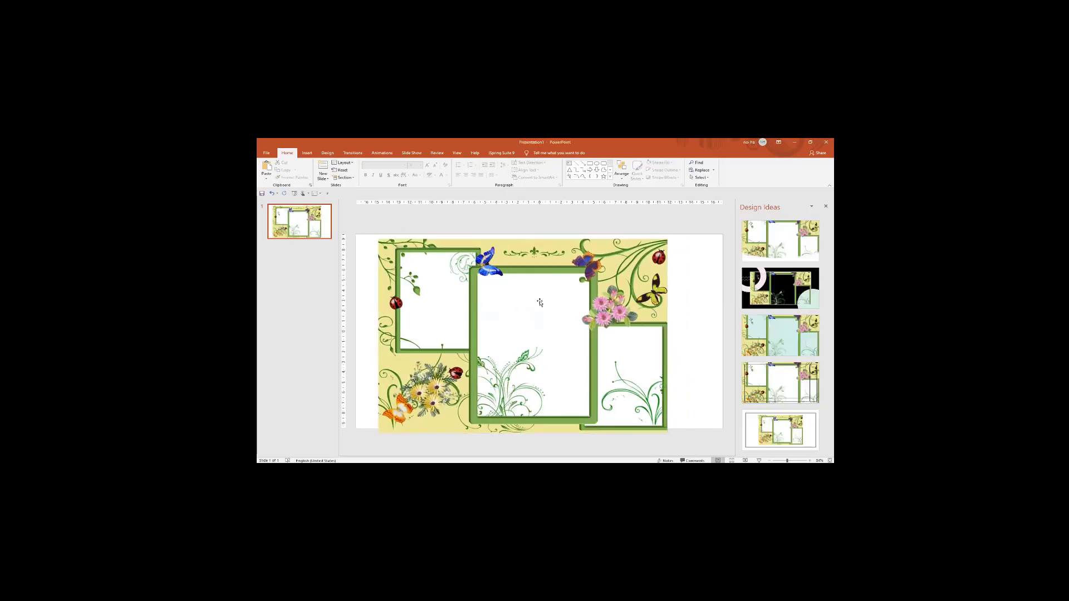
Move the pasted floral frame toward the top-left and stretch it to the slide's left edge.
mouse_move(567, 304)
mouse_down()
mouse_move(568, 284)
mouse_move(590, 284)
mouse_up()
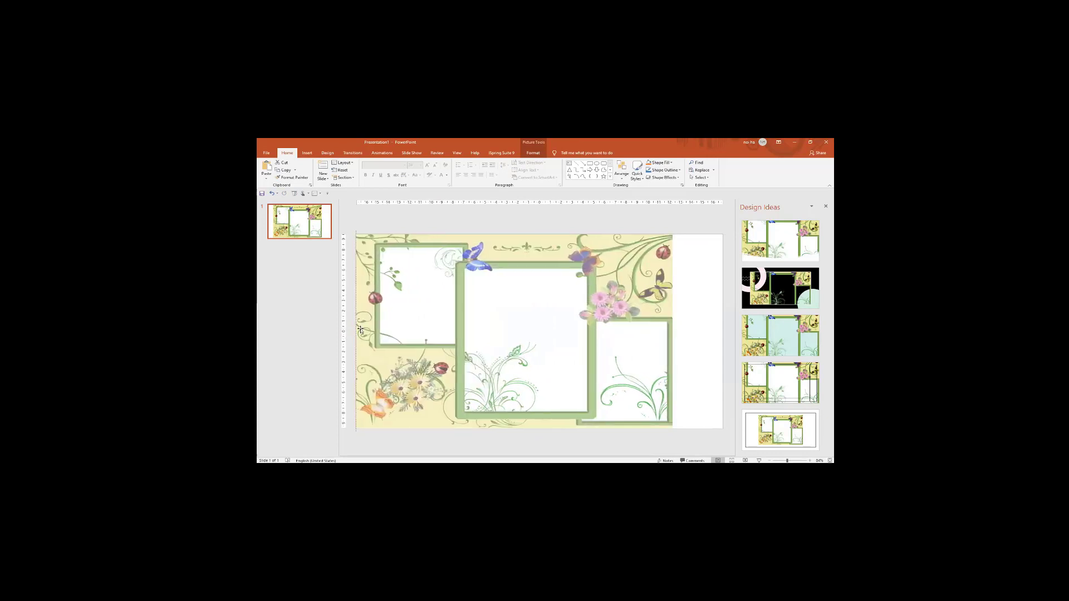
drag(382, 331, 356, 331)
Stretch the floral frame rightward so it fills the slide width.
drag(672, 331, 723, 331)
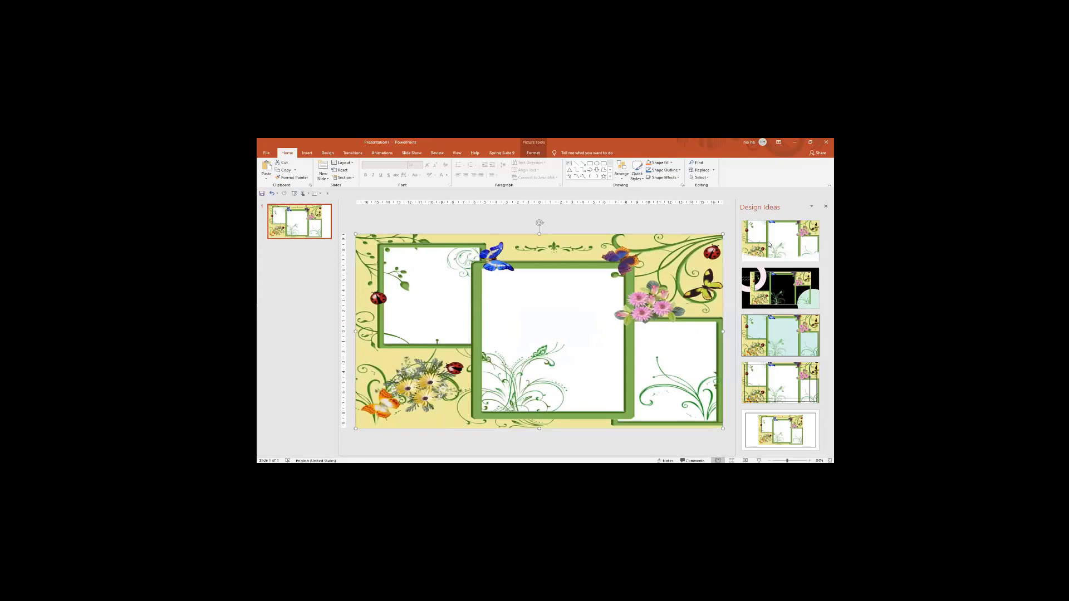
click(307, 152)
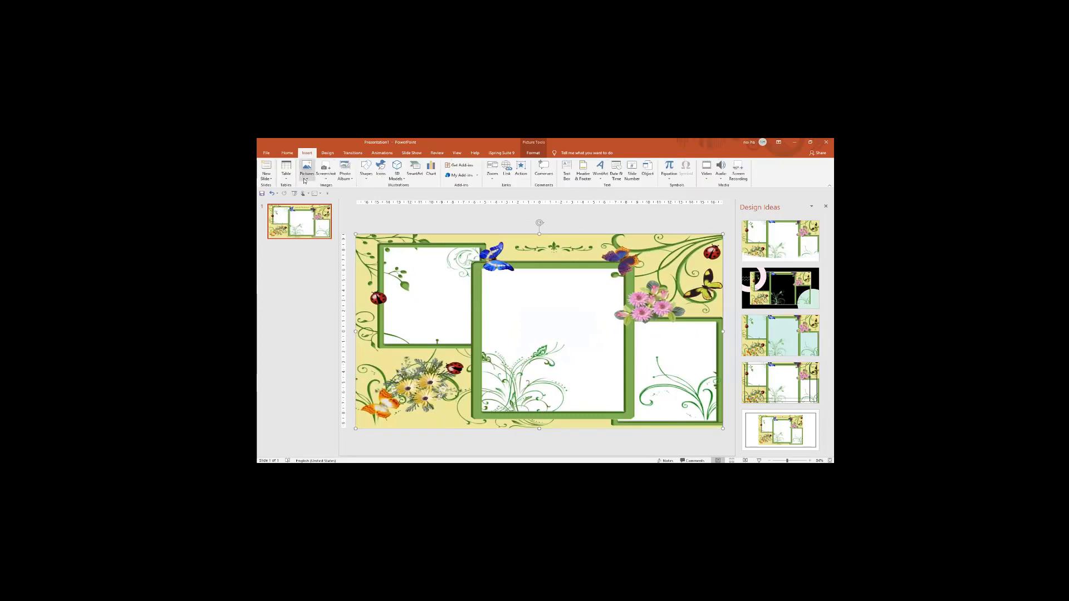
click(305, 175)
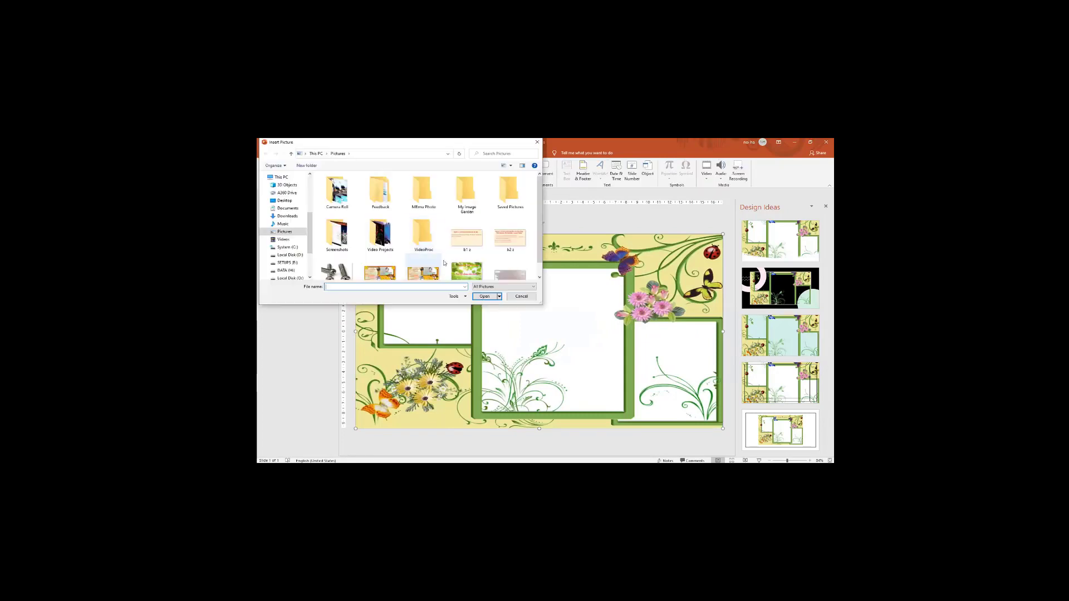
Insert the 'boc' child photo card from the Pictures folder and nudge it into place.
scroll(371, 261, down, 1)
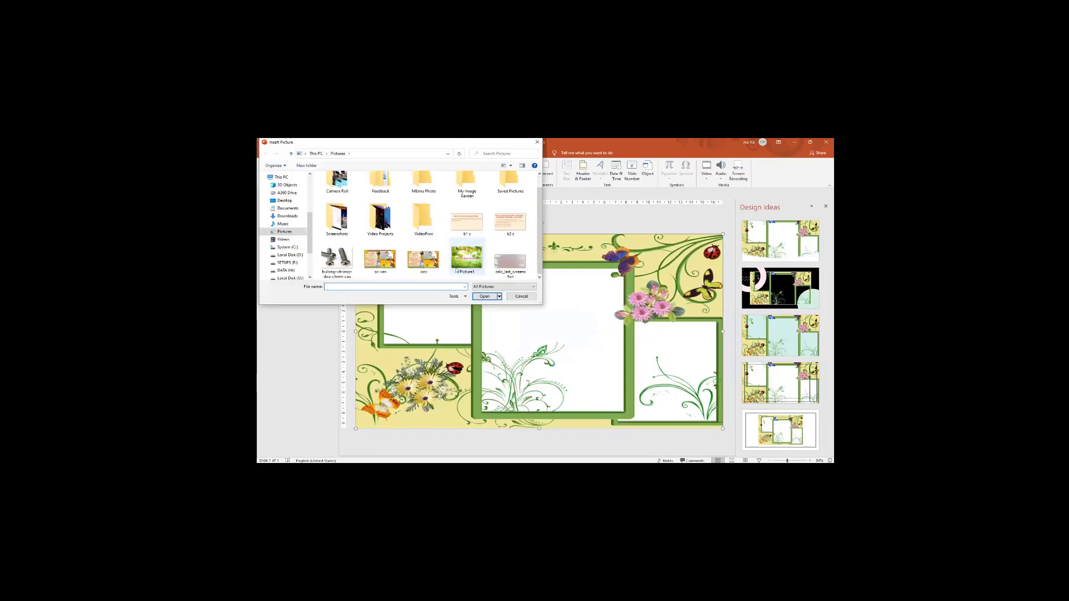
click(337, 257)
scroll(342, 189, up, 1)
double_click(342, 189)
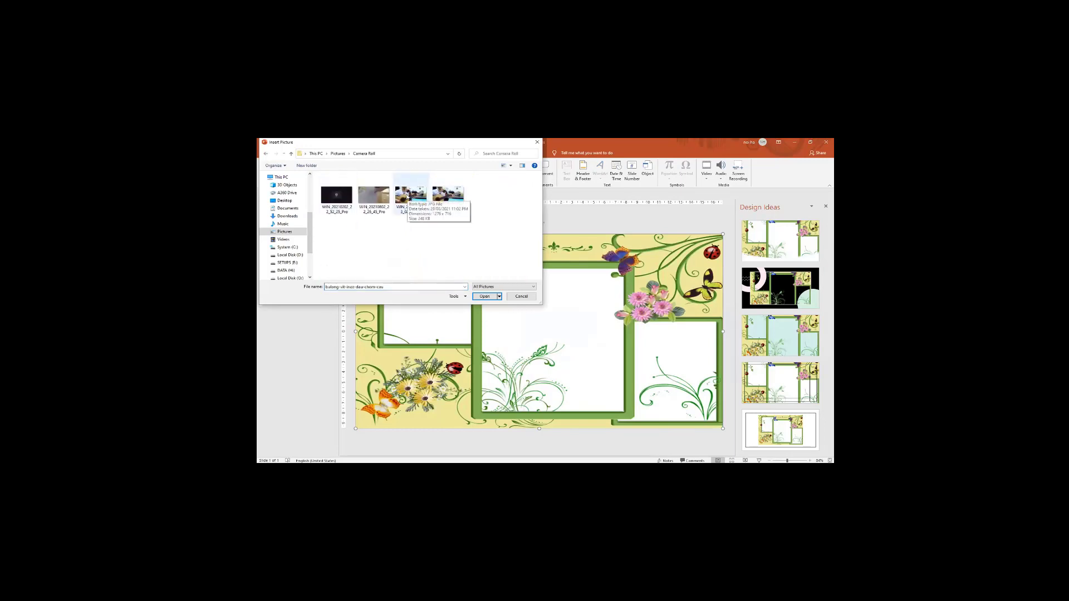
click(292, 156)
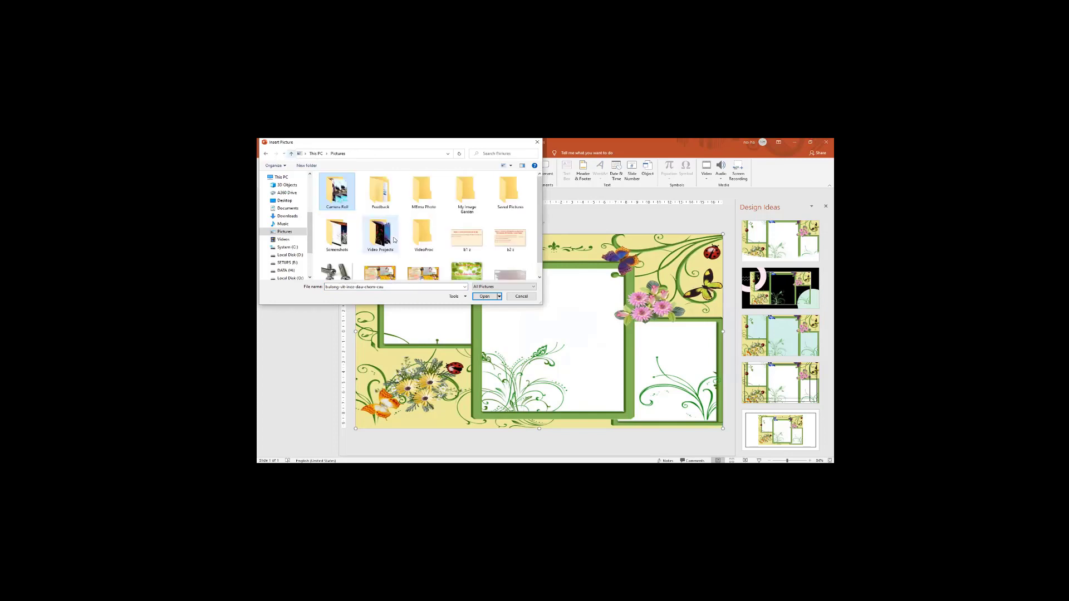
click(427, 274)
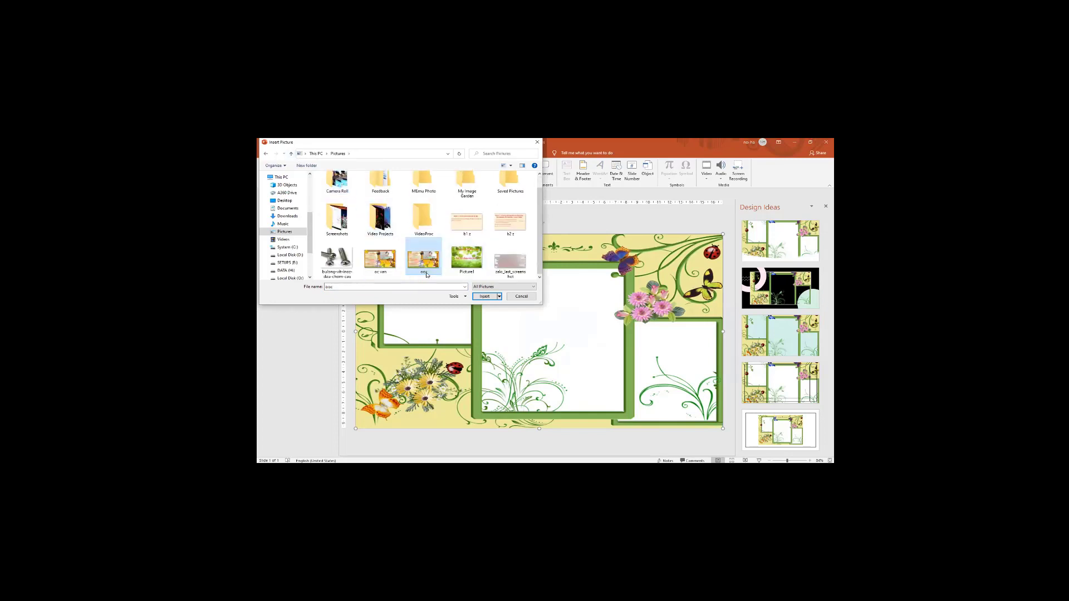
double_click(427, 275)
drag(535, 323, 550, 354)
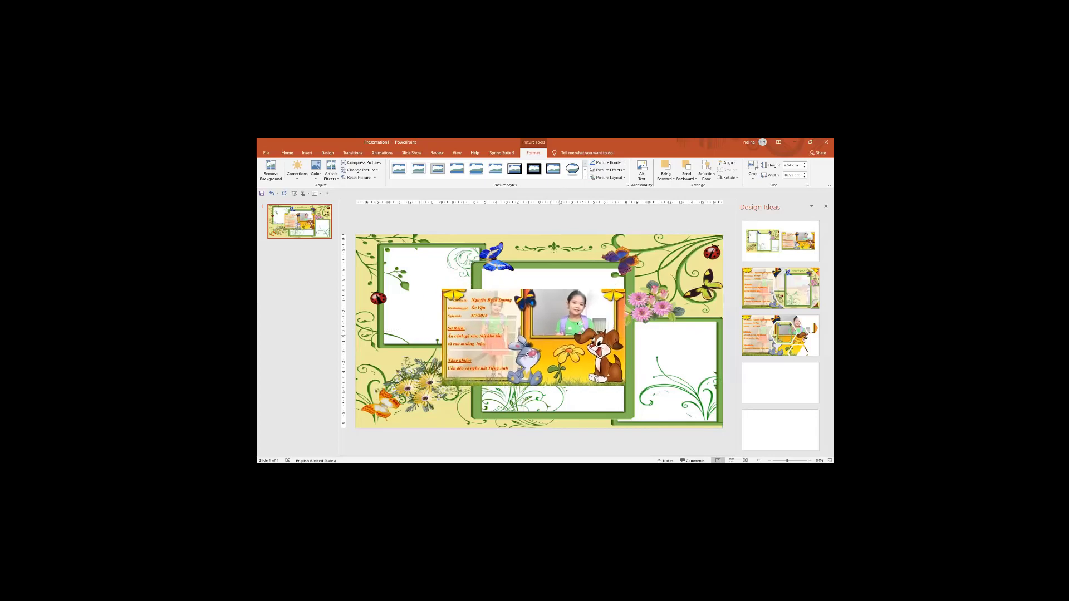
Move the photo card into the frame's centre window, send it to back, and realign the frame.
drag(550, 329, 563, 315)
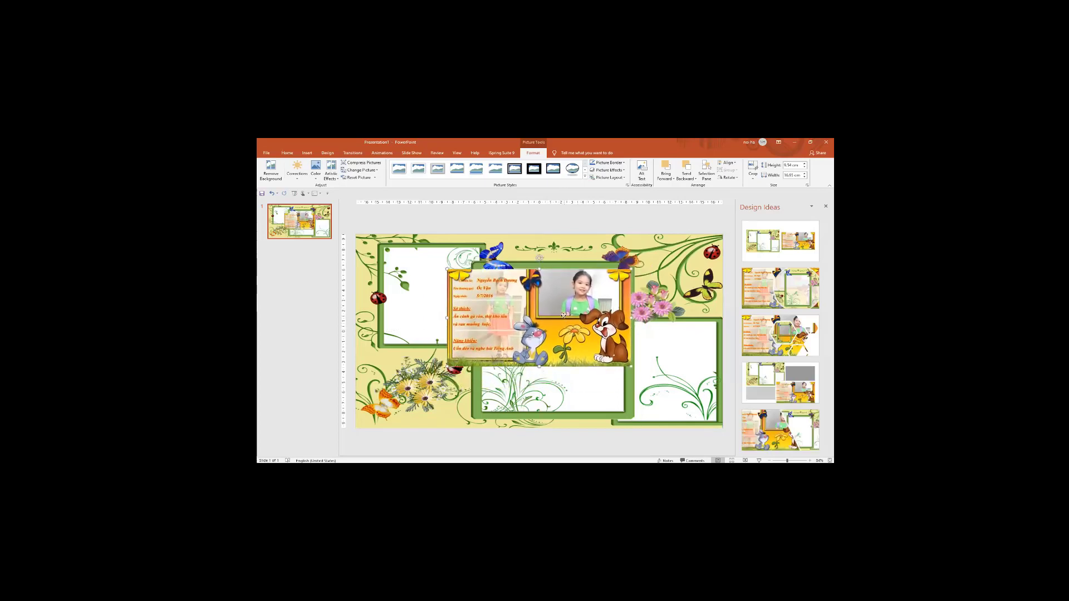
right_click(563, 315)
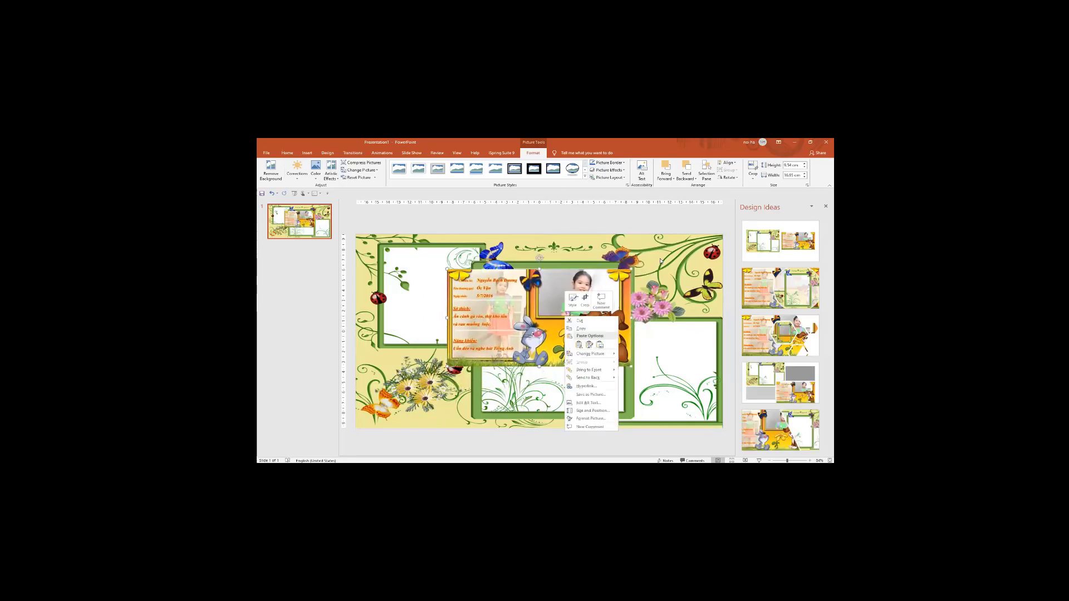
click(588, 378)
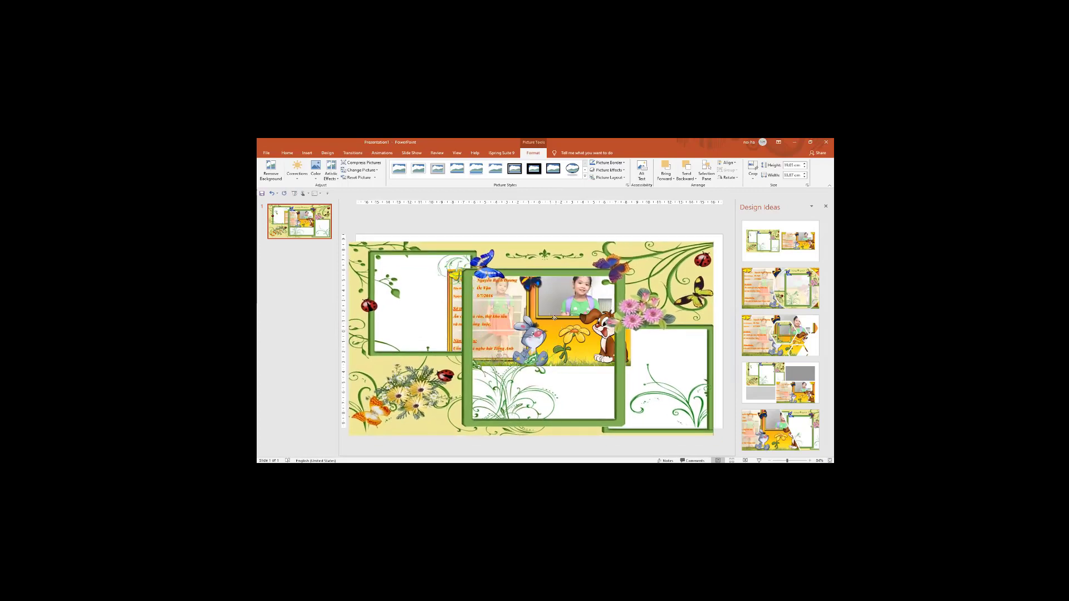
drag(554, 317, 568, 307)
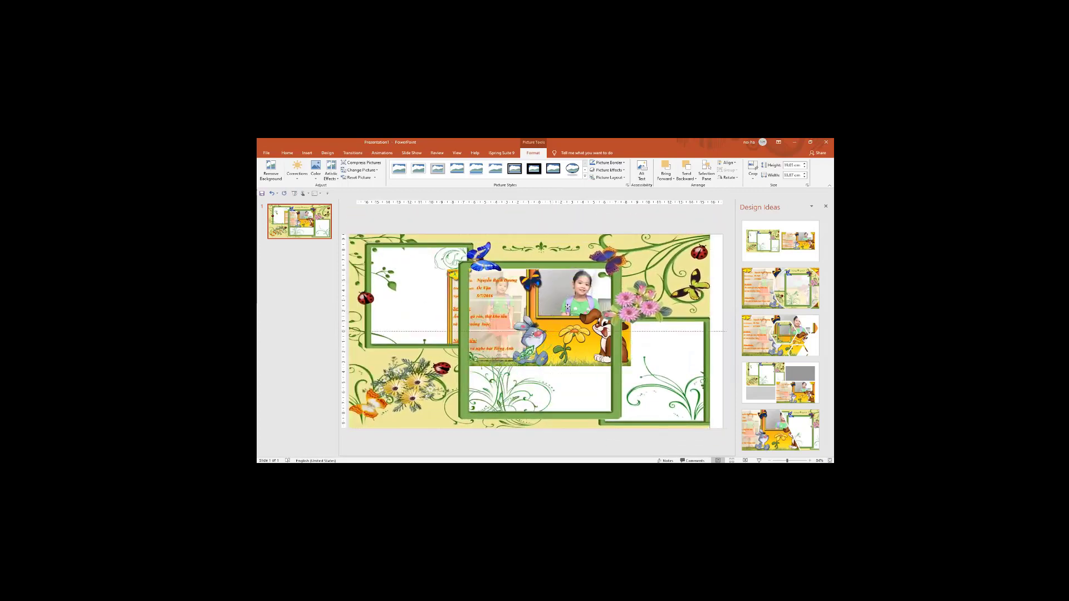
mouse_move(567, 307)
mouse_down()
mouse_move(550, 315)
mouse_move(598, 321)
mouse_move(578, 317)
mouse_up()
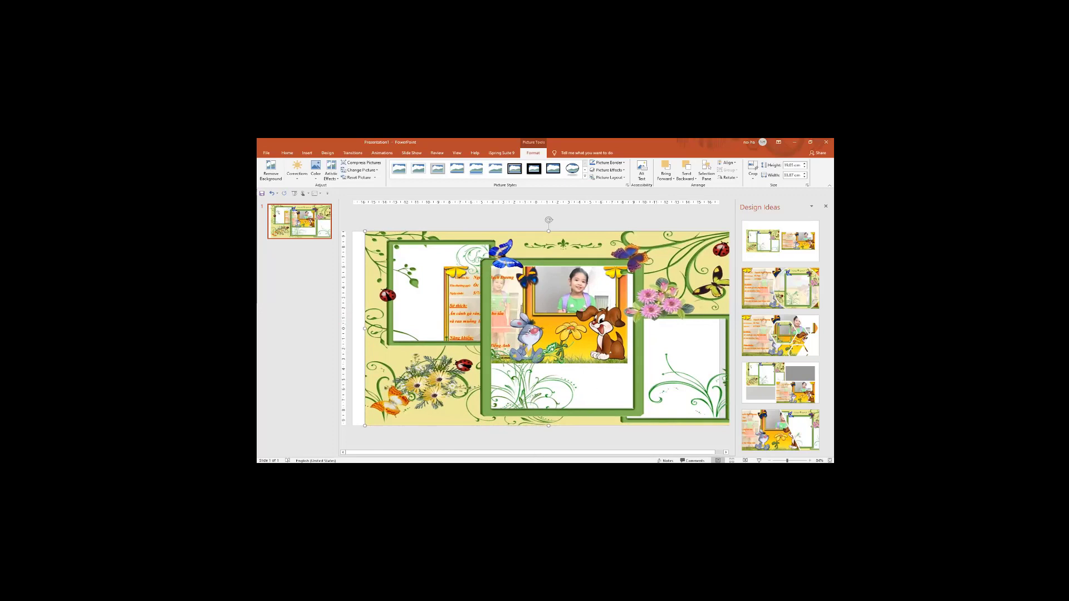
Search Google Images for 'hoa hong *.gif' animated roses.
key(alt+Tab)
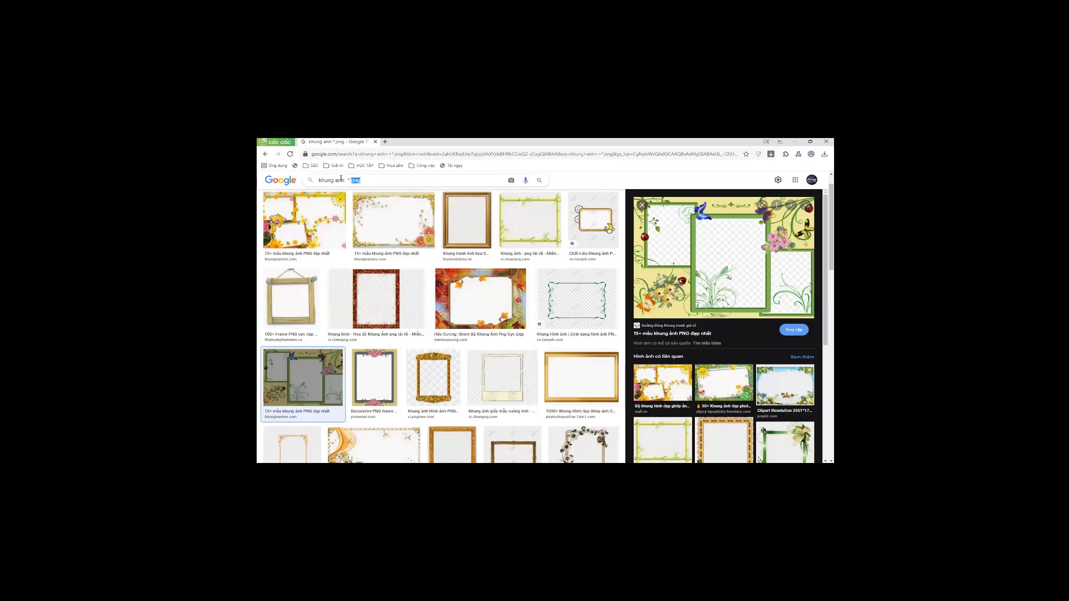
drag(344, 181, 315, 183)
text(b)
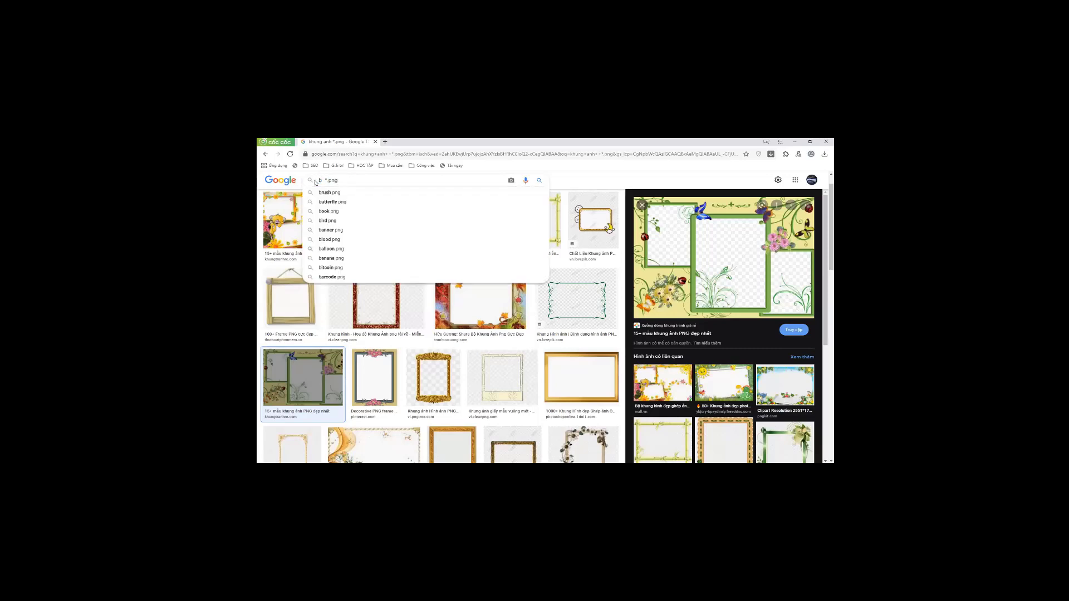
key(BackSpace)
text(hoa)
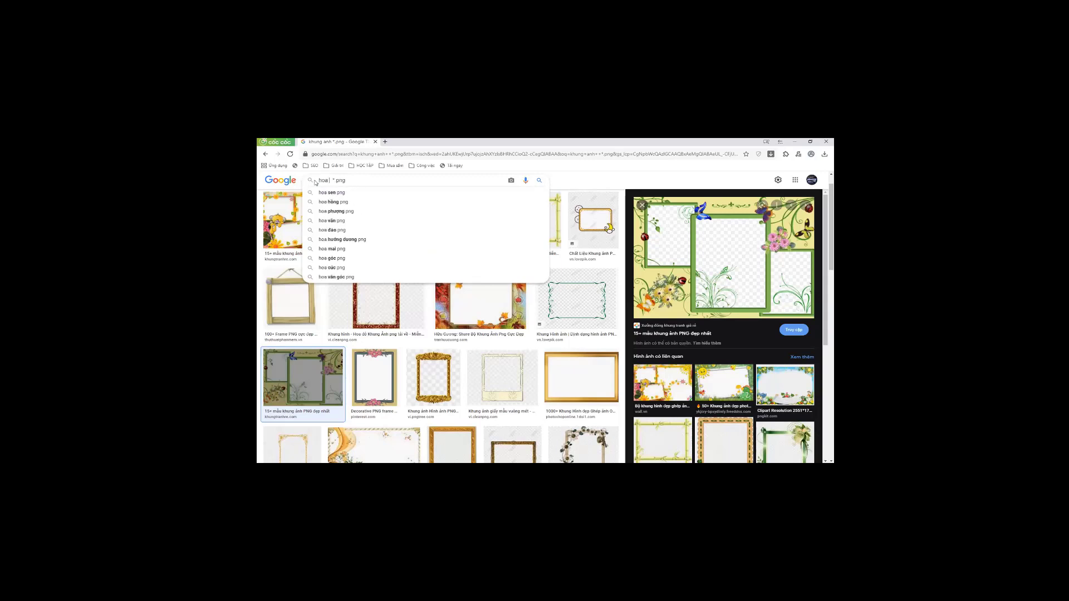
text( hong)
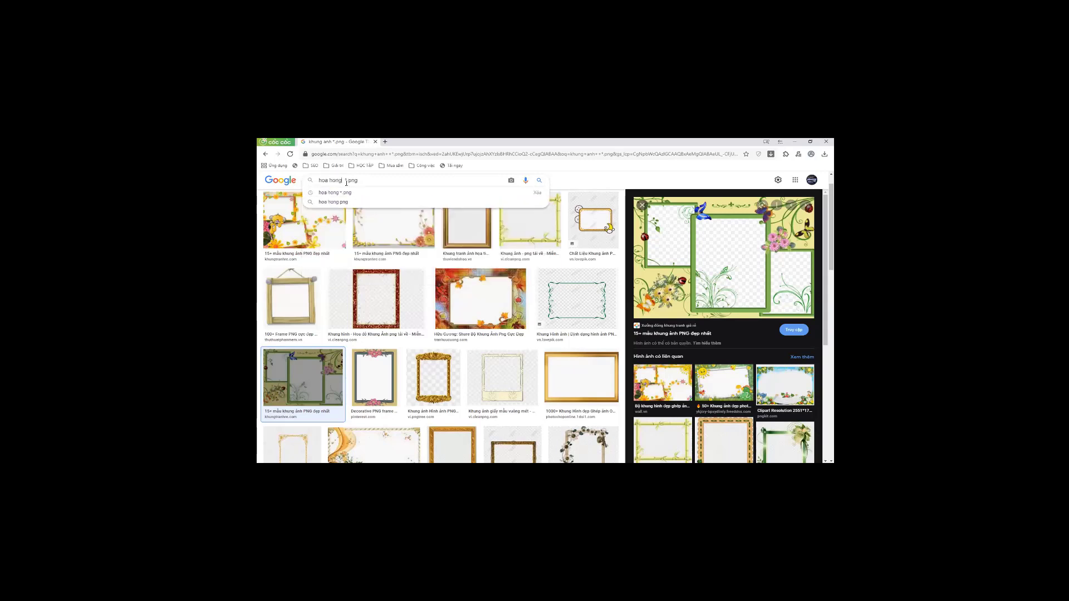
double_click(352, 180)
text(gi)
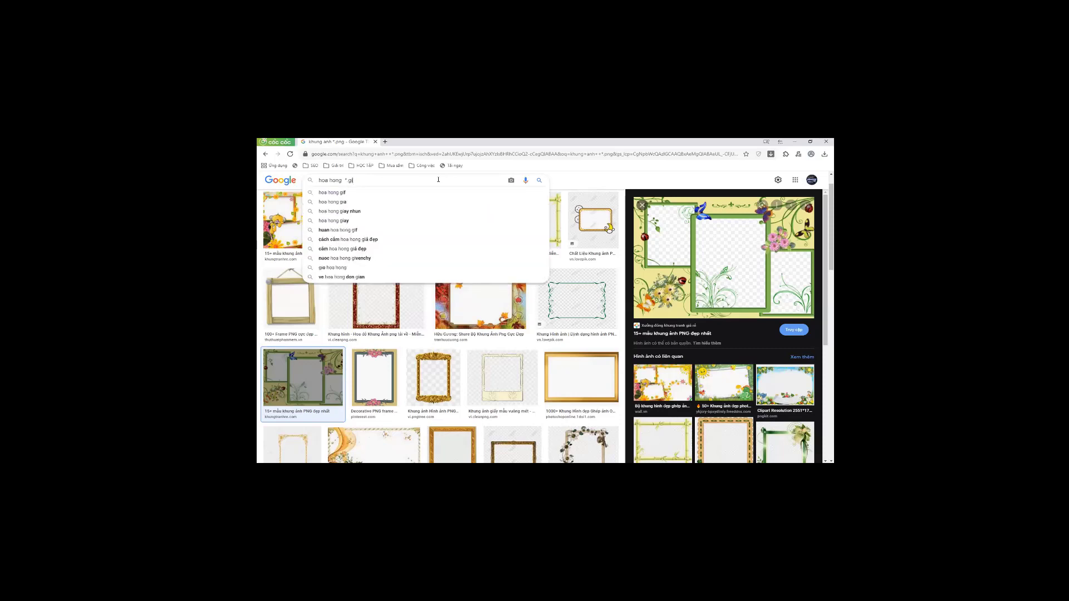
text(f)
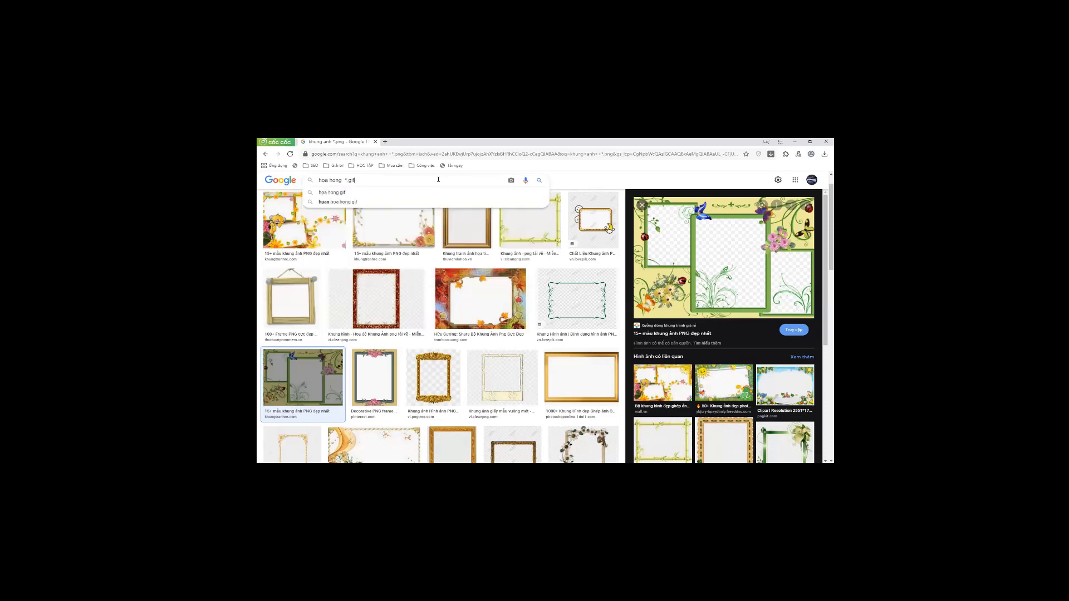
key(Return)
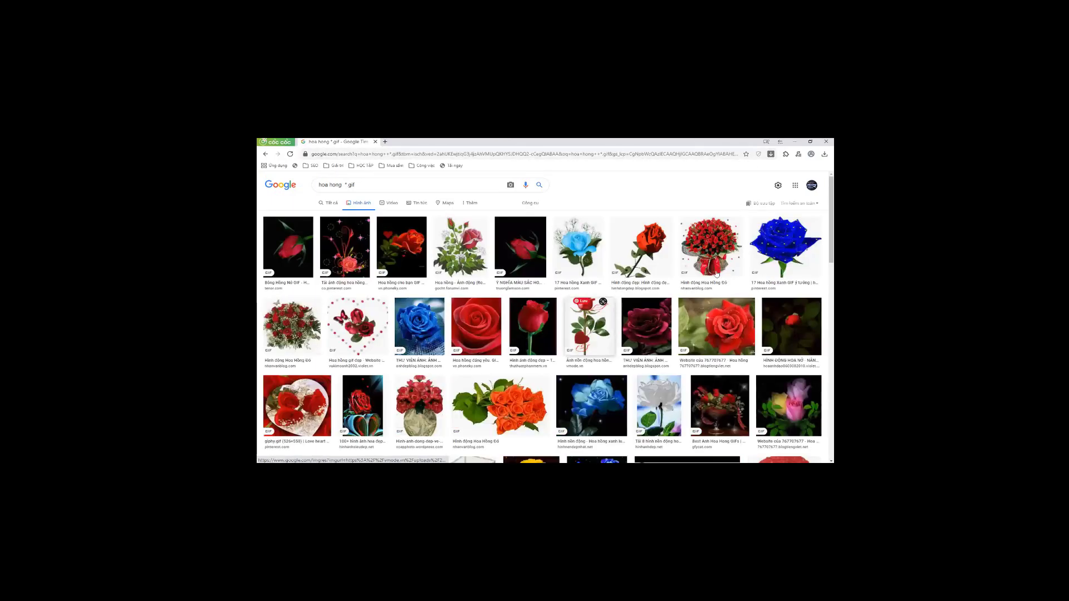
Copy the long-stemmed red rose GIF and paste it onto the PowerPoint slide.
click(610, 337)
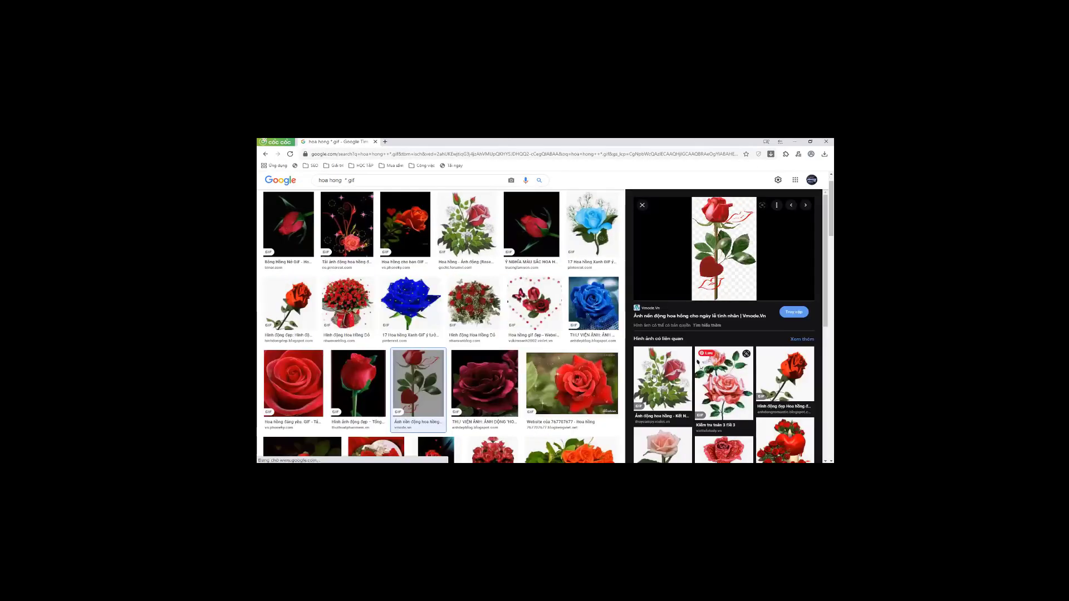
click(654, 378)
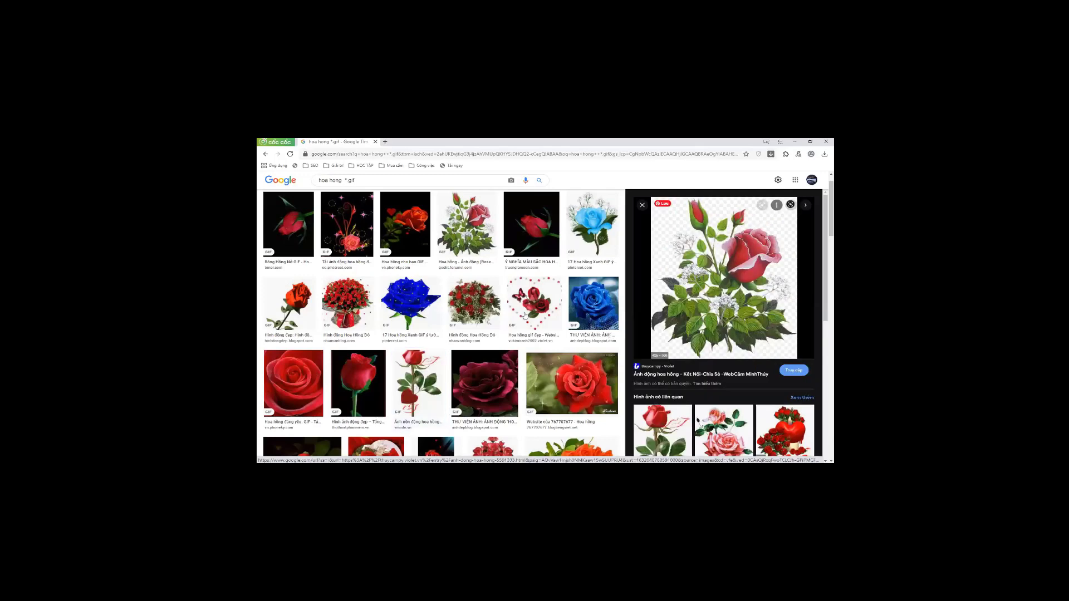
click(534, 303)
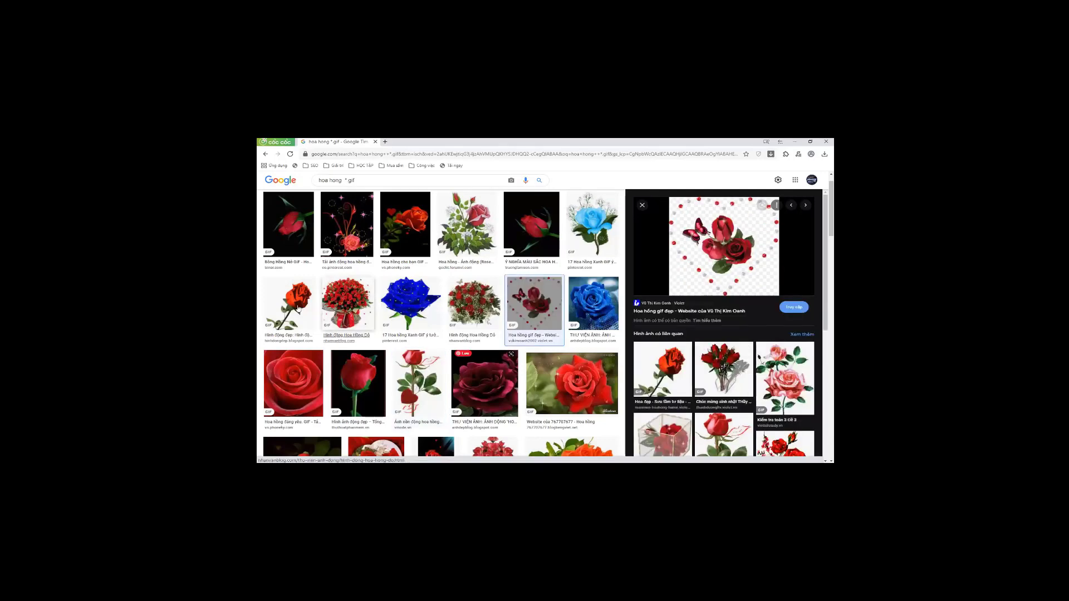
click(298, 307)
right_click(701, 252)
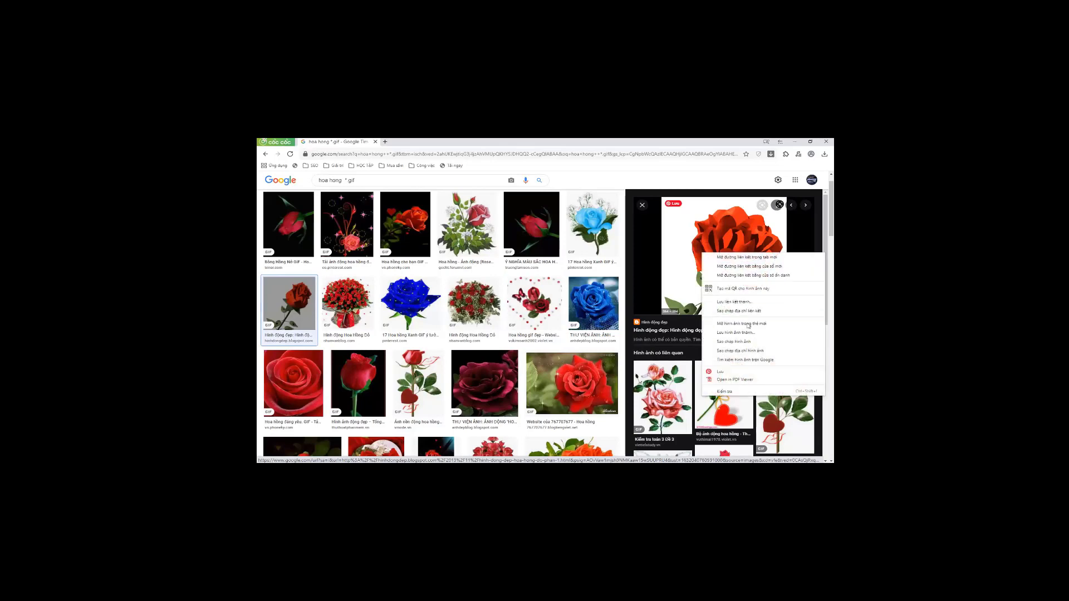
click(742, 342)
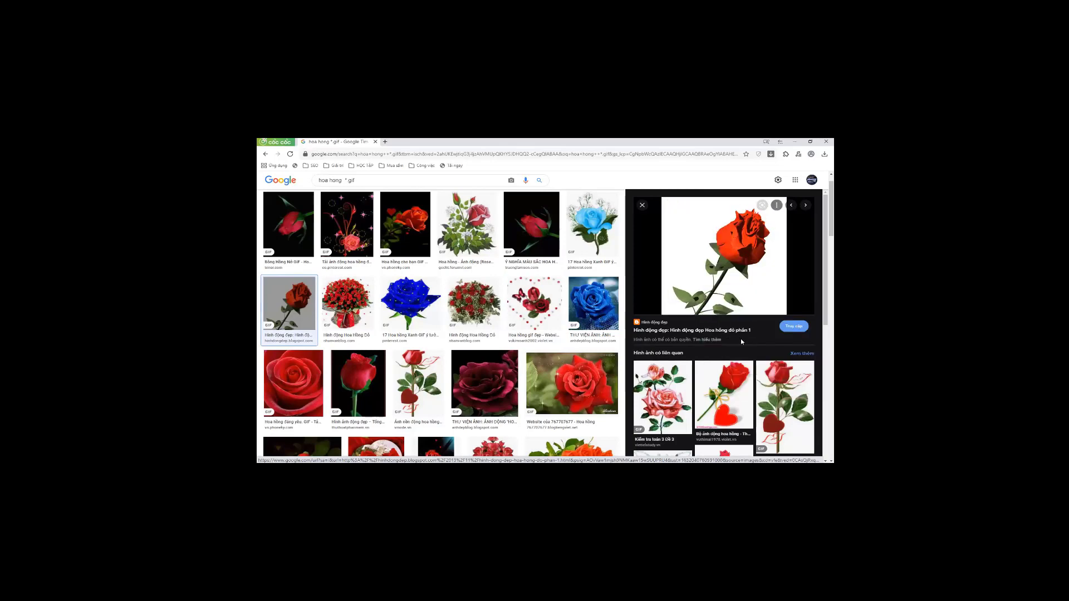
key(alt+Tab)
key(ctrl+v)
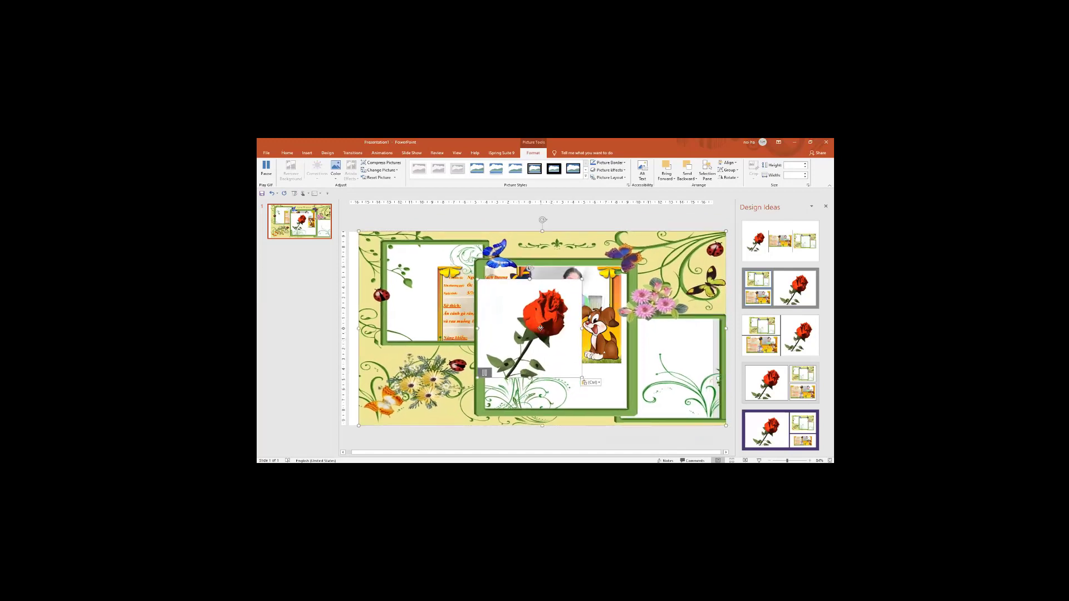
Shrink the rose to about 6.64 cm in the lower-right frame, send it to back, and run the slide show.
drag(520, 305, 656, 344)
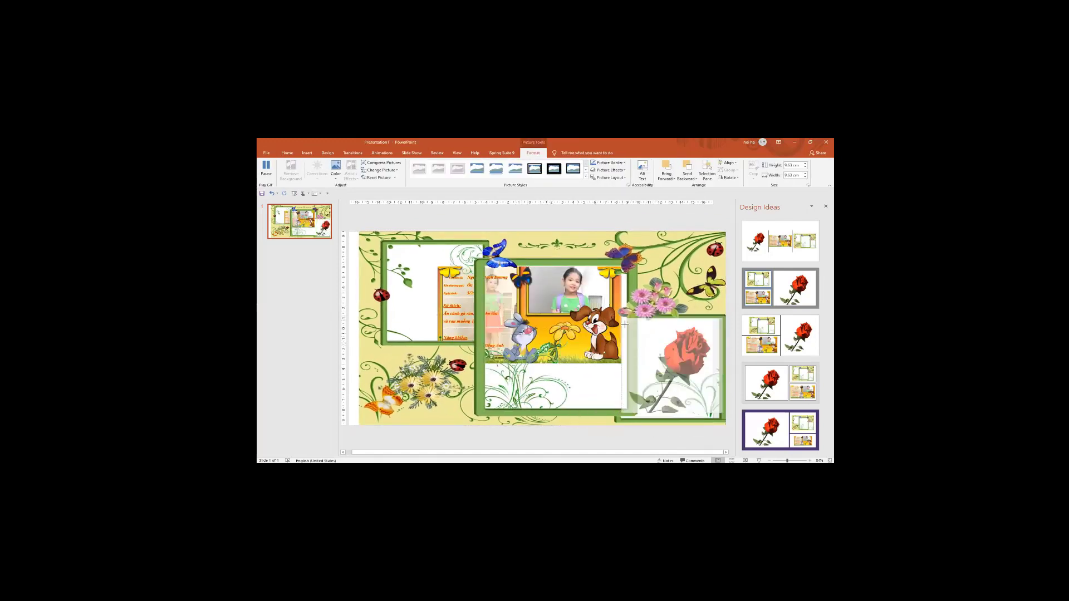
click(683, 338)
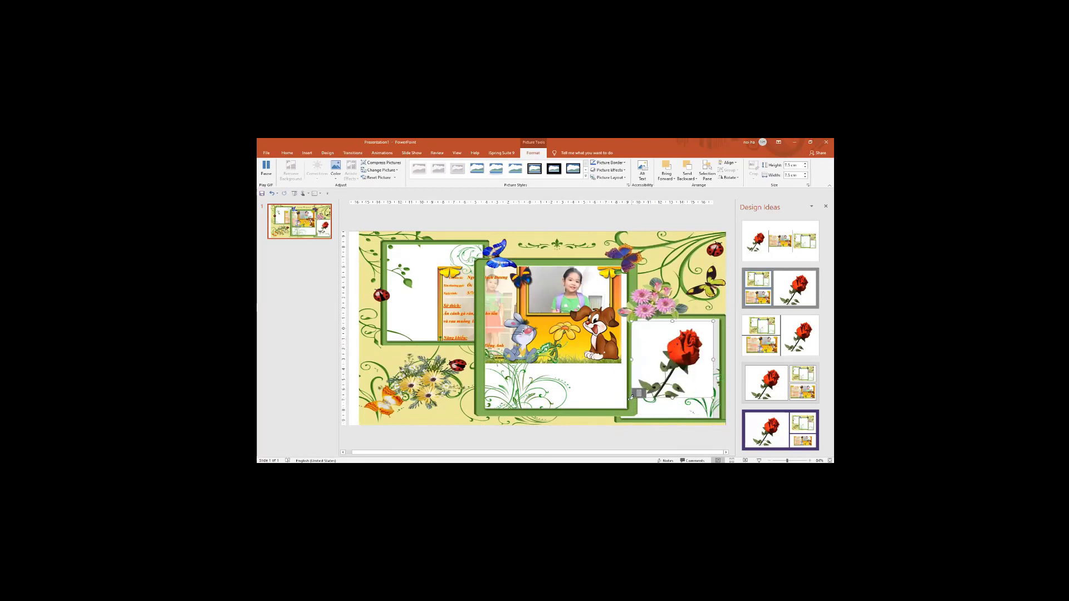
drag(648, 388, 713, 304)
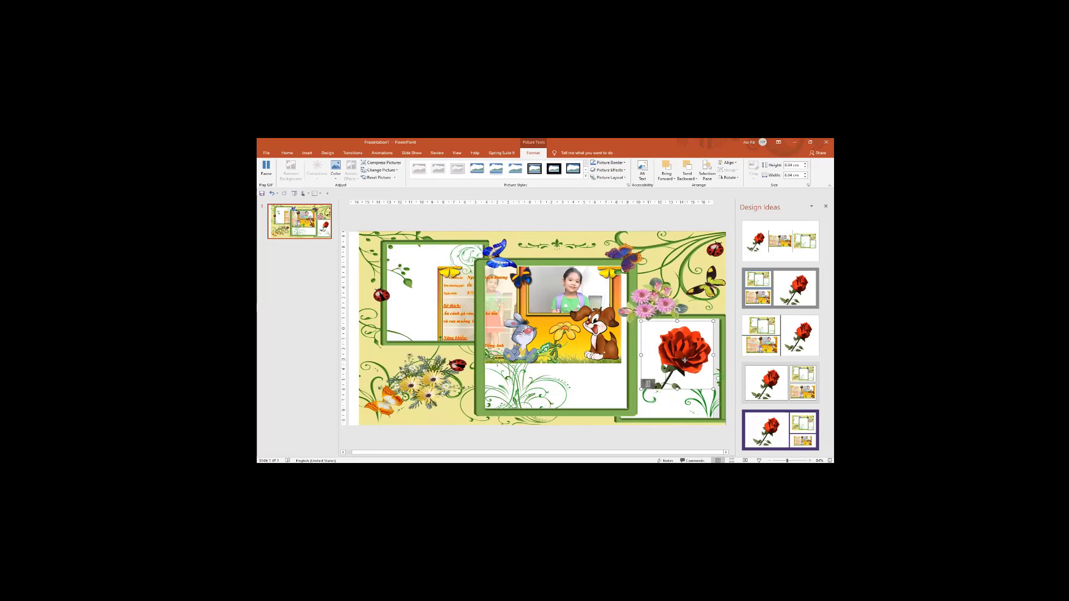
right_click(687, 359)
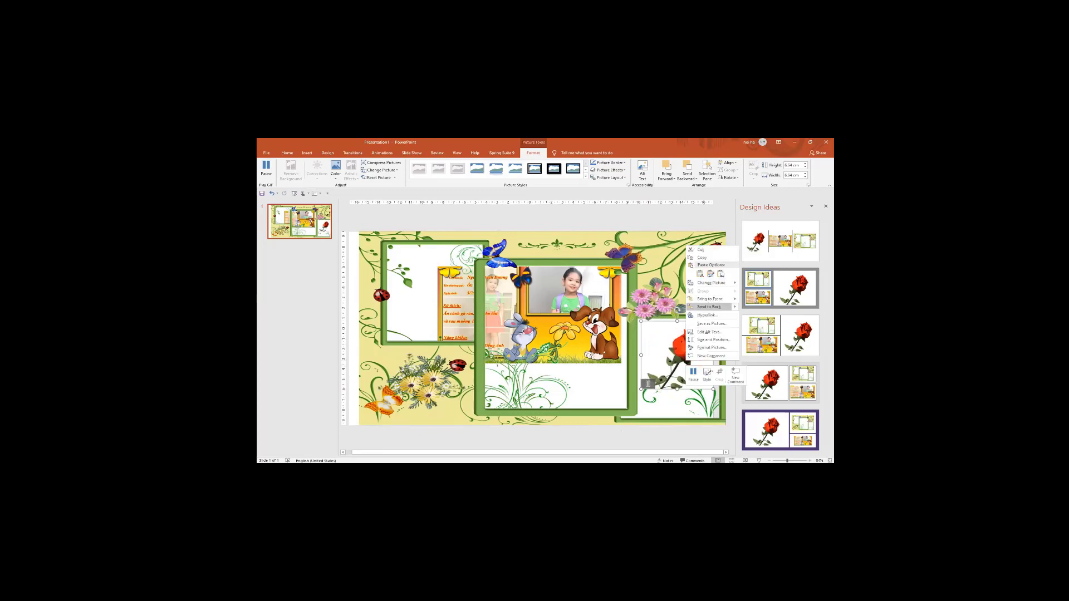
click(710, 307)
click(759, 461)
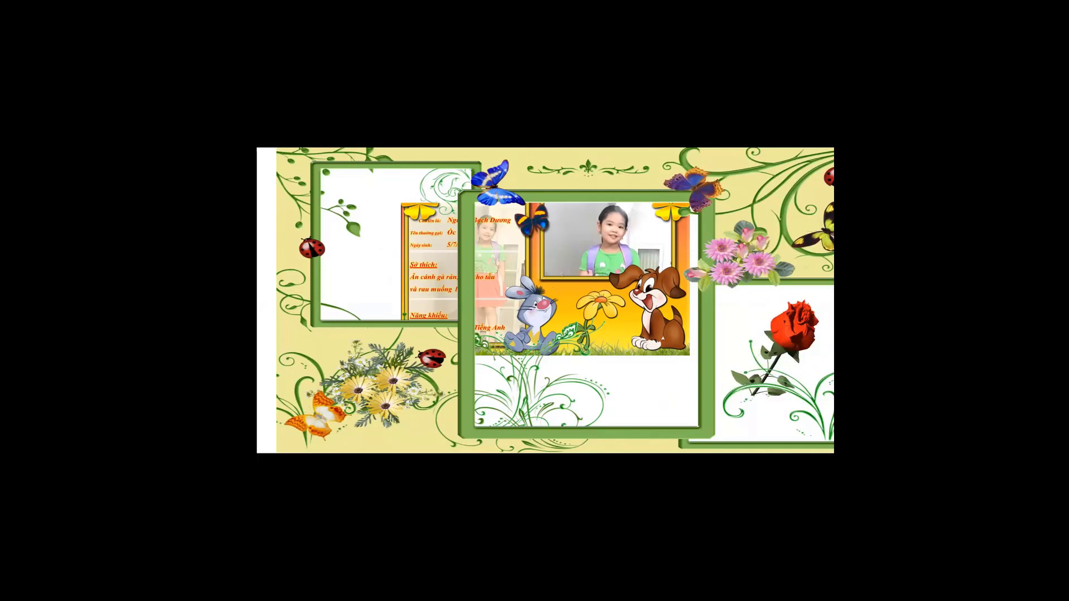
Exit the slide show and switch back to the browser's rose GIF results.
key(Escape)
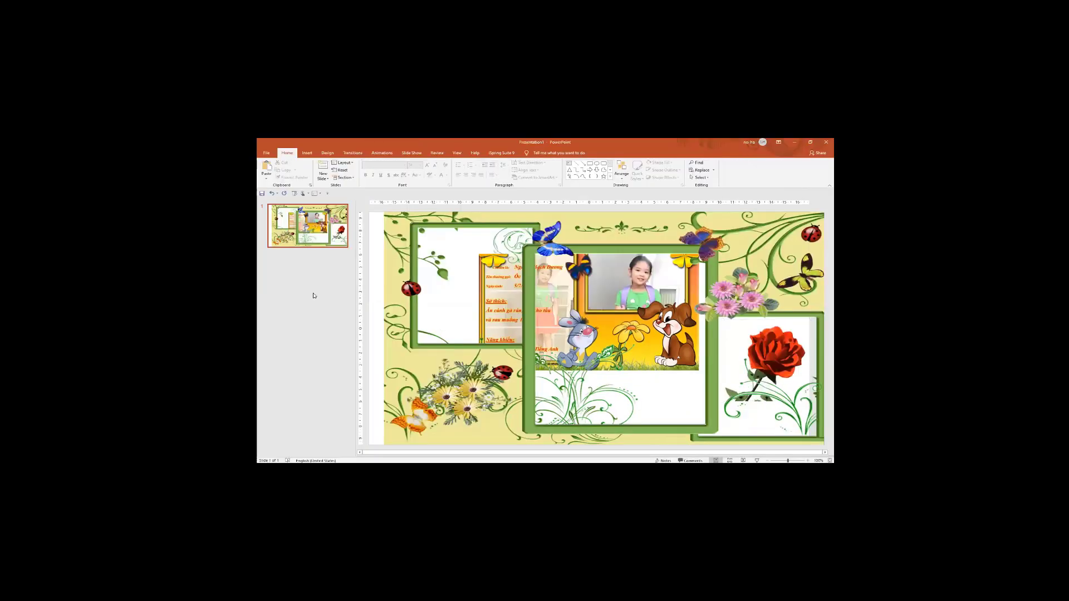
key(alt+Tab)
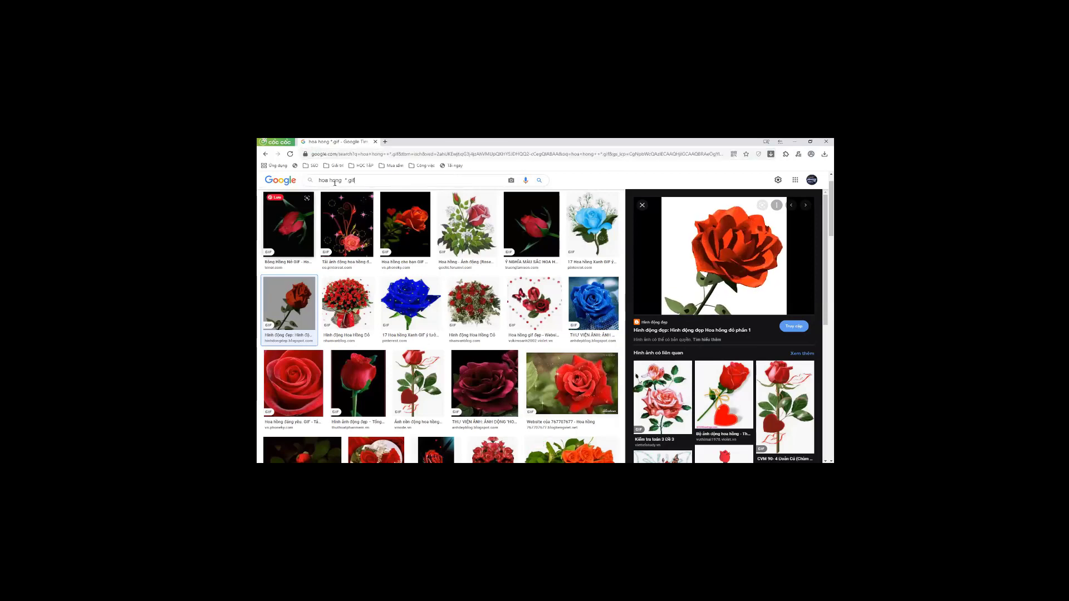
Search 'sau dong' and browse the video results for the song Sầu Đông.
triple_click(301, 184)
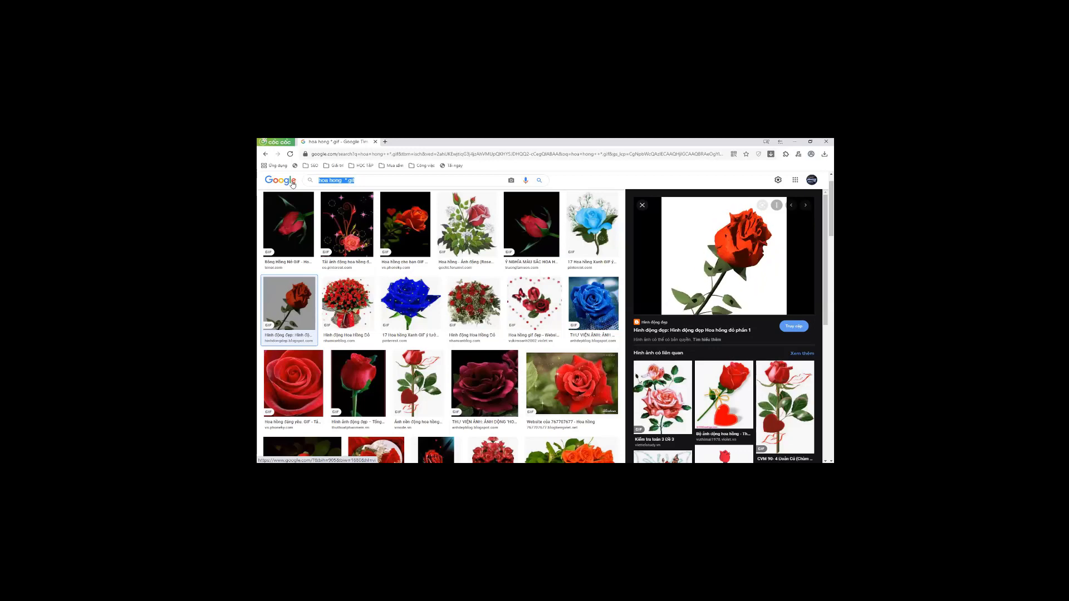
text(sau dong)
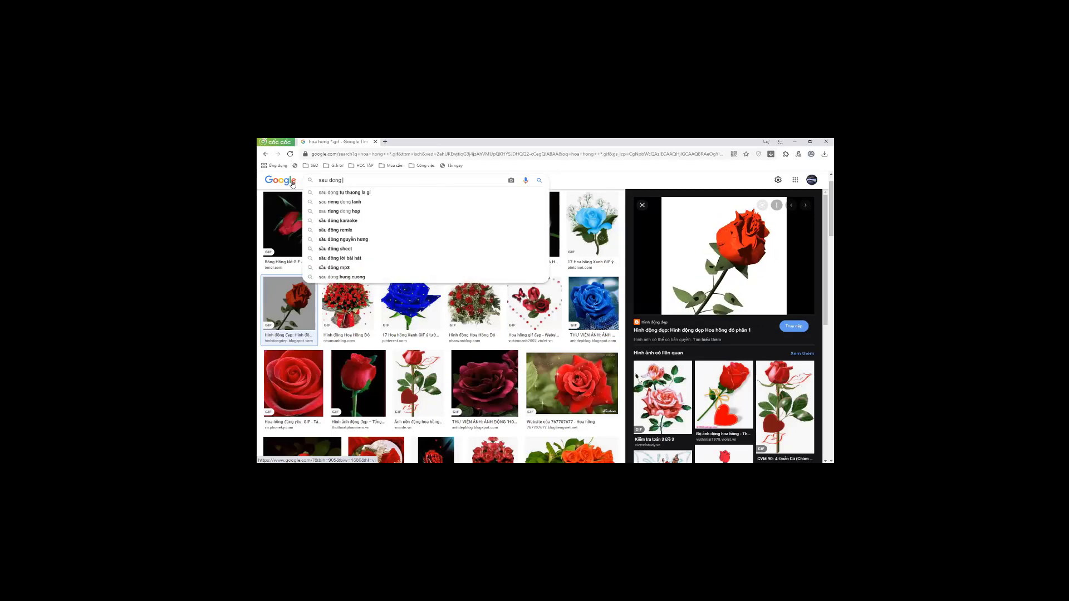
key(Return)
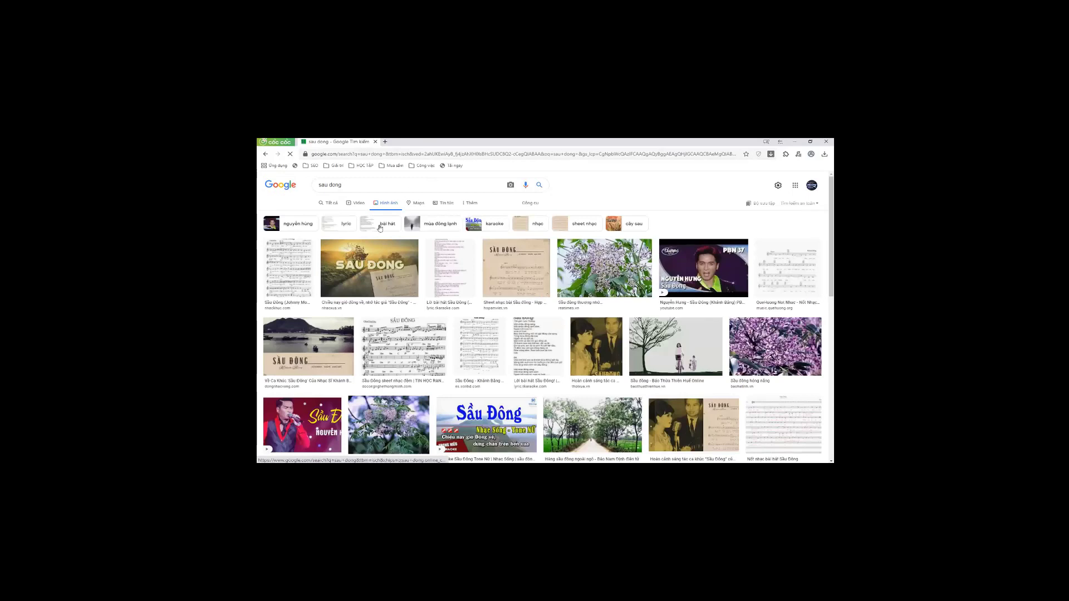
click(359, 203)
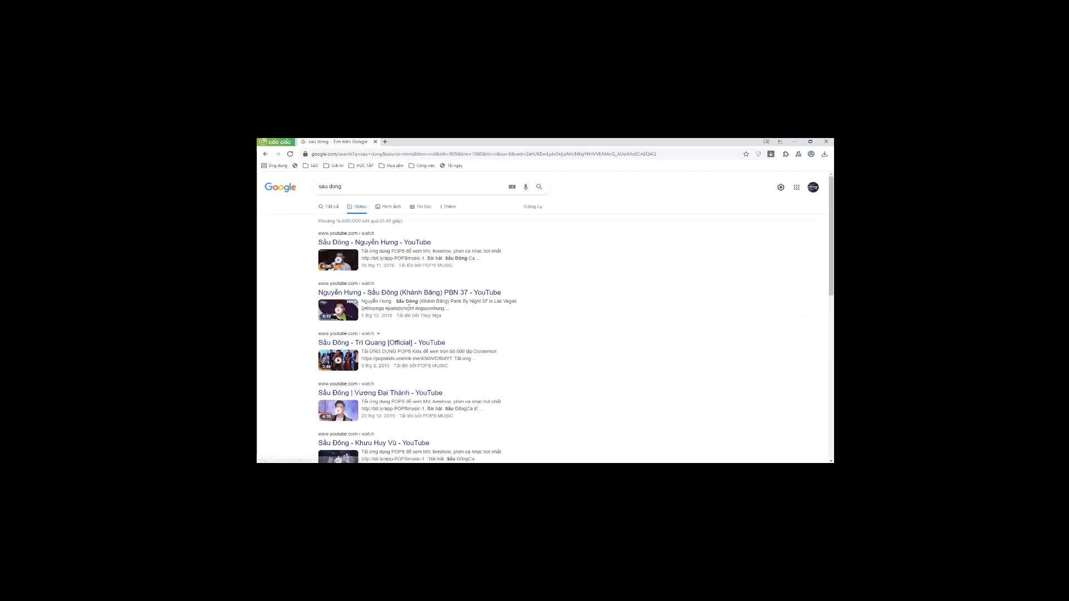
scroll(407, 316, down, 3)
scroll(406, 316, down, 3)
scroll(406, 316, down, 1)
scroll(406, 316, down, 1)
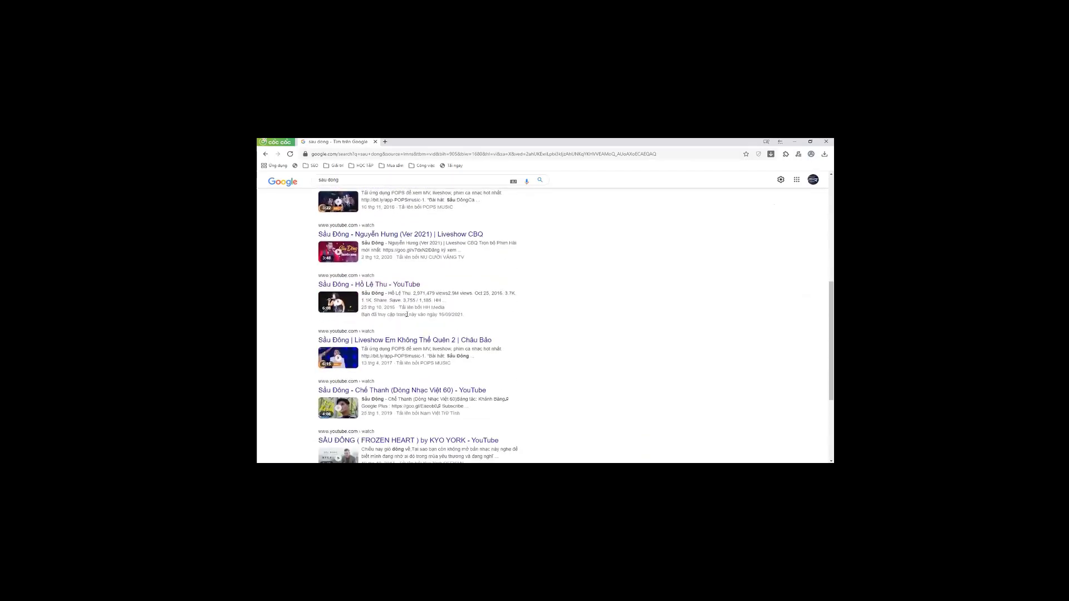
Play the 'Sầu Đông - Hồ Lệ Thu' video and set its download quality to Medium audio-only (5.7MB).
click(365, 285)
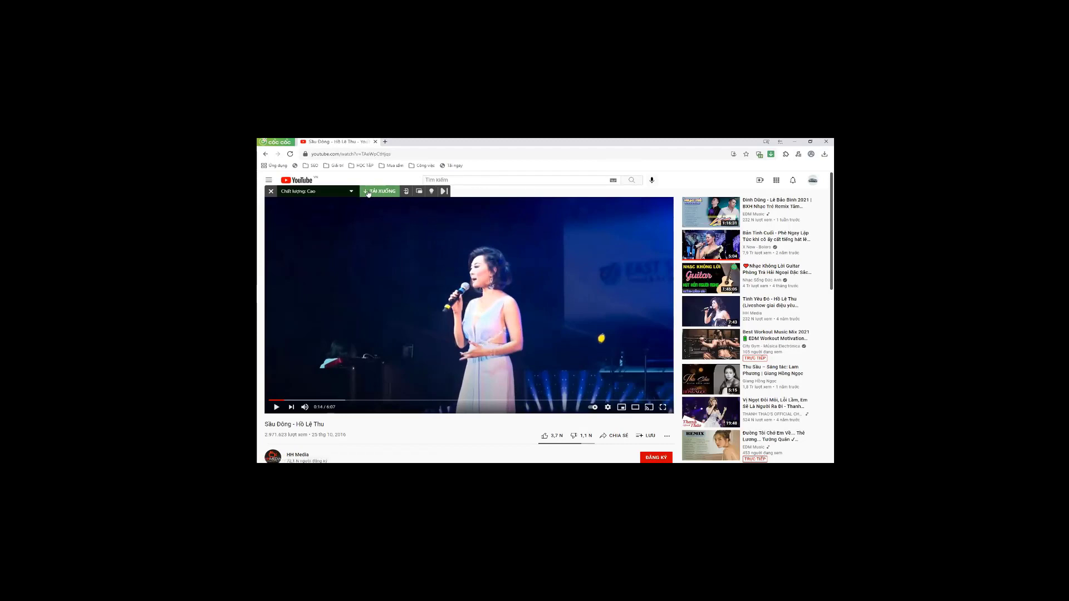
click(517, 269)
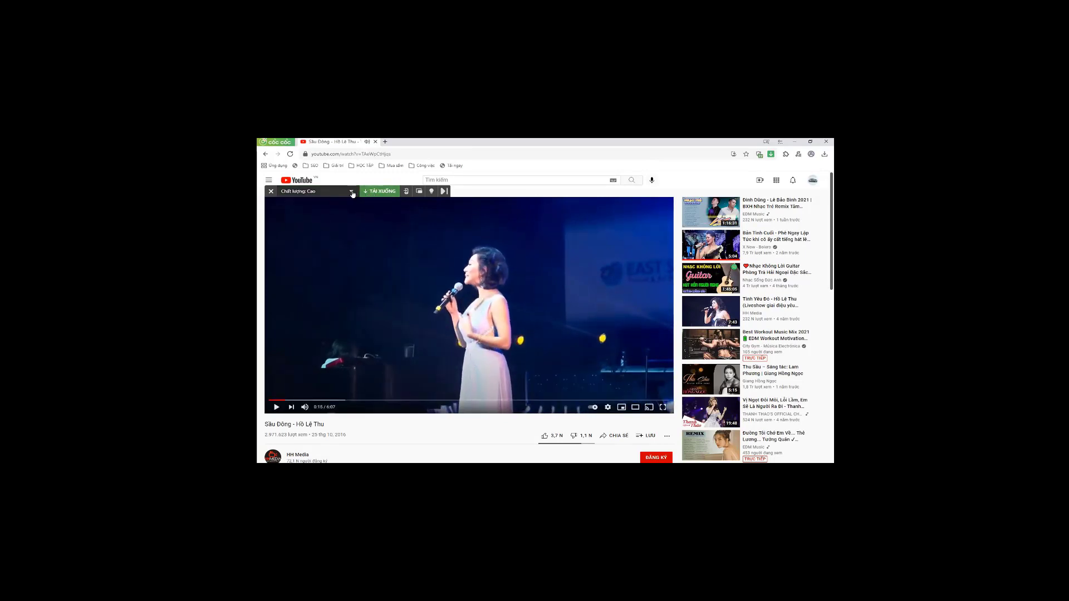
click(352, 192)
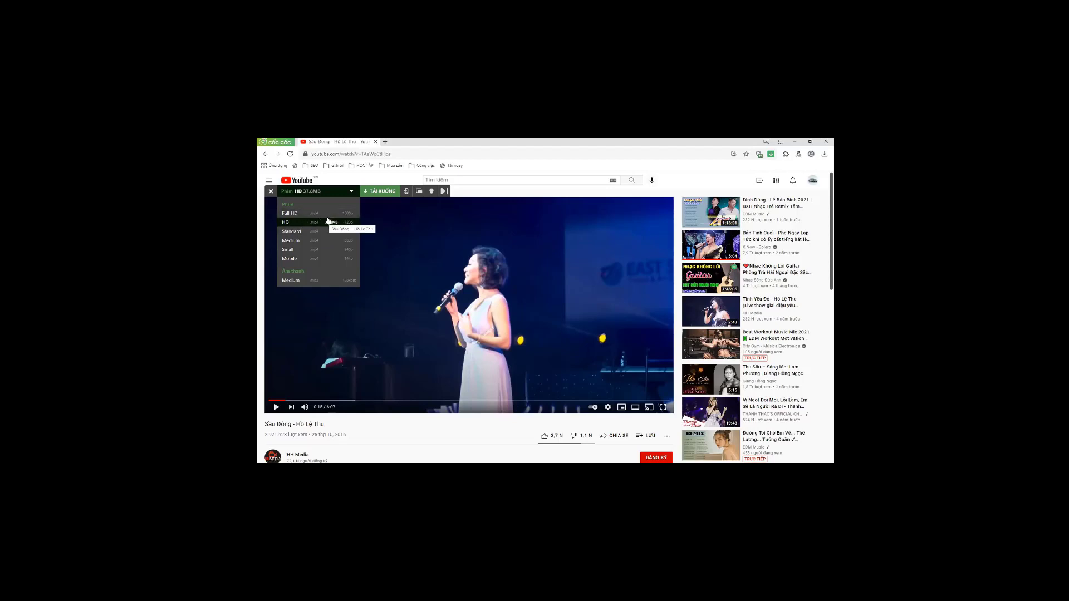
click(325, 215)
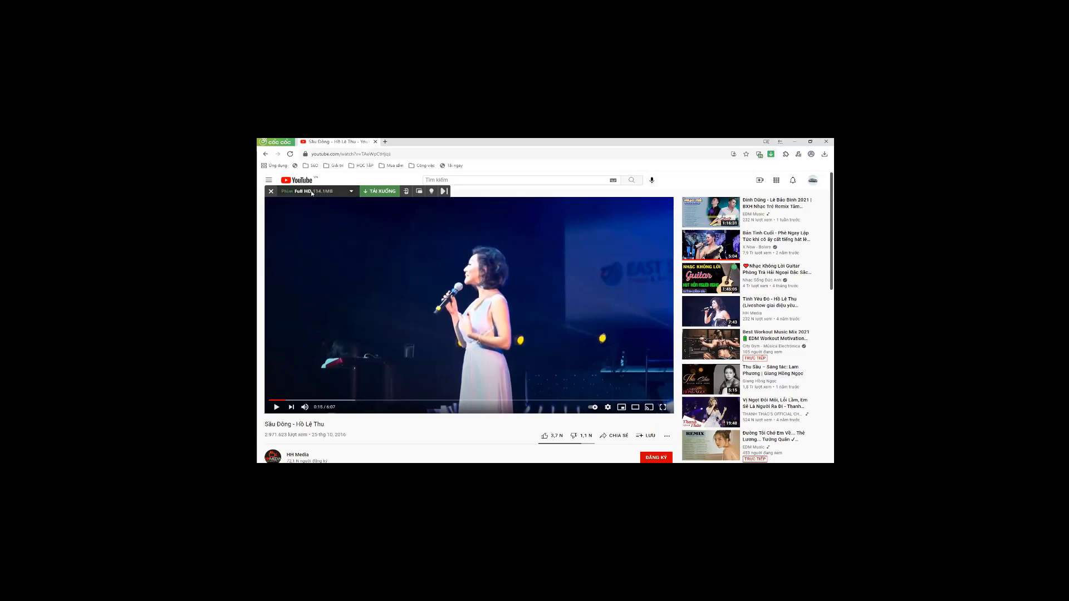
click(350, 193)
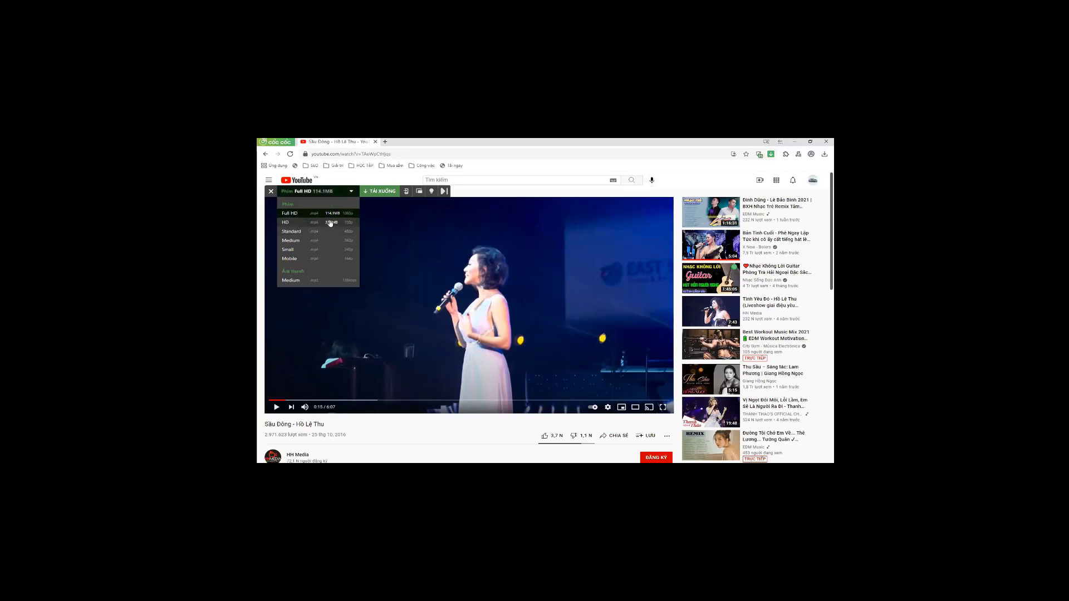
click(317, 223)
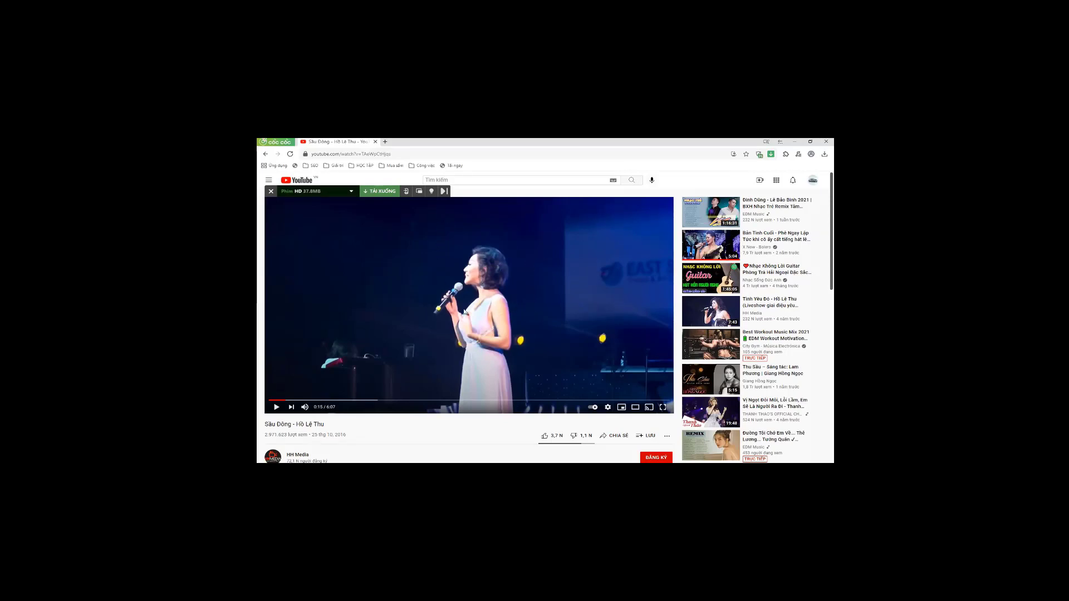
click(351, 191)
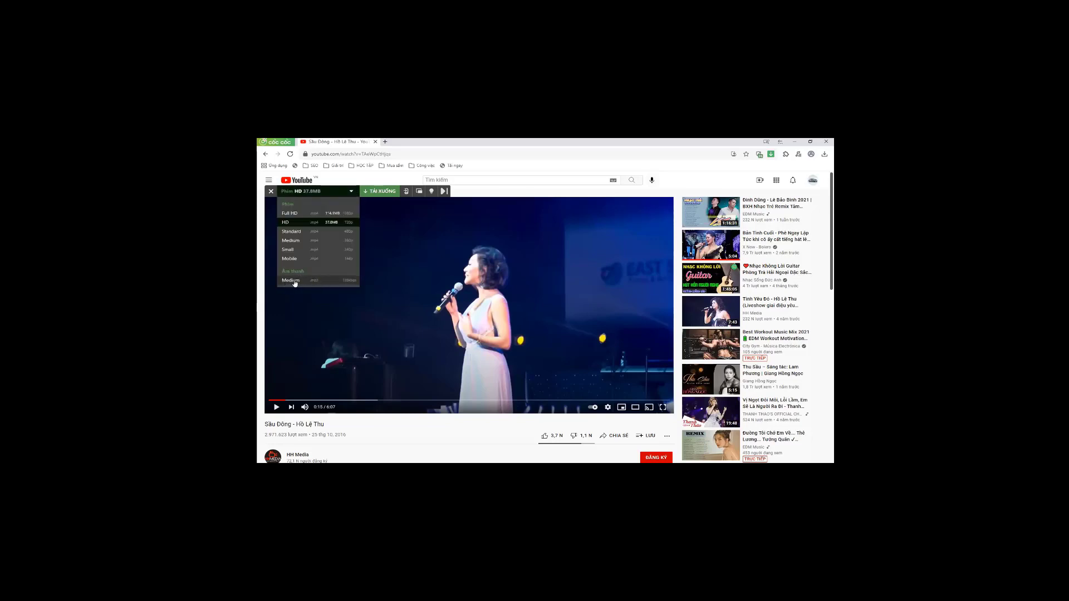
click(327, 282)
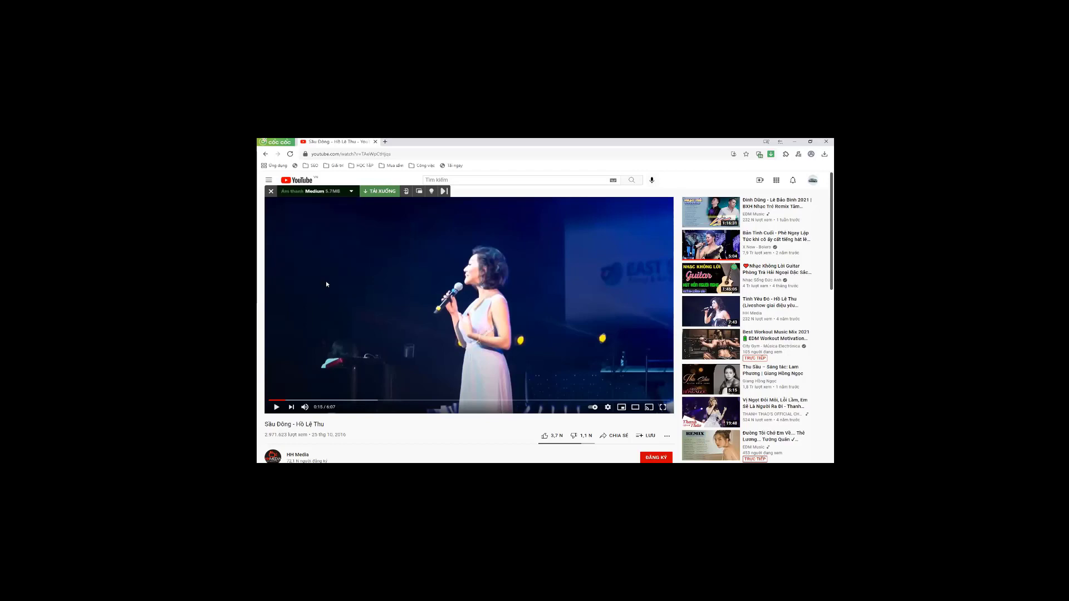